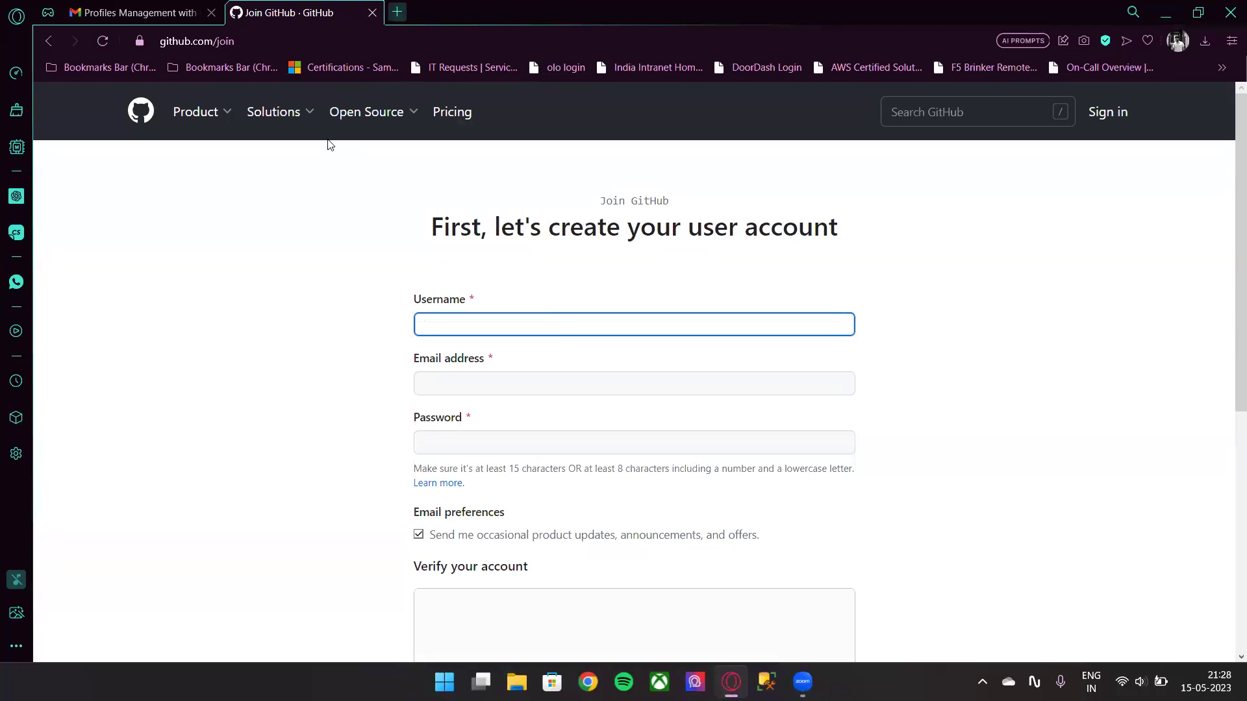
Step: Close the Join GitHub tab and open a fresh Speed Dial new tab
key("ctrl+w")
key("ctrl+t")
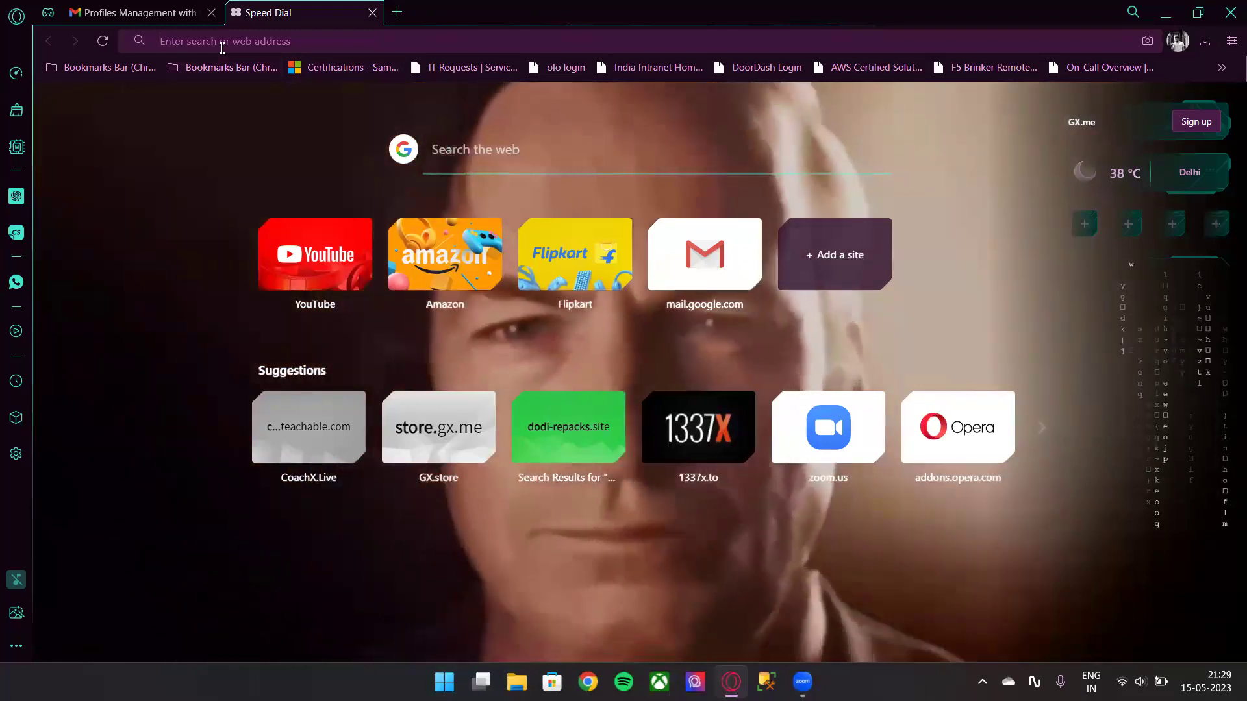
Step: Load github.com from the address bar and go on to the account sign-up page
left_click(222, 47)
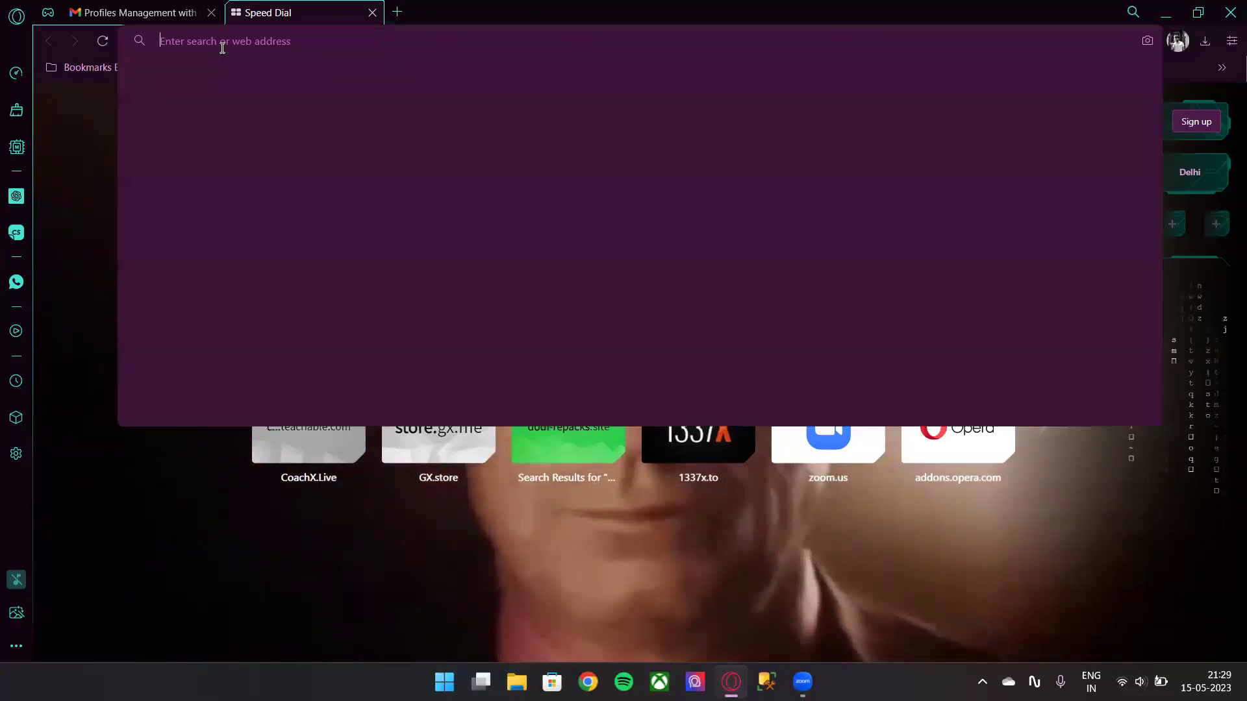
type("github")
key("Return")
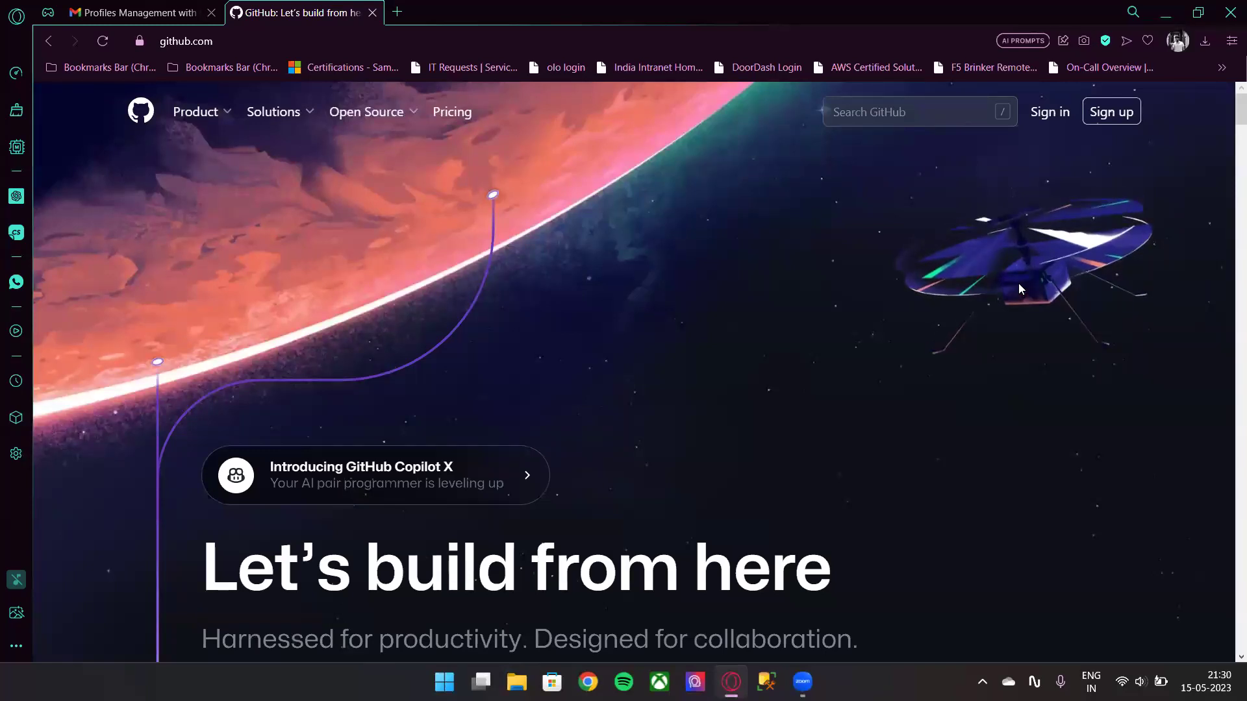
left_click(1113, 118)
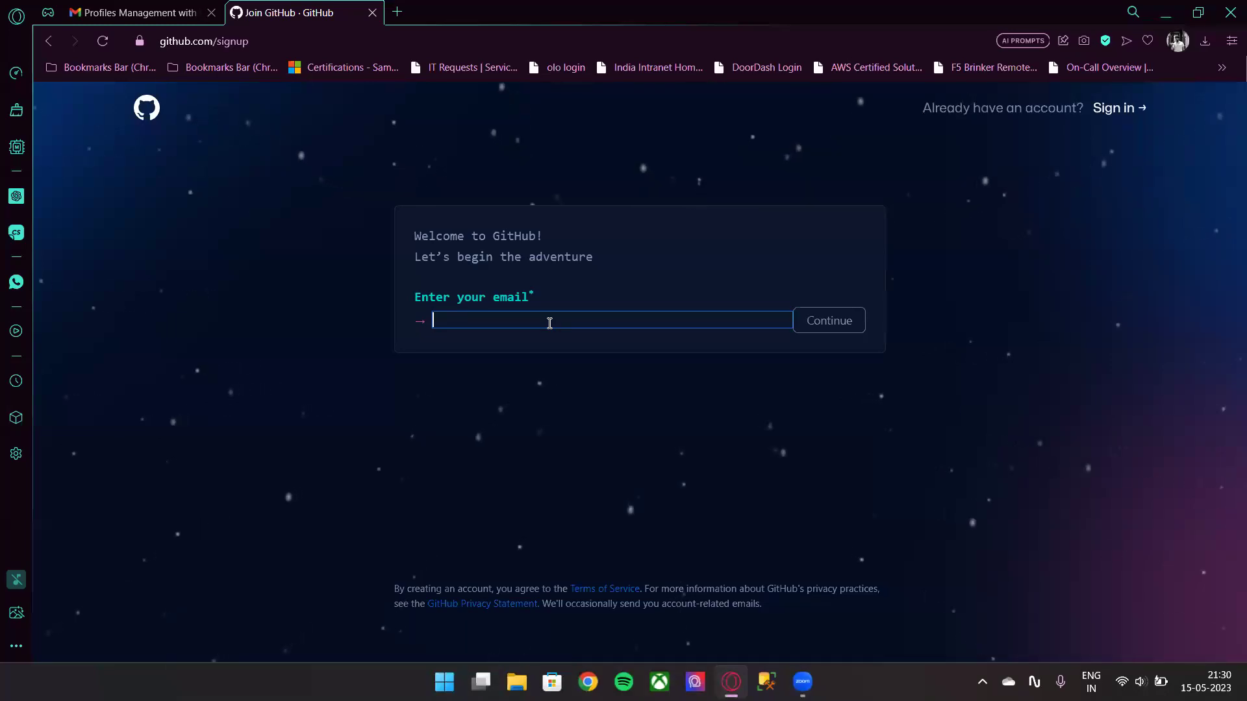
Step: Type a partial email address into the sign-up email field, then clear it again
type("samart")
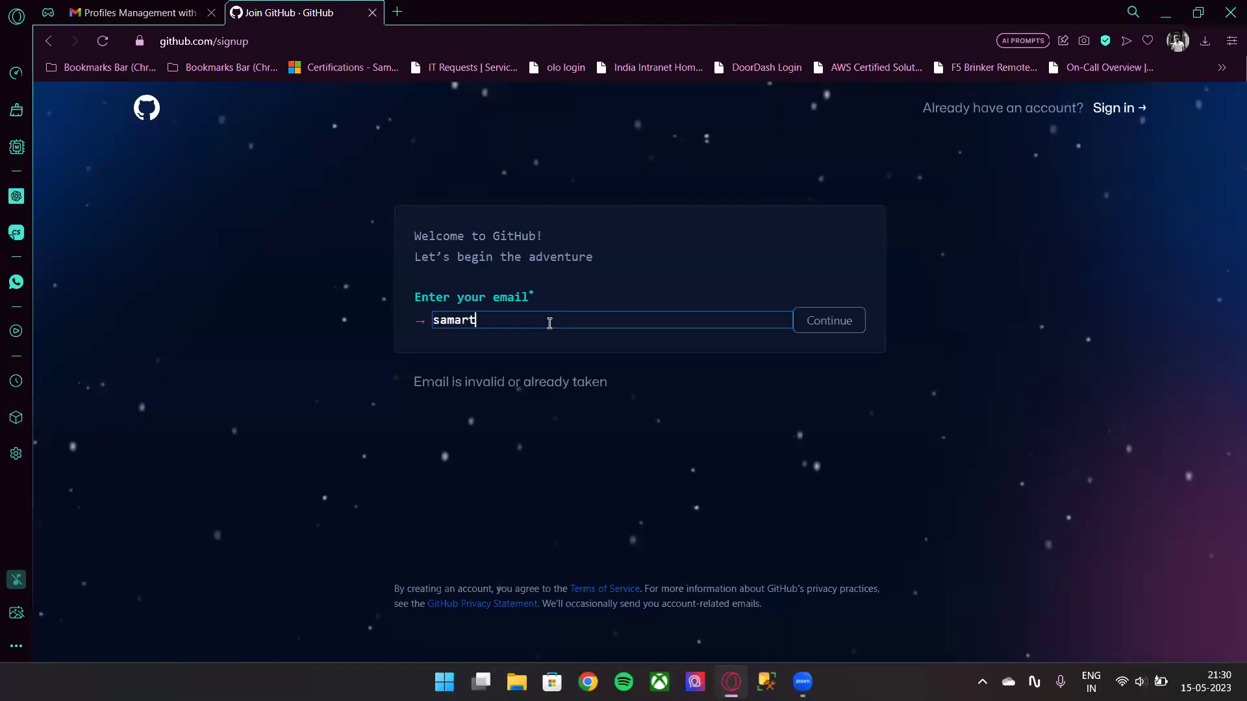
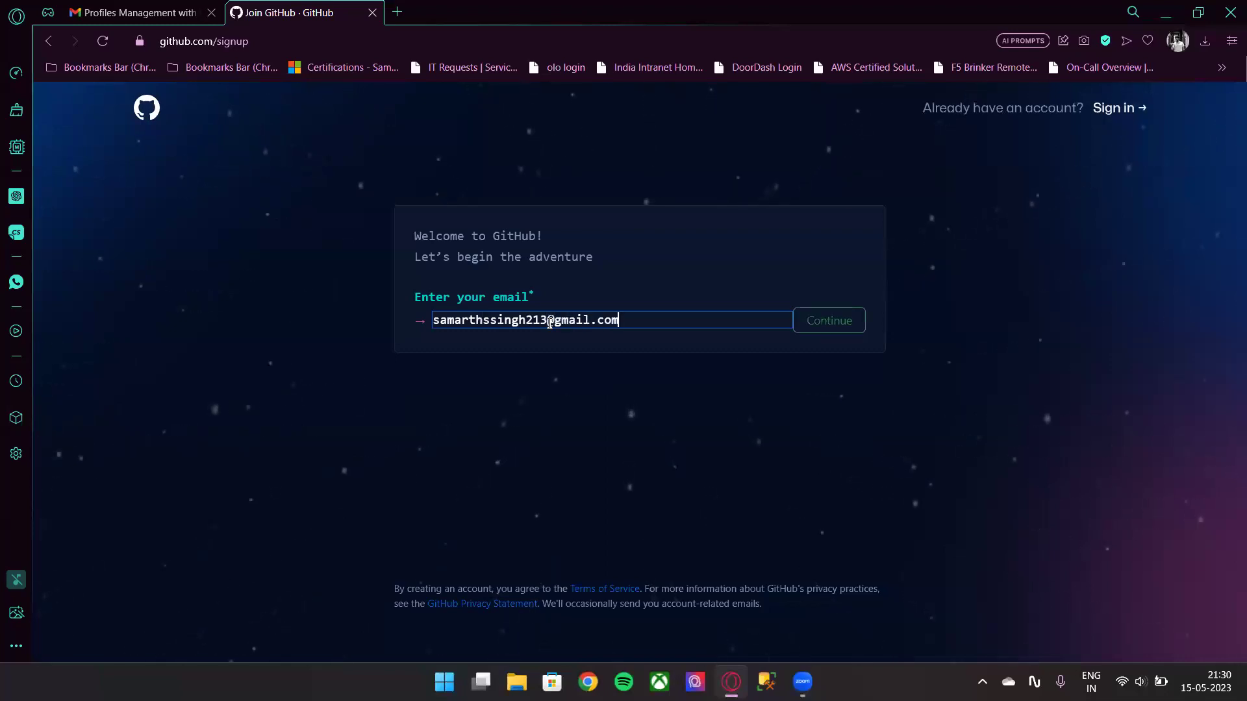
key("ctrl+a")
key("ctrl+c")
key("BackSpace")
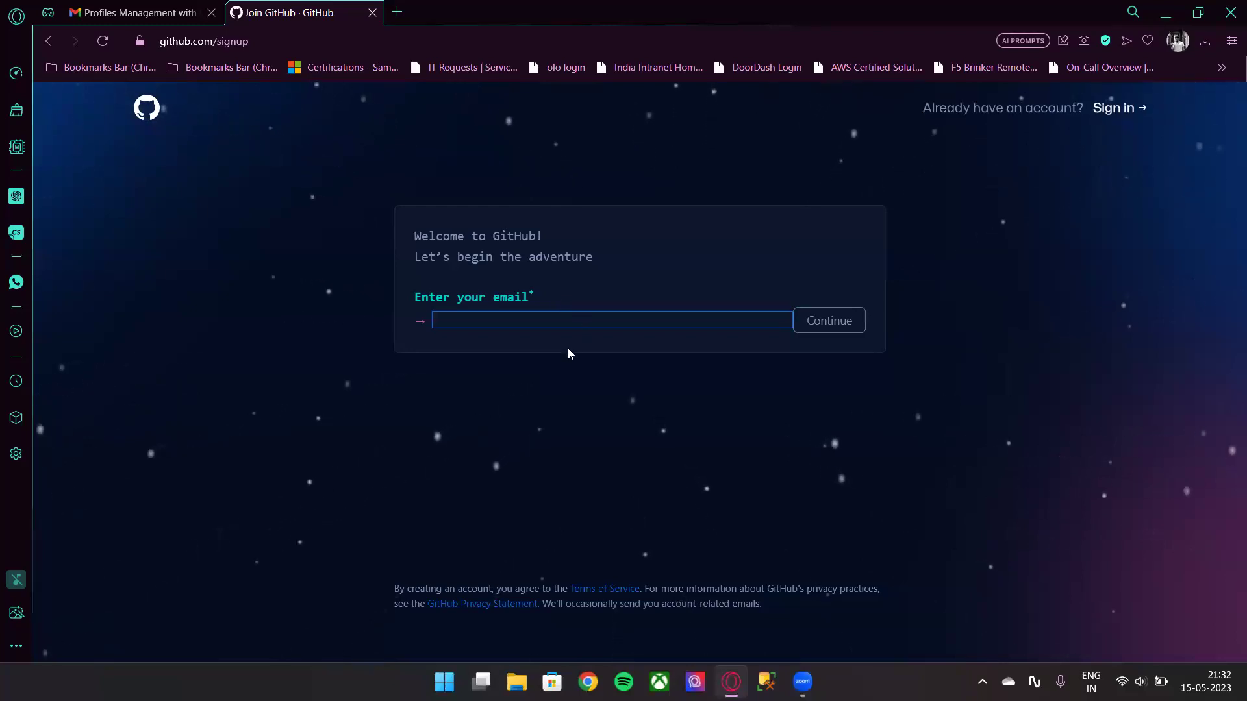
Step: Paste the full email address, then enter a strong account password and continue
key("ctrl+v")
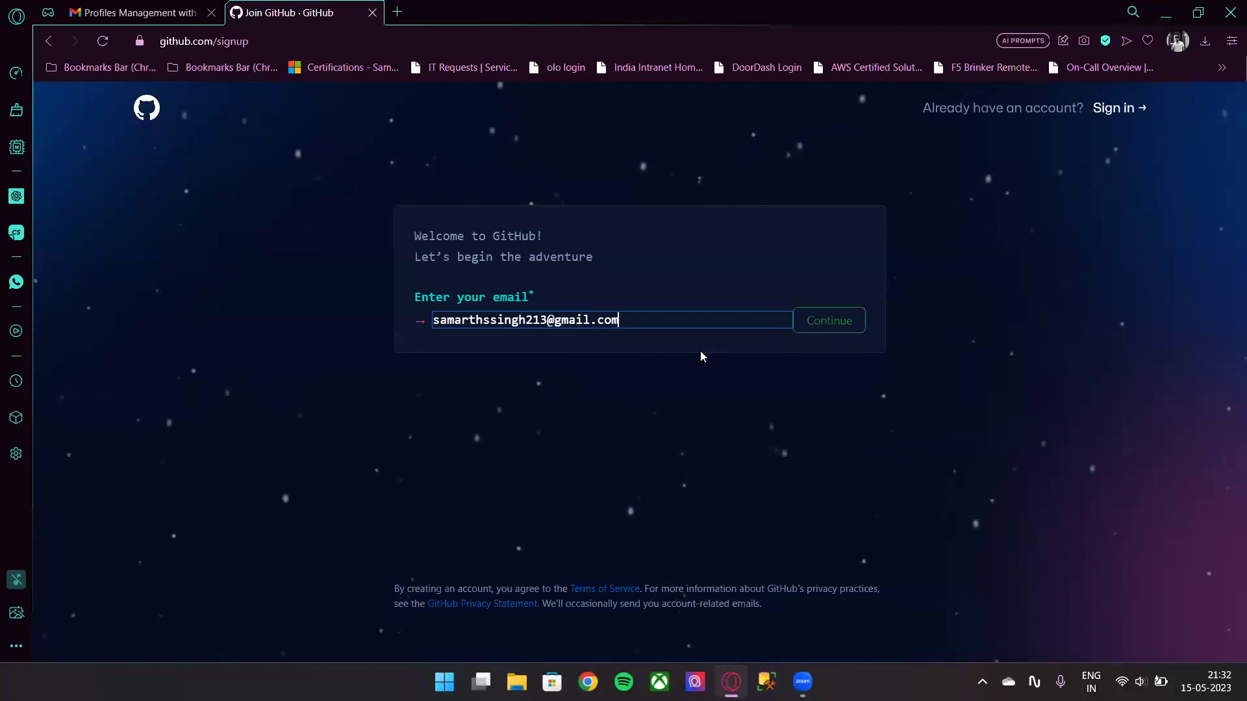
left_click(804, 333)
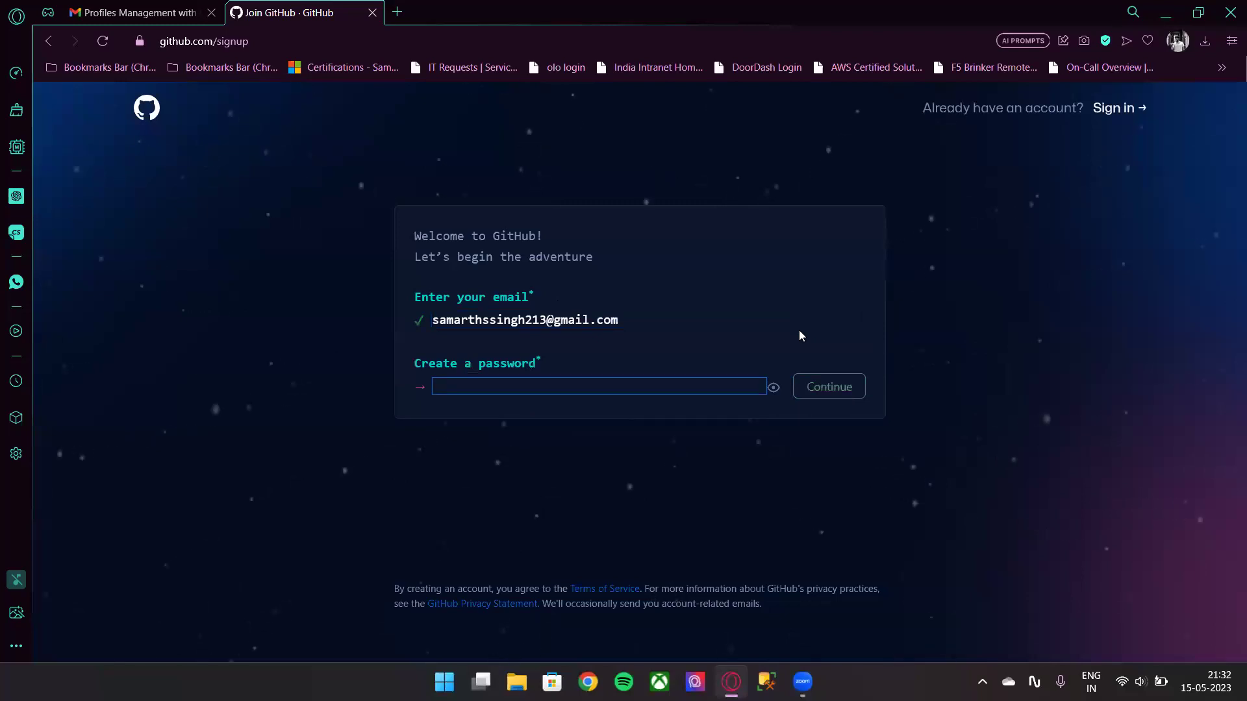
left_click(774, 387)
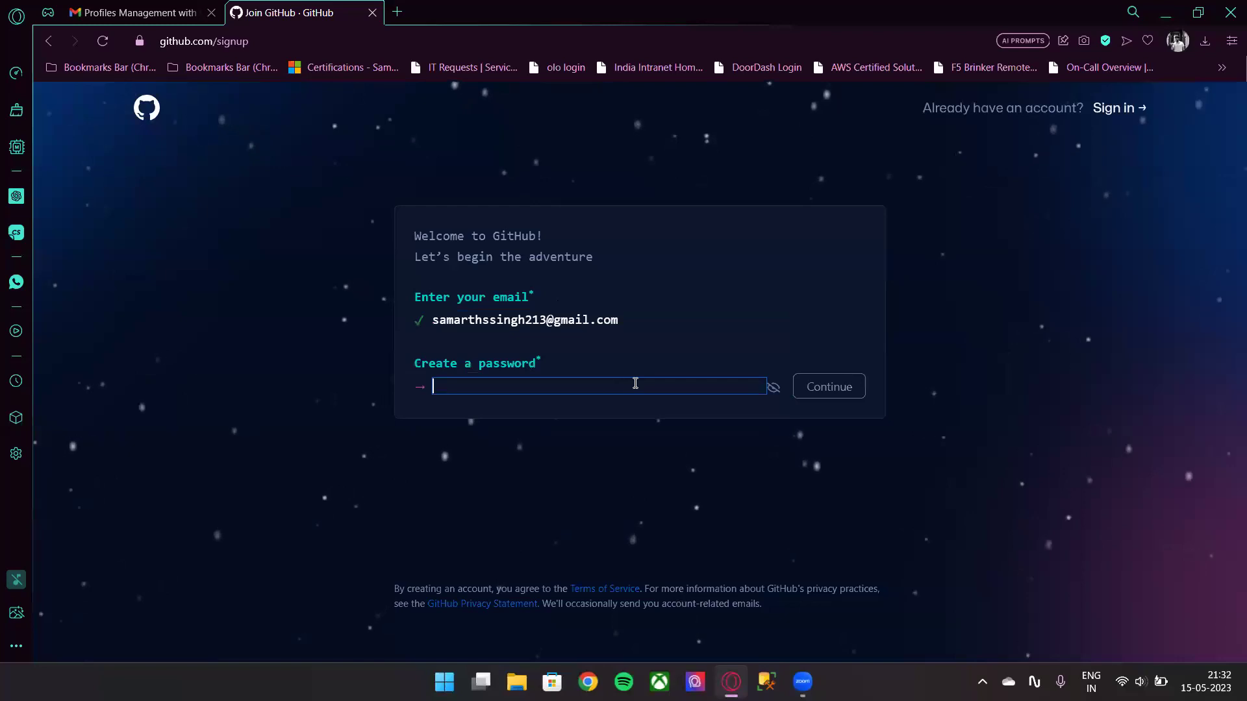
left_click(773, 387)
type("••••••••••")
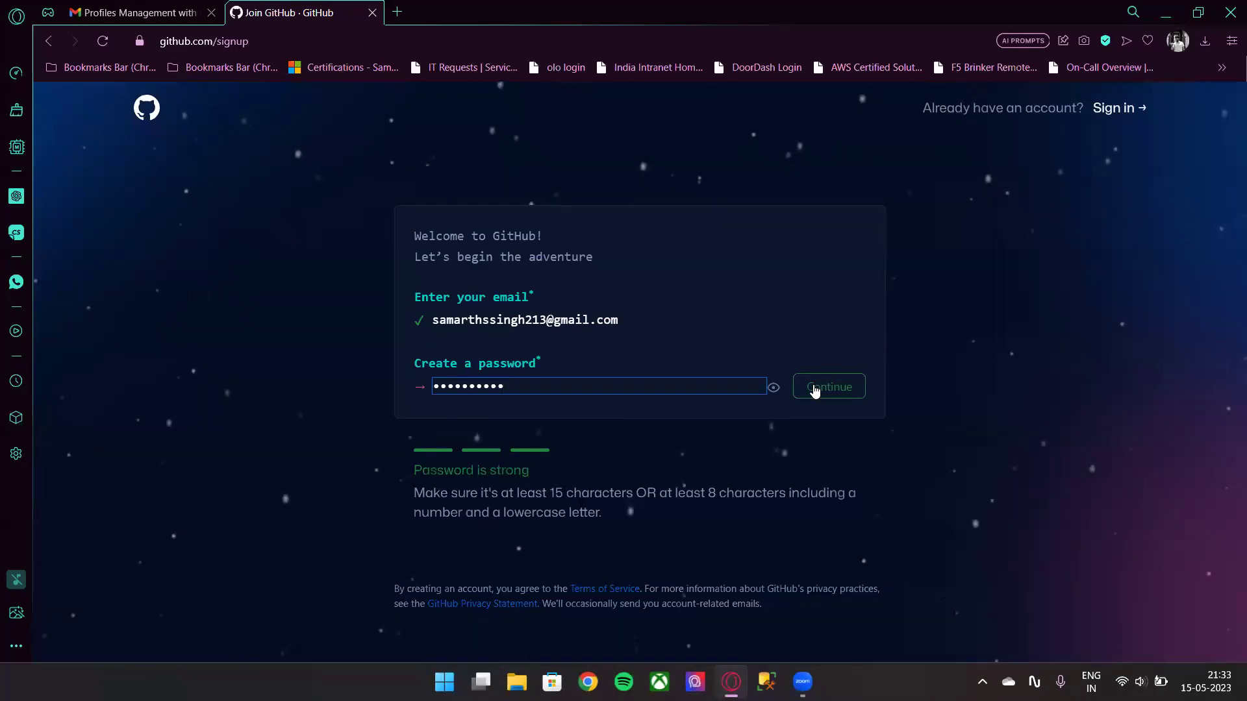
left_click(815, 388)
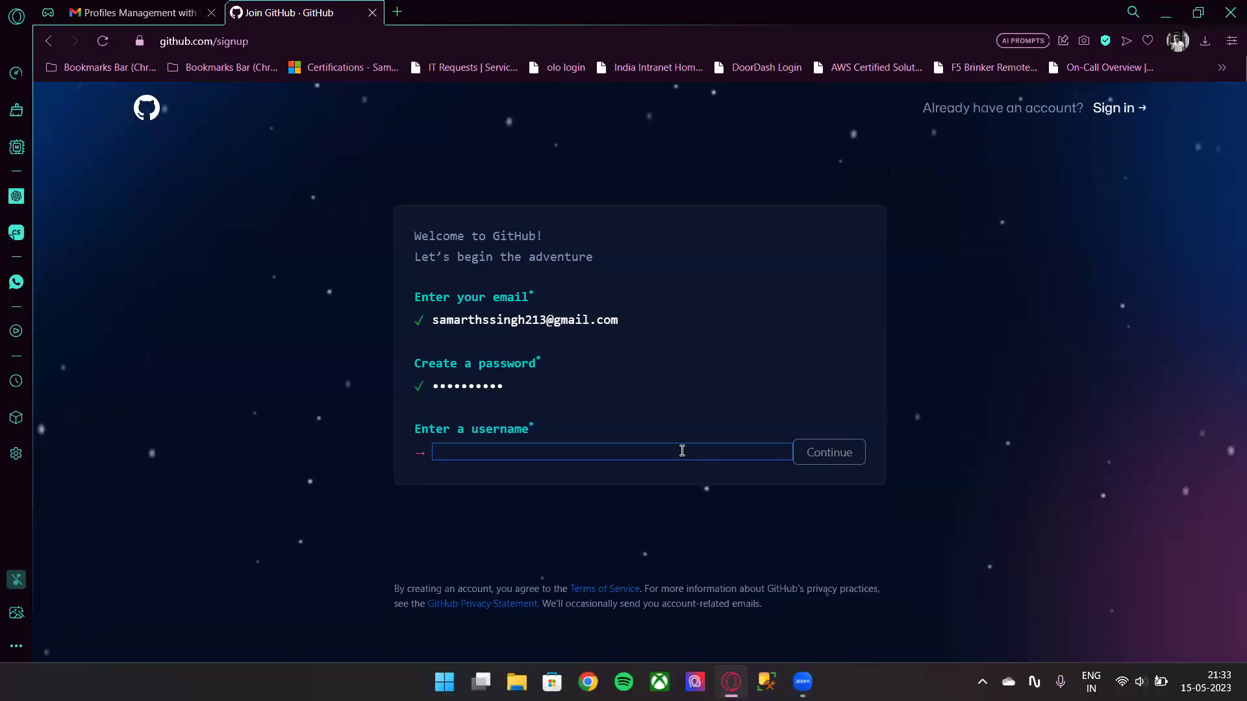
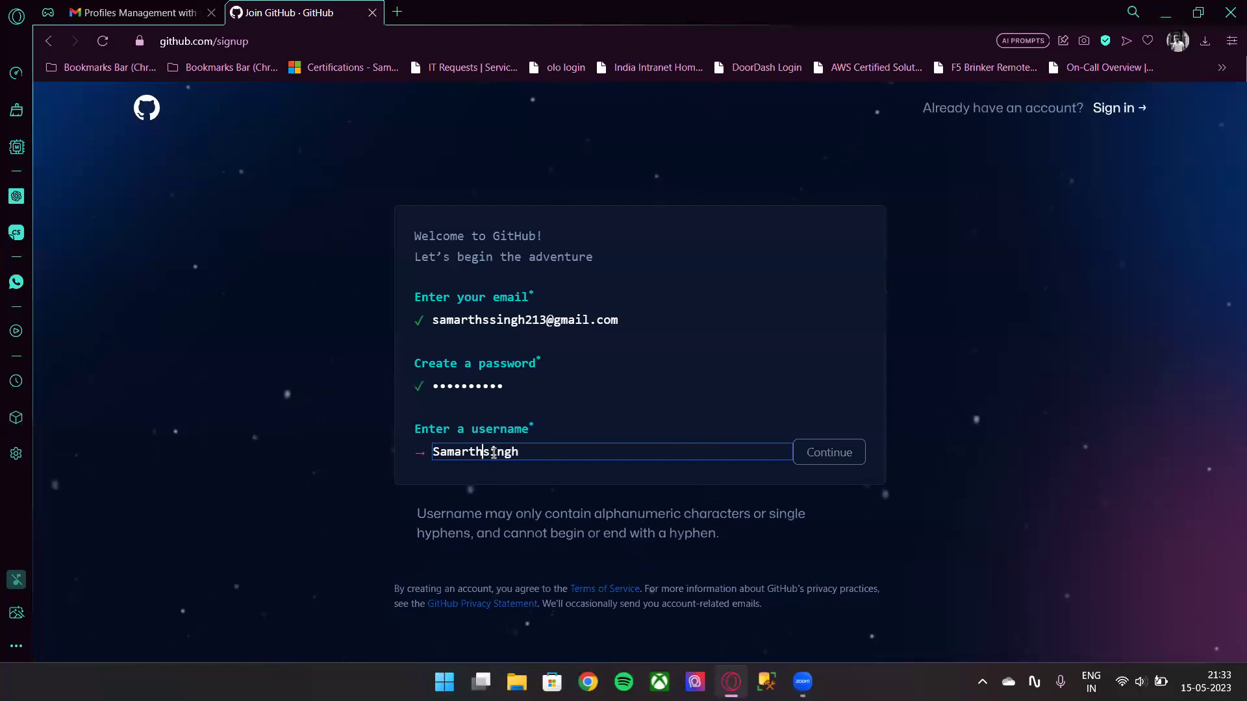
Step: Try username variants, swapping hyphens and underscores and adding the suffix -995, until one is available
type("-")
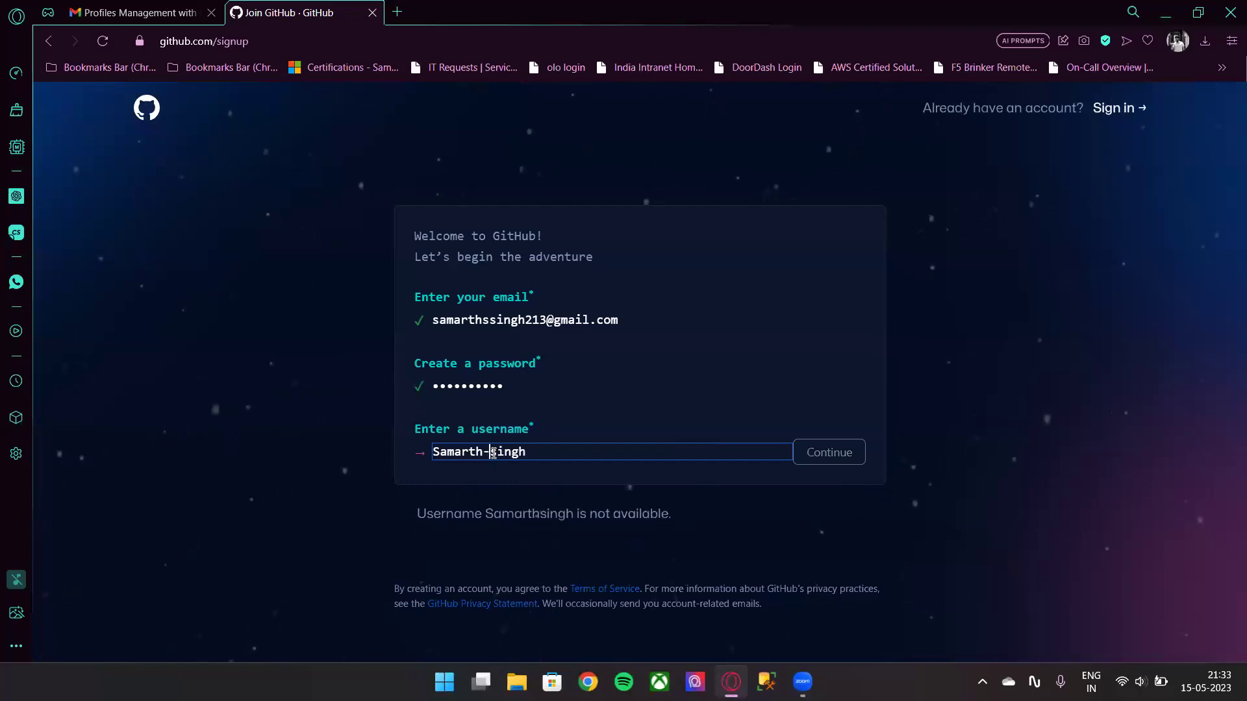
key("BackSpace")
type("_")
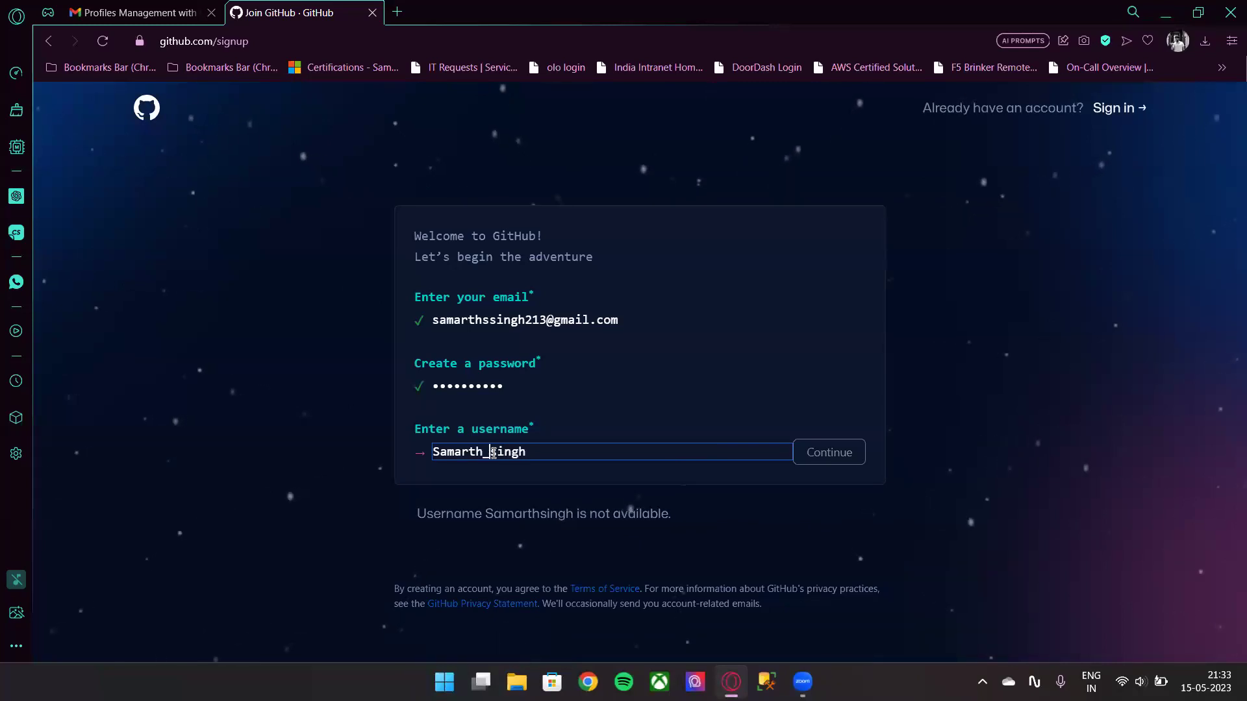
key("BackSpace")
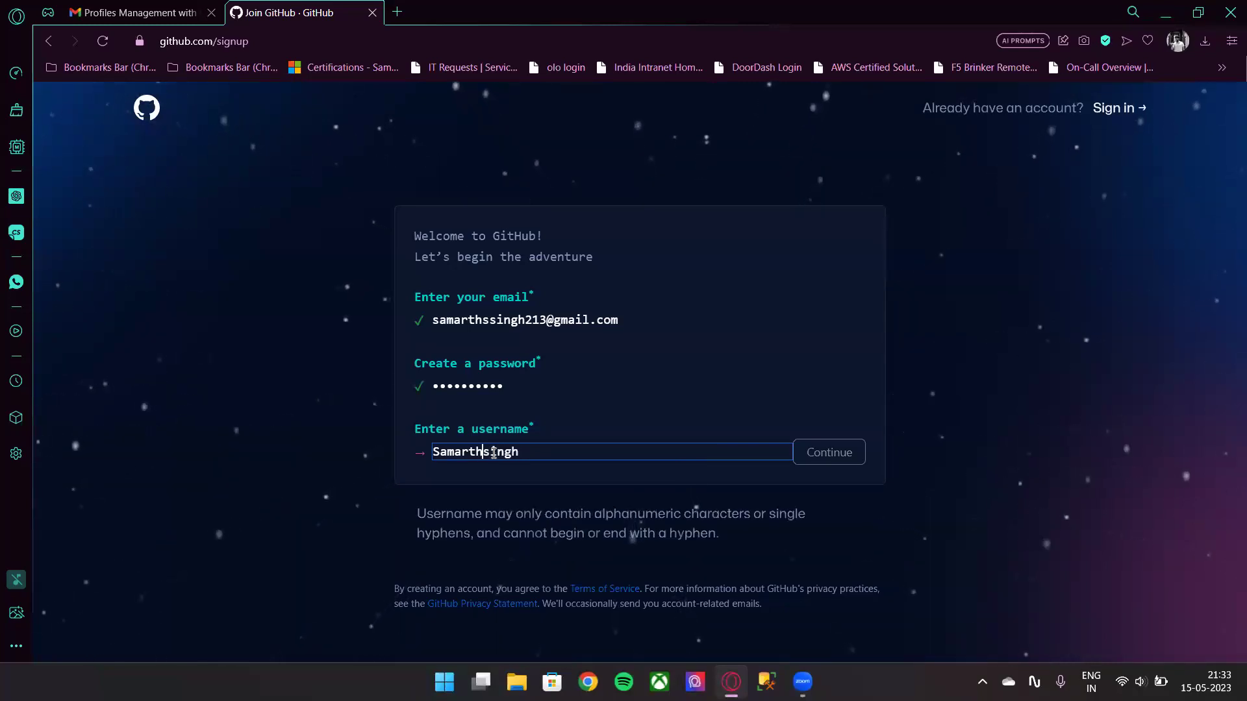
type("-")
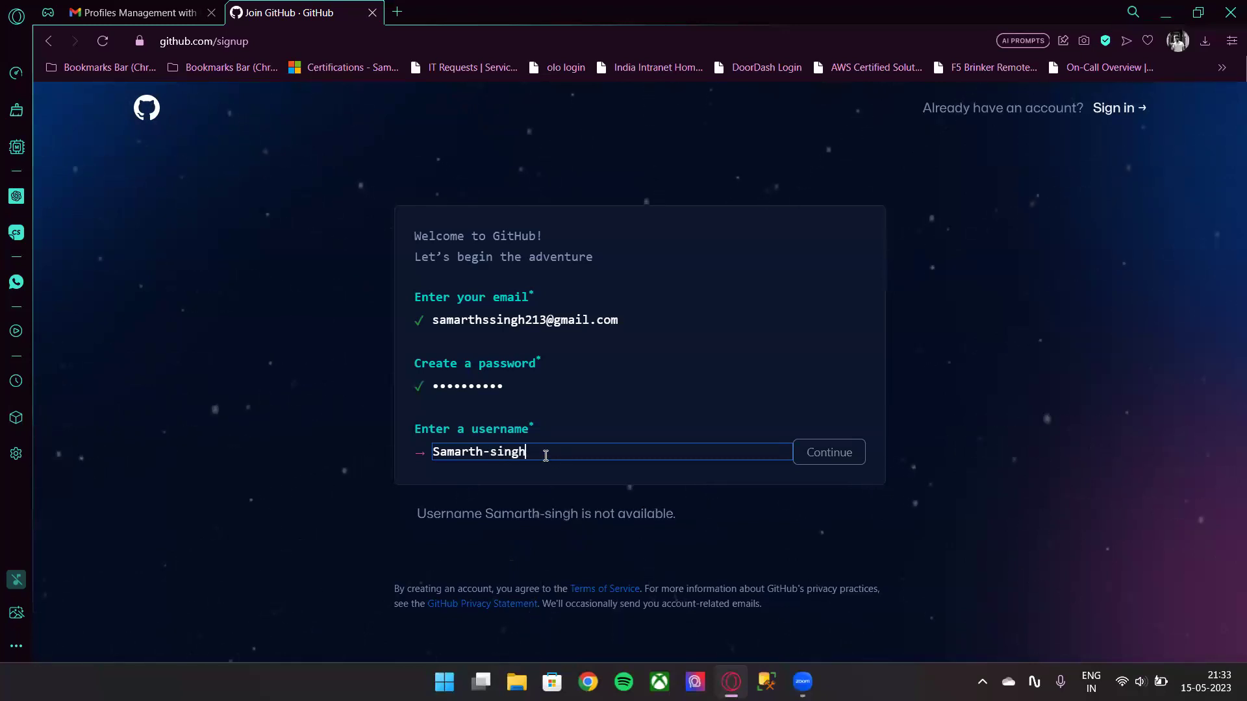
type("995")
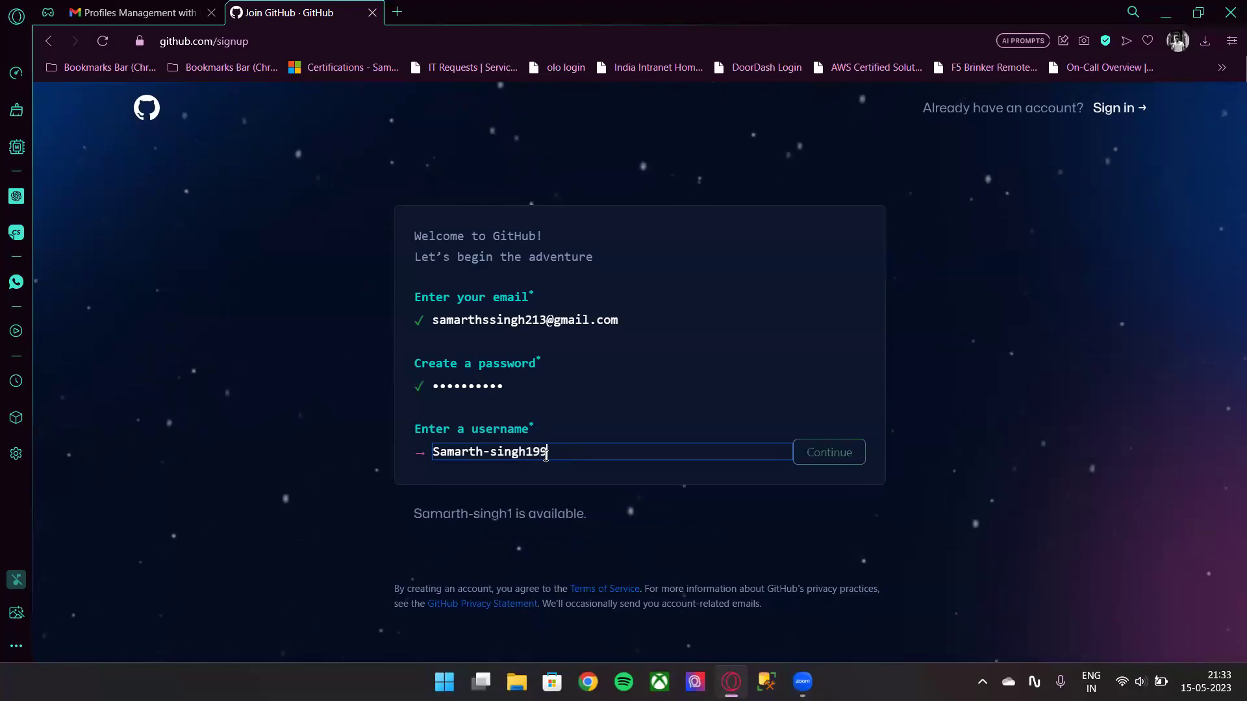
left_click(491, 452)
Step: Adjust the username's hyphen and underscore until GitHub reports it available, then continue
key("BackSpace")
right_click(491, 450)
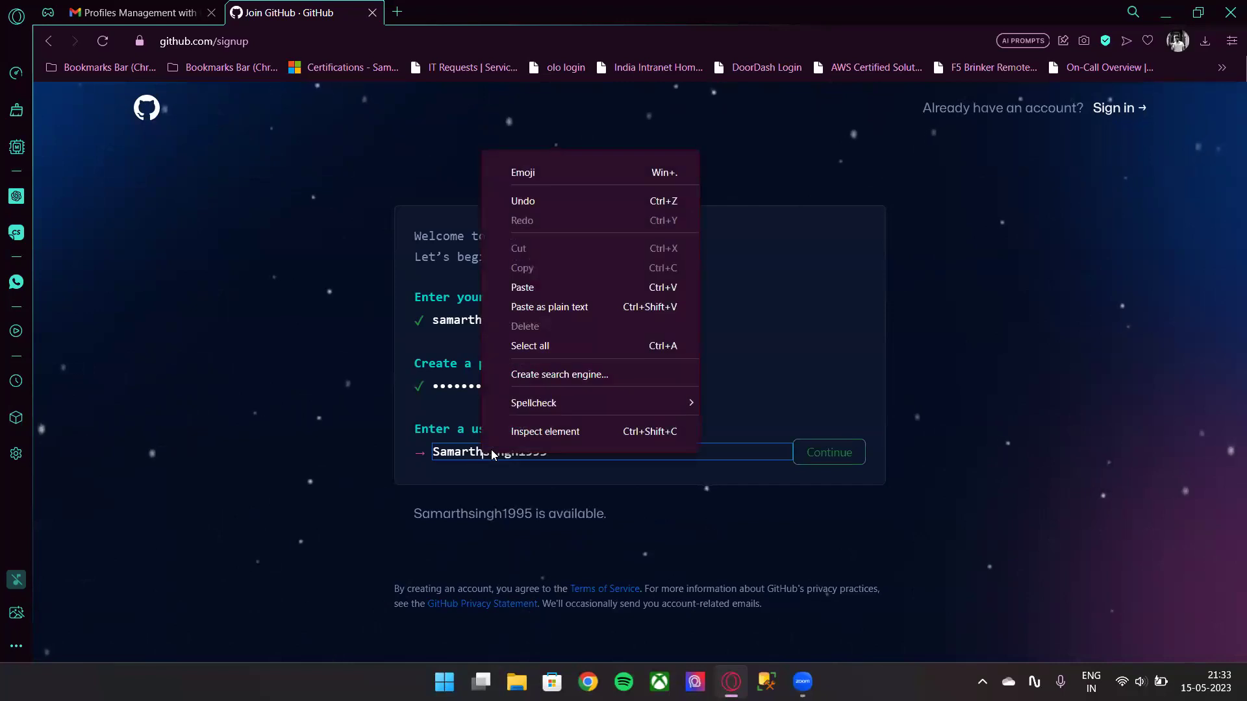
key("Escape")
left_click(485, 451)
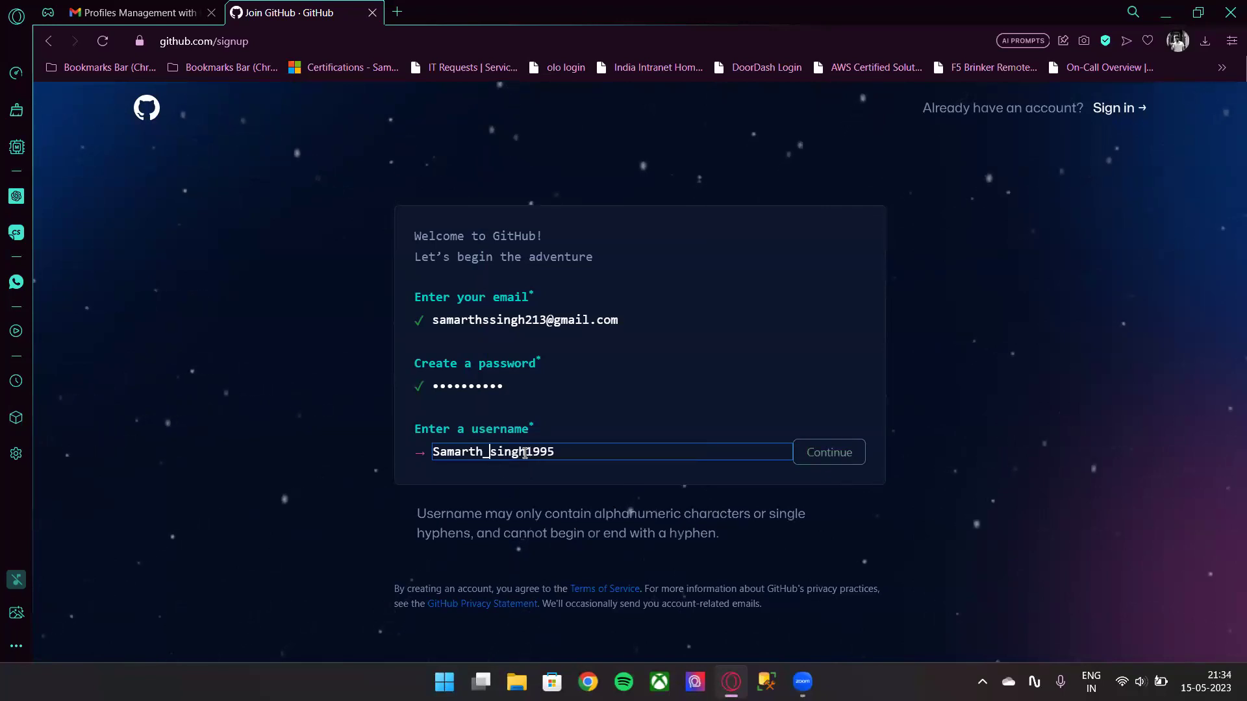
key("BackSpace")
type("-")
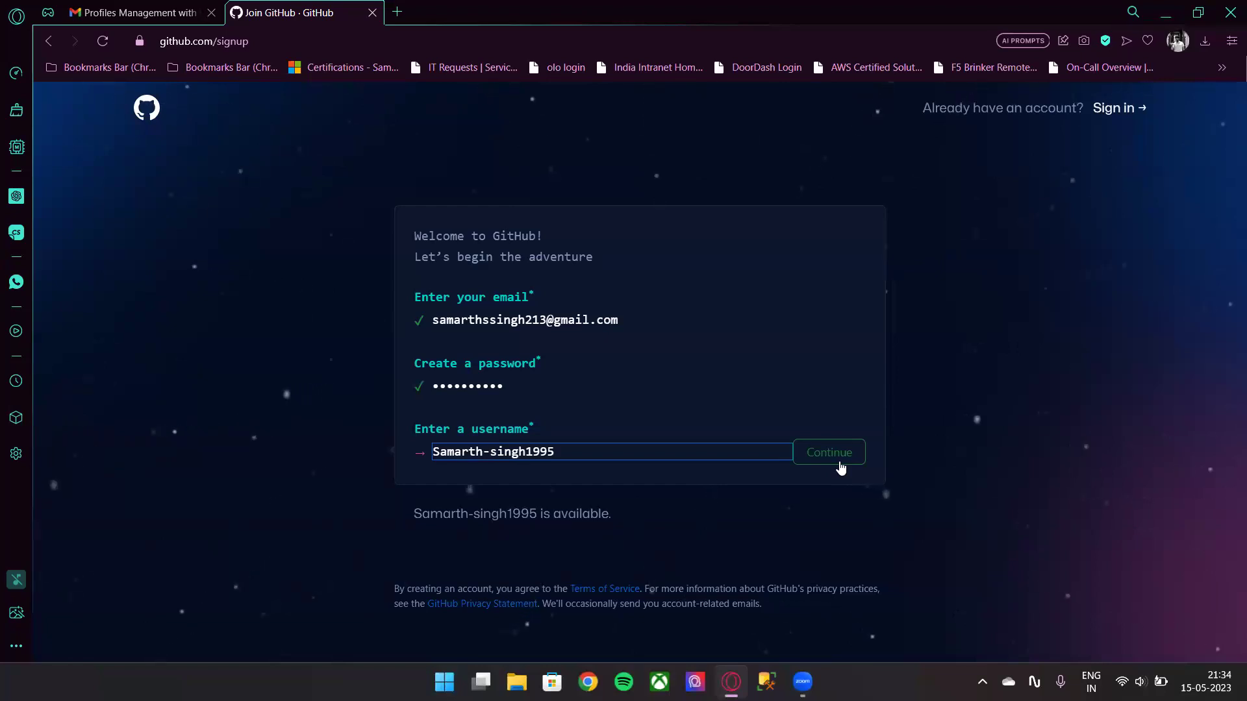
key("BackSpace")
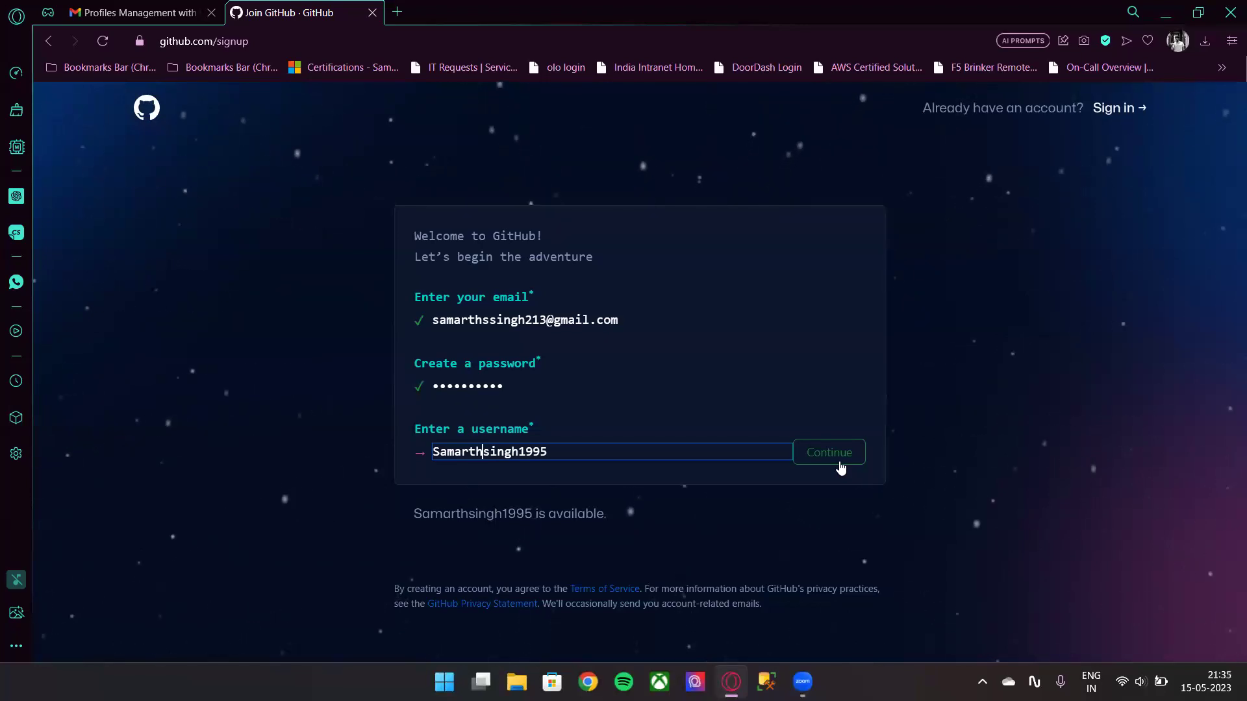
left_click(840, 466)
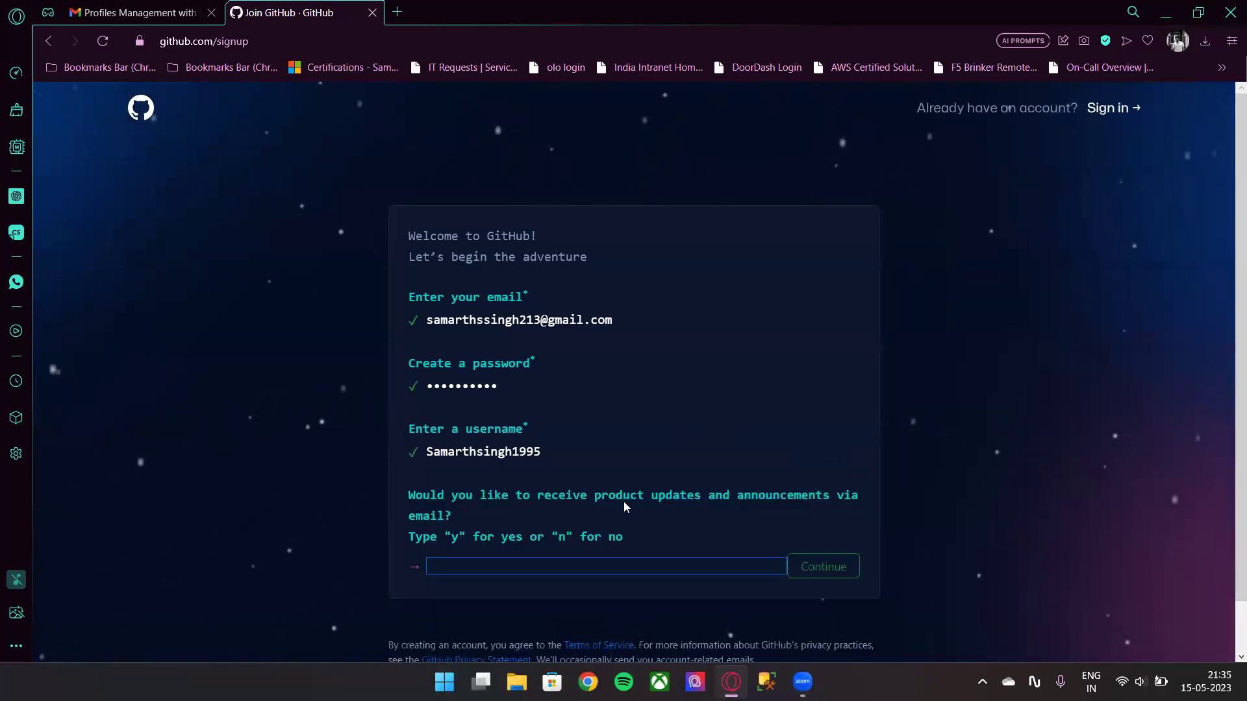
Step: Answer 'n' to the product-update emails question and continue
scroll(616, 499, "down", 1)
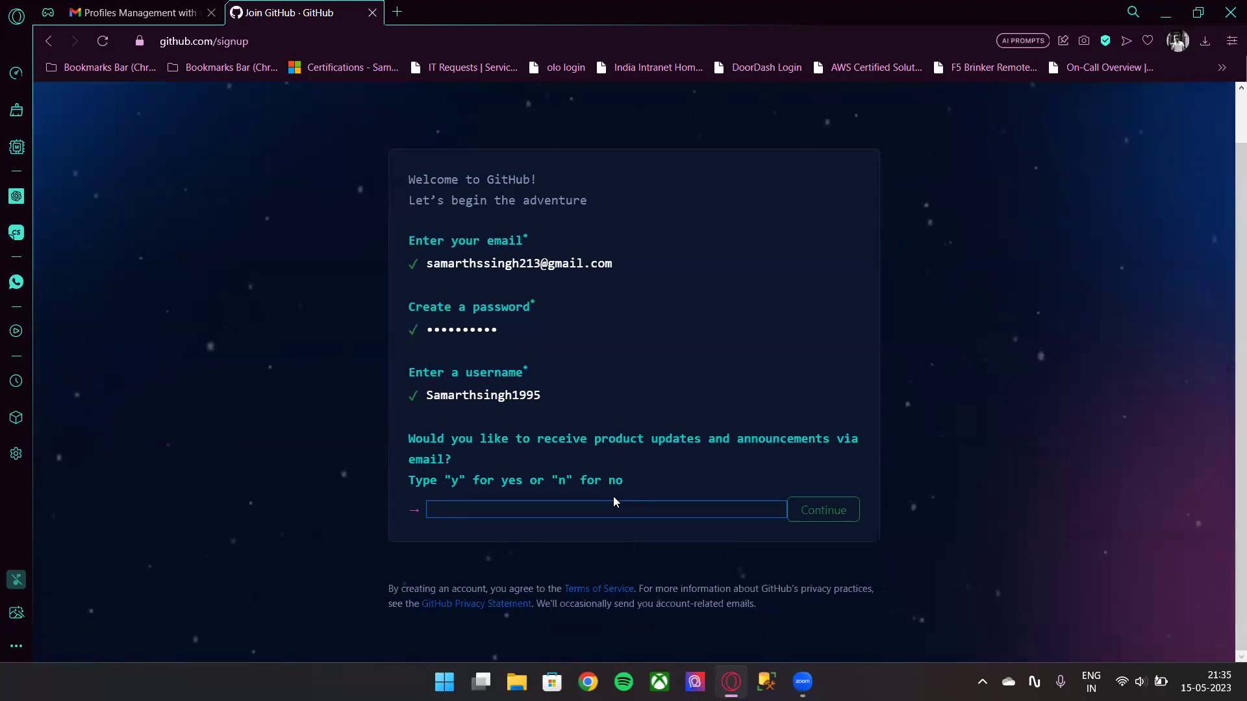
type("n")
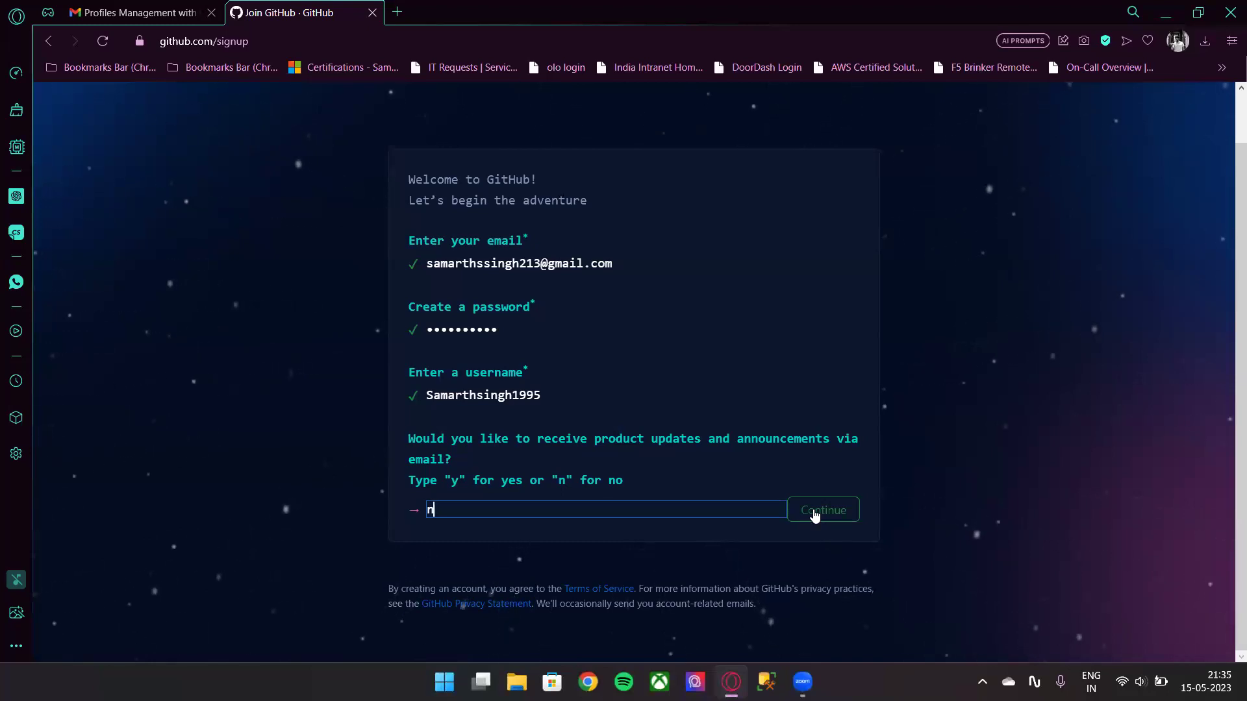
left_click(815, 515)
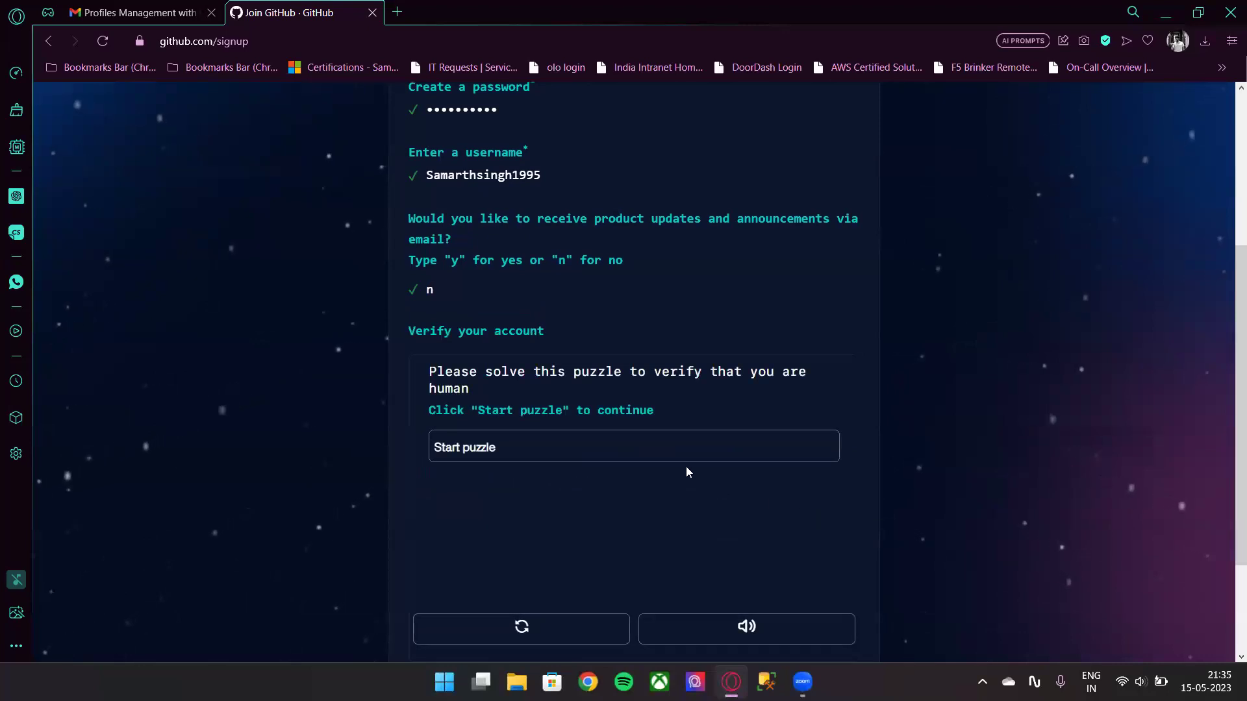
Step: Start the Verify your account puzzle to bring up the image challenge
scroll(639, 397, "down", 1)
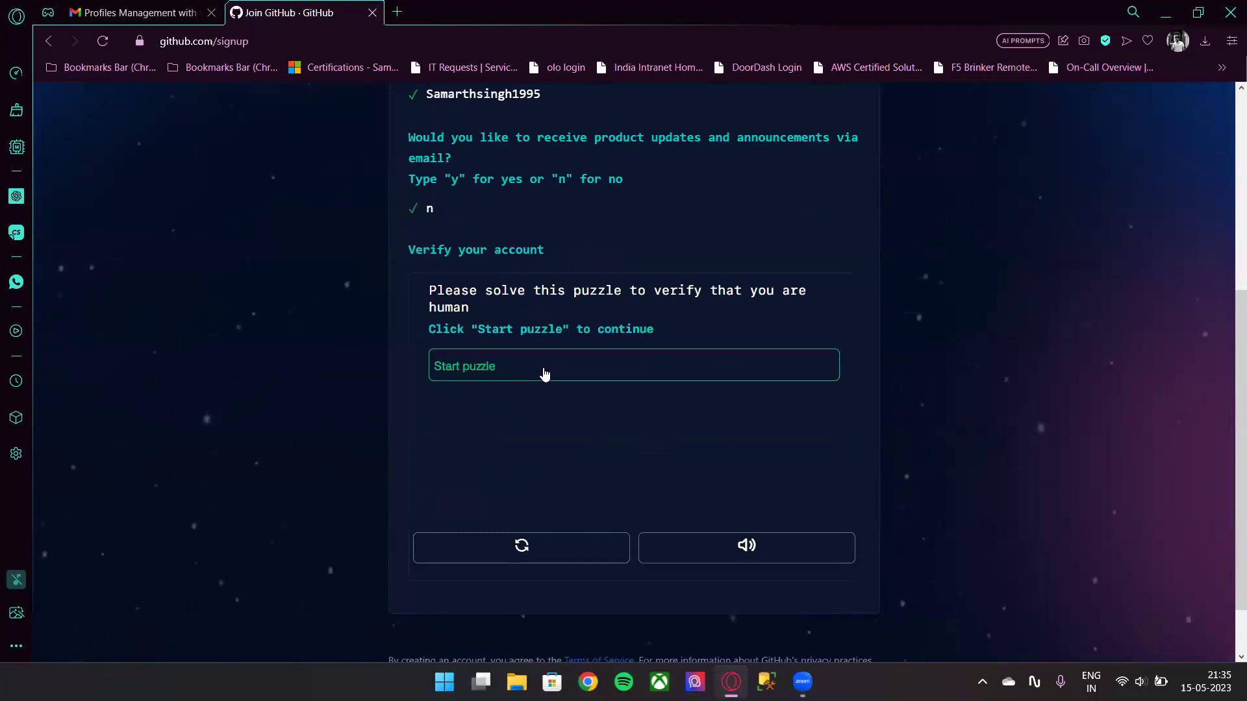
left_click(437, 380)
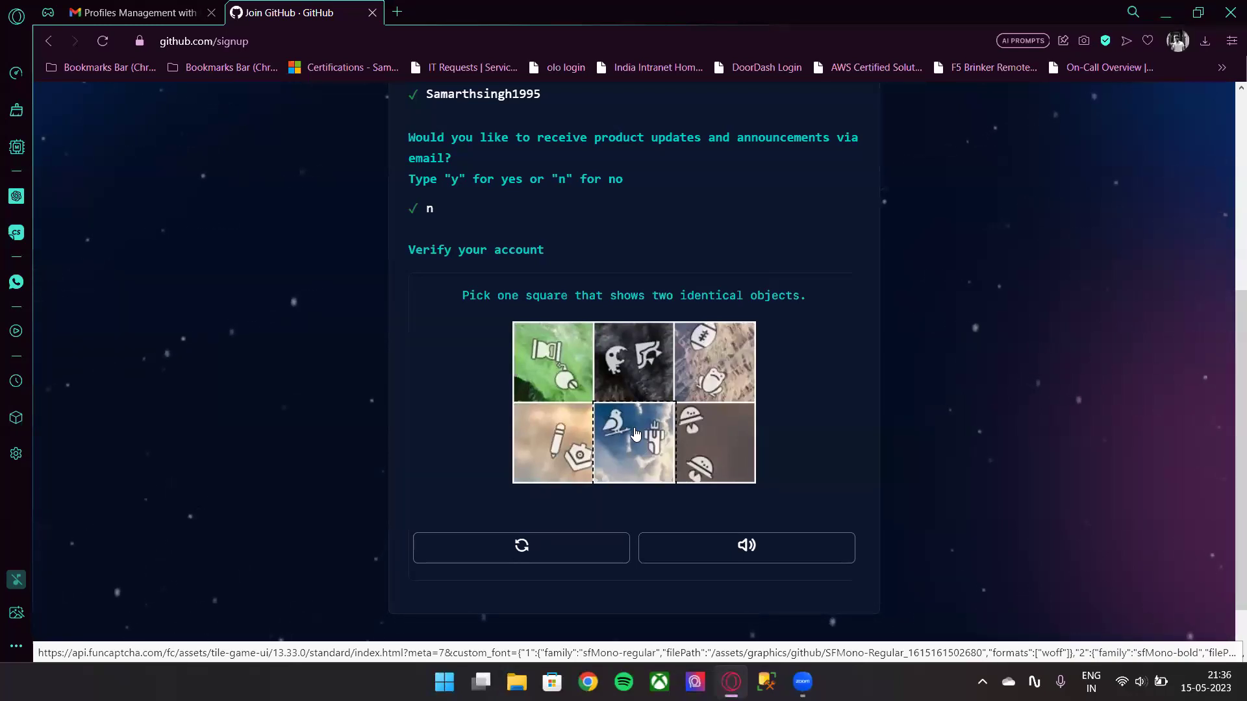
Step: Pick the tiles showing two identical helmets and two identical pins
left_click(710, 434)
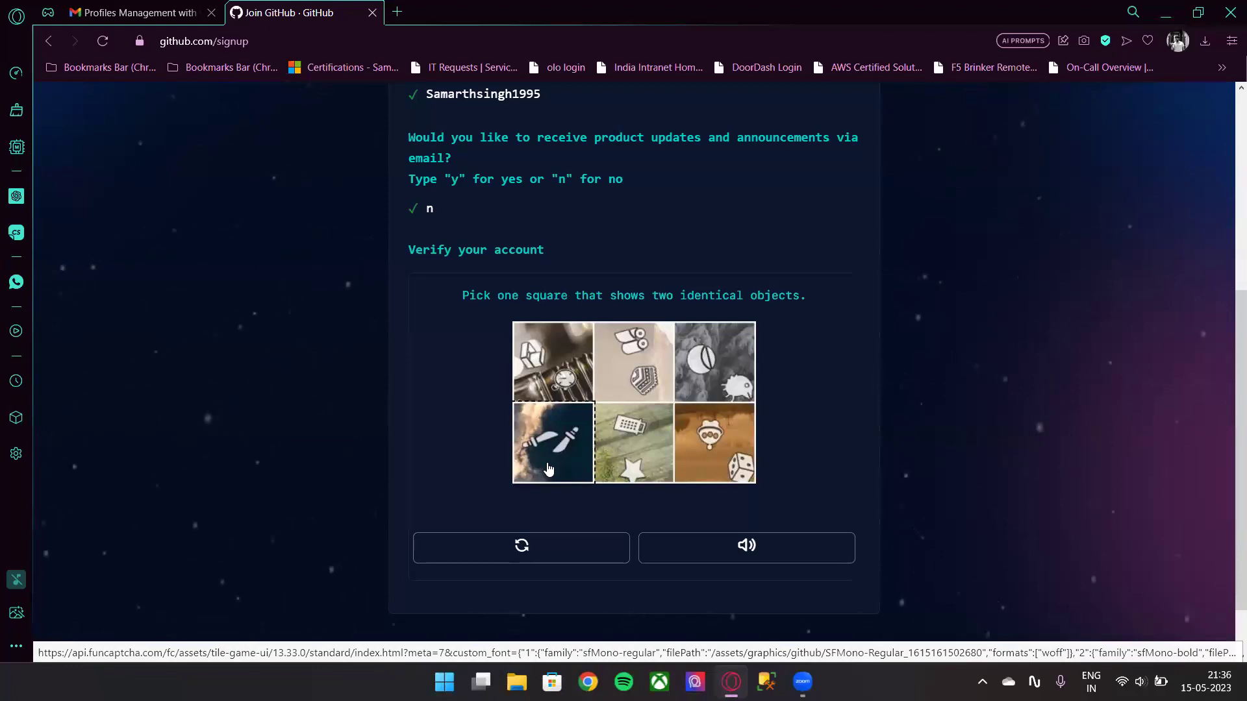
left_click(549, 468)
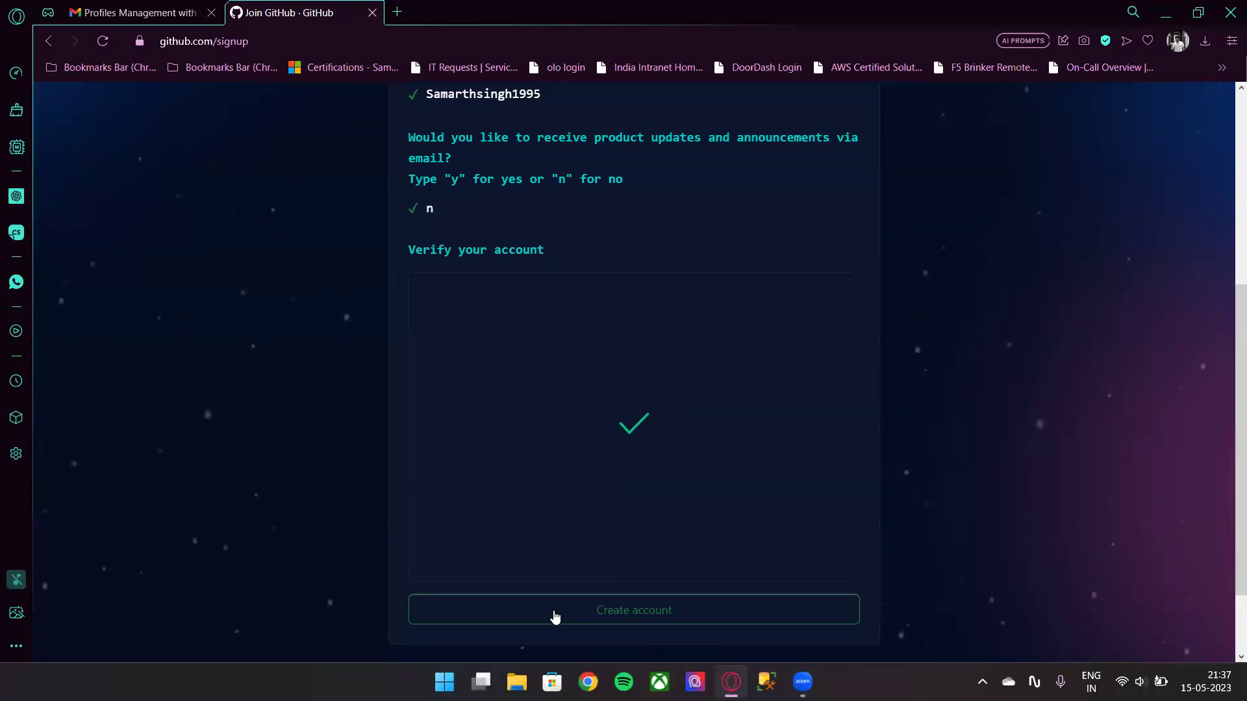
Step: Create the account, reaching the page that asks for the emailed eight-digit launch code
left_click(555, 617)
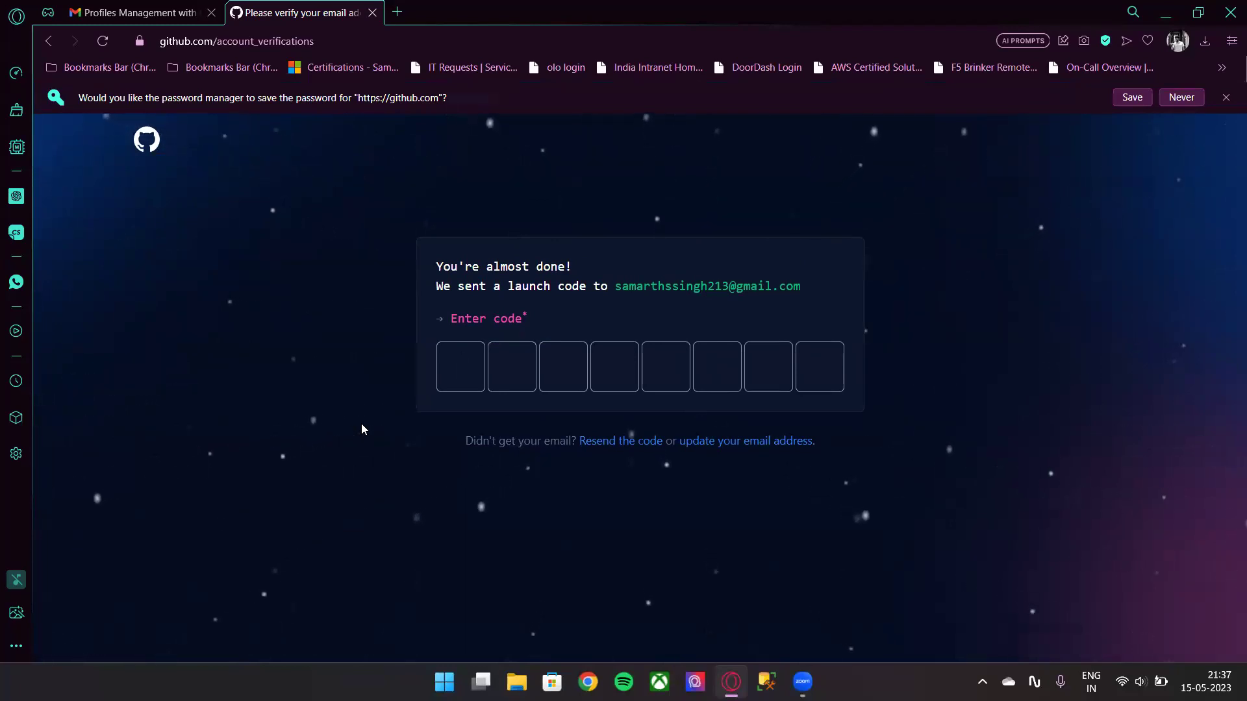
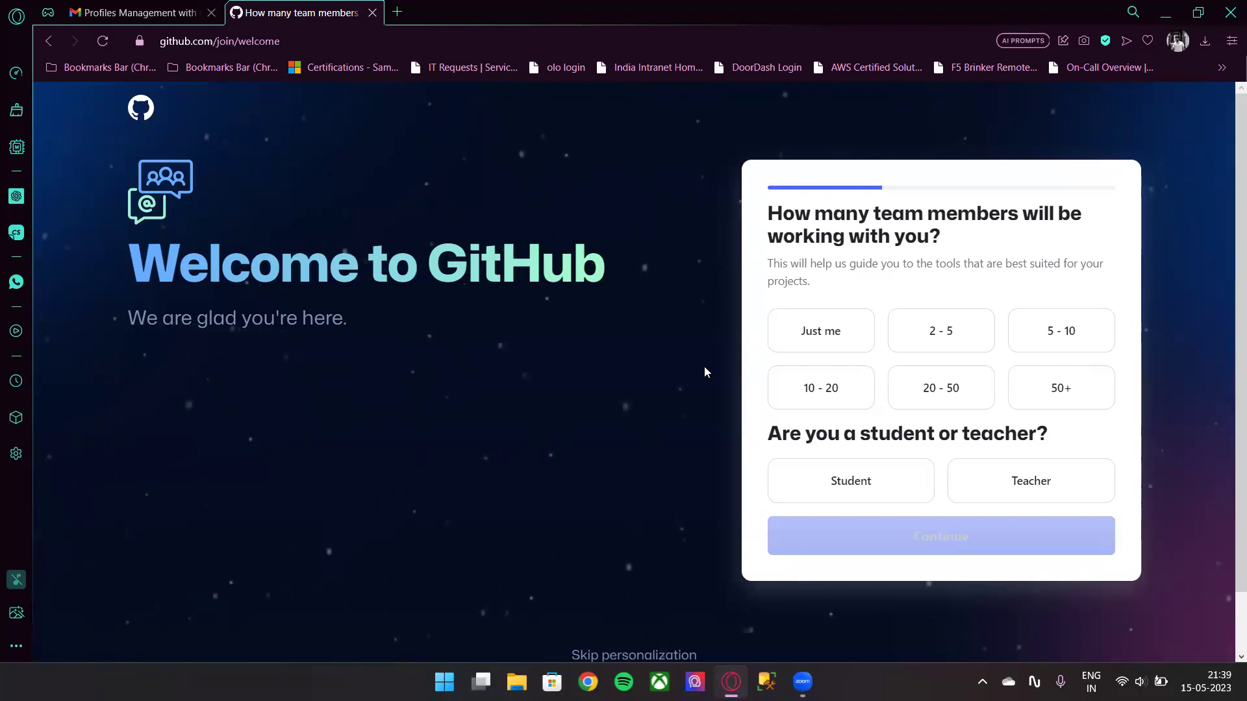
Step: Answer 'Just me' for team members and 'Student' in the welcome questions
scroll(704, 371, "down", 1)
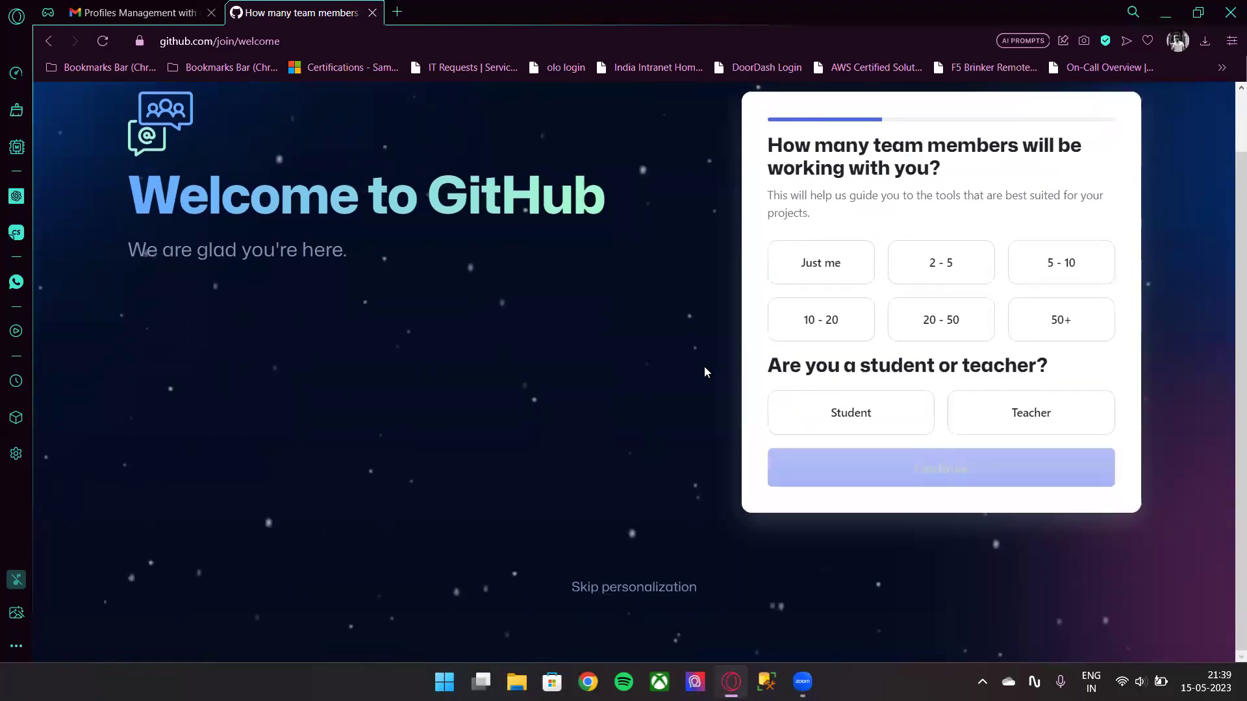
scroll(700, 365, "up", 1)
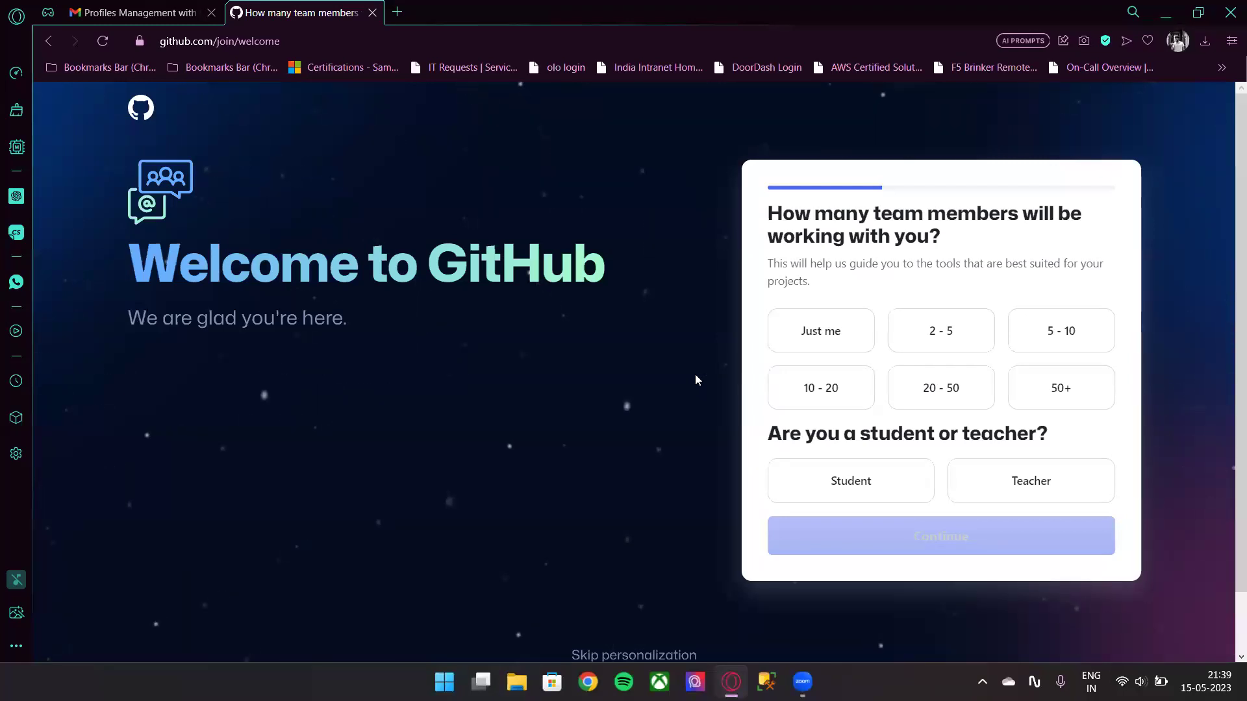
left_click(788, 351)
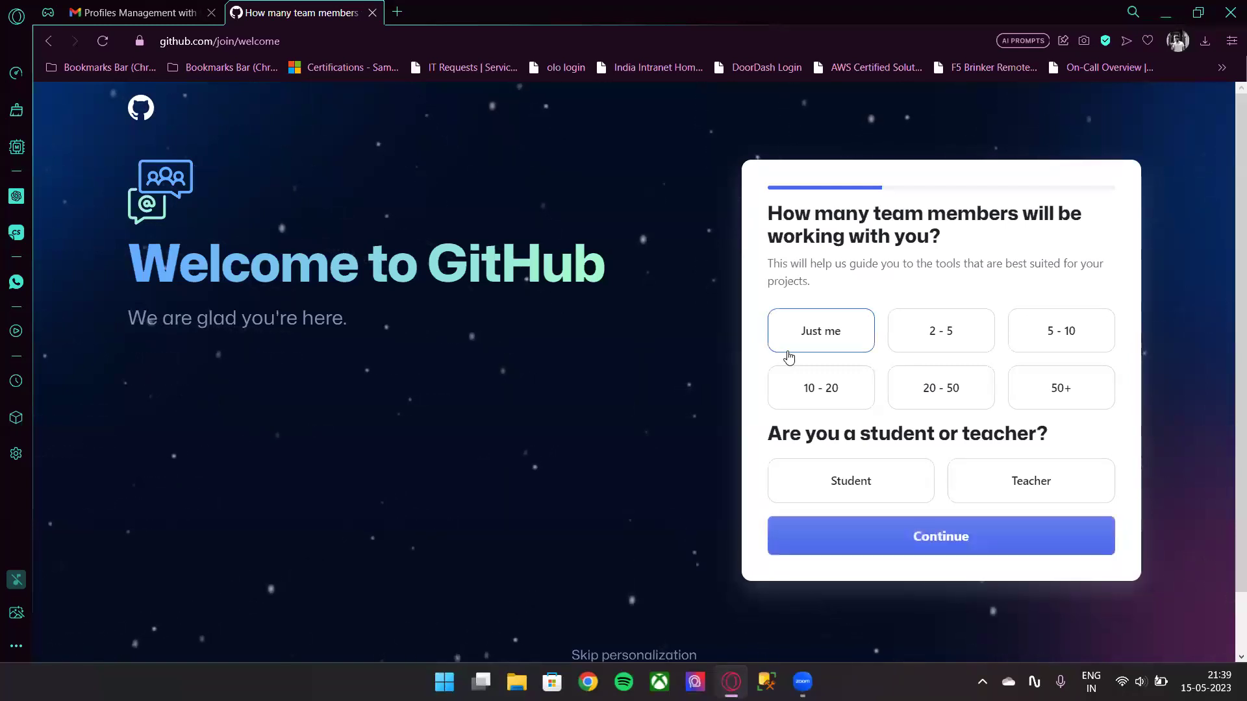
left_click(782, 463)
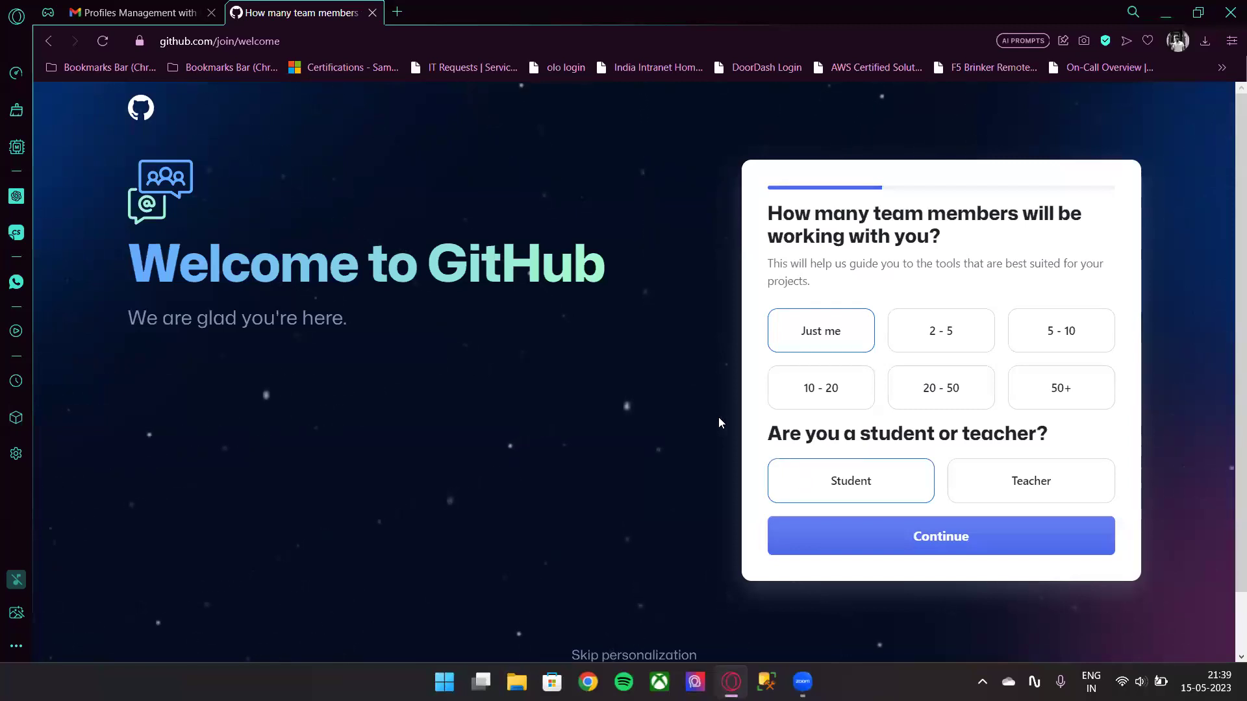
scroll(719, 422, "down", 1)
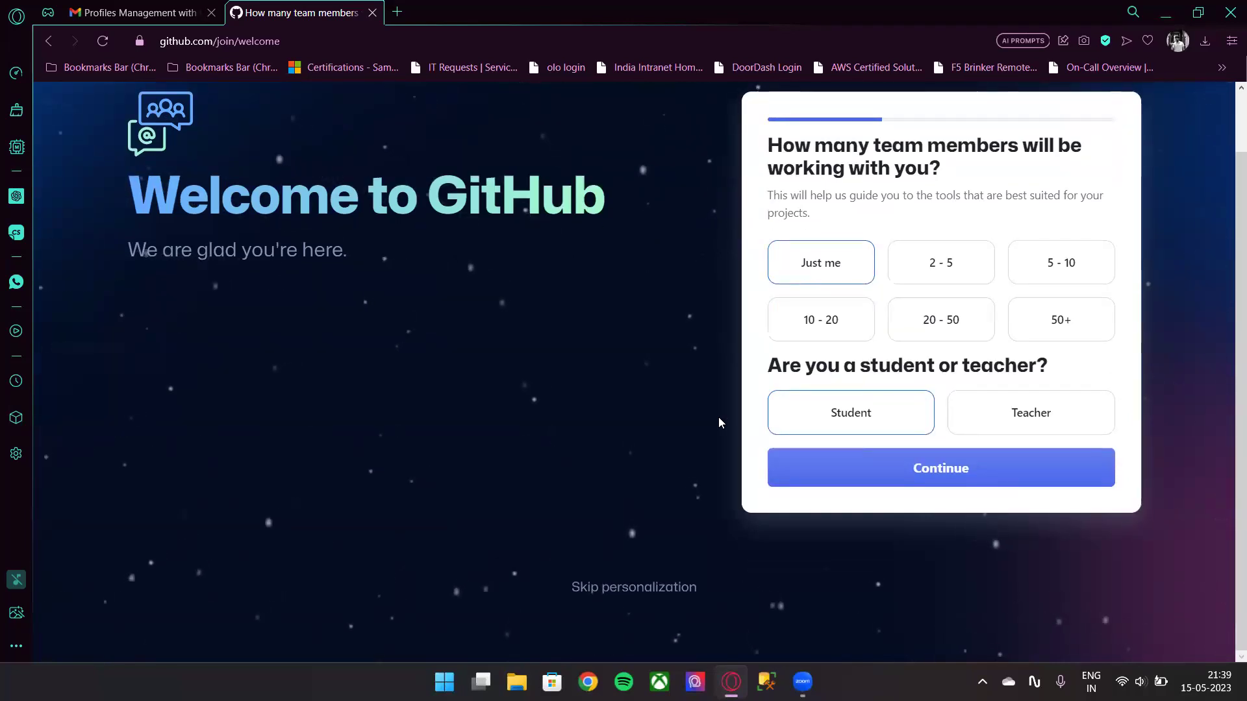
Step: Submit the welcome answers and skip the remaining personalization questions to reach the dashboard
left_click(895, 477)
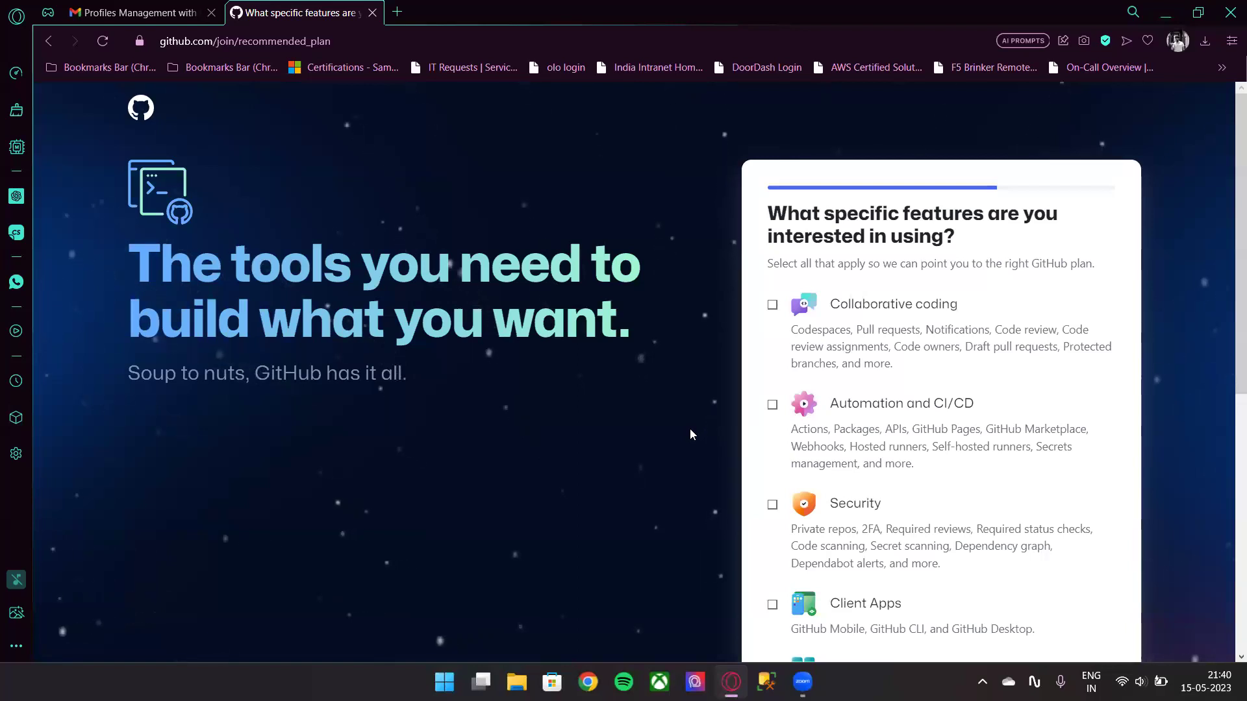
scroll(690, 430, "down", 1)
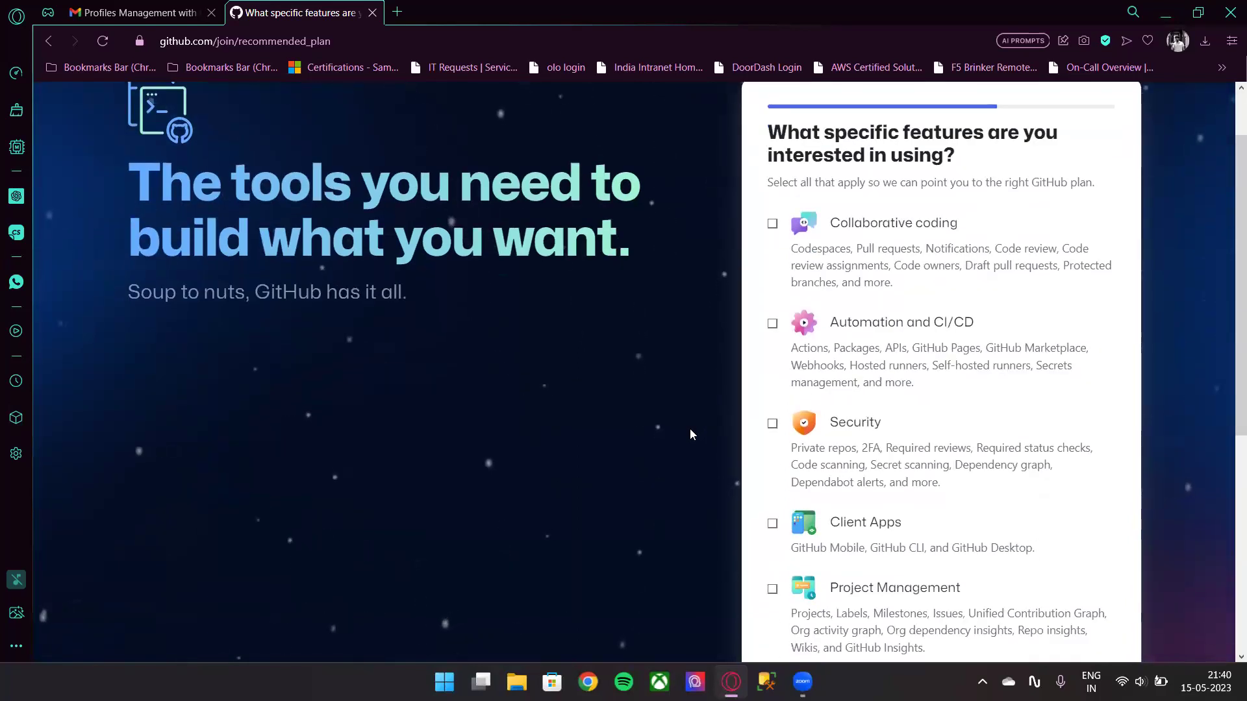
scroll(690, 429, "down", 1)
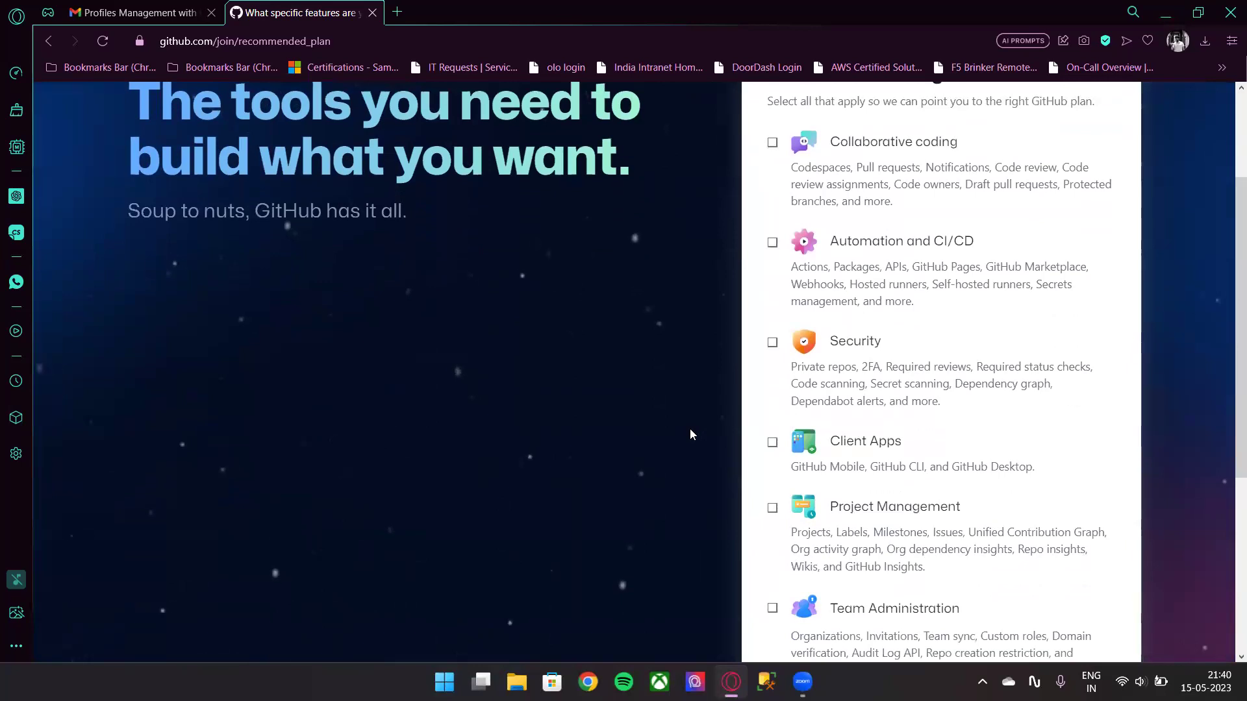
scroll(690, 434, "down", 1)
scroll(690, 434, "down", 1)
scroll(690, 435, "up", 1)
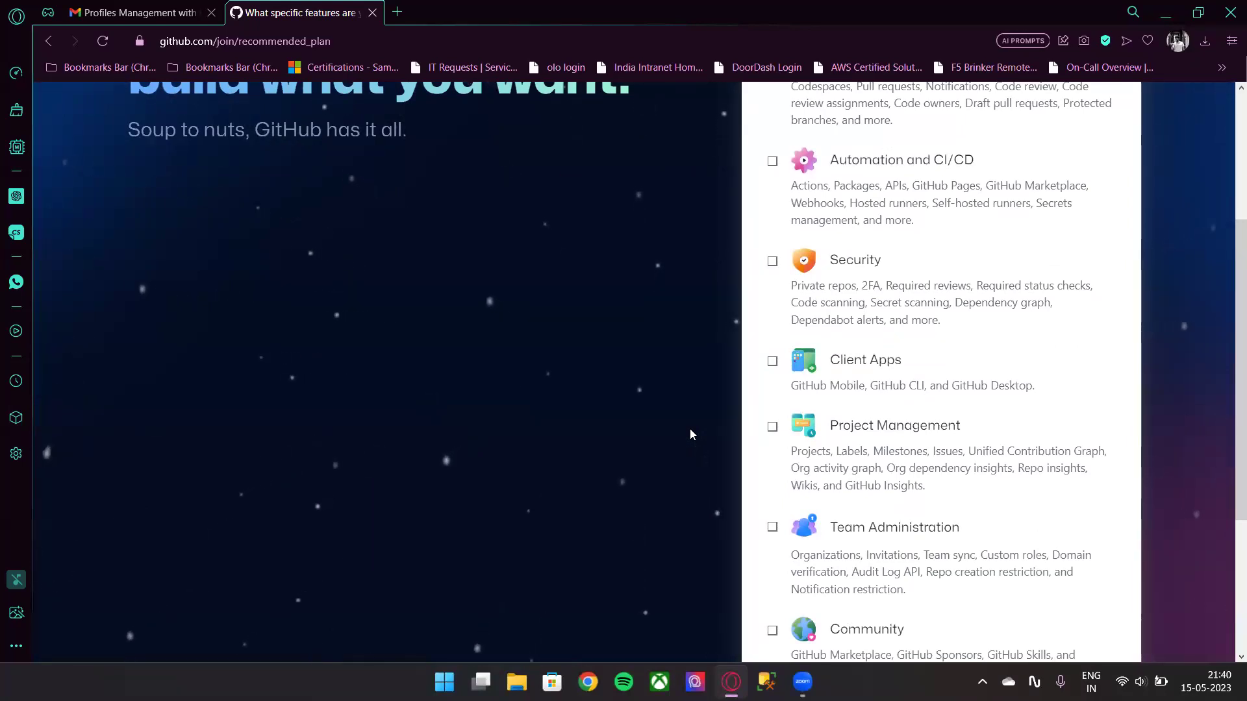
scroll(690, 434, "up", 1)
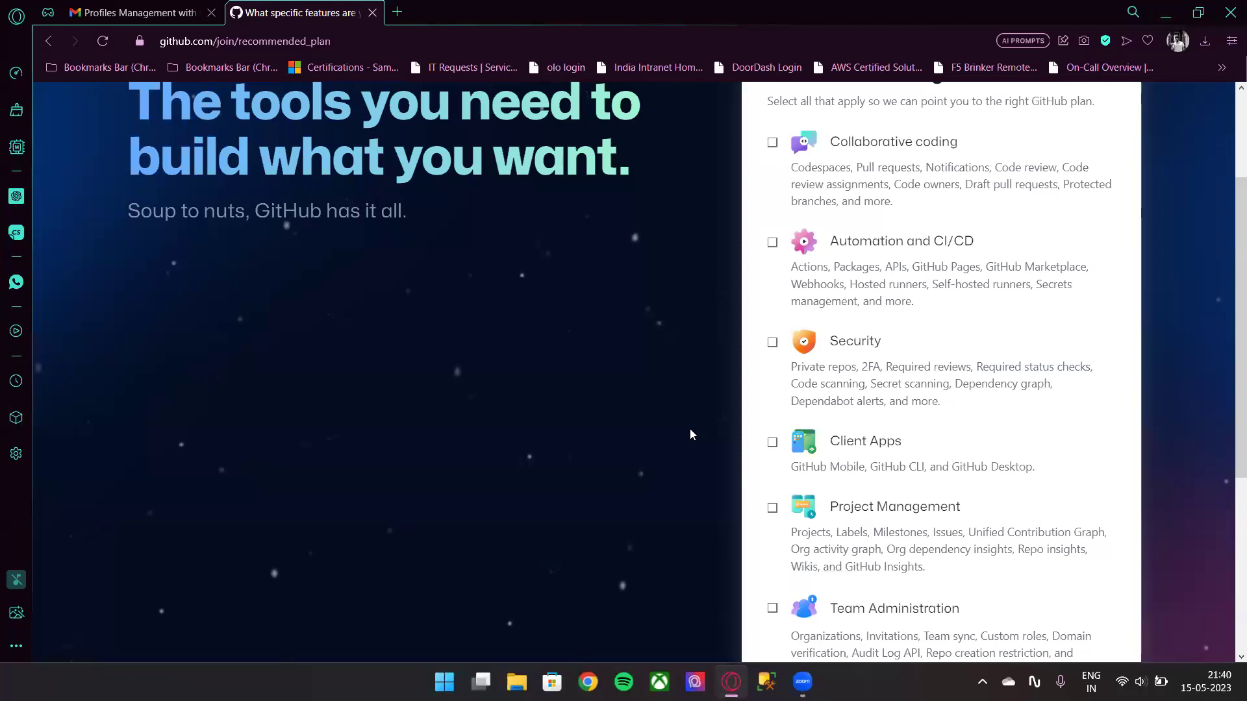
scroll(691, 434, "down", 2)
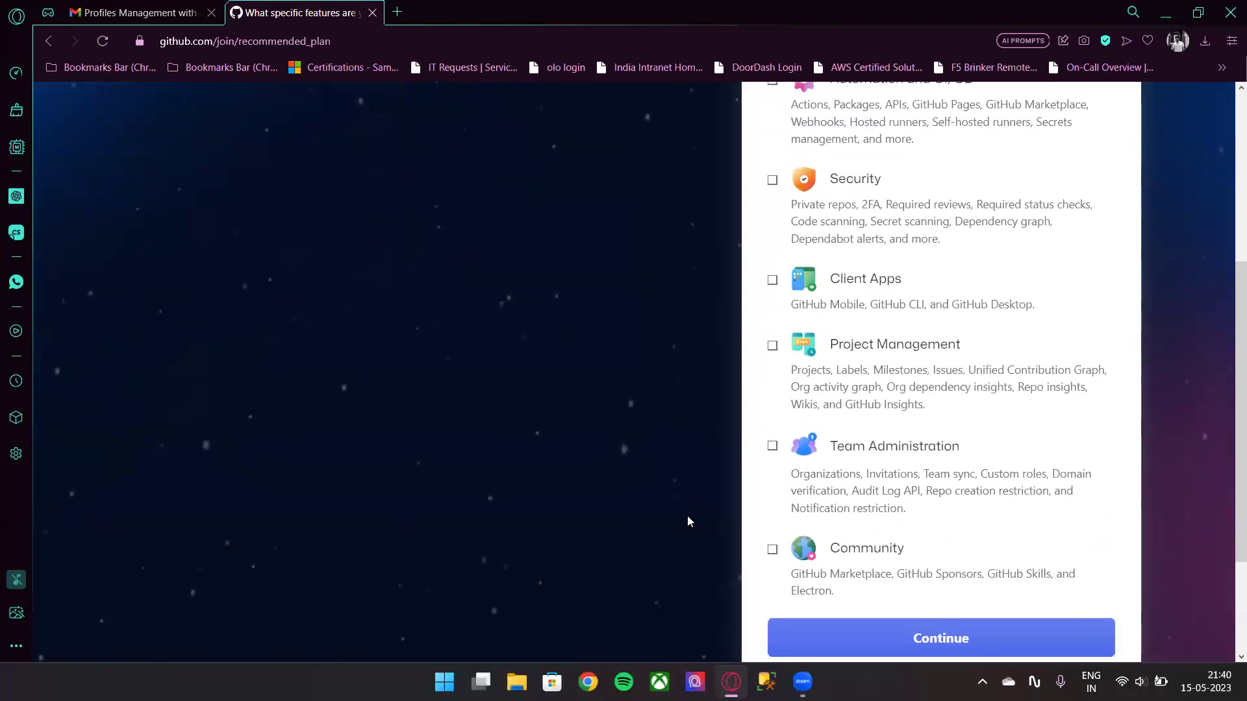
scroll(663, 549, "down", 2)
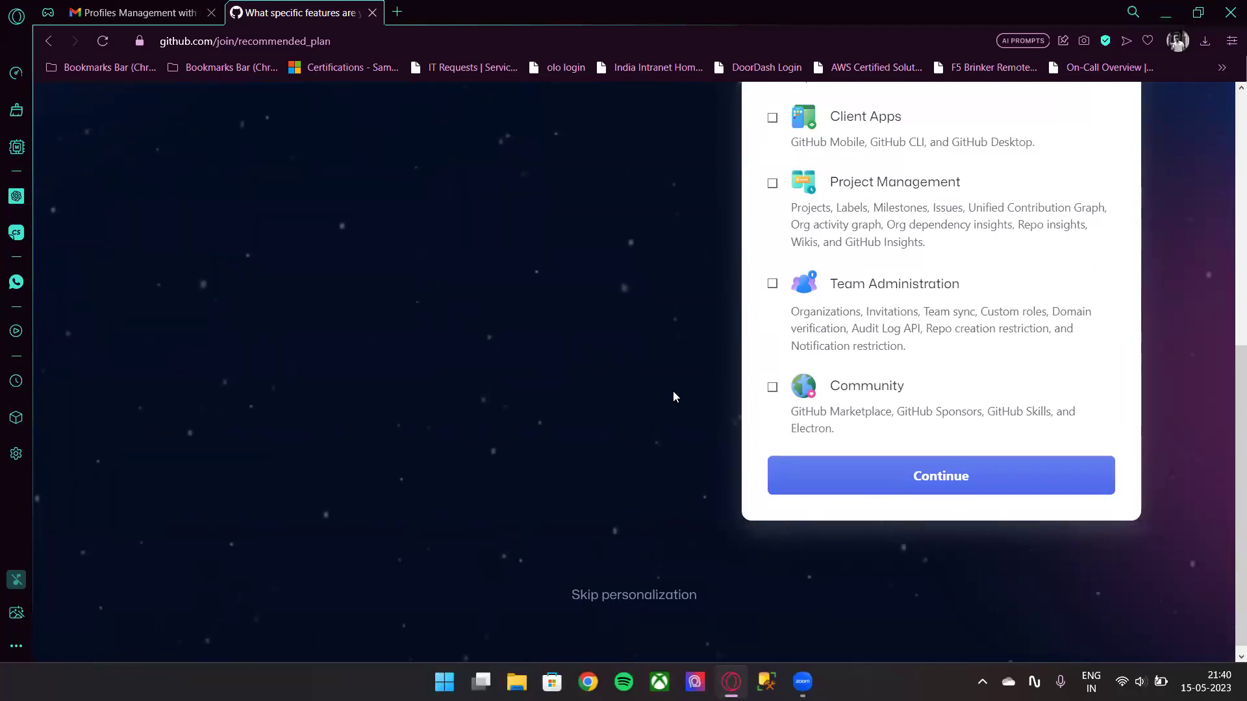
left_click(637, 595)
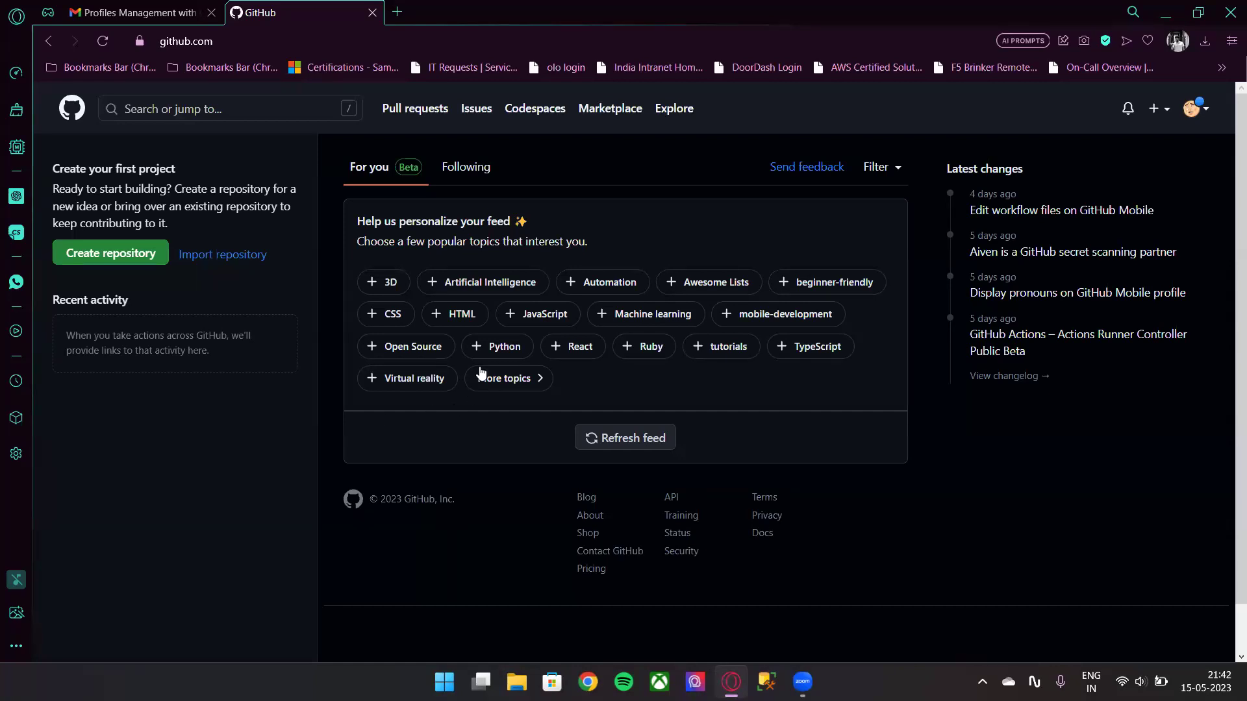
Step: Add Automation and Open Source to the feed topics and refresh the feed
left_click(571, 289)
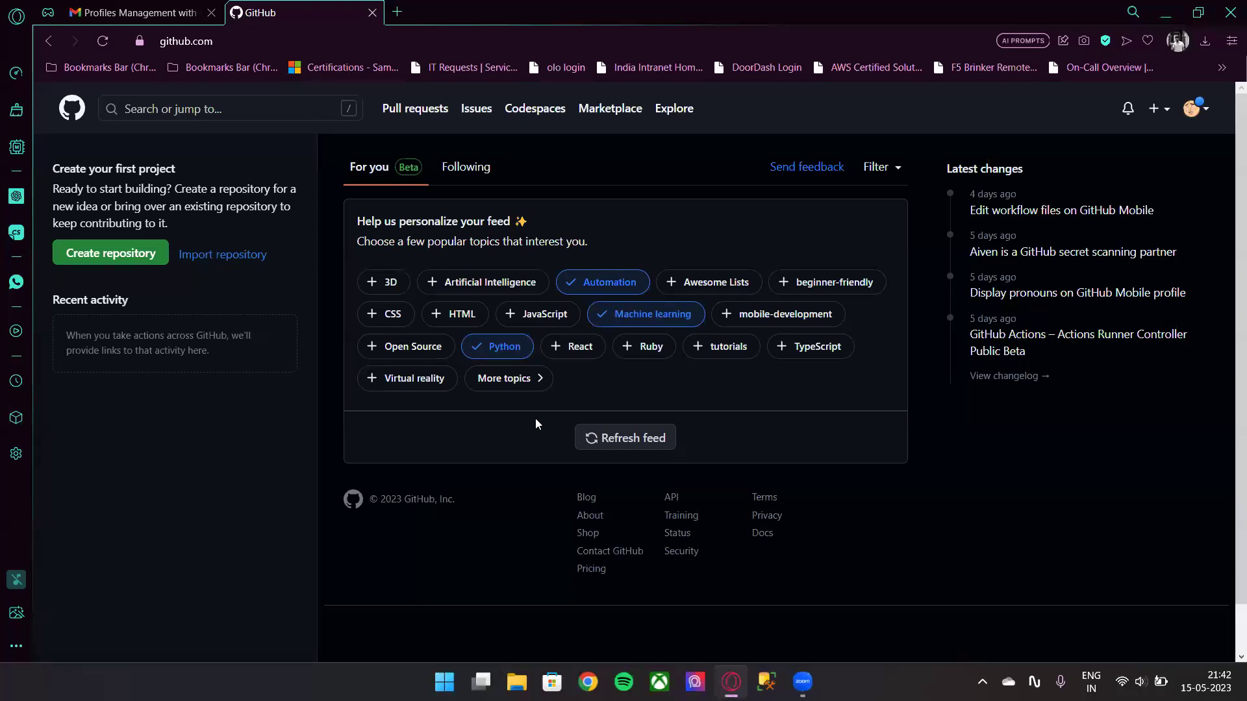
left_click(416, 354)
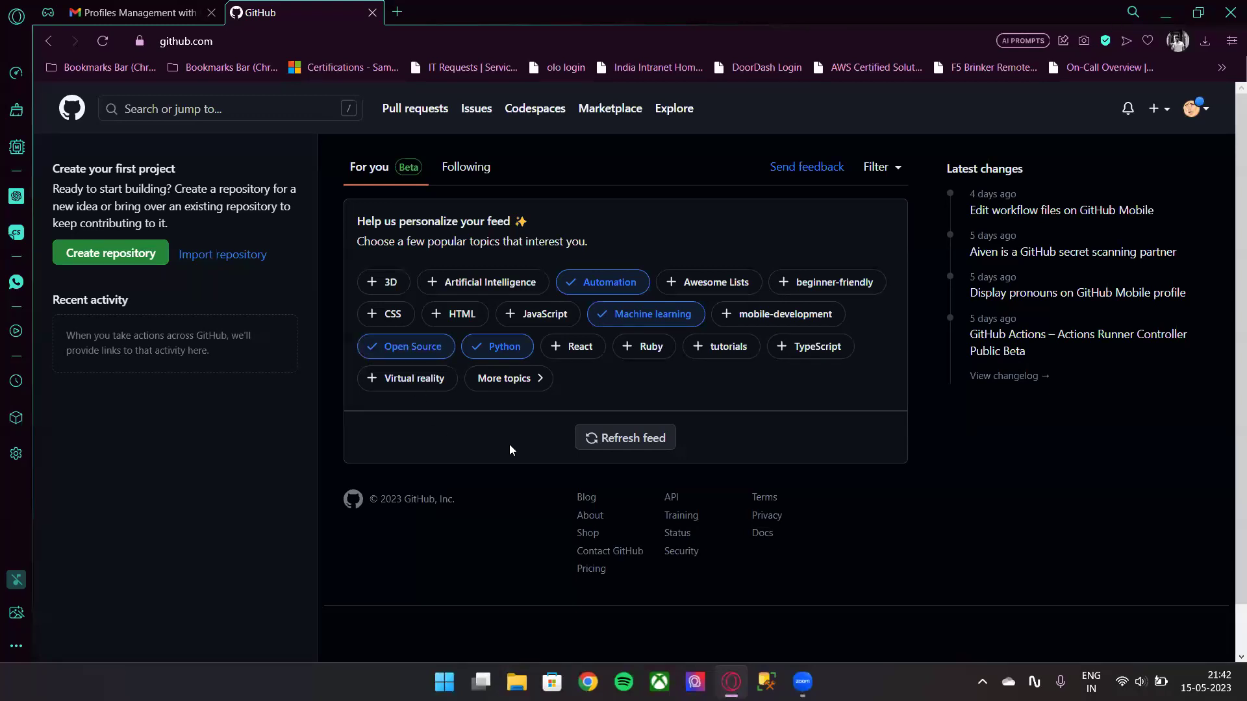
left_click(593, 437)
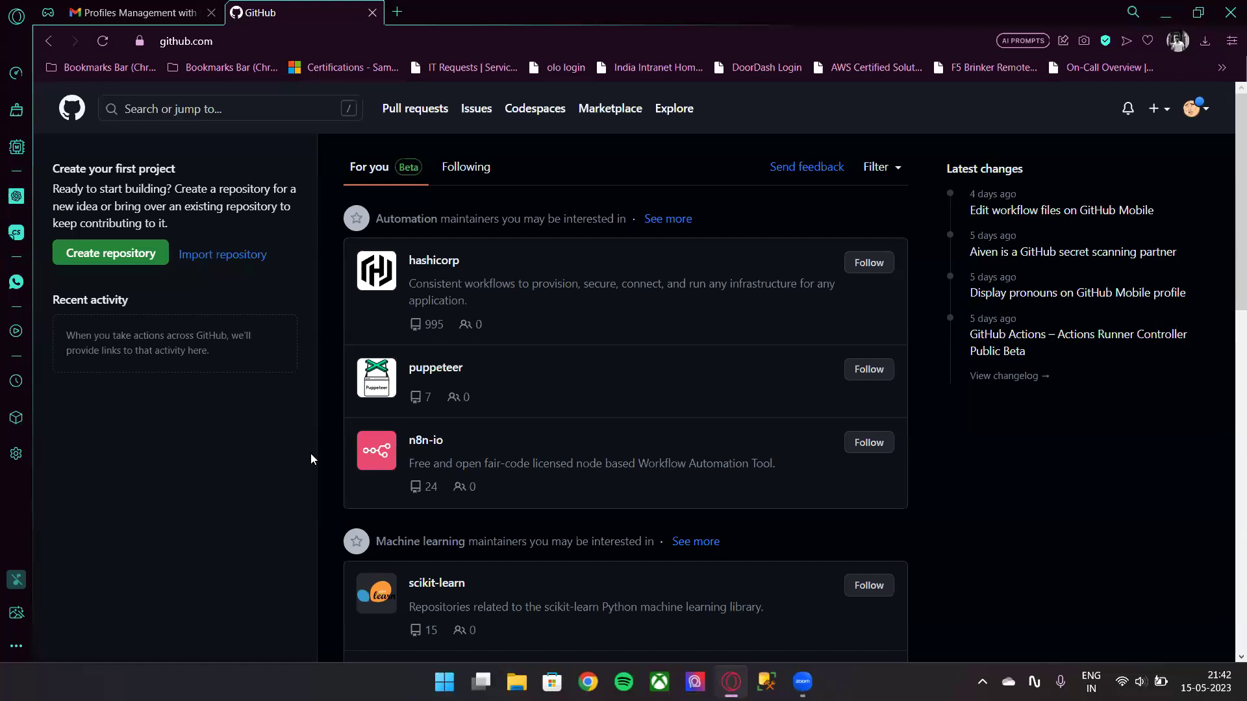
Step: Scroll the feed down to the Machine learning maintainers like scikit-learn, pytorch and huggingface
scroll(311, 453, "down", 1)
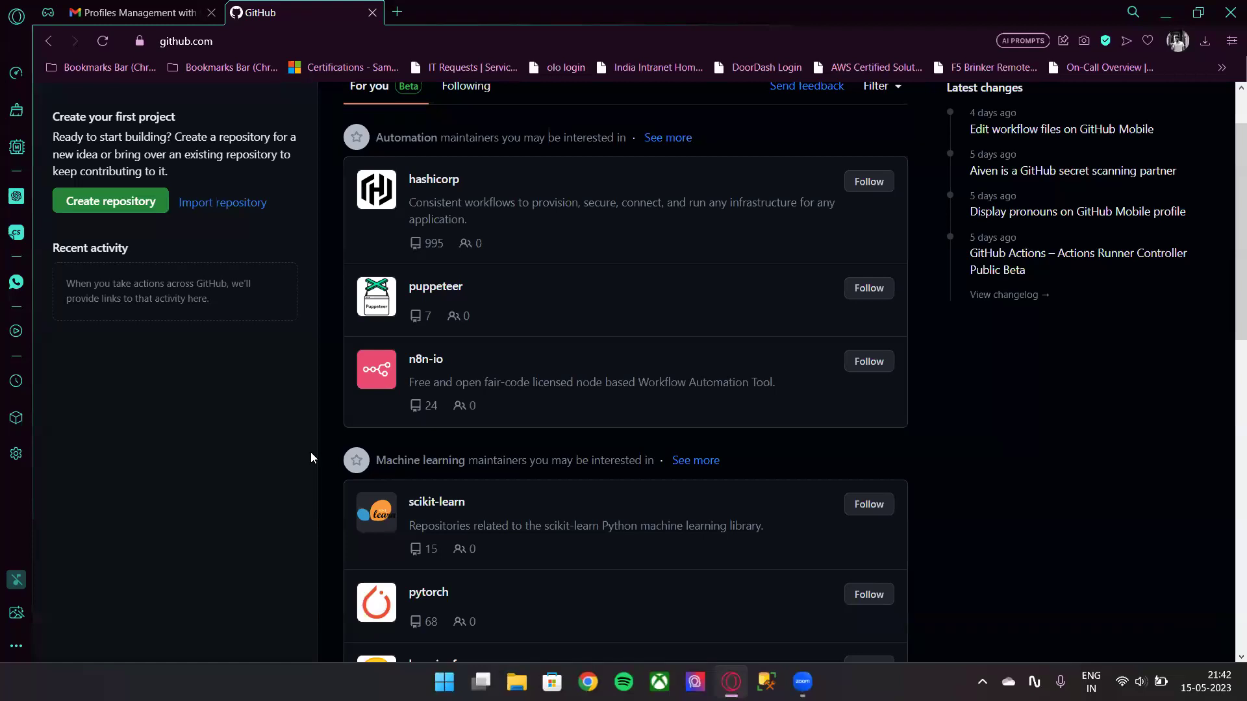
scroll(424, 455, "down", 1)
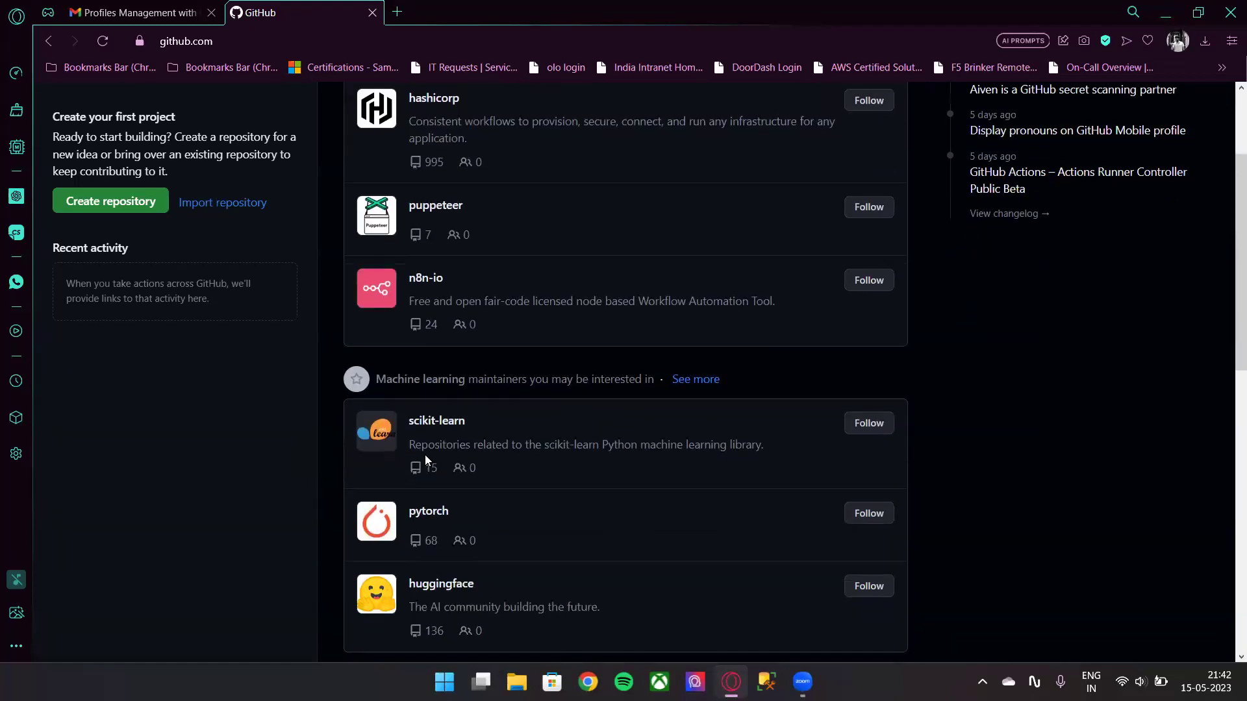
scroll(552, 445, "down", 1)
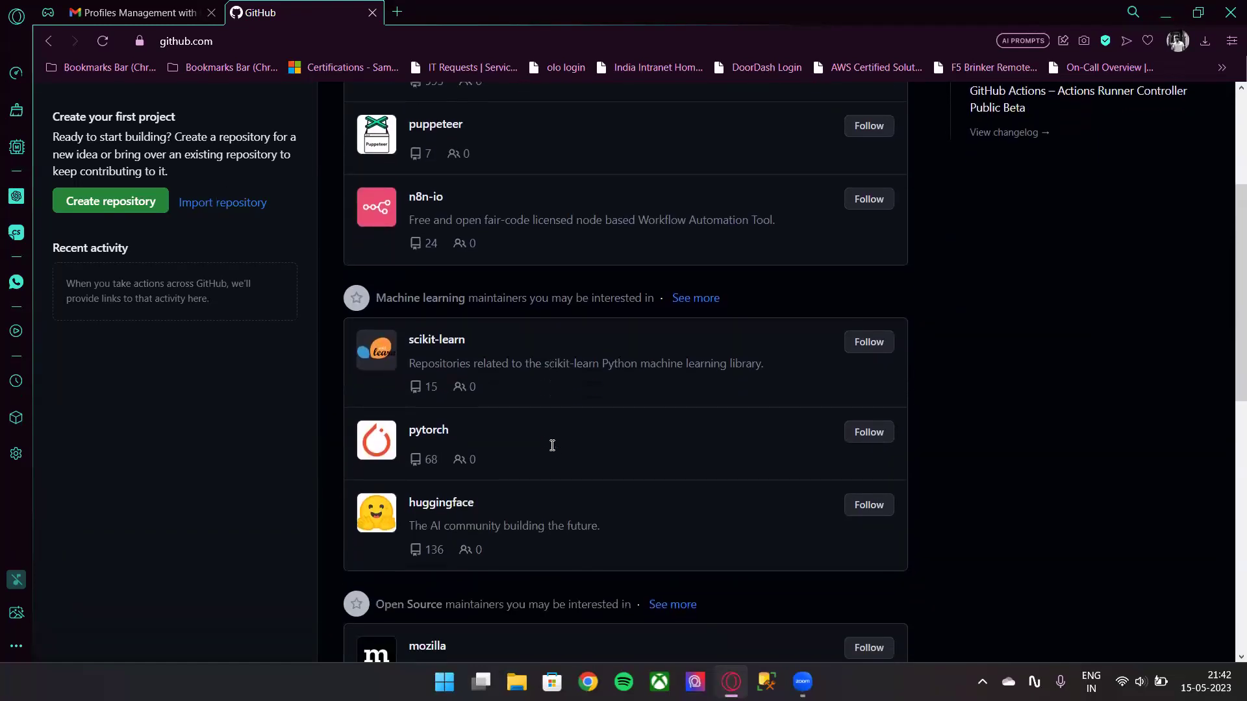
Step: Follow the scikit-learn maintainer, then bring up the account menu from the avatar
left_click(869, 351)
scroll(296, 414, "up", 4)
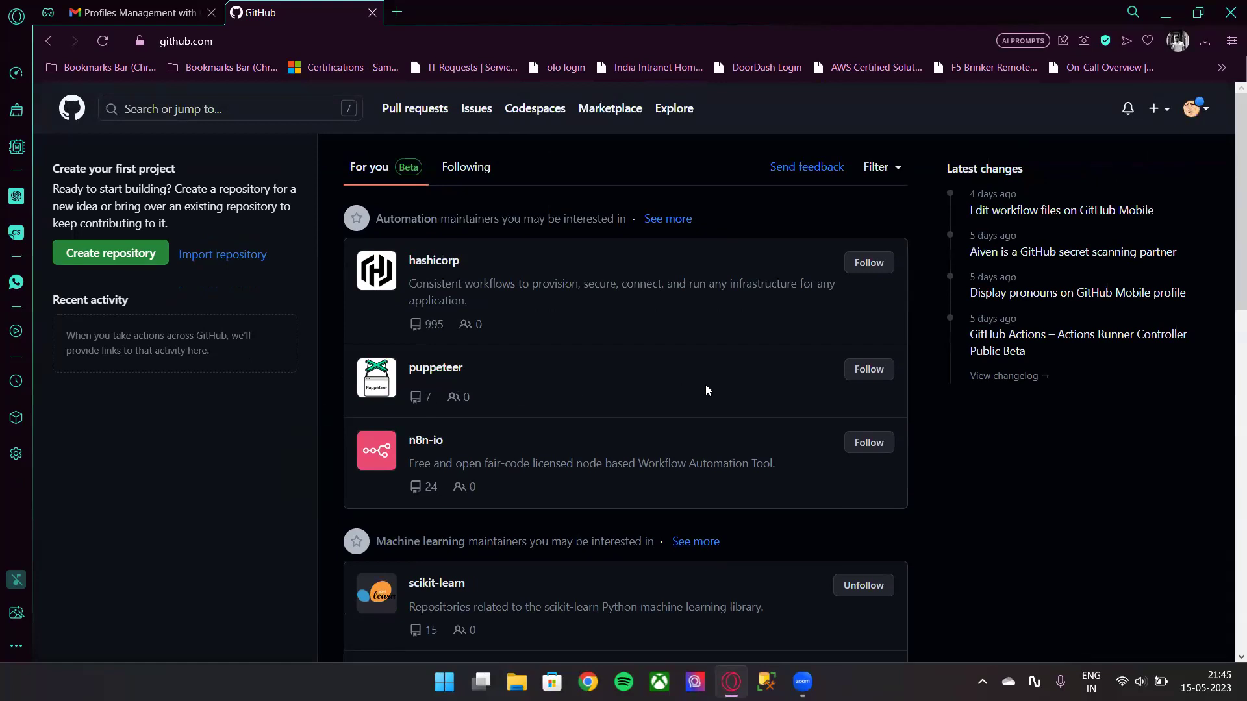
left_click(1206, 114)
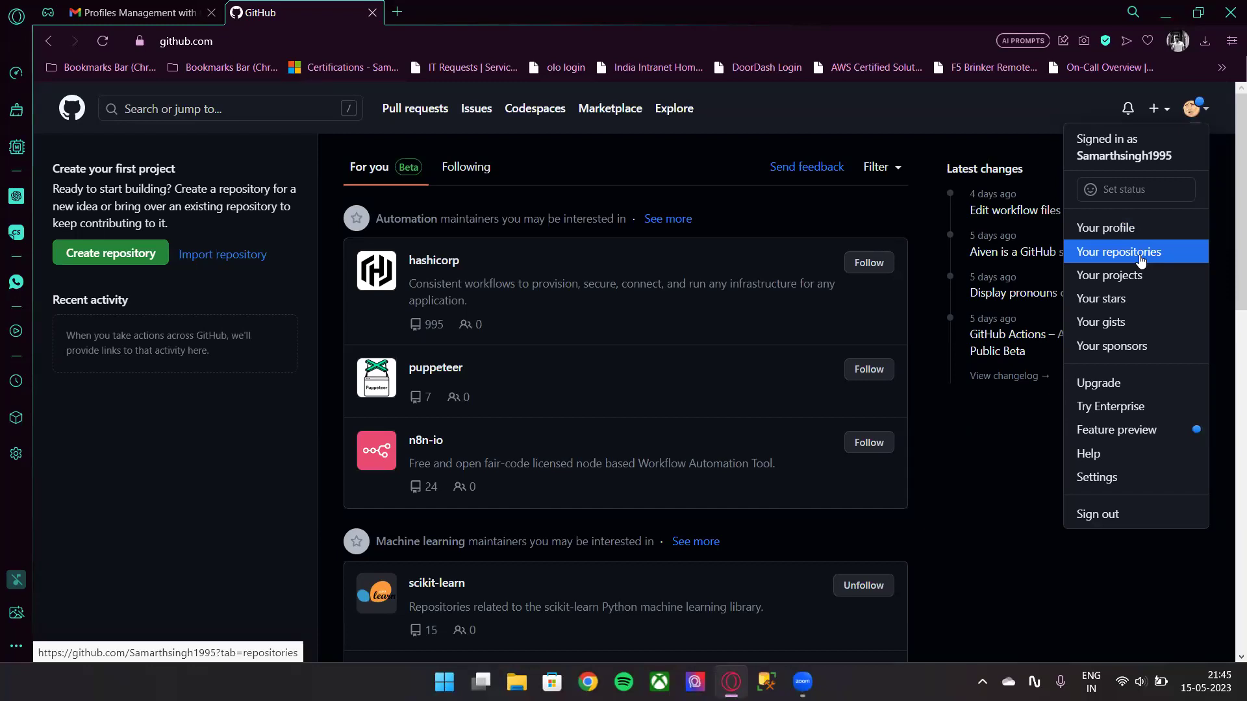
Step: Open Your profile from the avatar menu and look over the profile Overview
left_click(1118, 235)
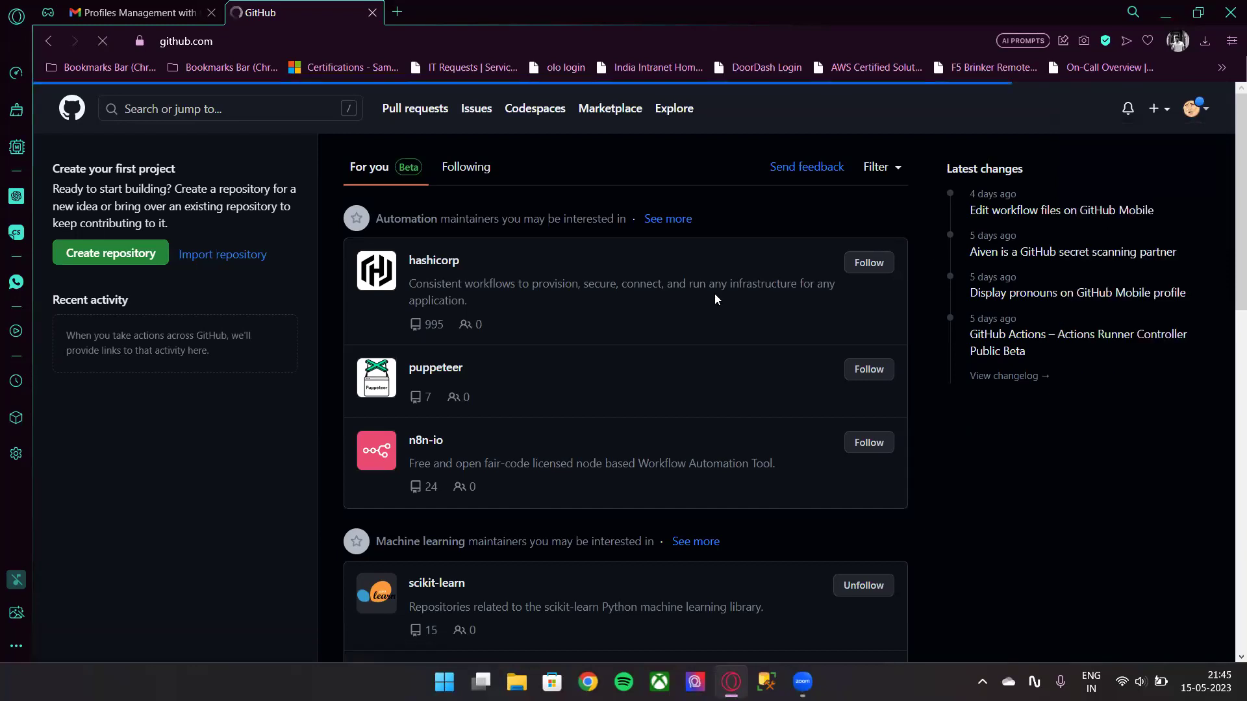
scroll(611, 298, "down", 4)
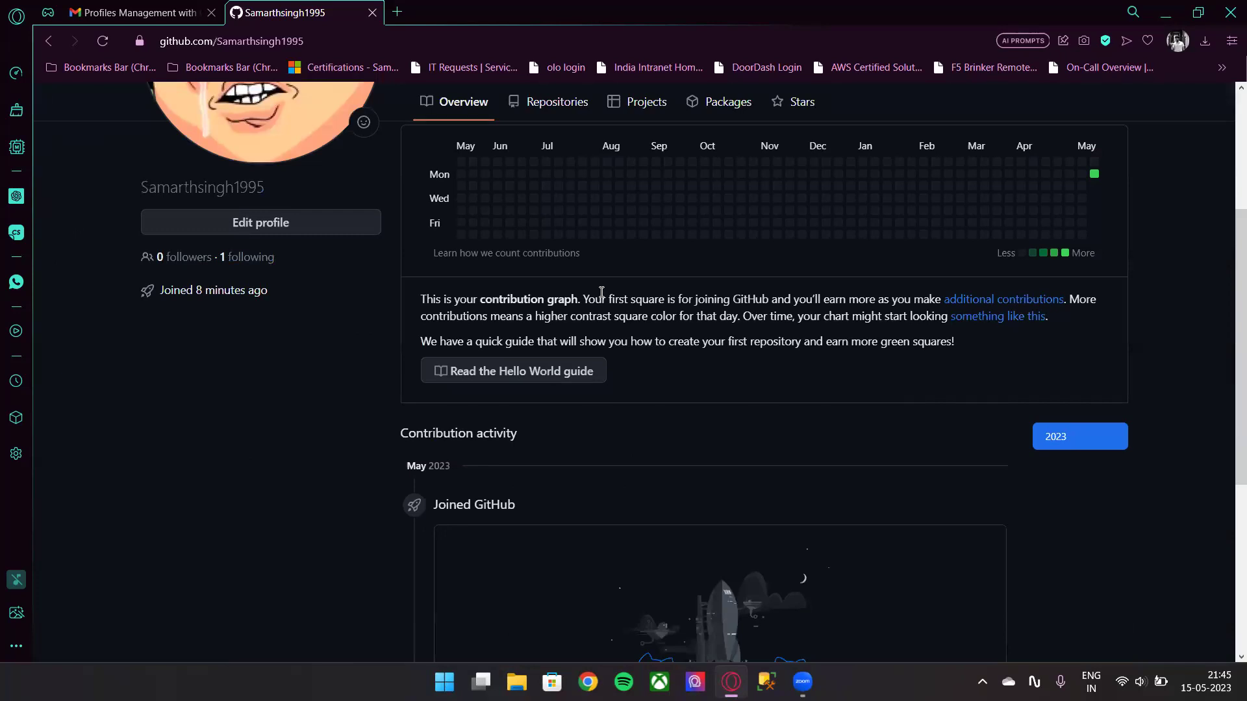
scroll(602, 292, "up", 4)
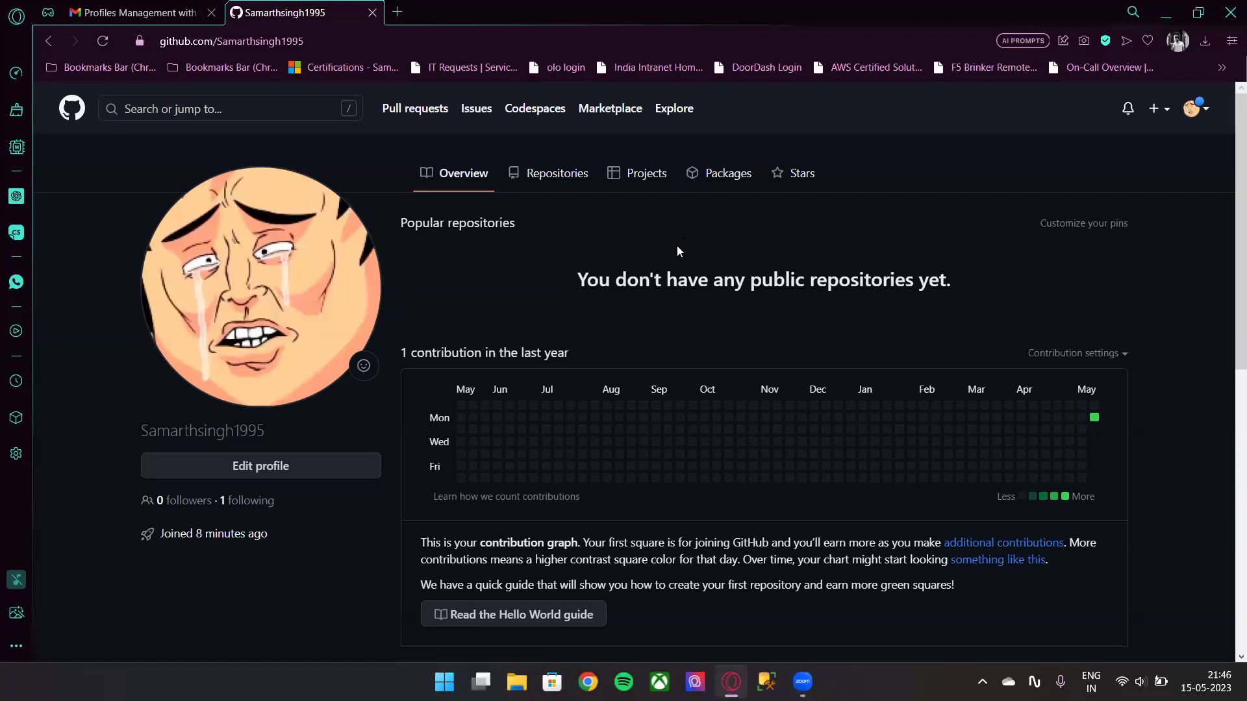
Step: Open the profile edit form and type the account holder's full name into Name
left_click(270, 466)
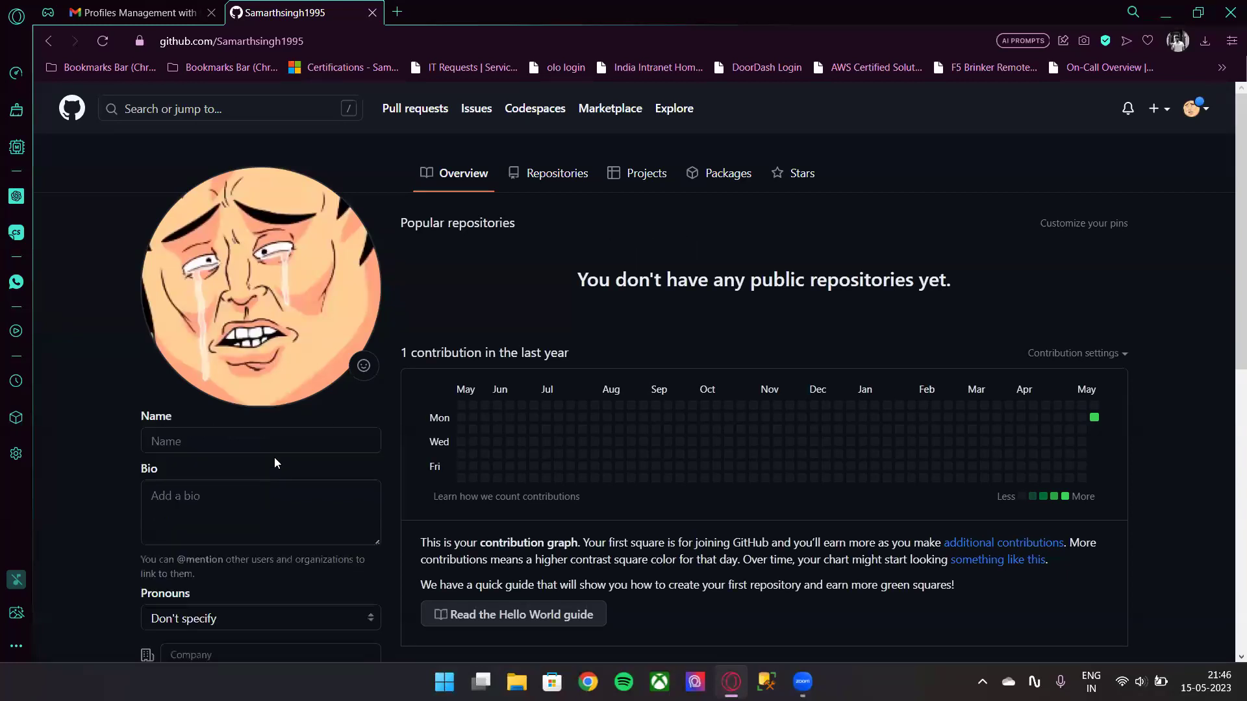
scroll(220, 311, "down", 3)
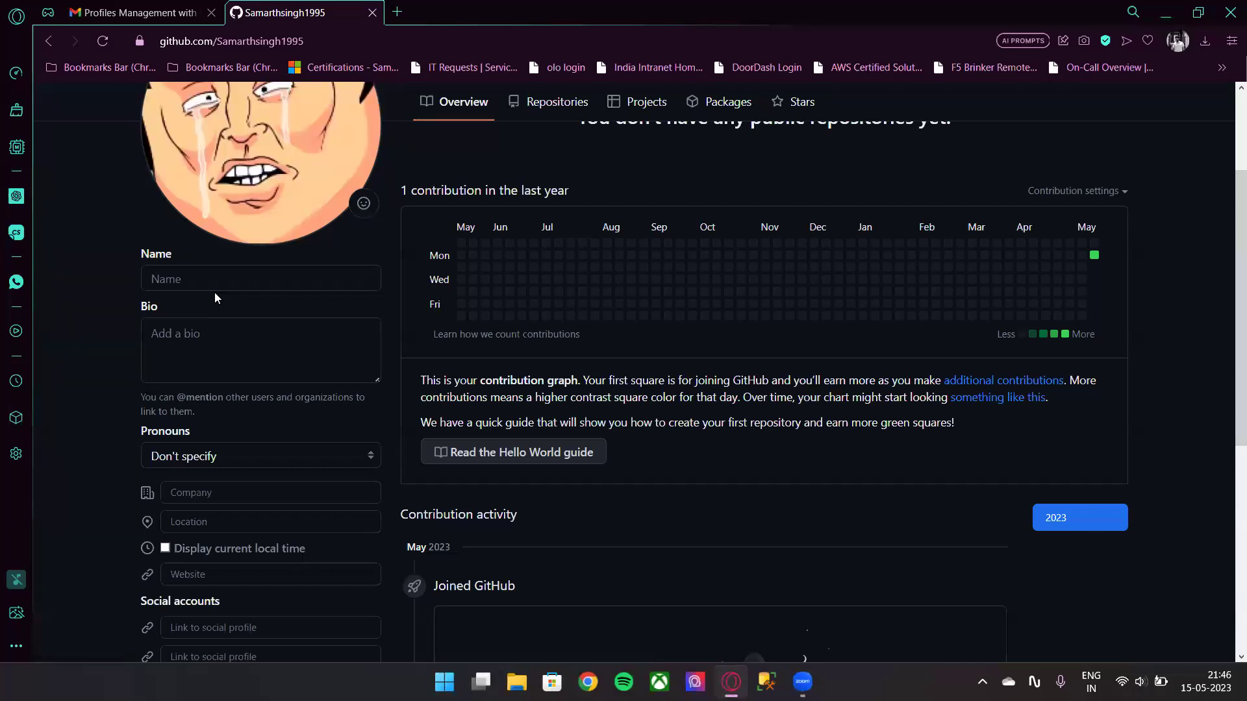
scroll(214, 292, "down", 1)
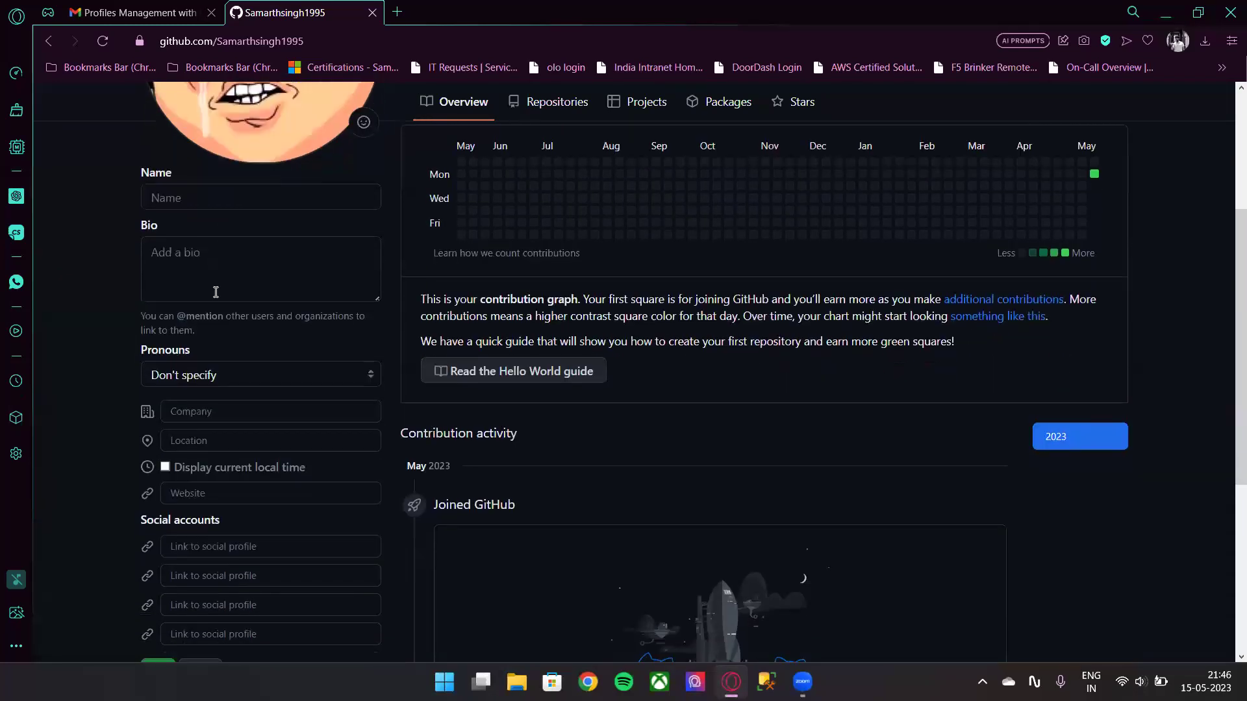
scroll(213, 287, "up", 1)
left_click(213, 285)
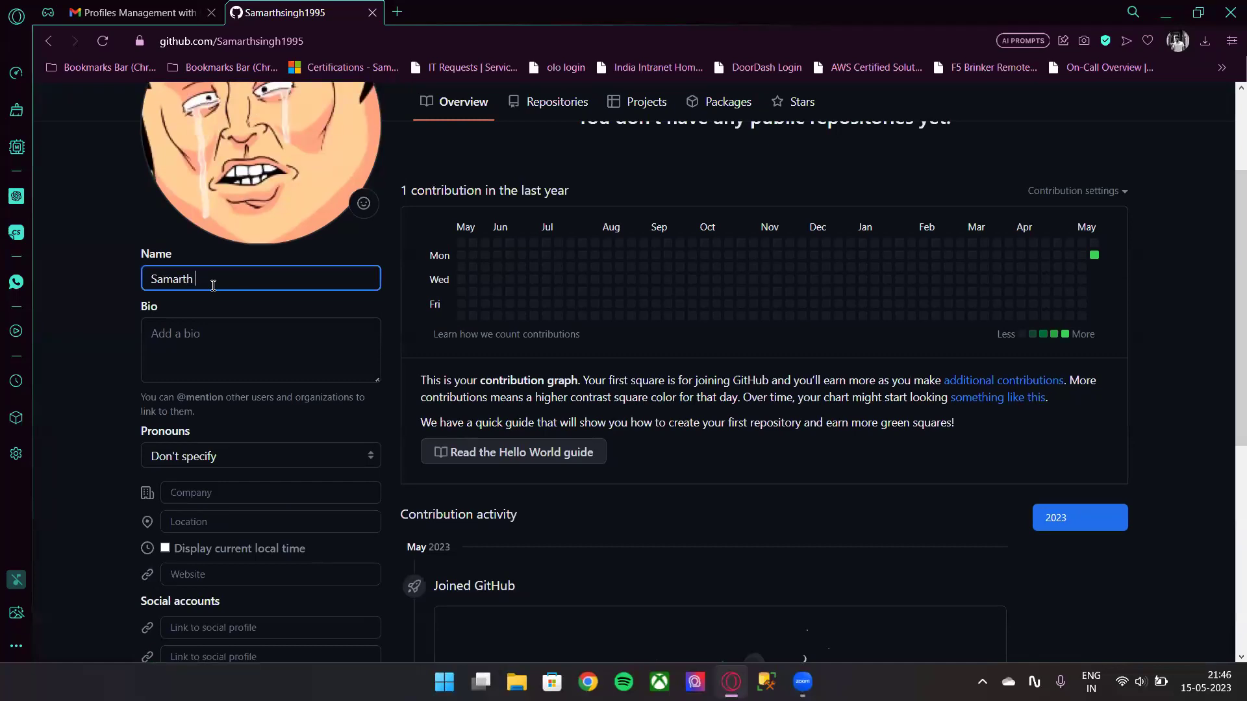
scroll(212, 266, "down", 3)
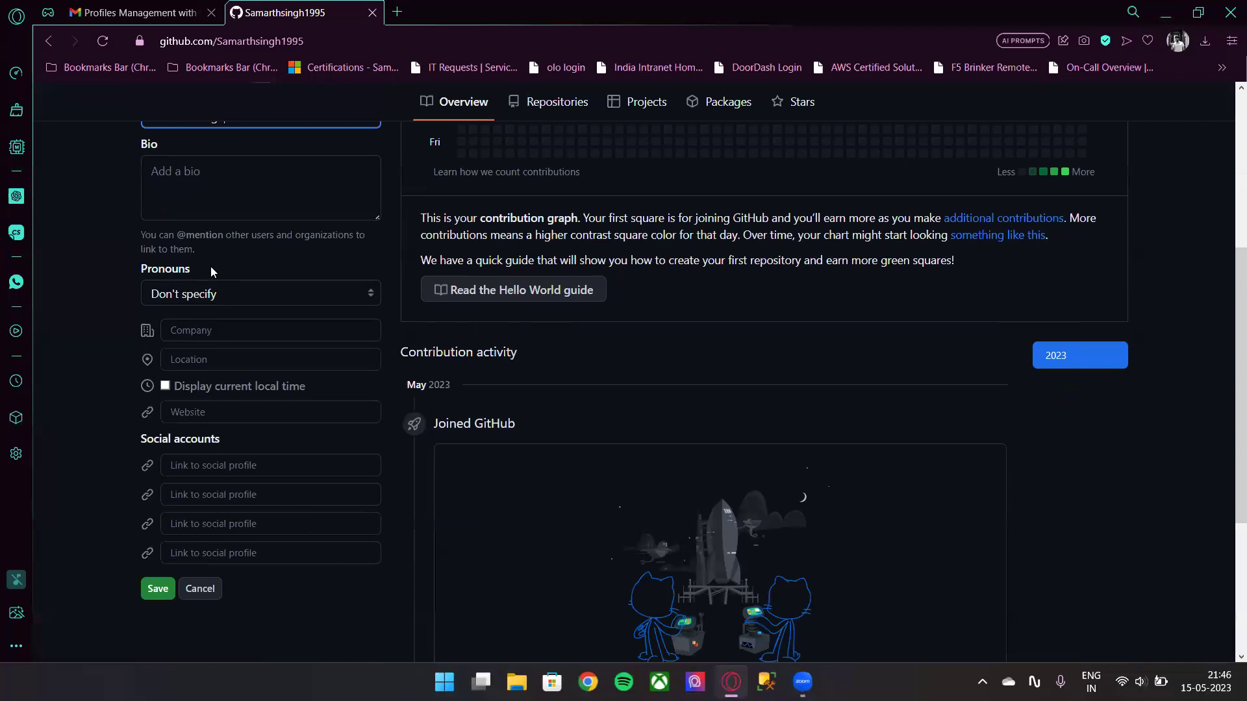
scroll(211, 272, "up", 5)
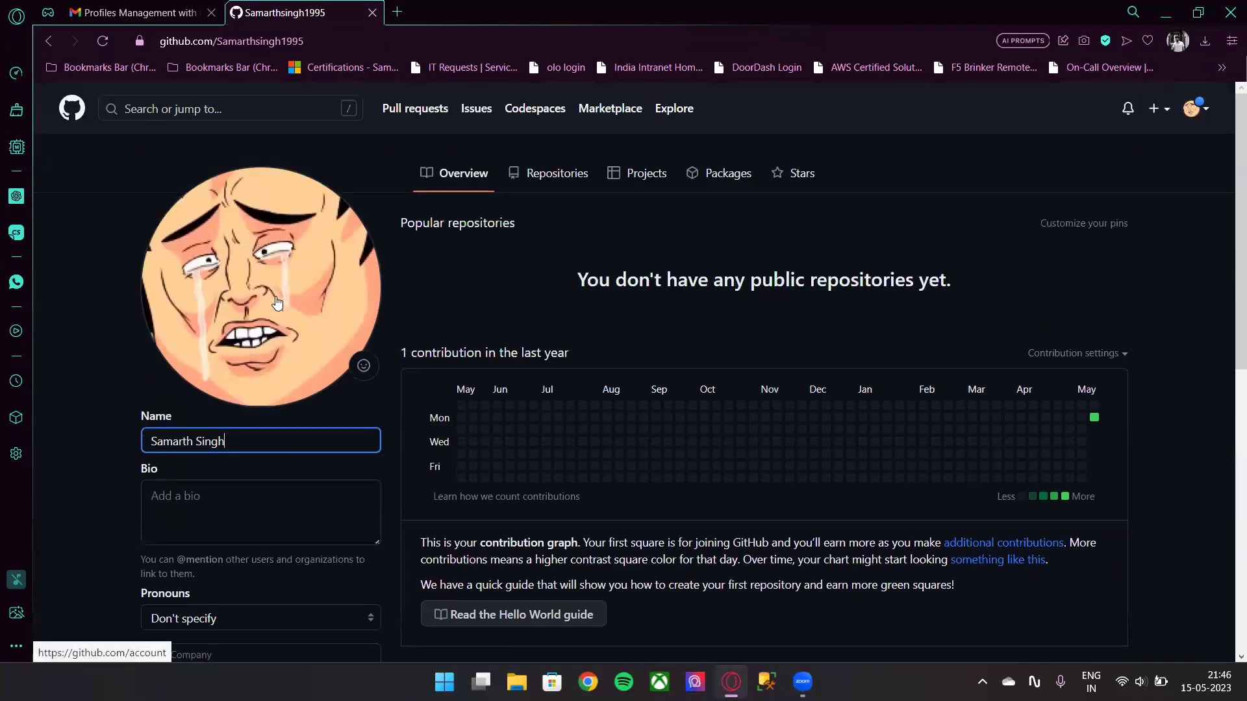
Step: Find the way to change the avatar and go to the profile picture settings
right_click(273, 294)
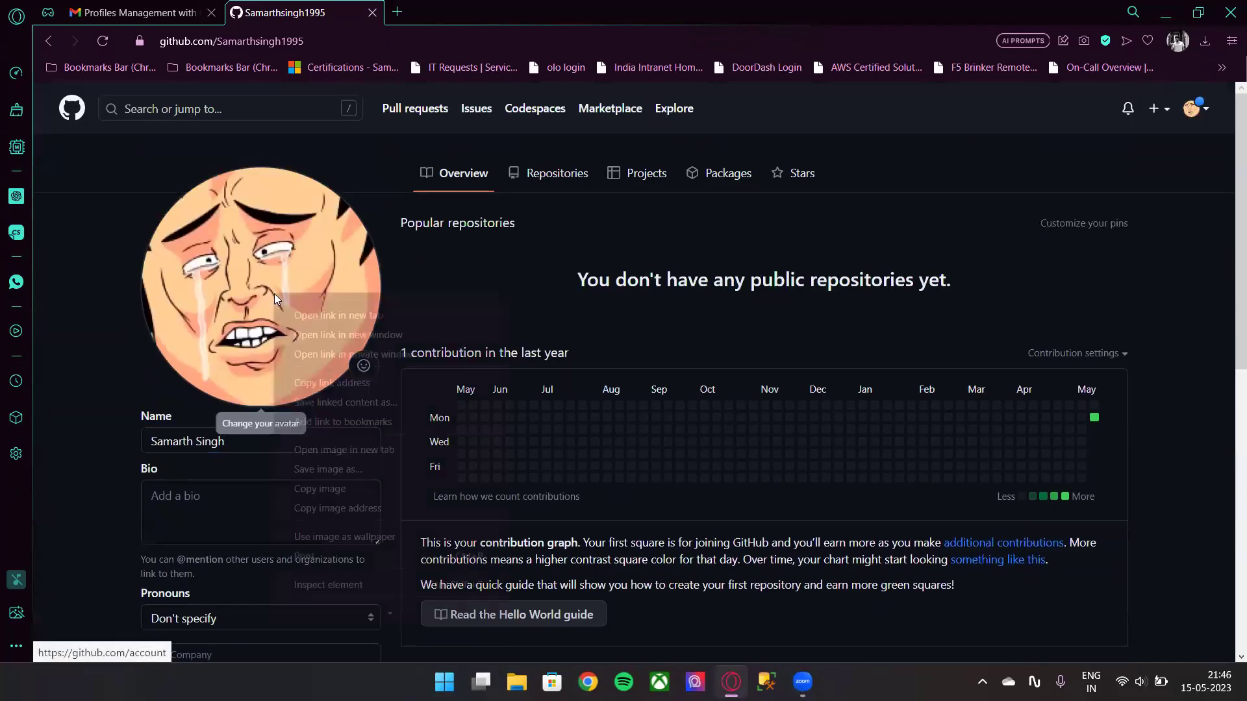
left_click(82, 328)
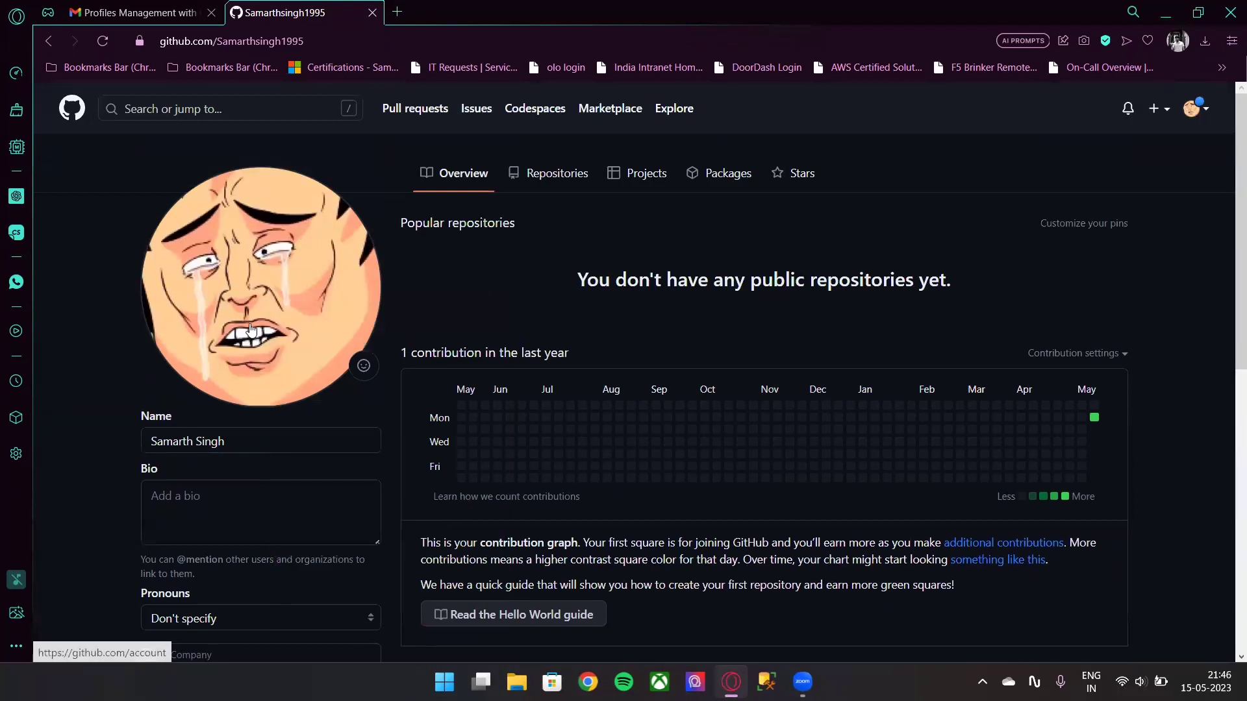
left_click(257, 365)
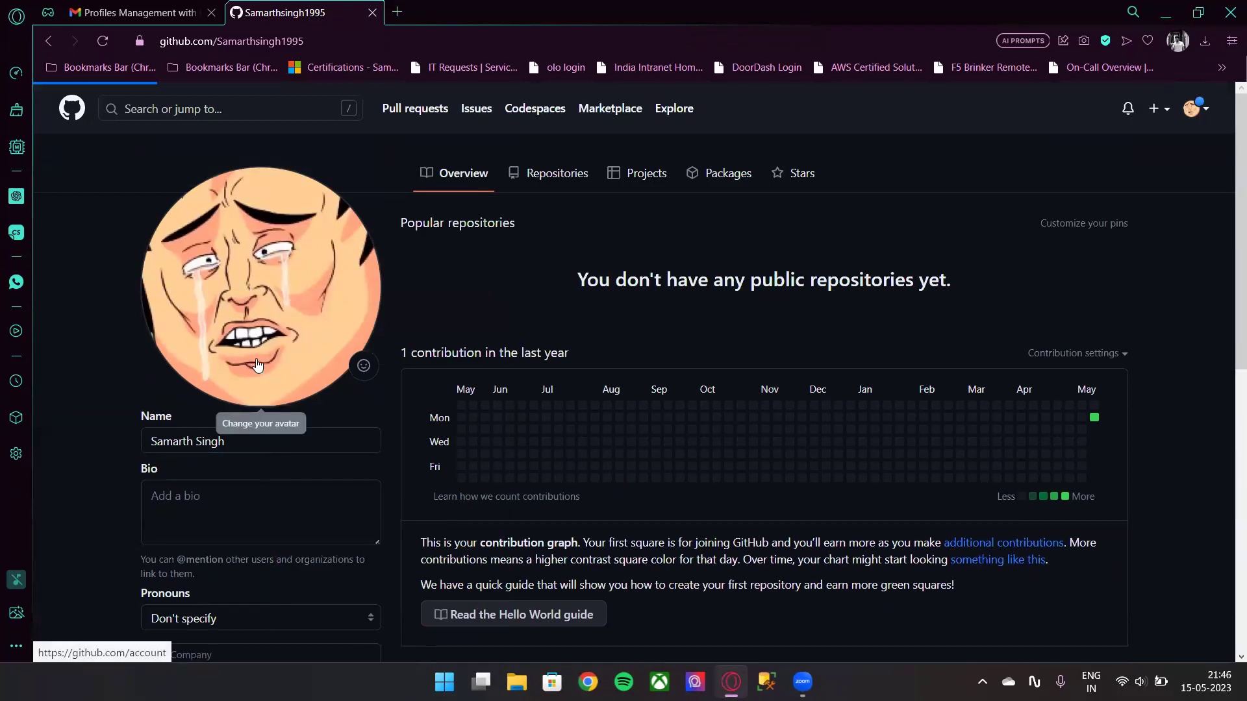
left_click(850, 432)
left_click(771, 476)
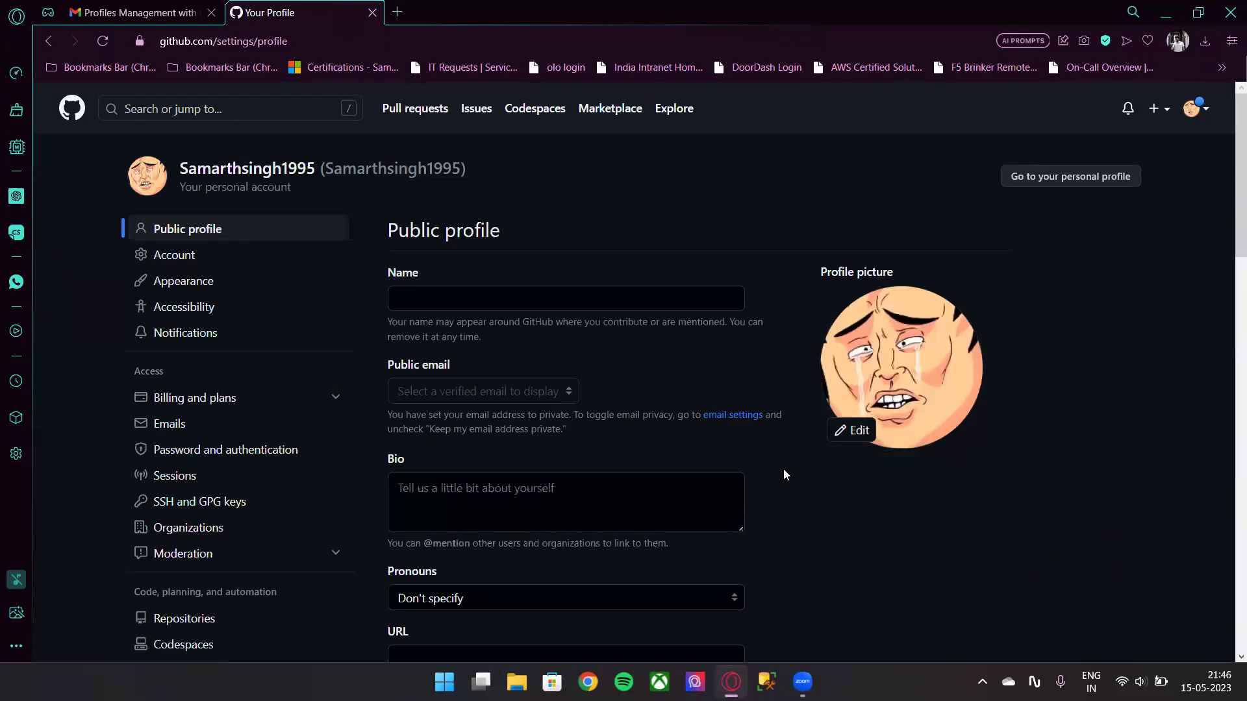
scroll(782, 462, "down", 3)
scroll(779, 450, "up", 3)
left_click(845, 433)
left_click(844, 468)
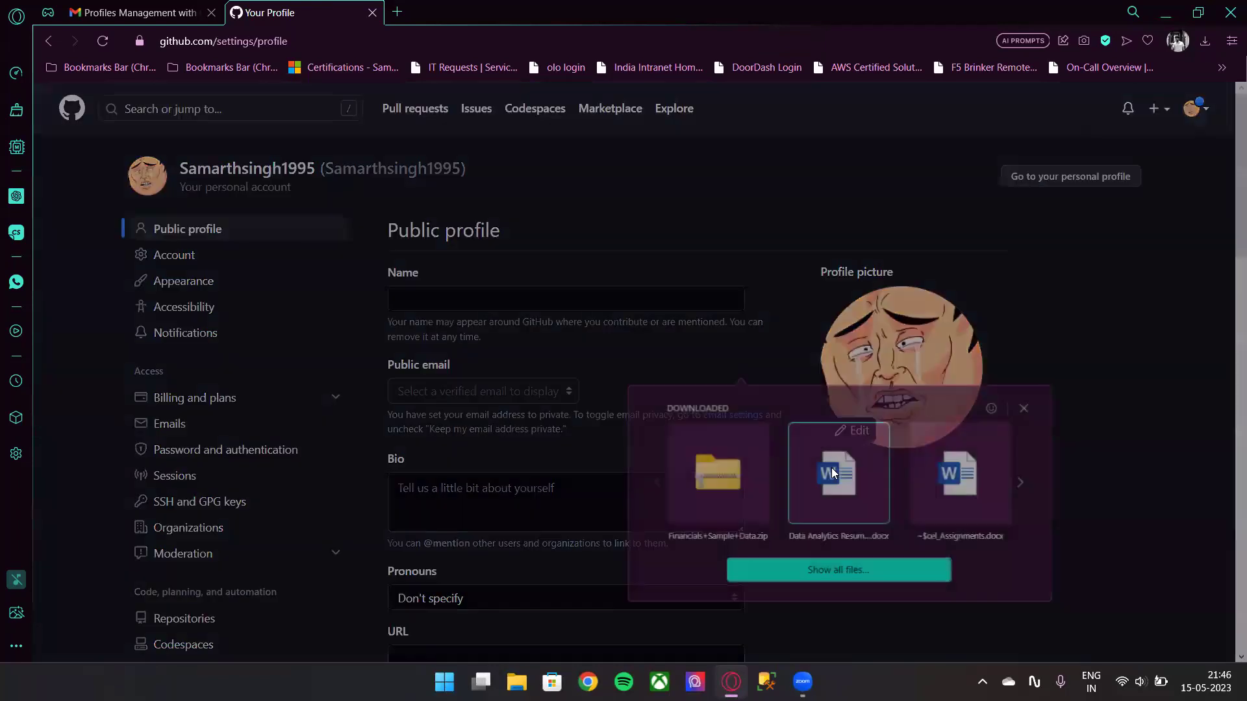
left_click(1024, 481)
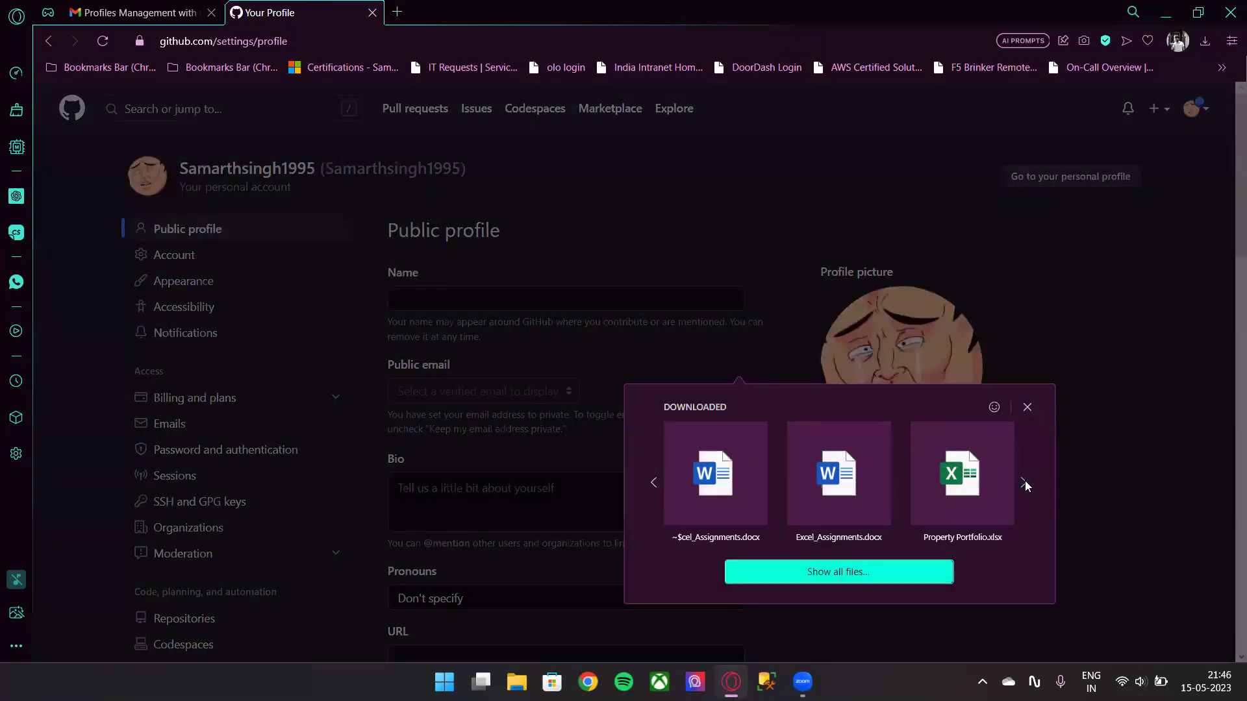
left_click(1023, 480)
mouse_move(1027, 411)
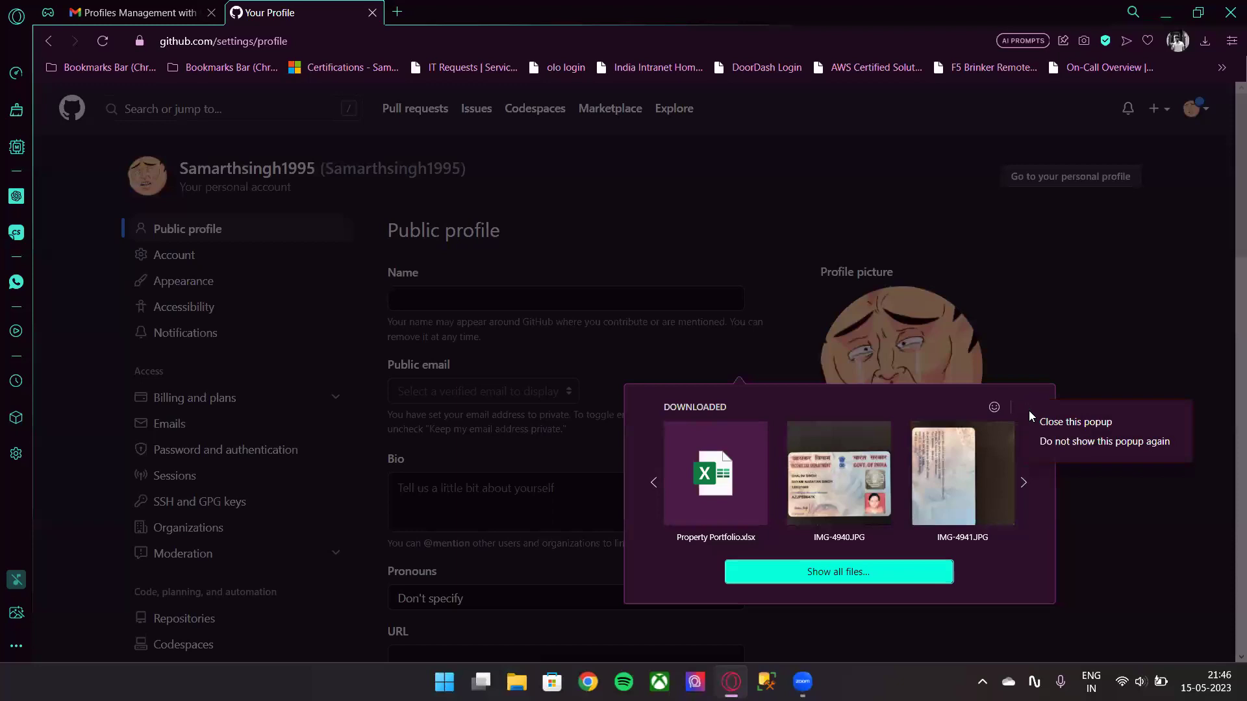
left_click(1044, 423)
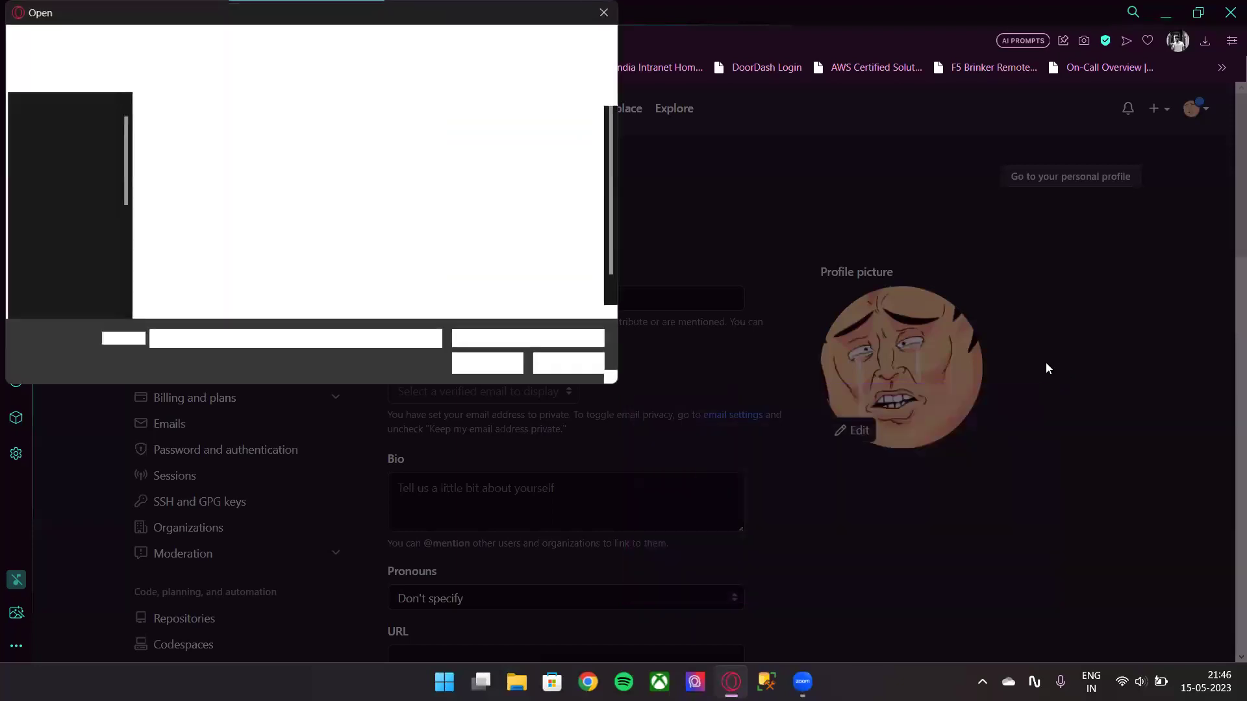
left_click(565, 366)
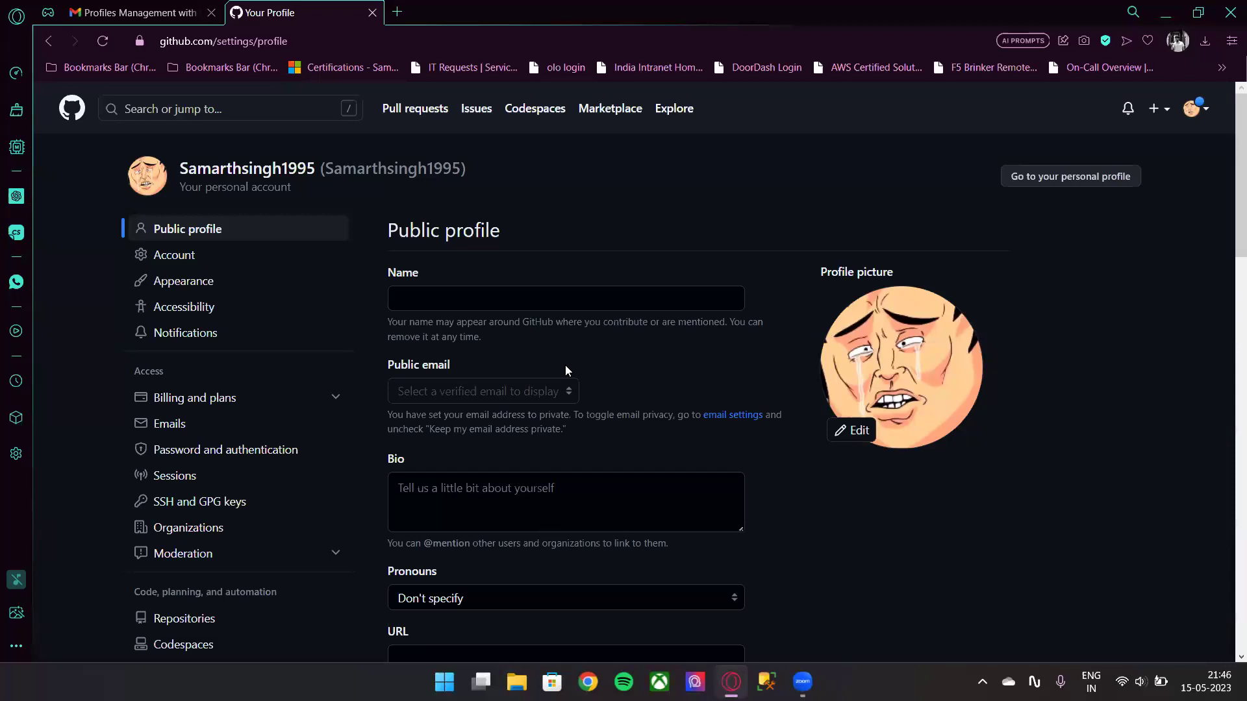
scroll(565, 368, "down", 1)
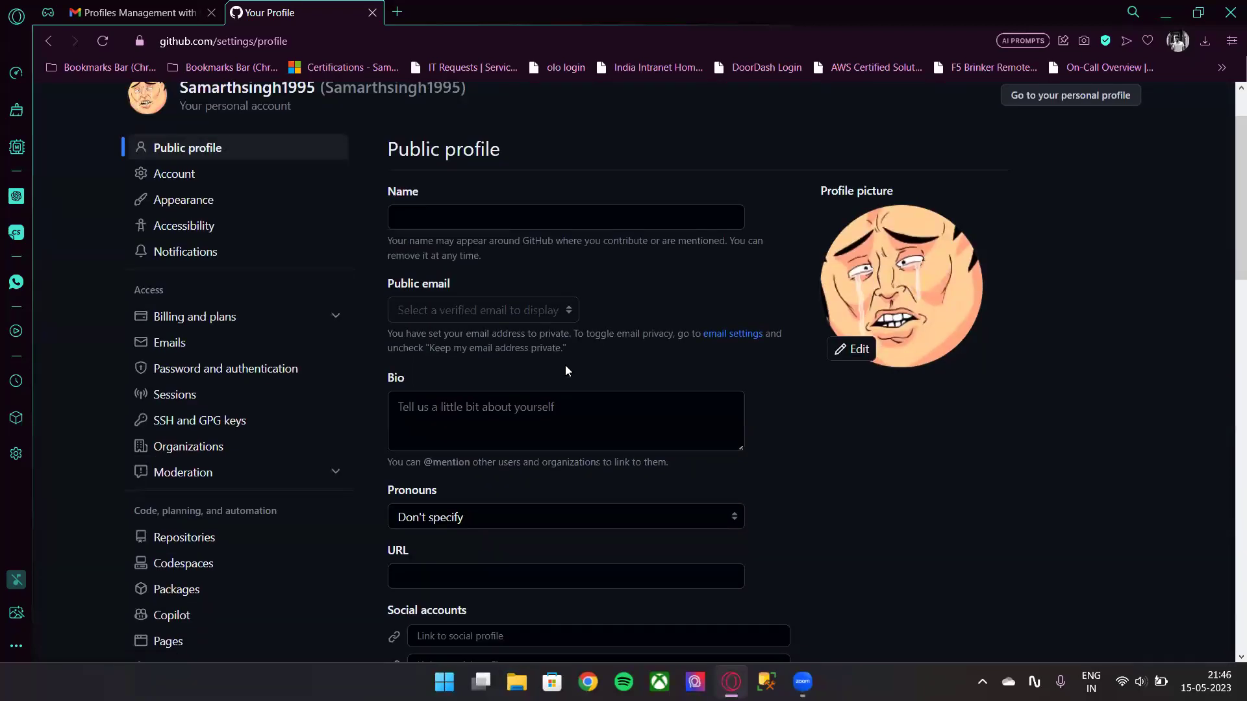
left_click(49, 43)
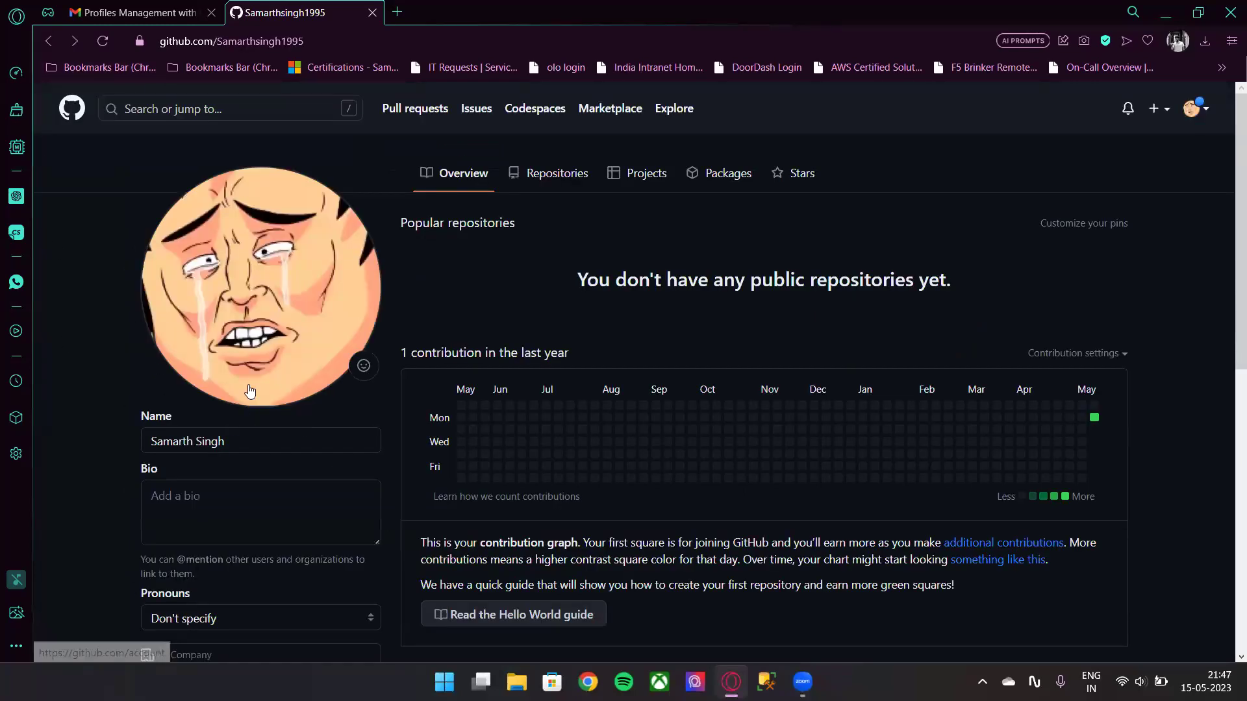
Step: From the home feed, reach the profile picture settings via Your profile and Edit profile
left_click(49, 42)
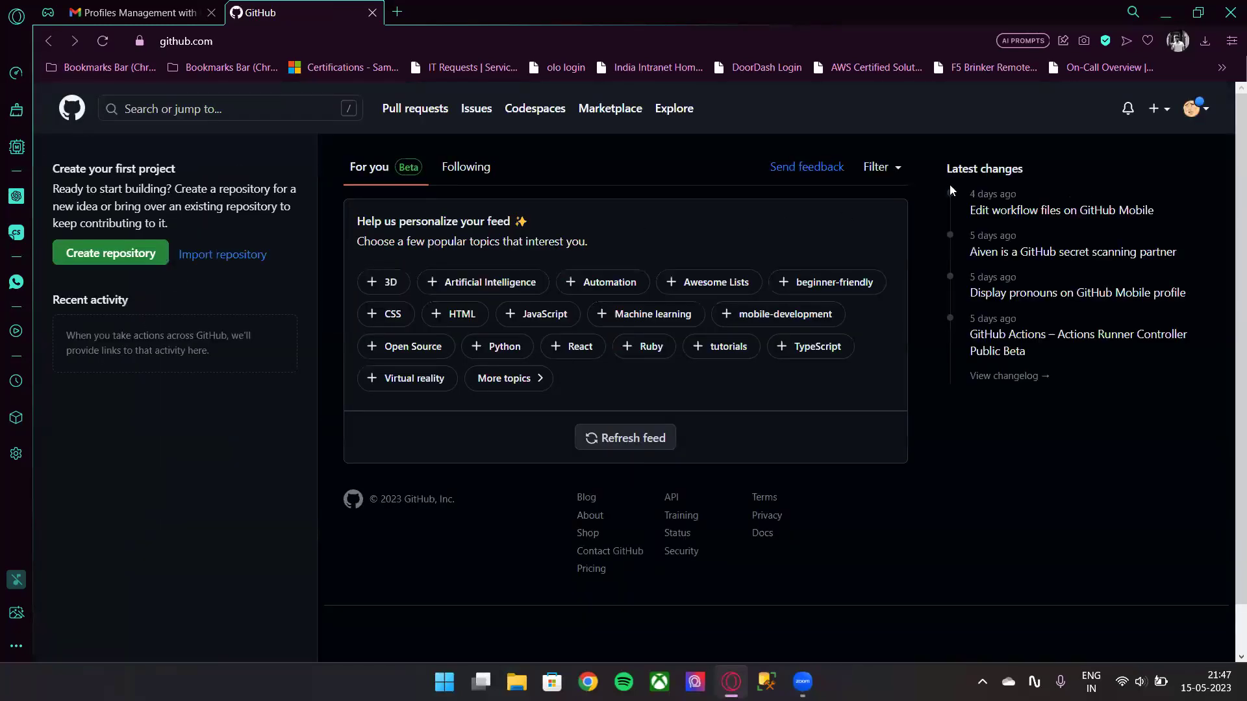
left_click(1190, 111)
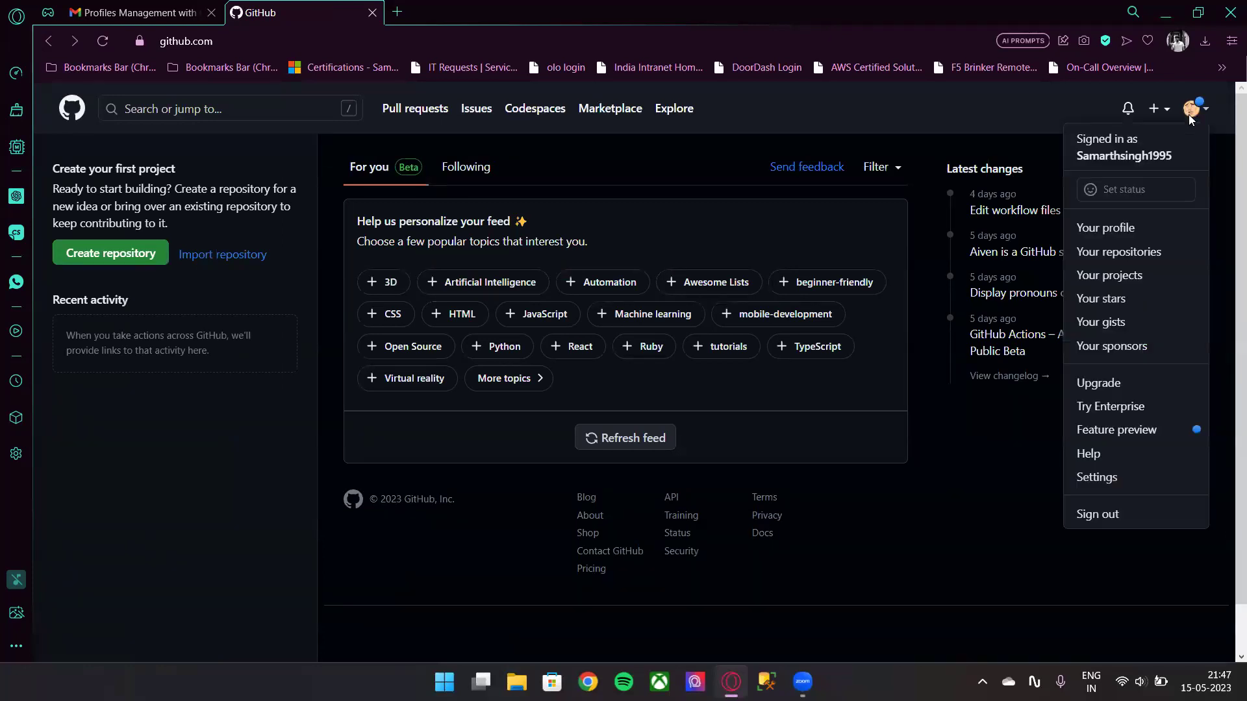
left_click(1125, 240)
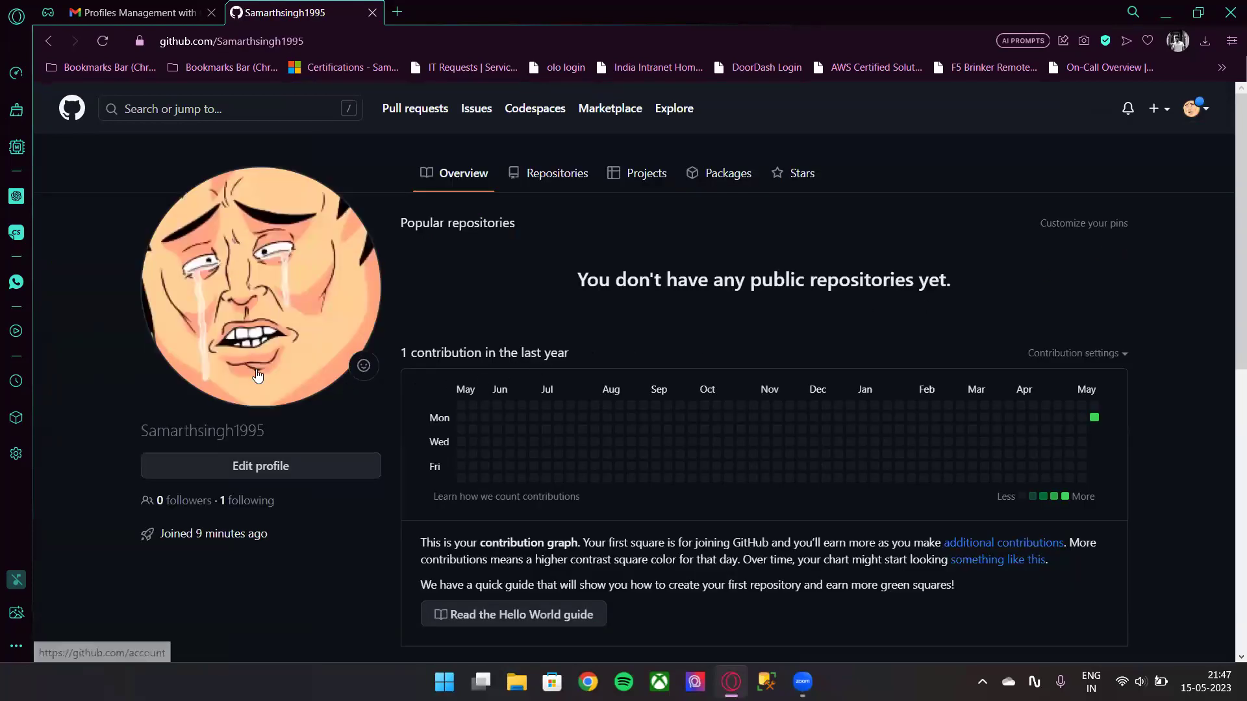
left_click(244, 467)
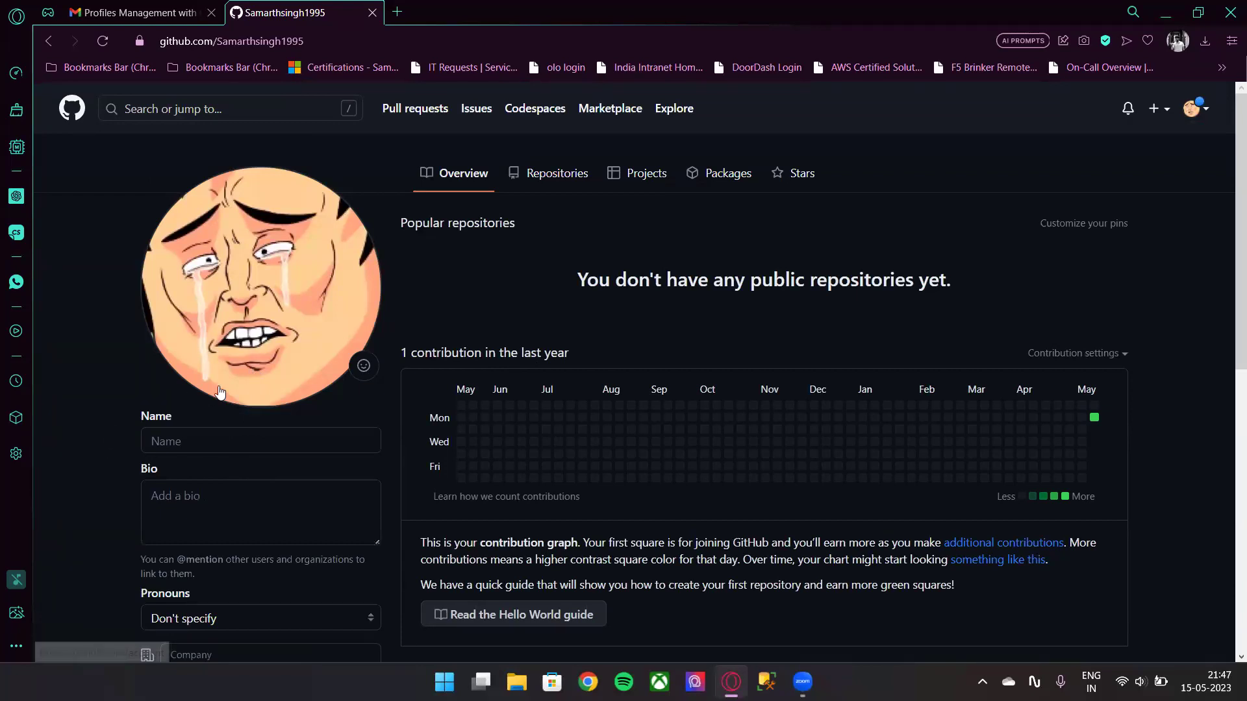
left_click(240, 382)
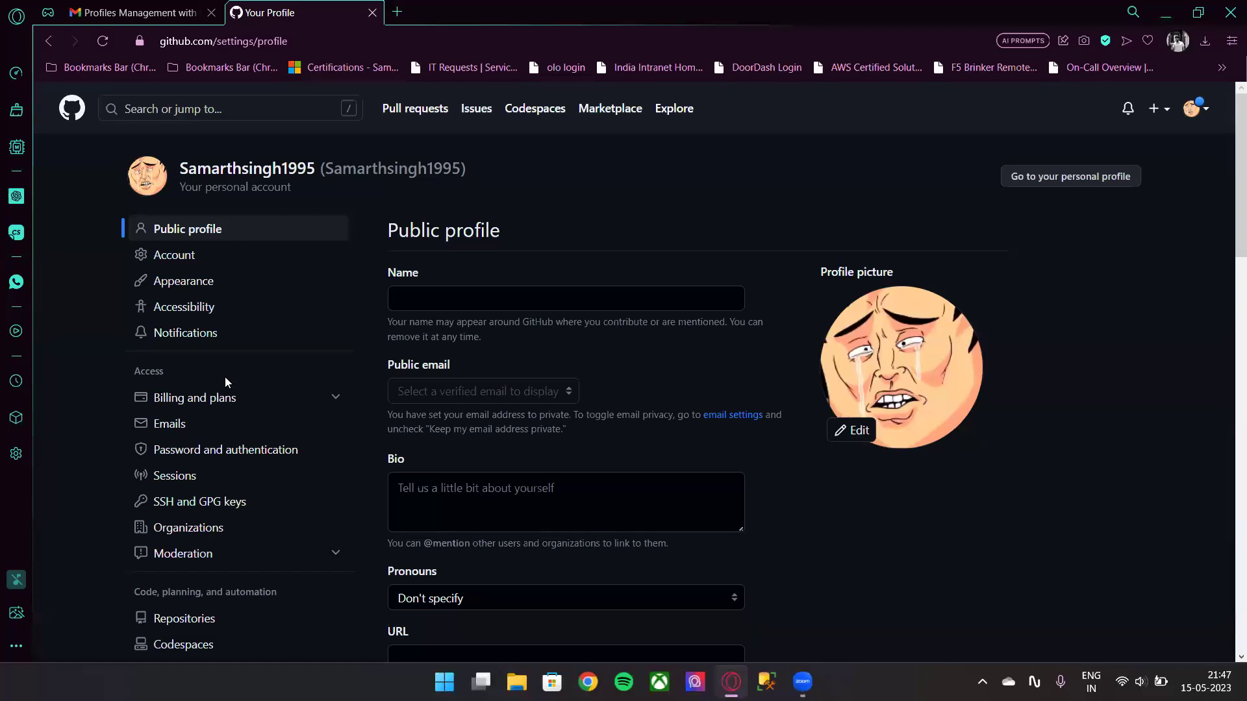
Step: Go back and repeat the route to open the full Public profile settings page
left_click(47, 43)
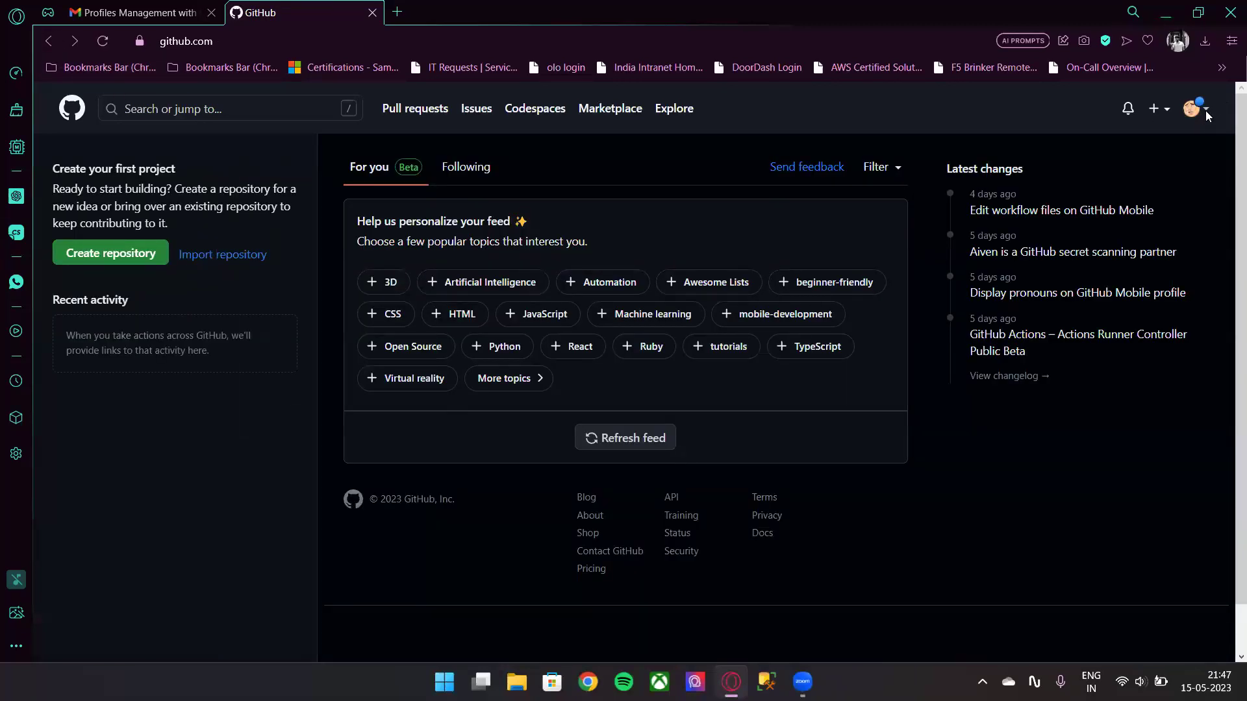
left_click(1205, 110)
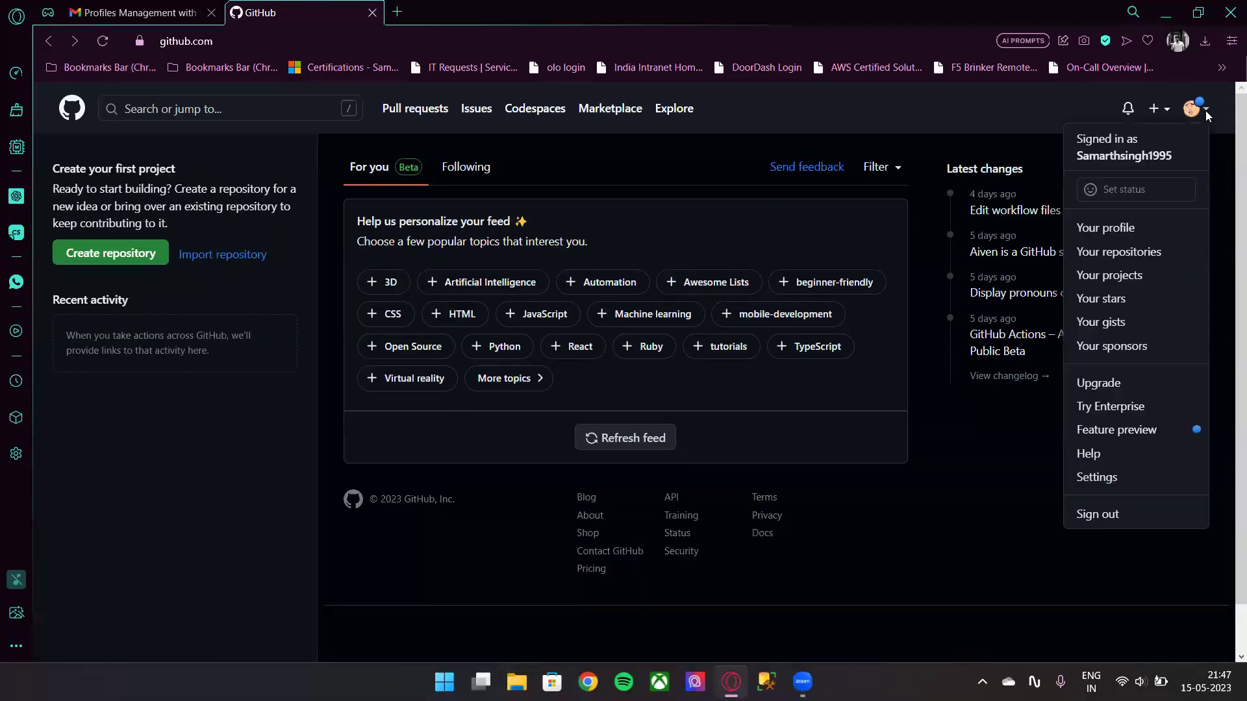
left_click(1133, 228)
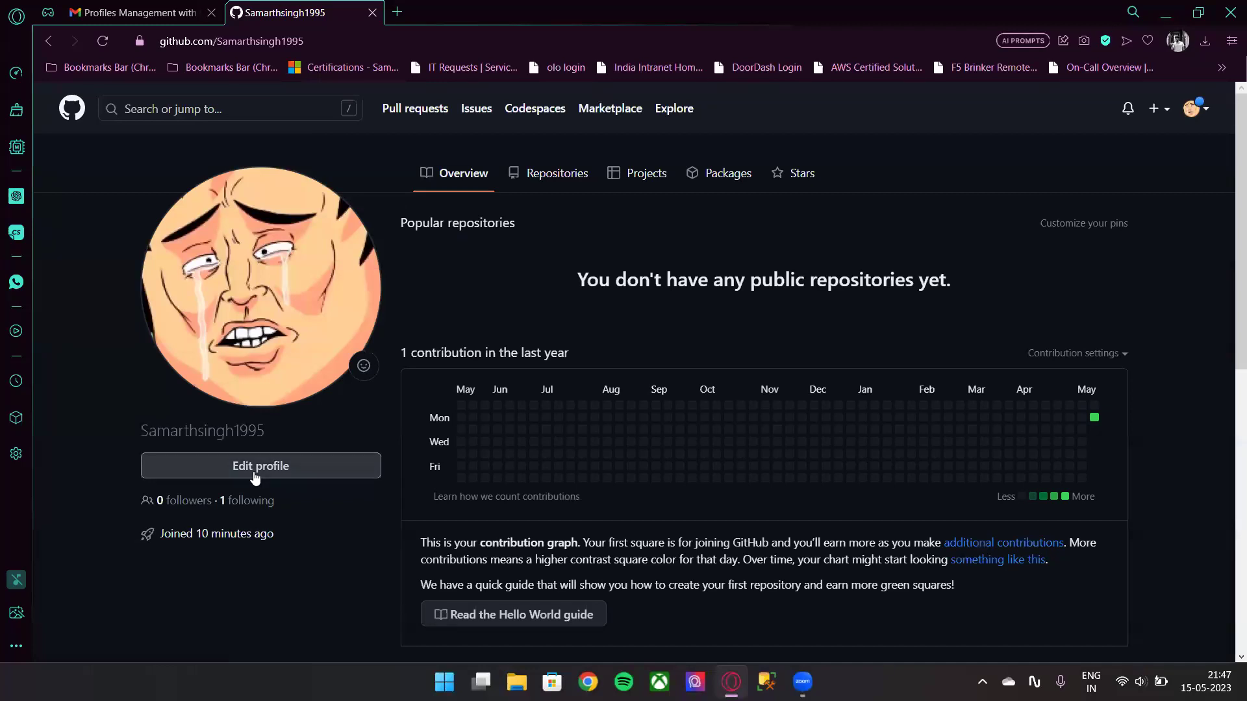
left_click(253, 472)
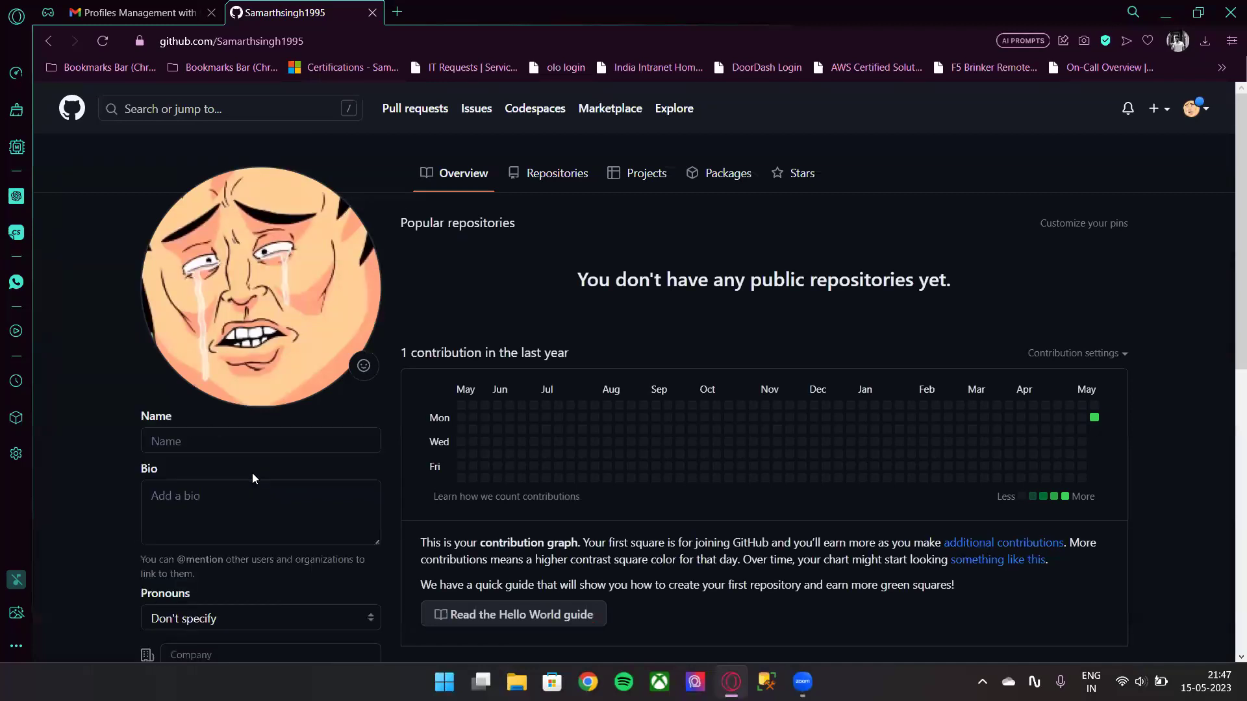
left_click(257, 352)
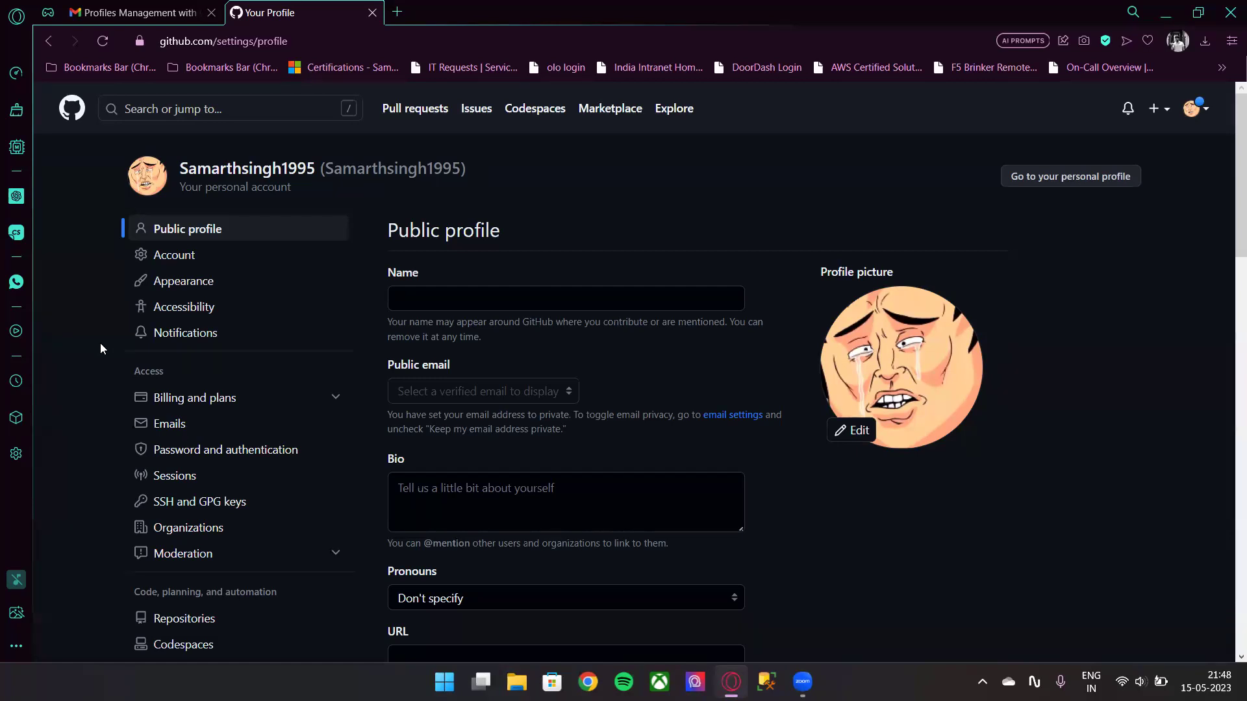
Step: Fill the account holder's full name into the Name field, then move into the Bio box
left_click(474, 298)
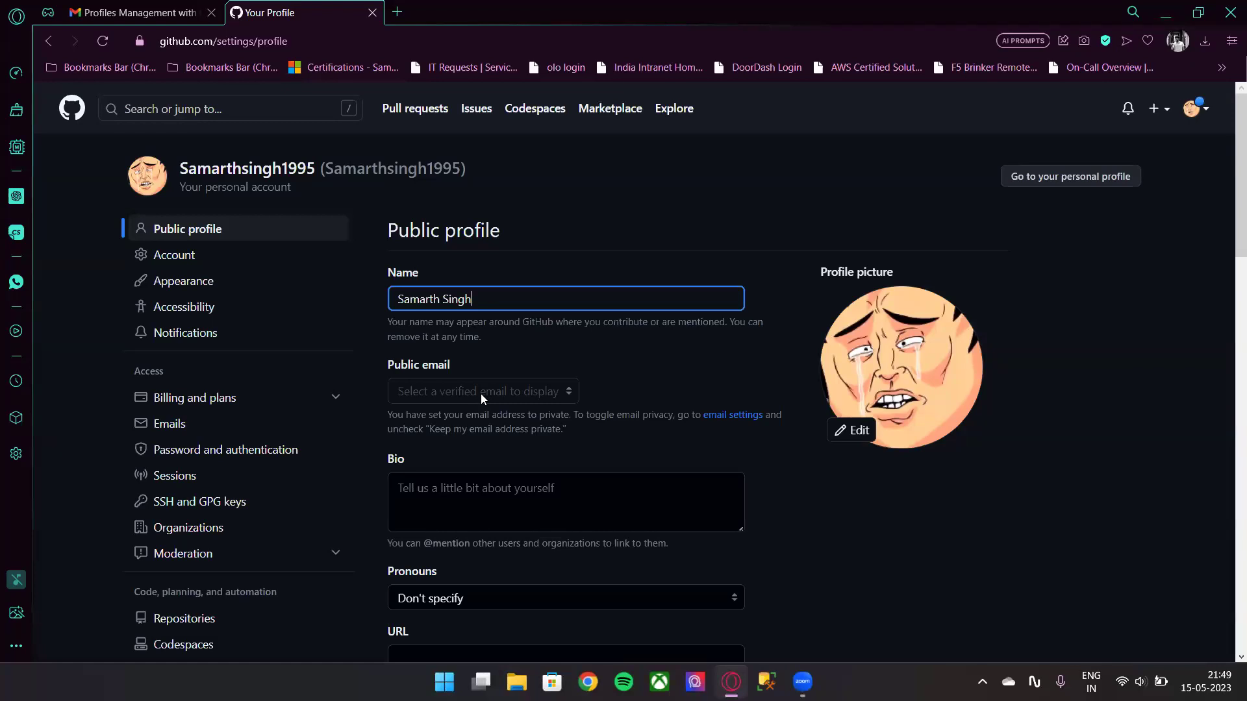
left_click(616, 380)
scroll(607, 381, "down", 1)
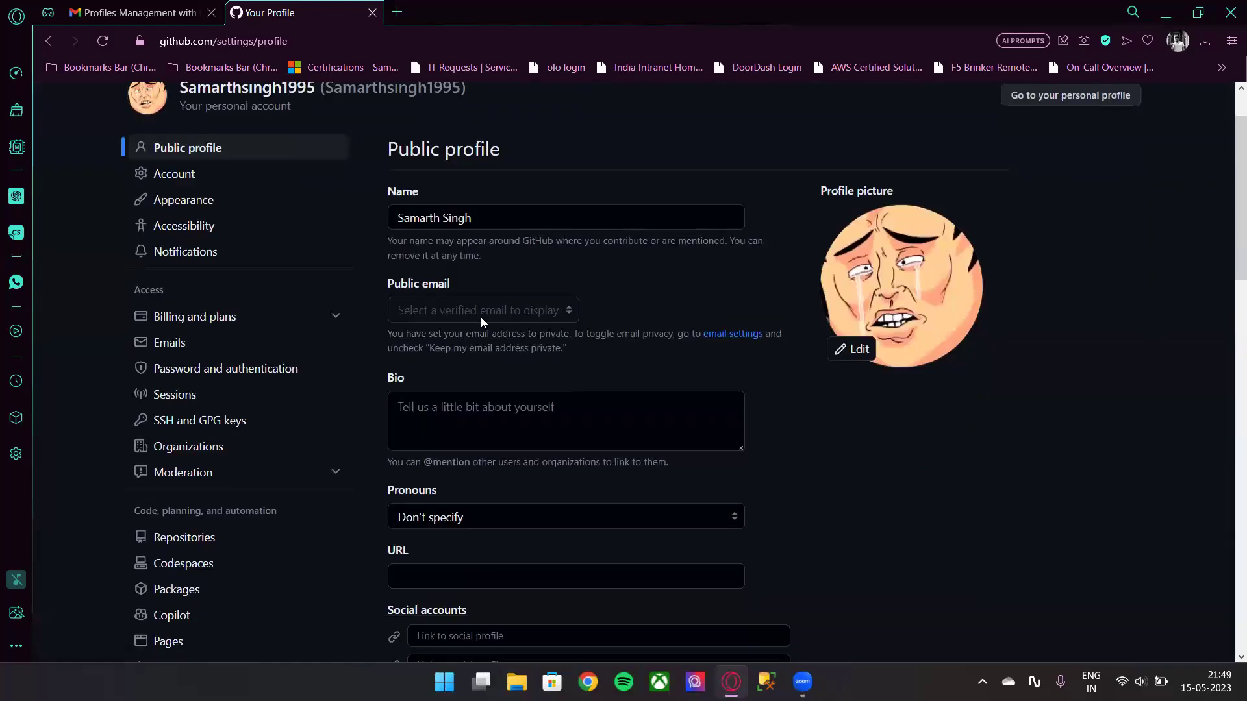
left_click(450, 414)
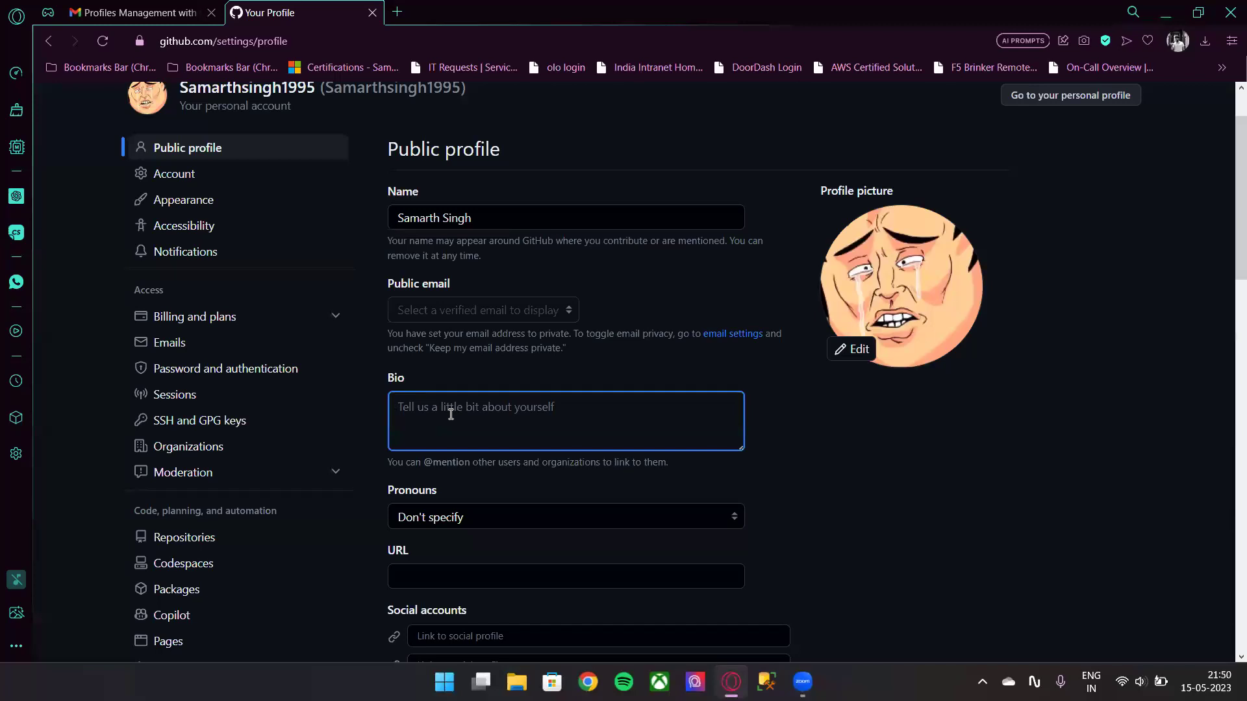
Step: Enter the bio 'Very enthusiastic person and always ready to accept the challenge.', correcting the 'enthutiastic' typo
type("Very enthutiastic person")
right_click(450, 413)
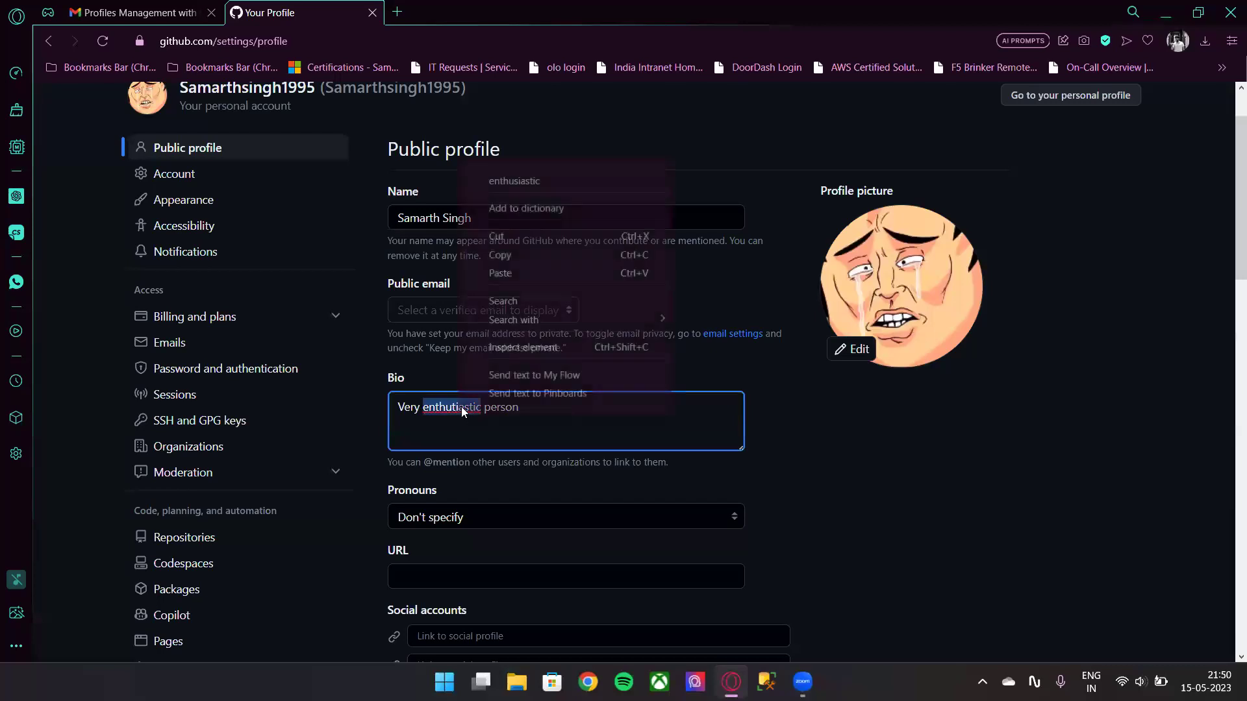
left_click(492, 186)
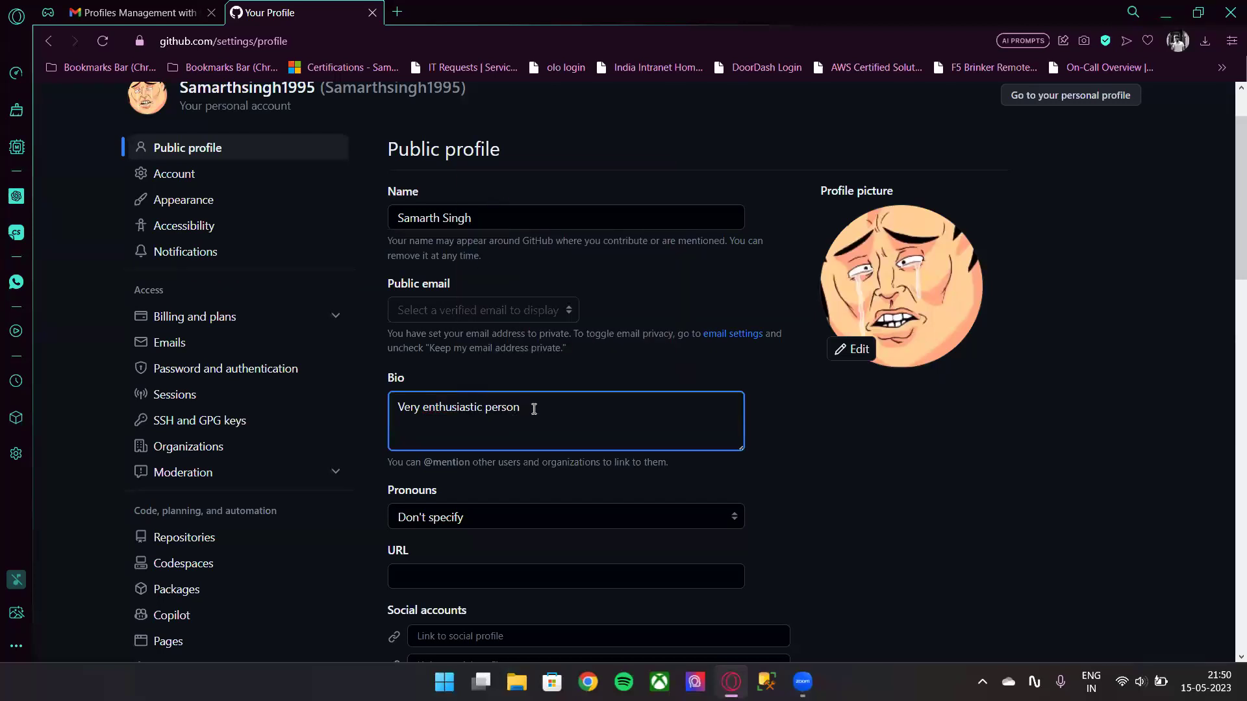
type("and always ready to accept the challenge")
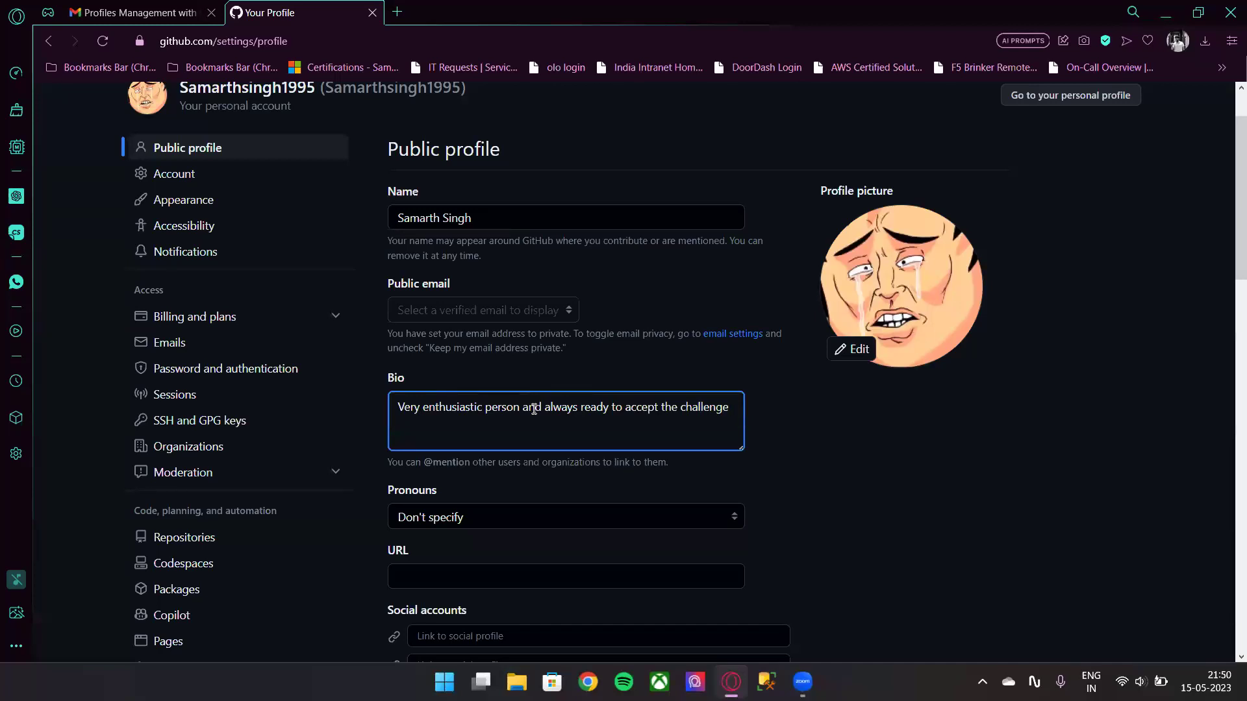
type(".")
left_click_drag(399, 407, 727, 409)
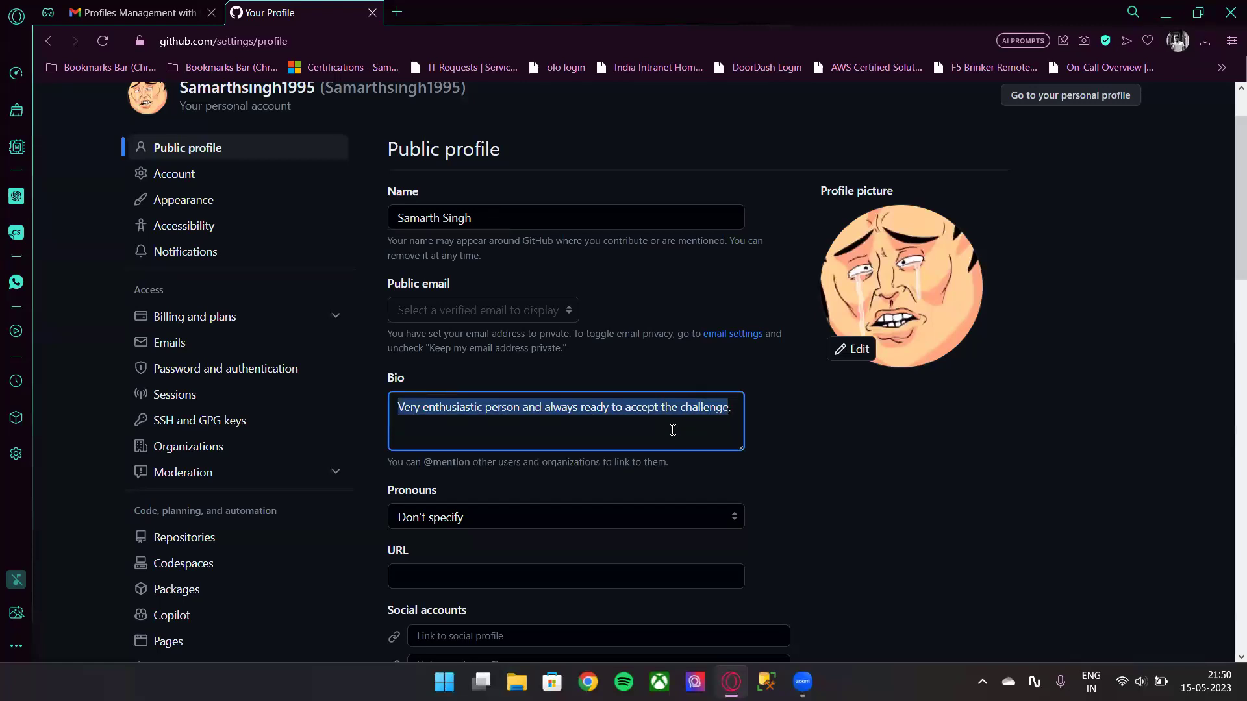
left_click_drag(737, 406, 397, 425)
left_click(467, 429)
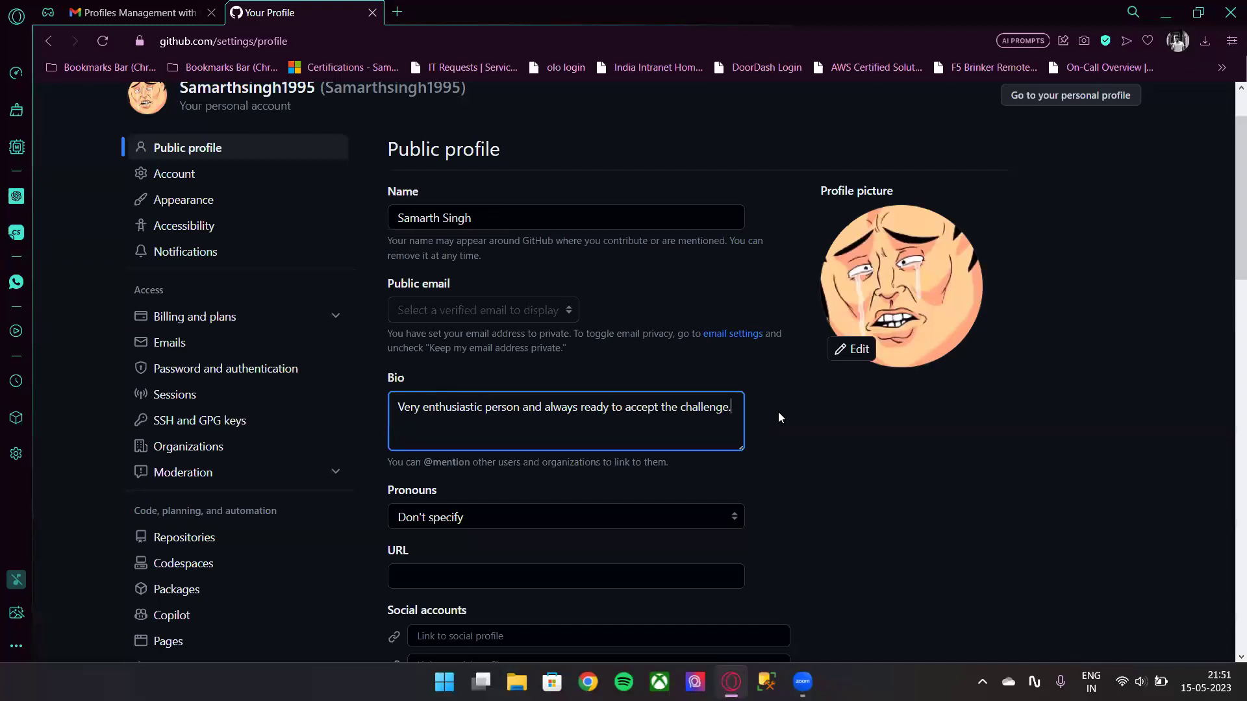
Step: Choose he/him in the Pronouns dropdown, then move to the first social account field
scroll(744, 414, "down", 3)
left_click(586, 366)
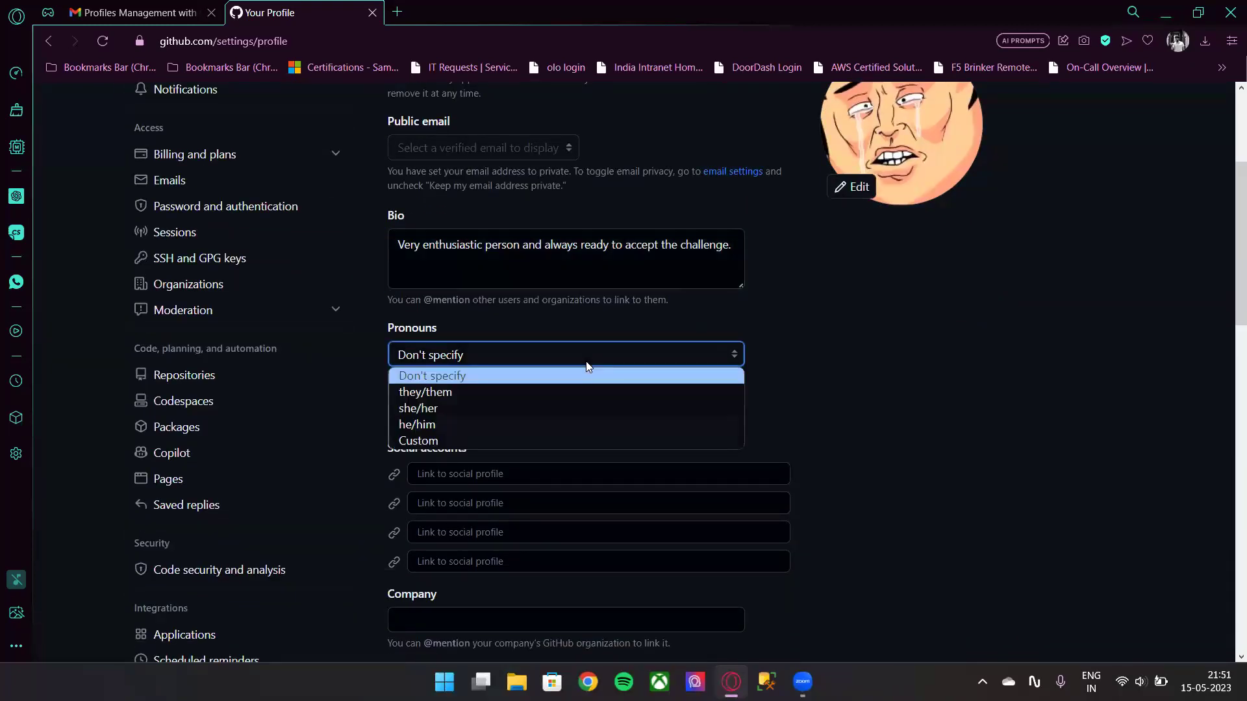
left_click(448, 423)
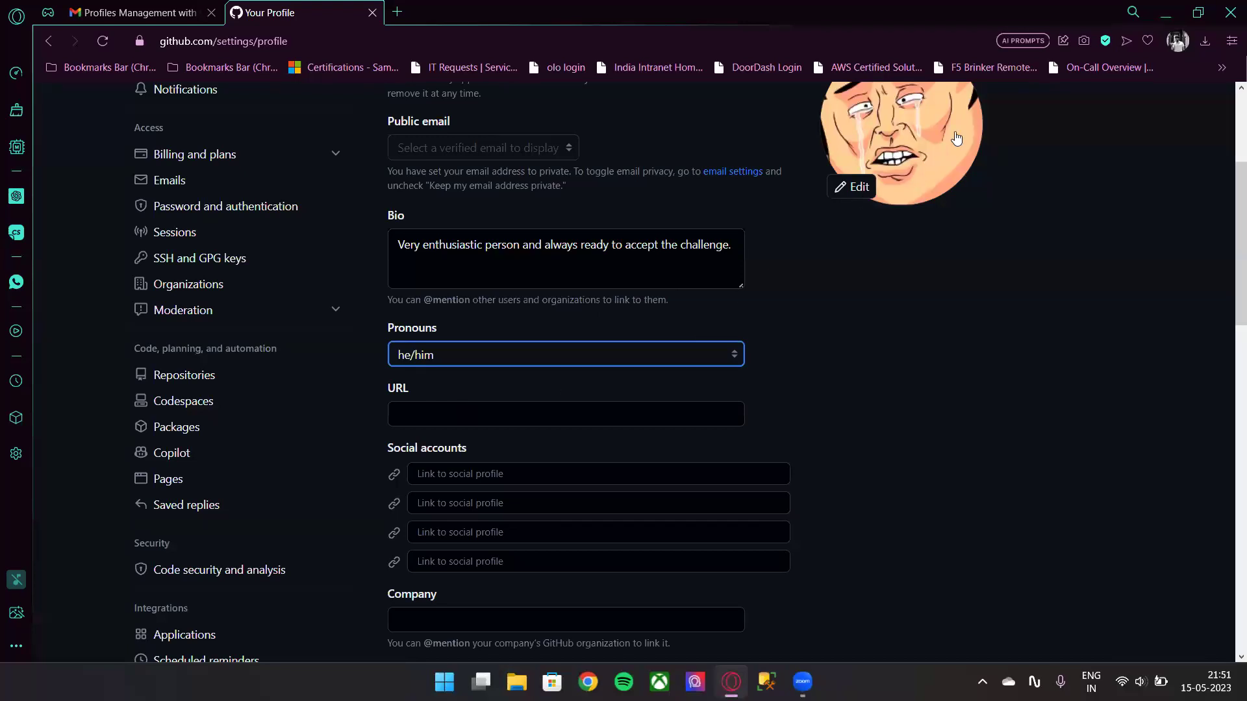
key("Tab")
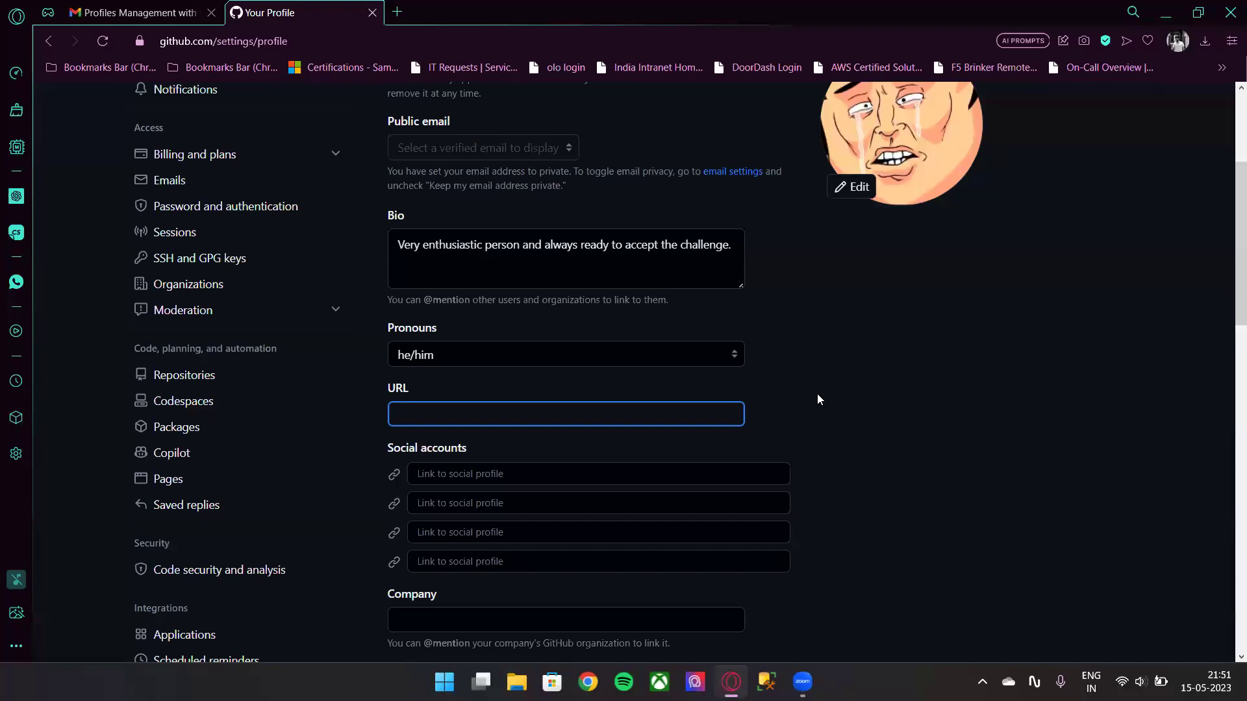
left_click(571, 479)
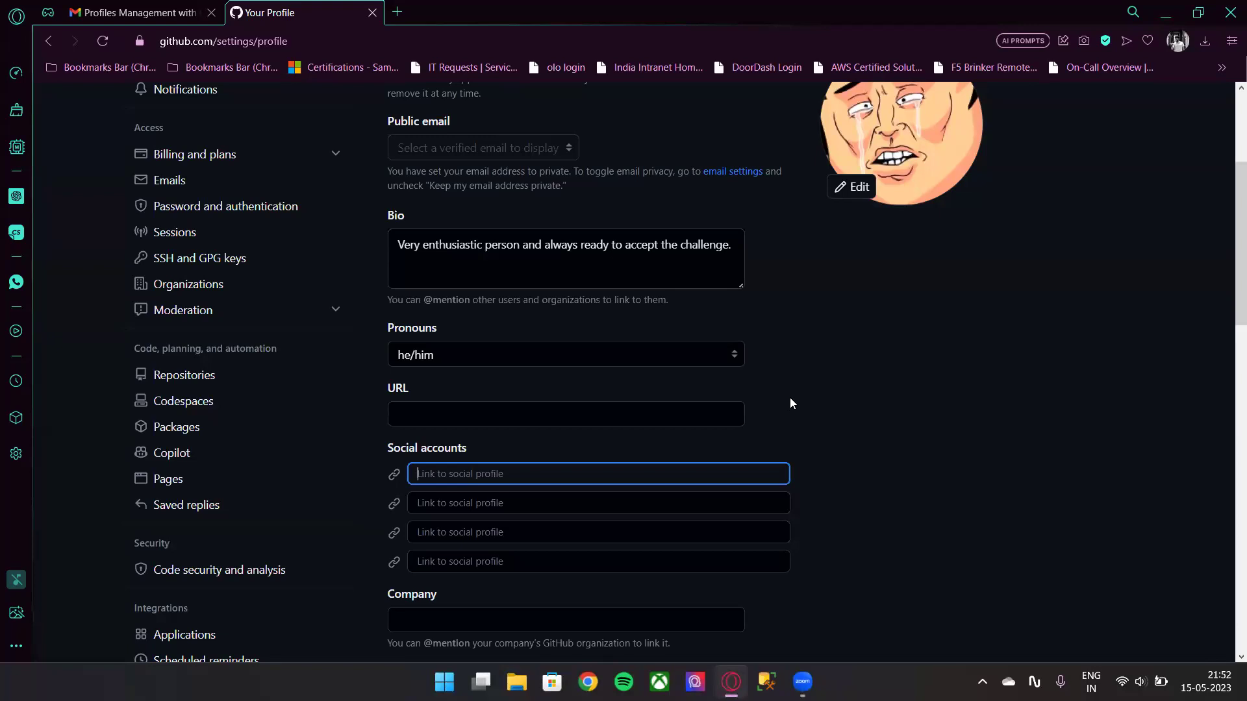
scroll(790, 403, "down", 1)
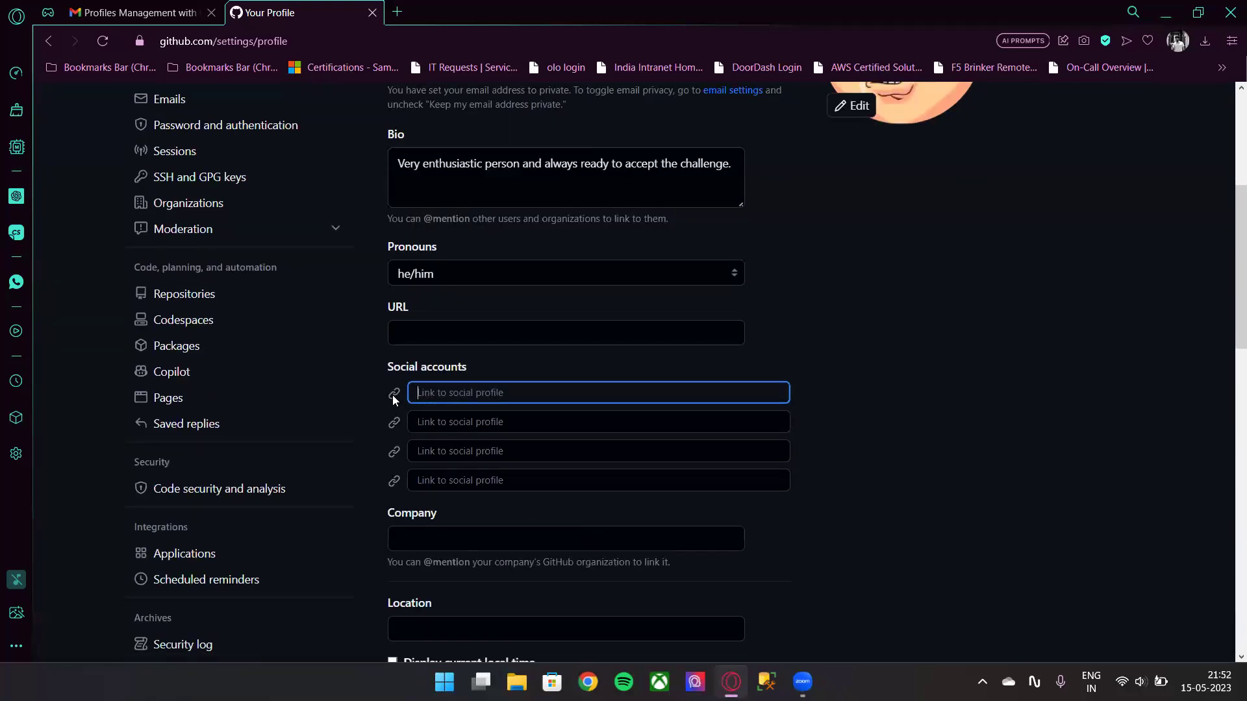
left_click(456, 536)
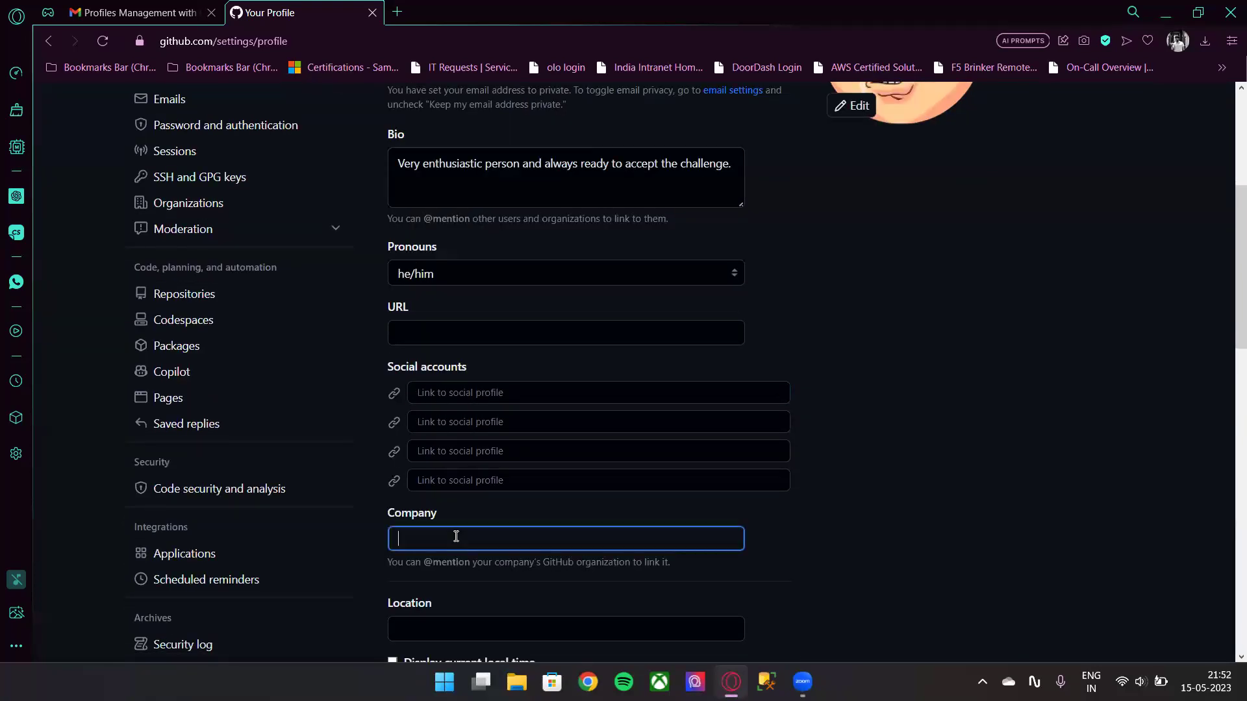
type("Capgemini")
left_click(829, 560)
left_click(396, 540)
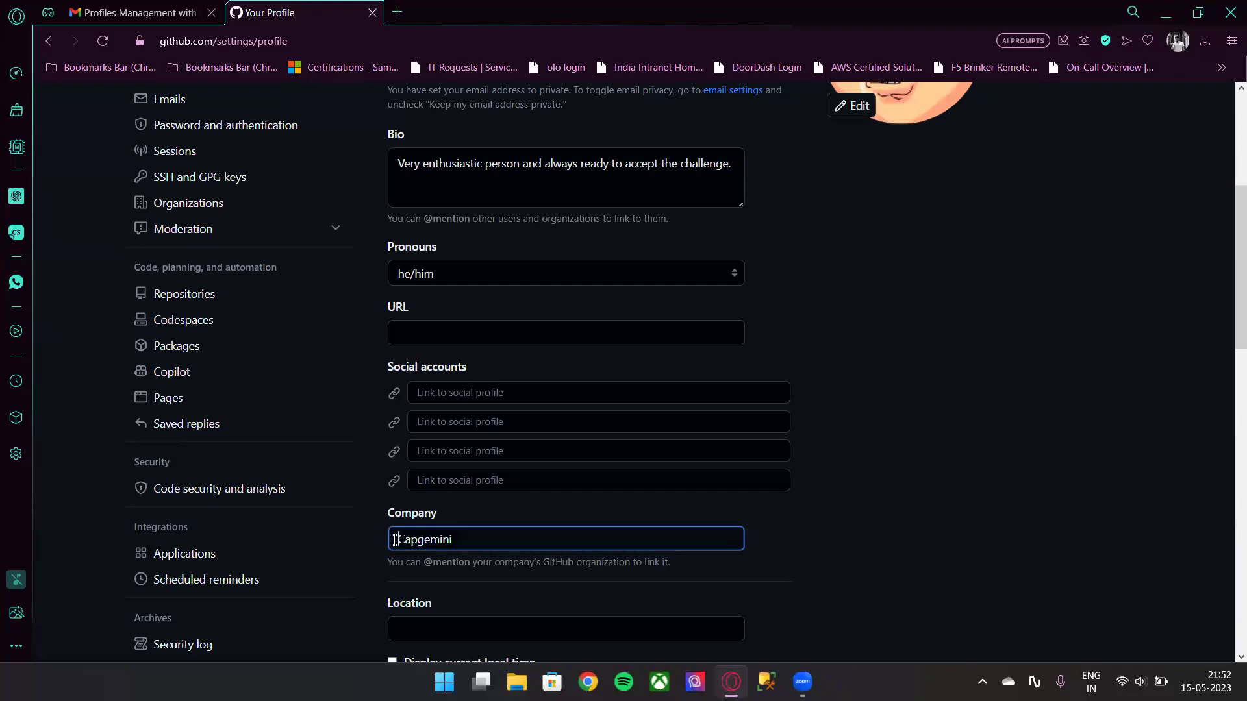
type("@")
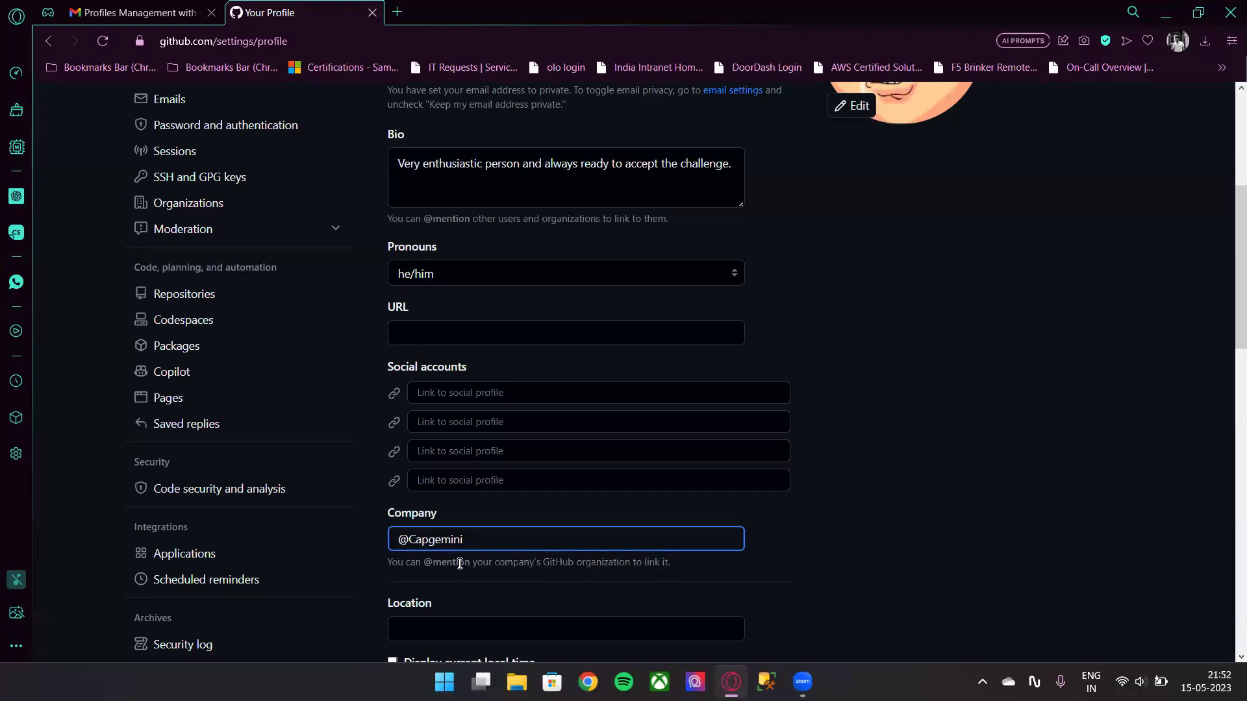
left_click_drag(475, 543, 390, 546)
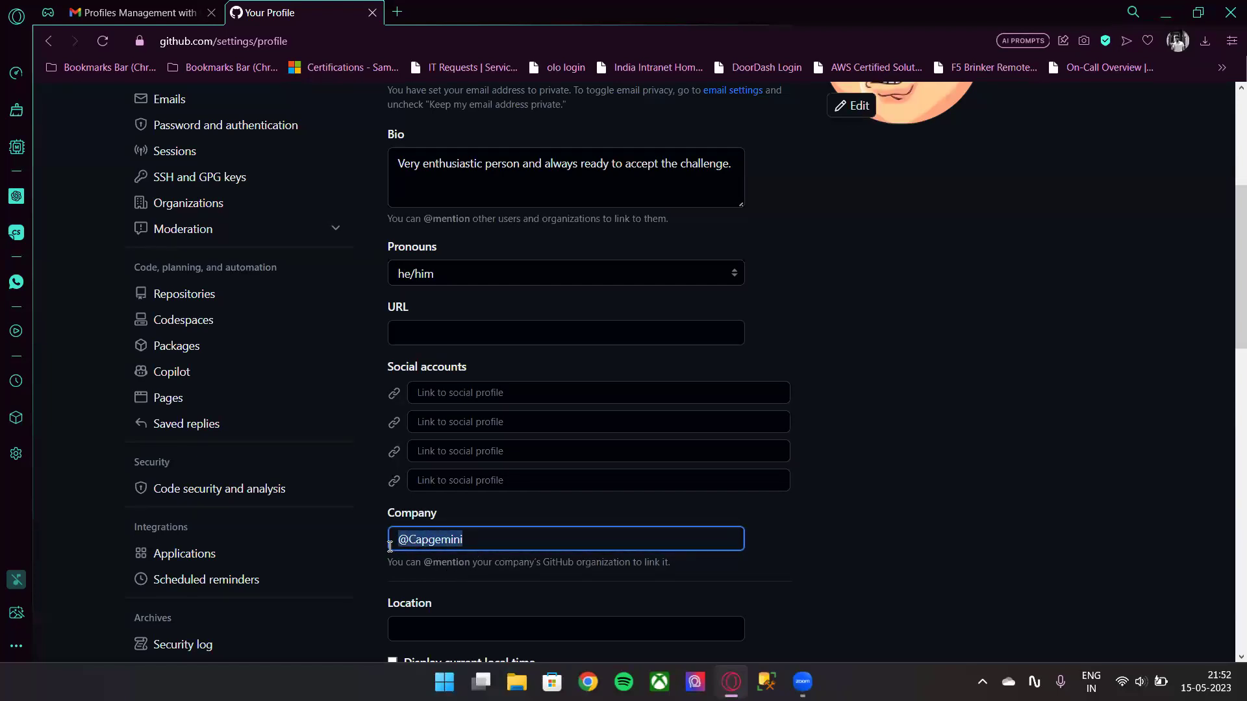
type("@capgemini")
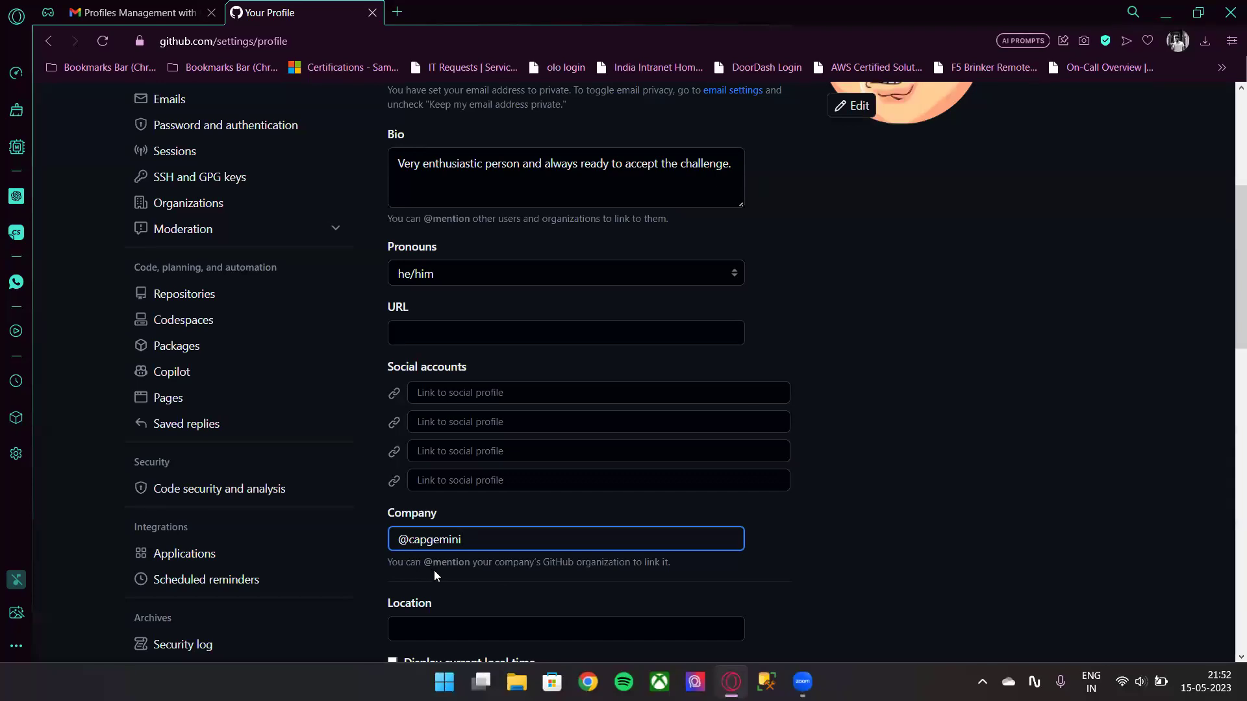
scroll(449, 571, "down", 1)
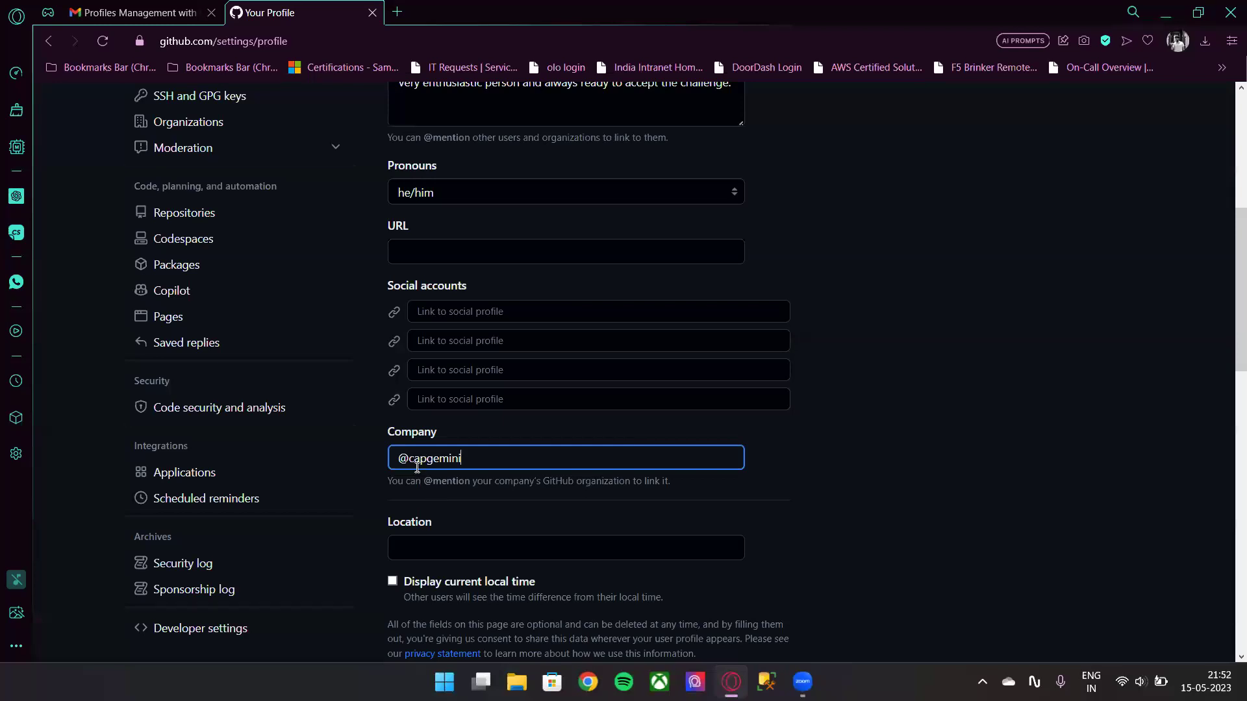
left_click(430, 539)
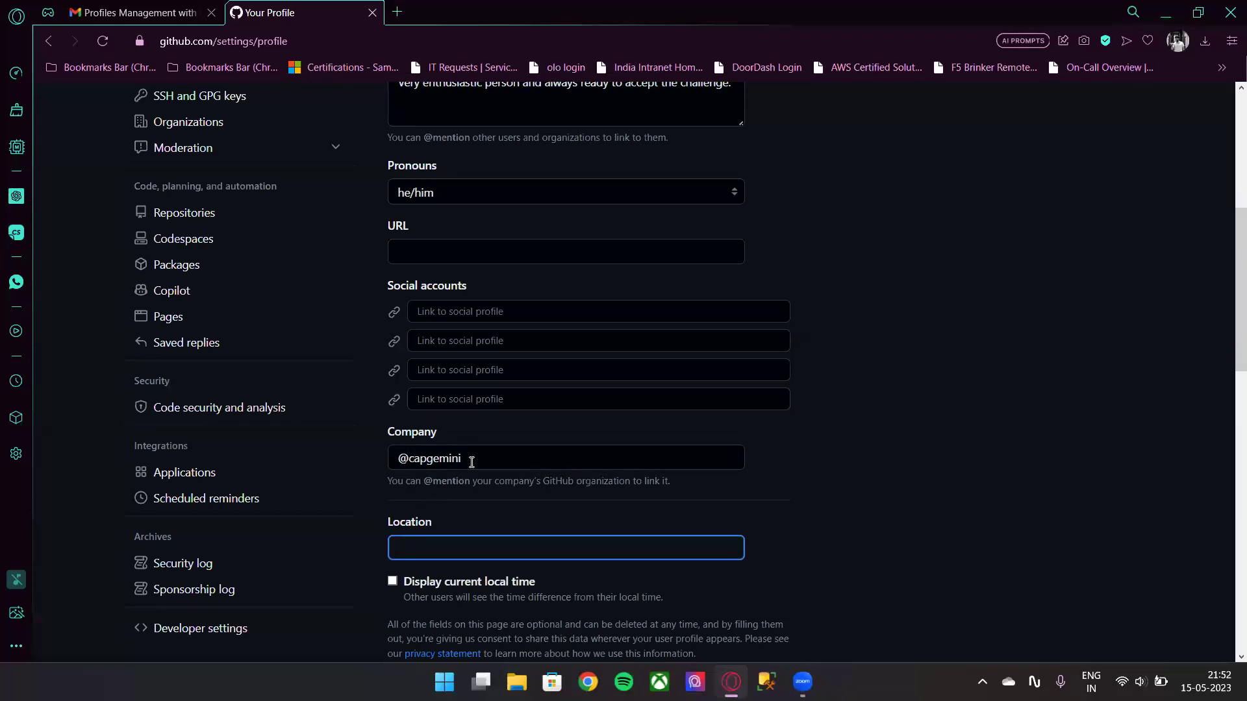
left_click_drag(472, 463, 392, 466)
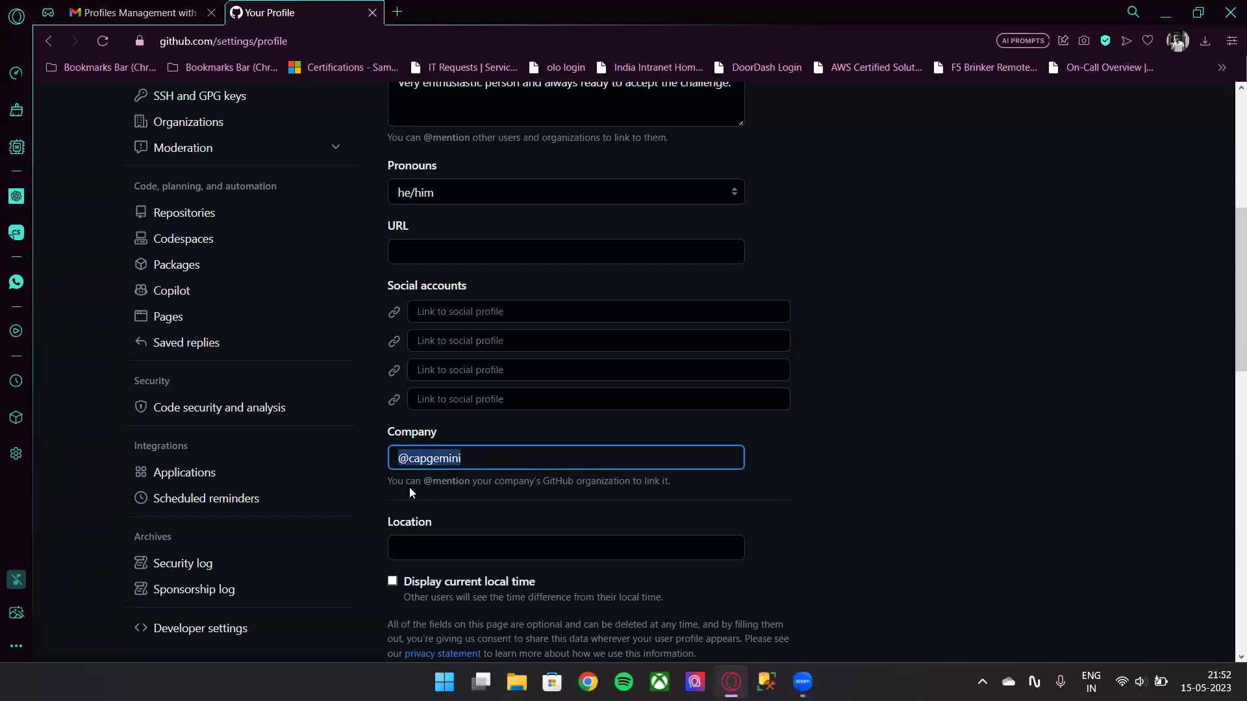
key("BackSpace")
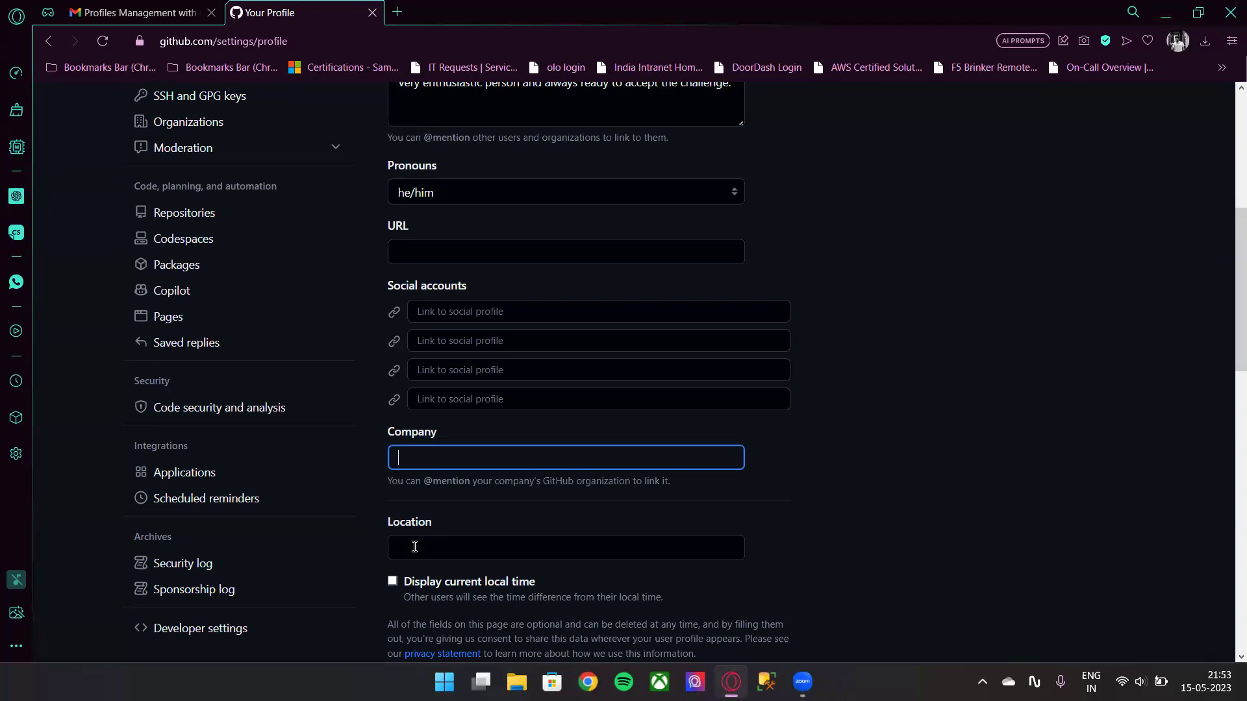
left_click(414, 546)
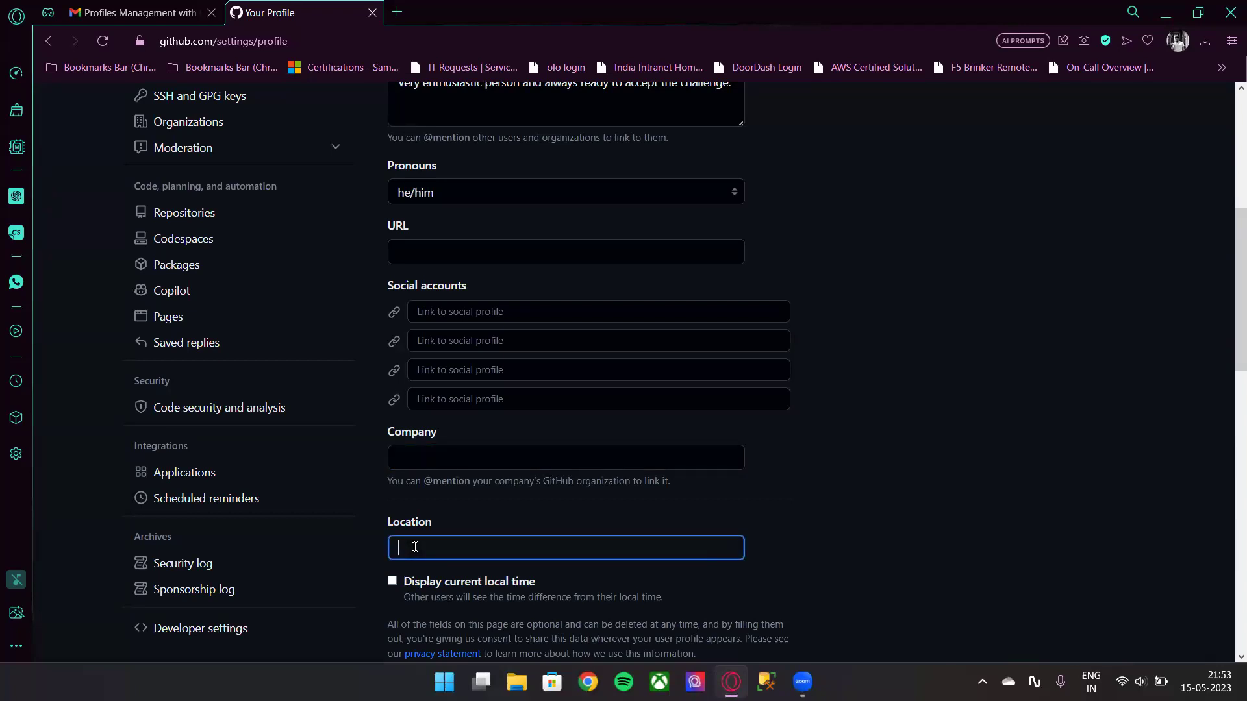
Step: Enter Delhi as the location, leaving Display current local time switched off
type("Delhi")
scroll(836, 513, "down", 1)
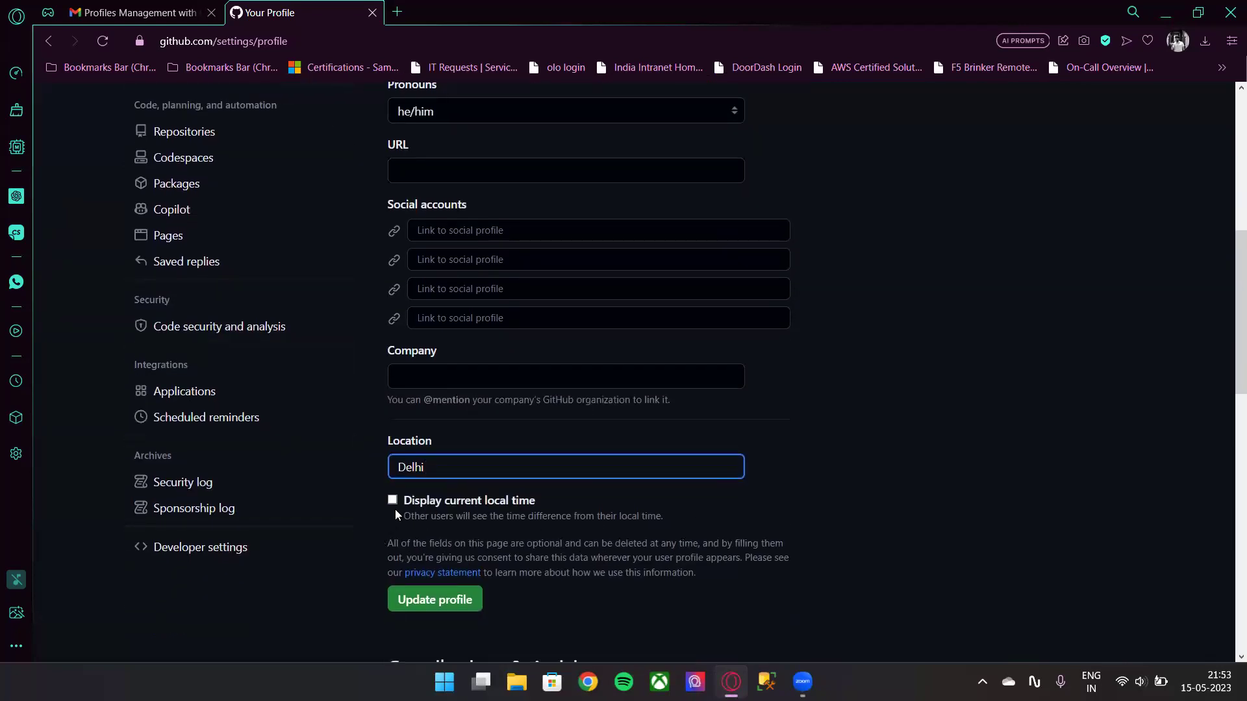
left_click(392, 500)
scroll(373, 539, "down", 1)
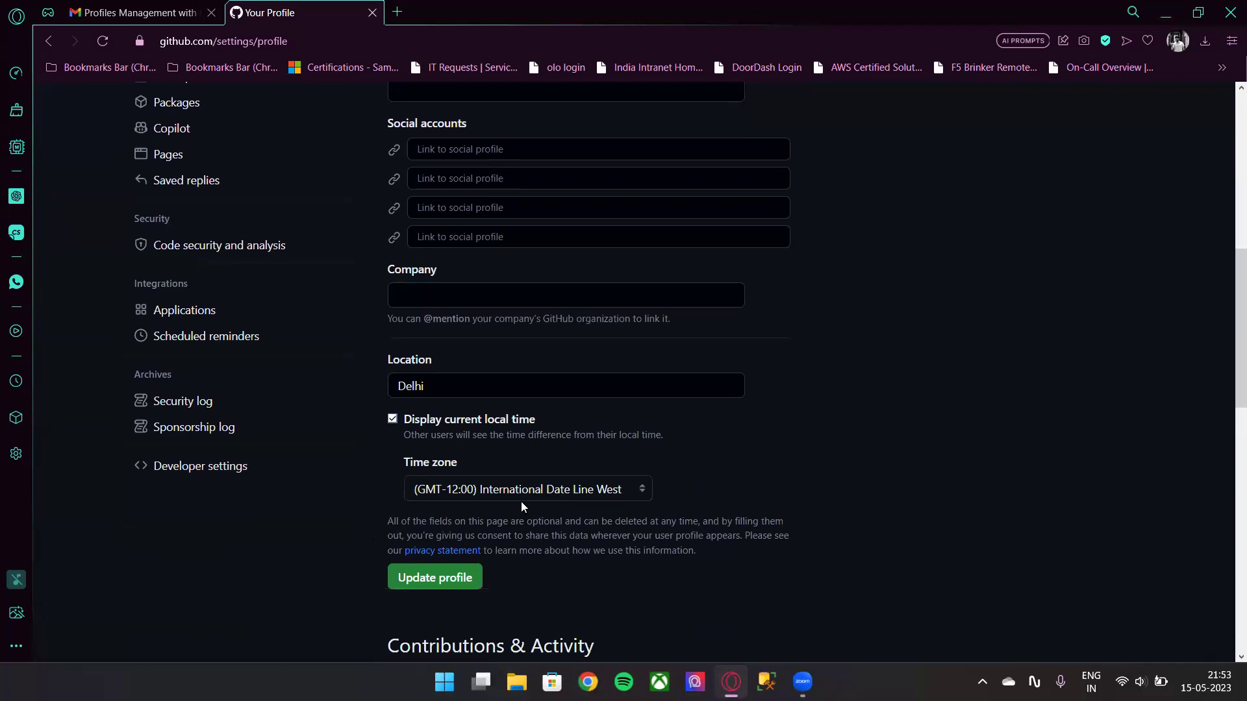
left_click(516, 495)
scroll(519, 409, "down", 1)
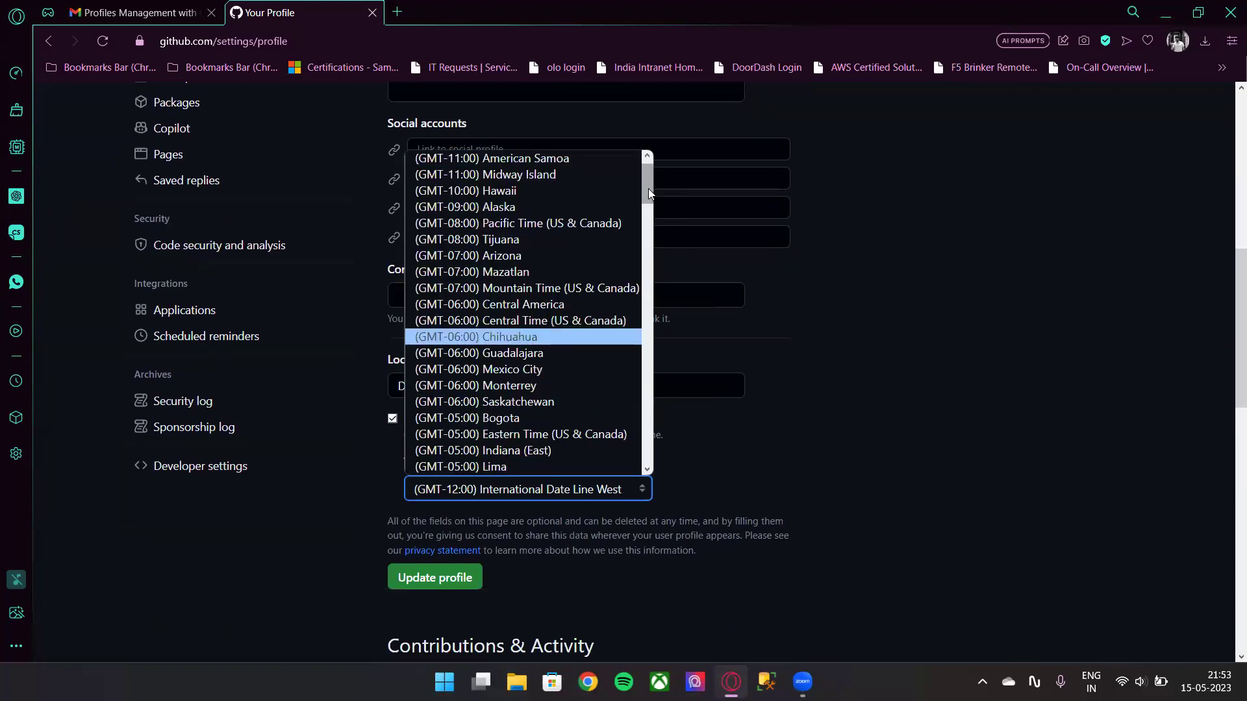
left_click_drag(646, 187, 630, 330)
left_click(402, 434)
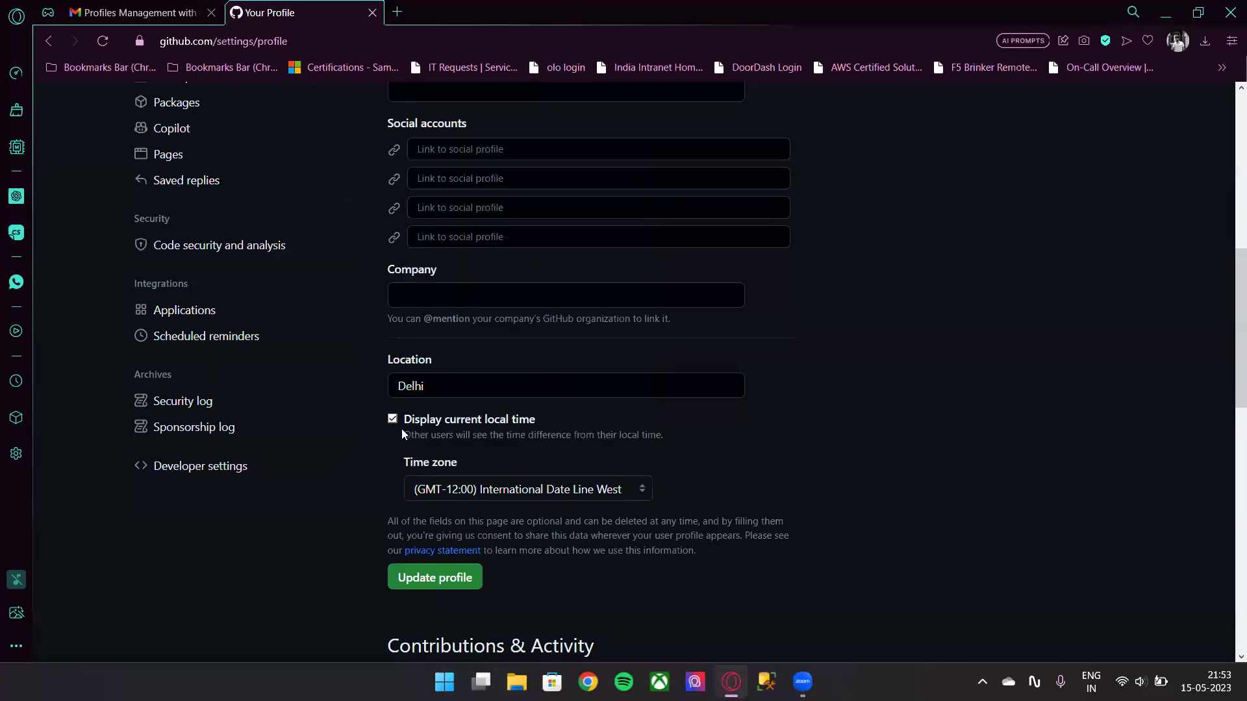
left_click(393, 420)
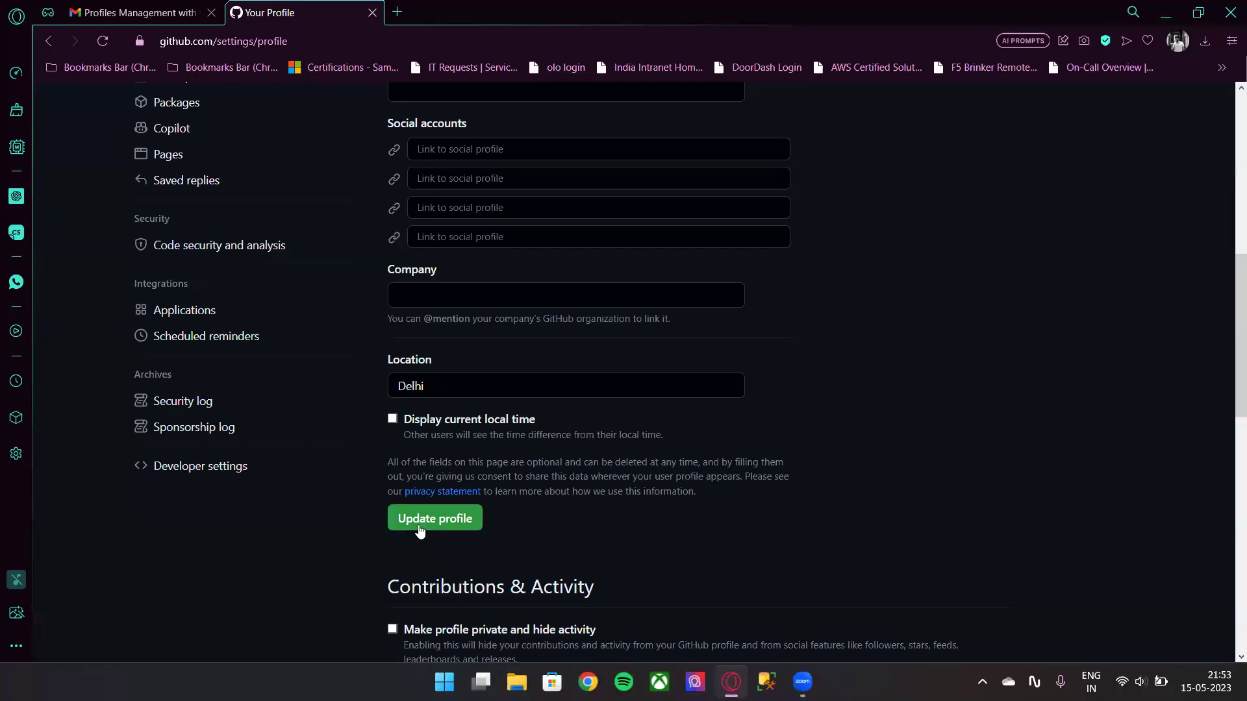
Step: Save the profile changes with Update profile
scroll(369, 535, "down", 1)
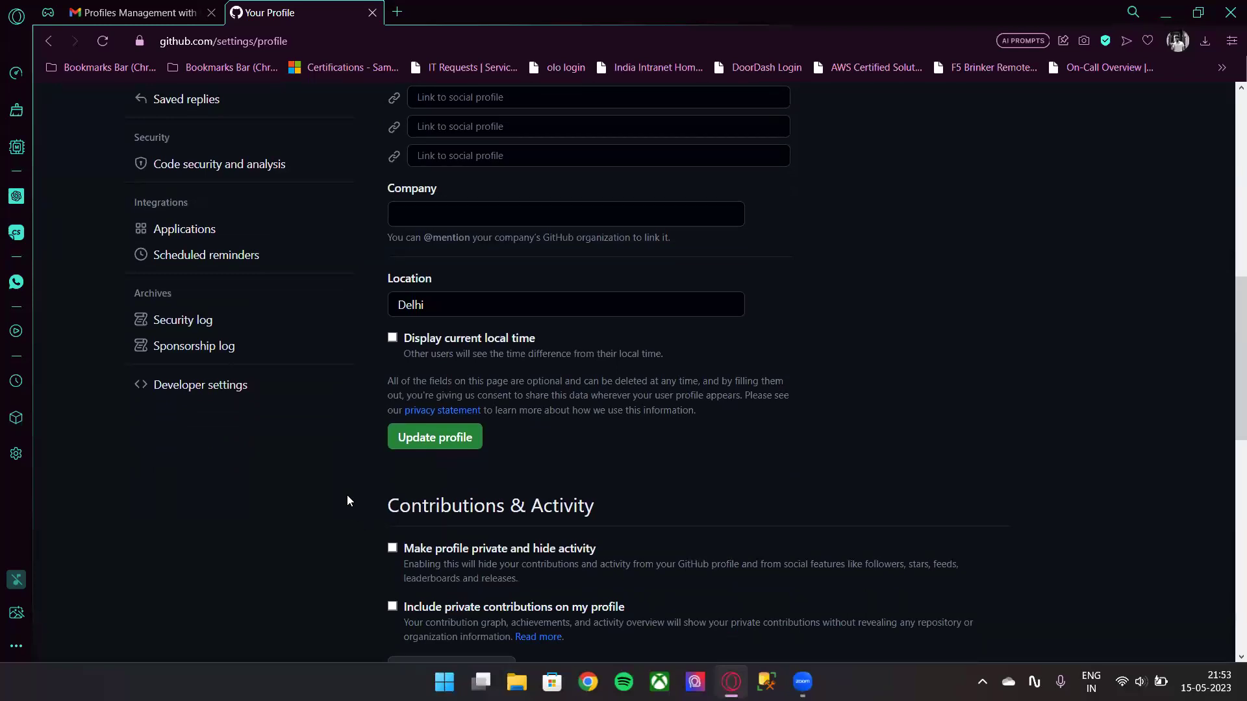
left_click(406, 446)
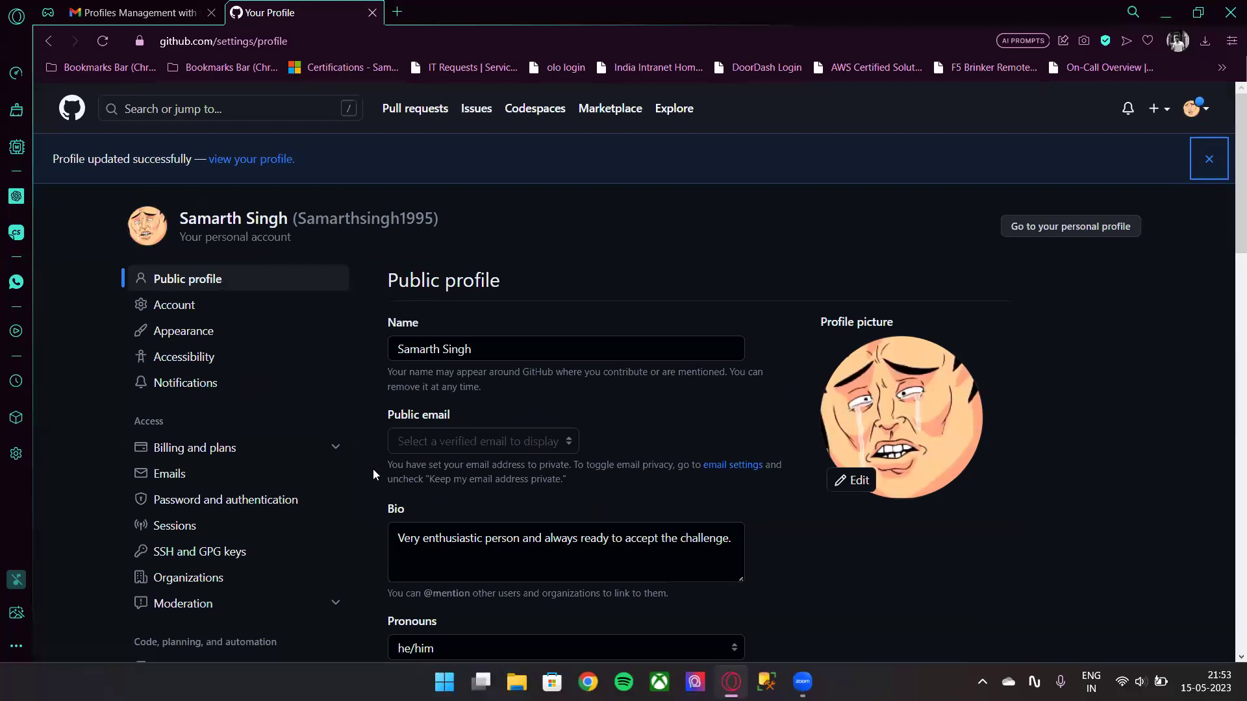
scroll(374, 469, "down", 1)
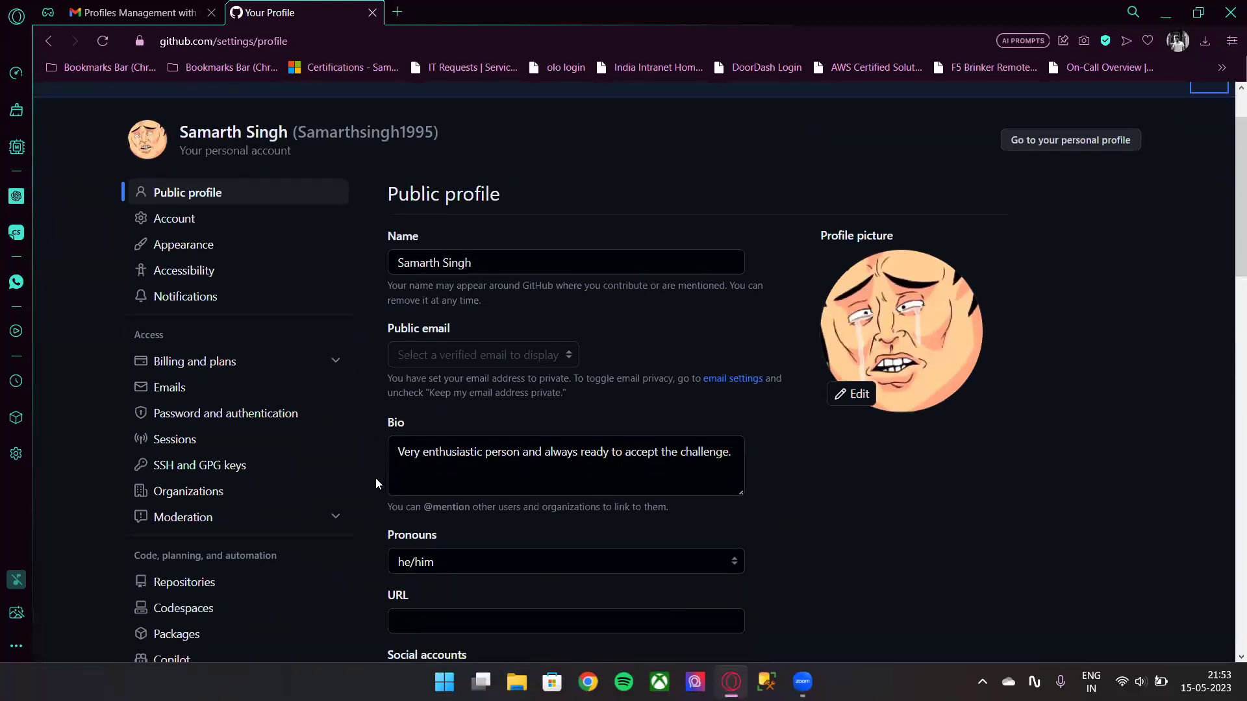
scroll(375, 478, "down", 1)
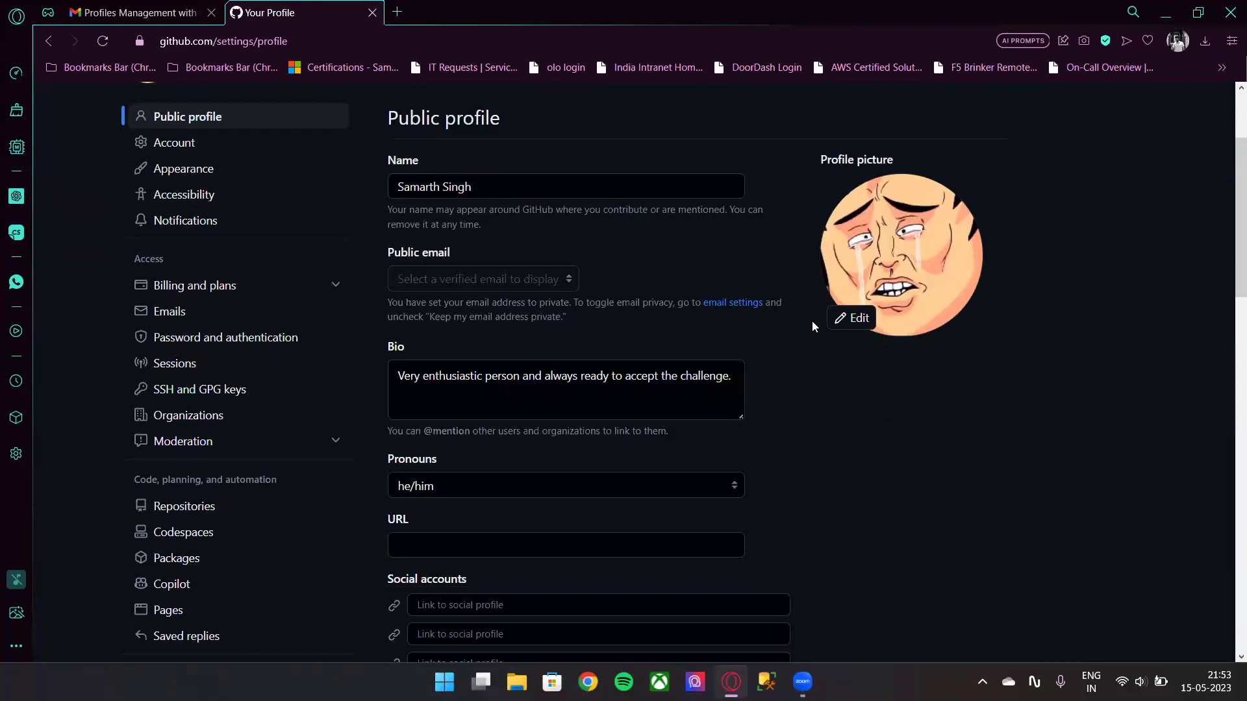
Step: Save the photo from the self-sent '(no subject)' Gmail message to Downloads as unnamed.jpg
left_click(166, 14)
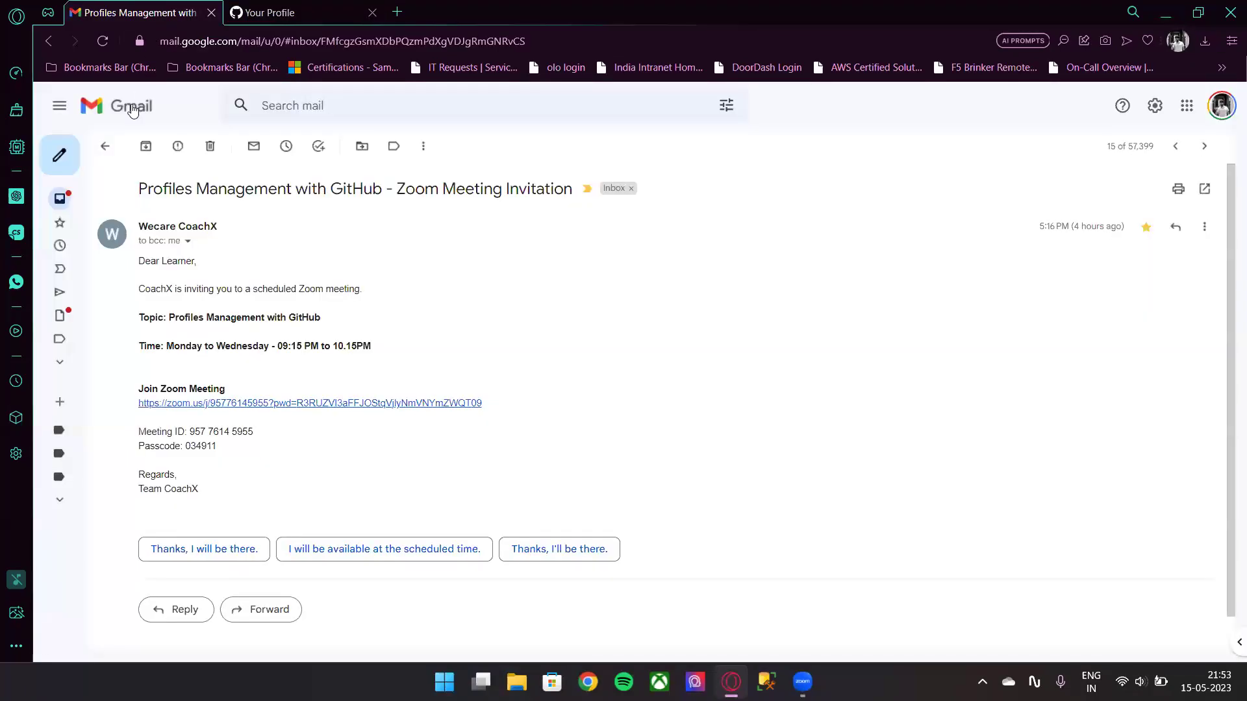
left_click(133, 110)
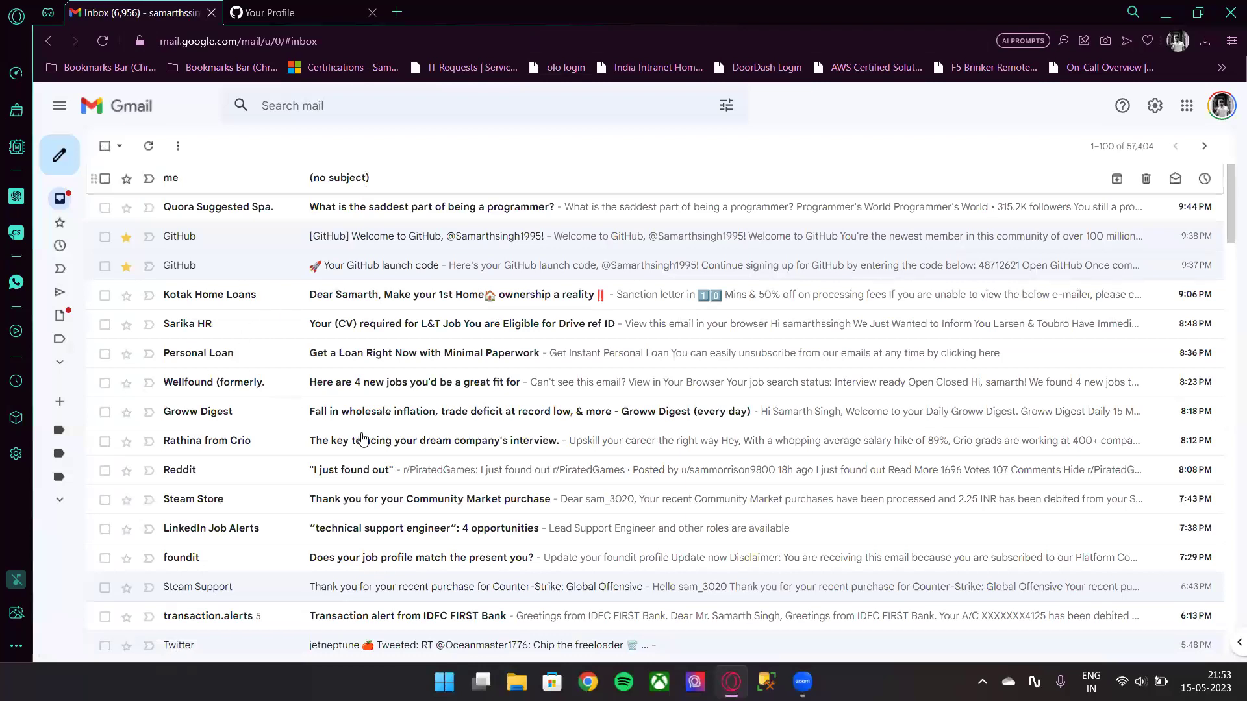
key("Return")
scroll(372, 452, "down", 6)
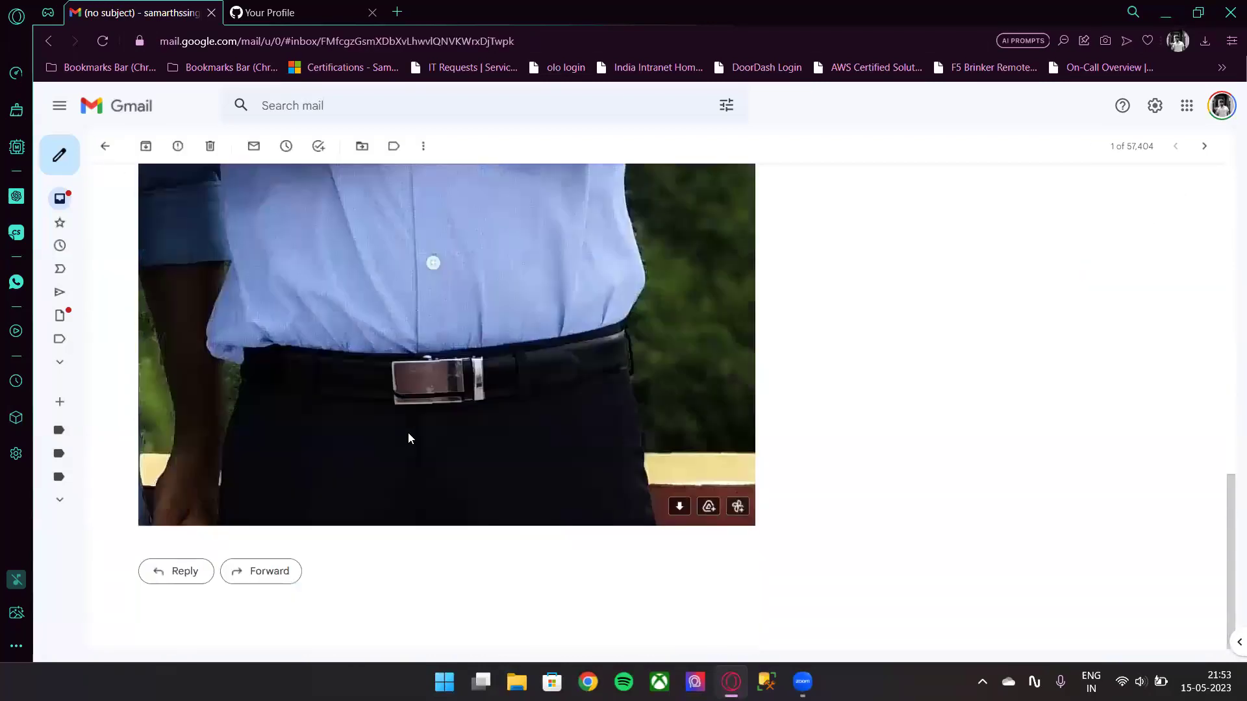
right_click(408, 434)
left_click(414, 269)
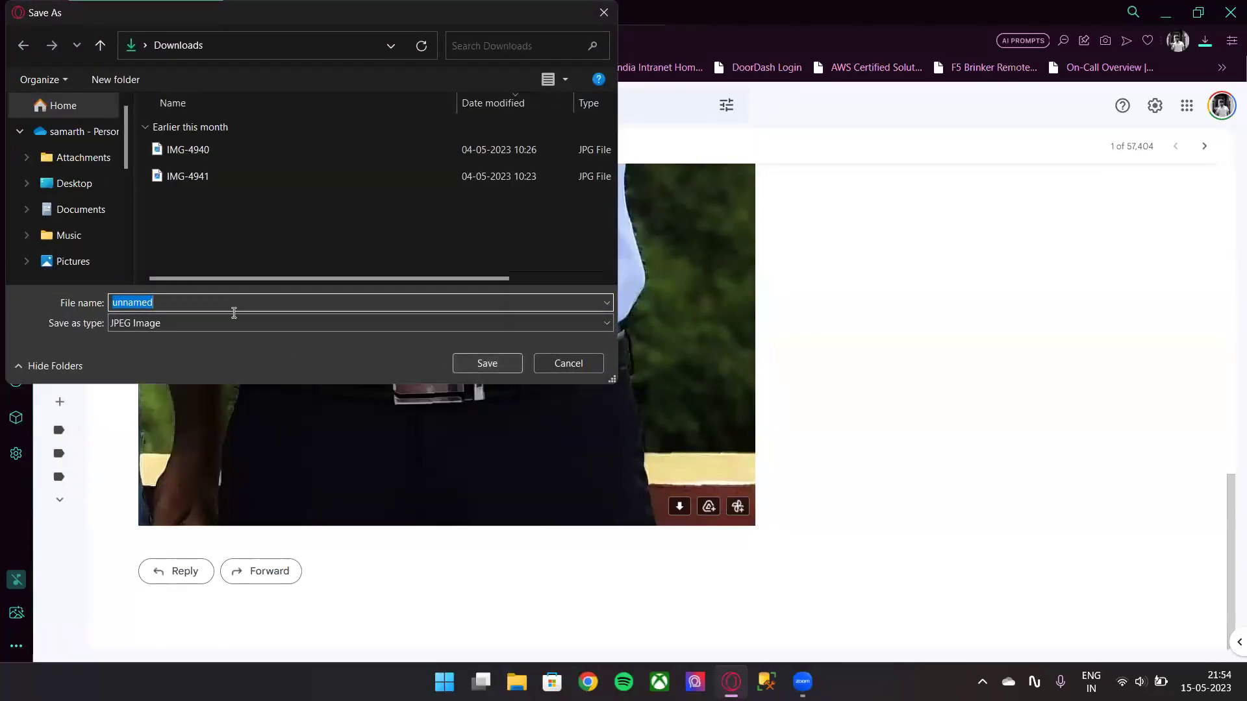
left_click(485, 364)
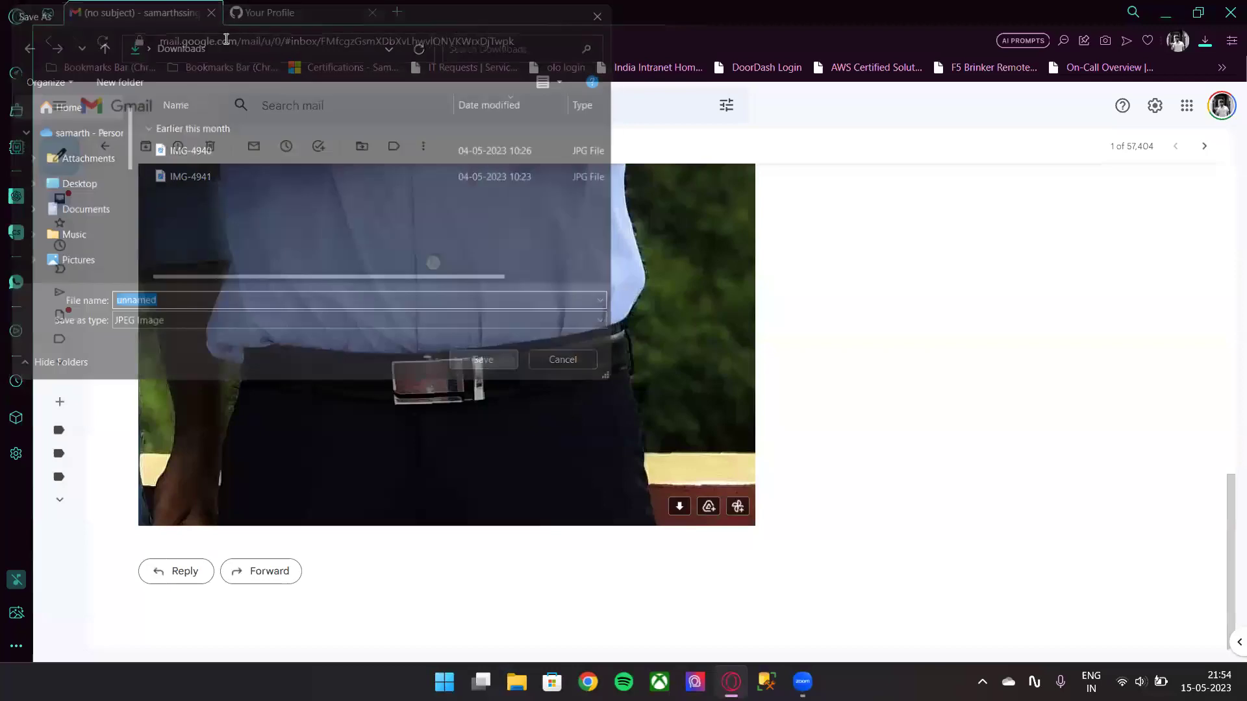
left_click(243, 19)
Step: Set the downloaded unnamed.jpg photo as the profile picture and update the profile
left_click(860, 352)
left_click(819, 363)
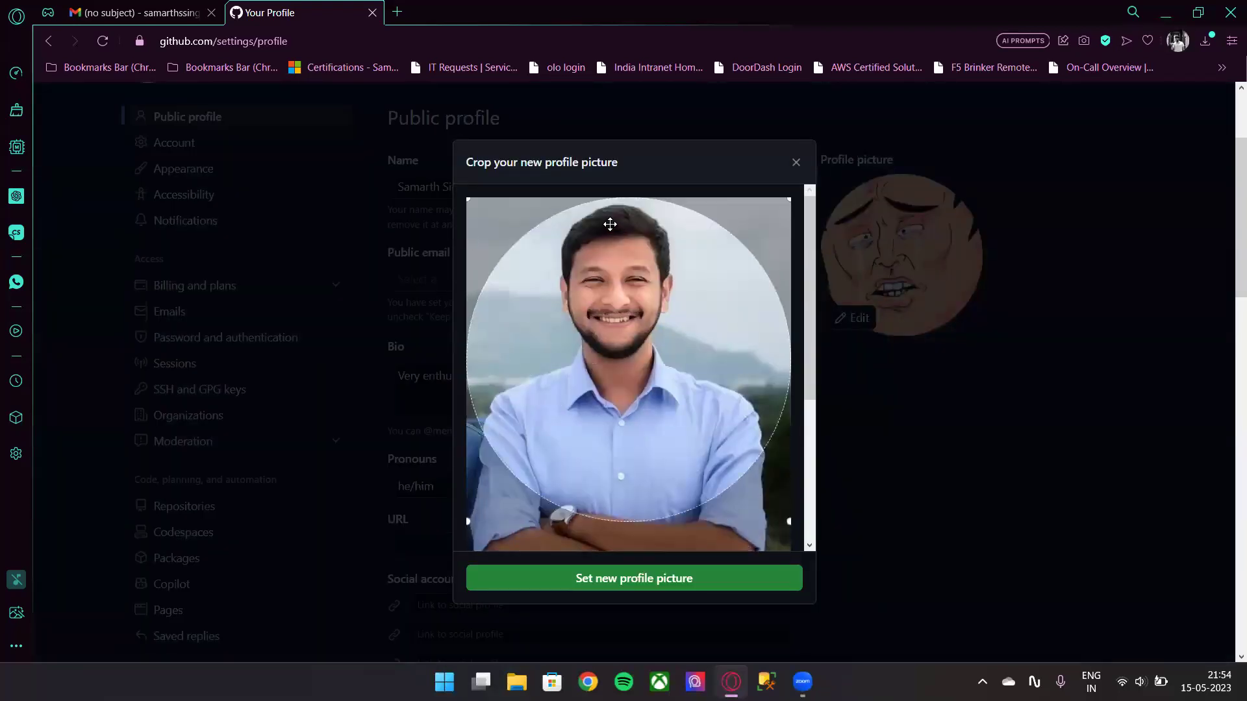
left_click(602, 583)
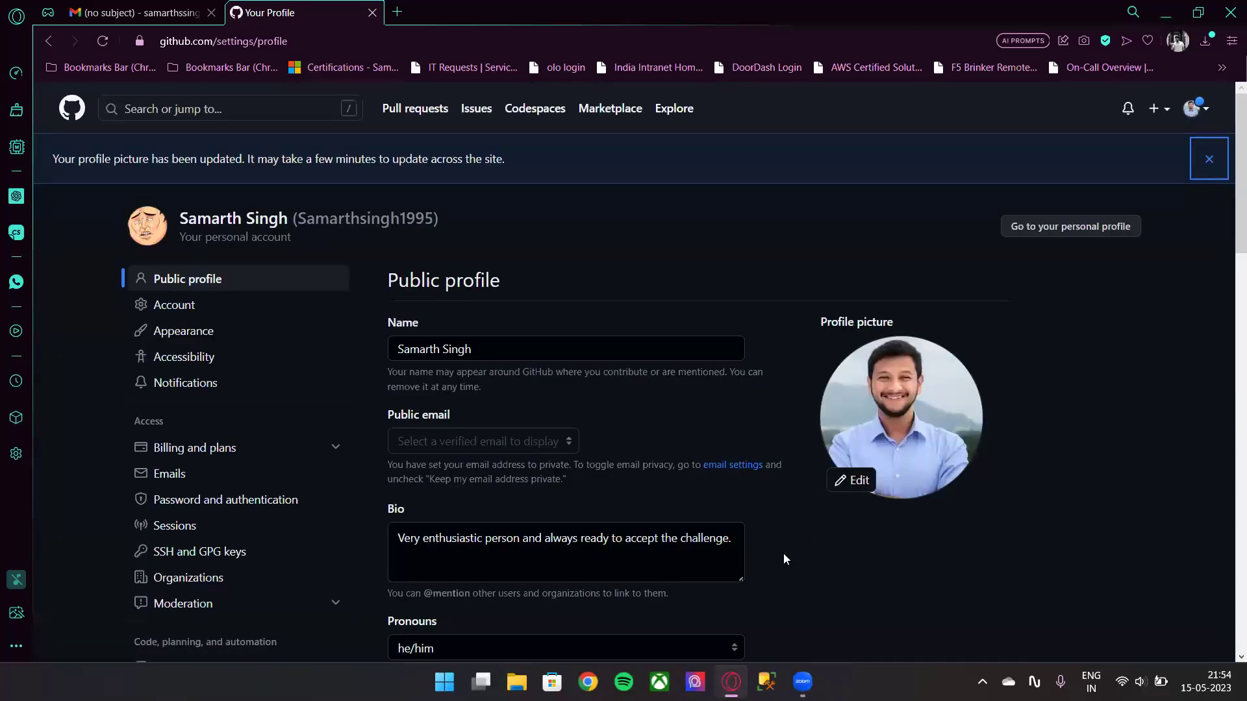
scroll(779, 549, "down", 5)
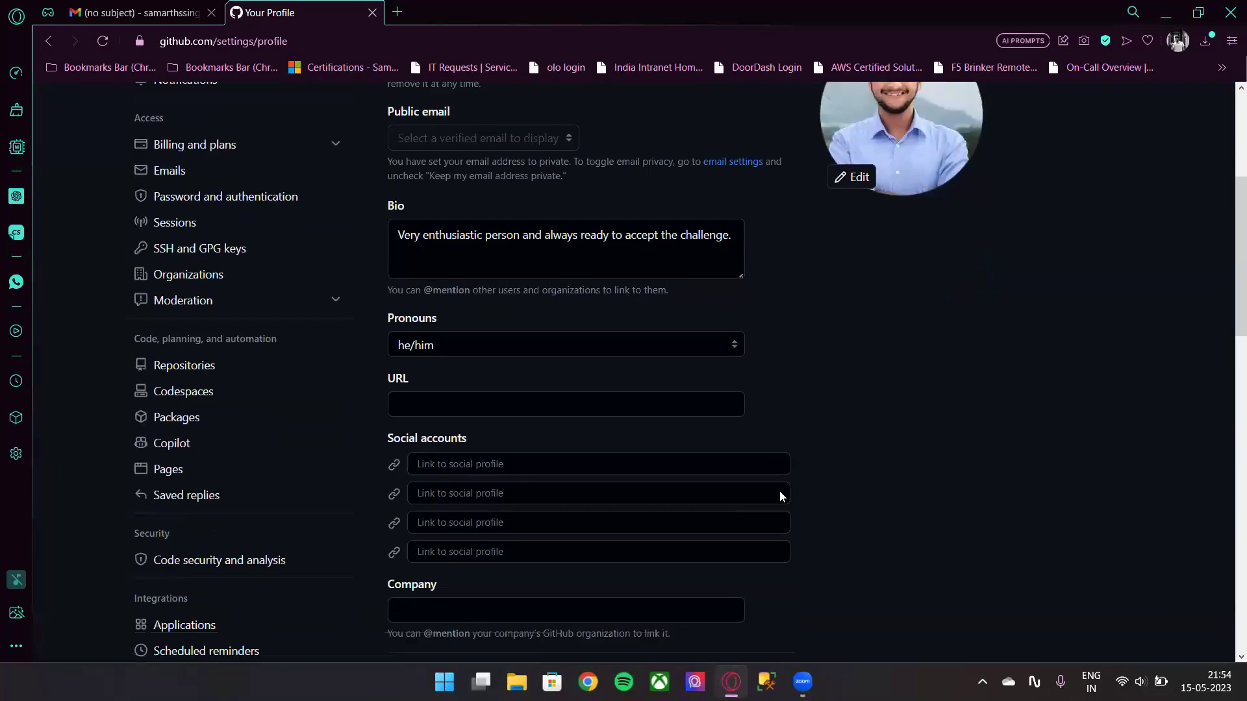
scroll(779, 496, "down", 6)
left_click(451, 488)
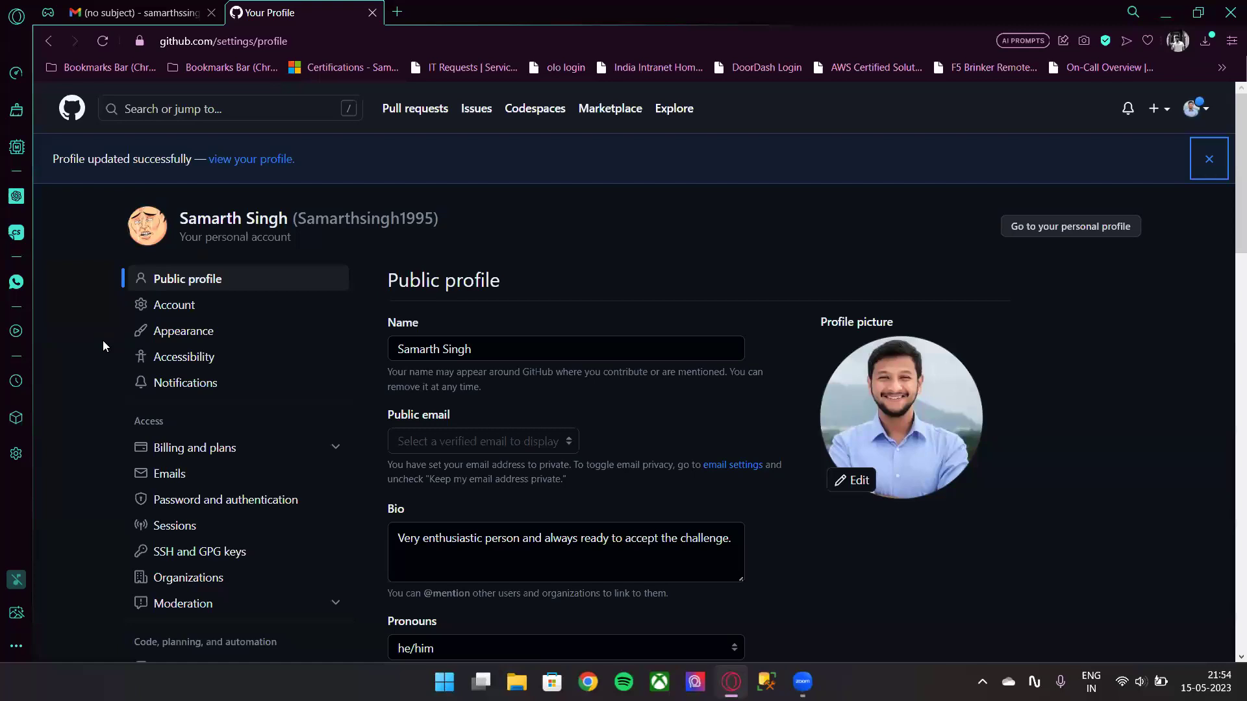
scroll(102, 340, "down", 1)
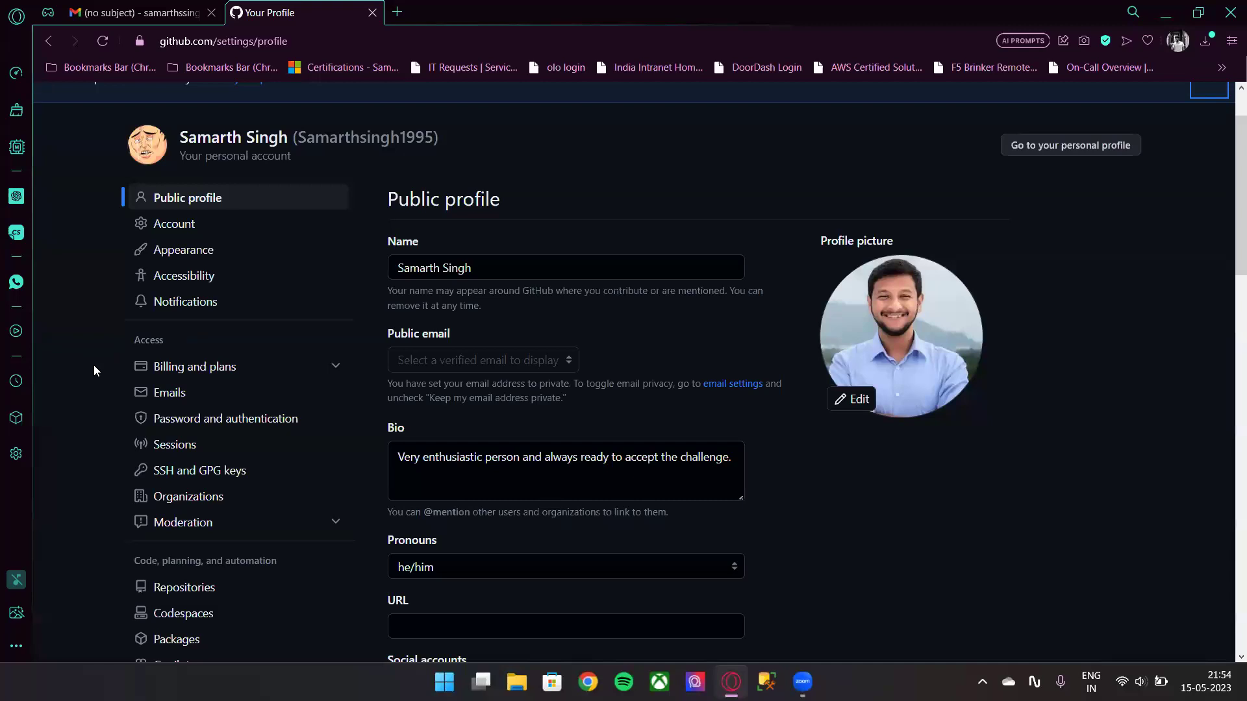
scroll(94, 369, "down", 1)
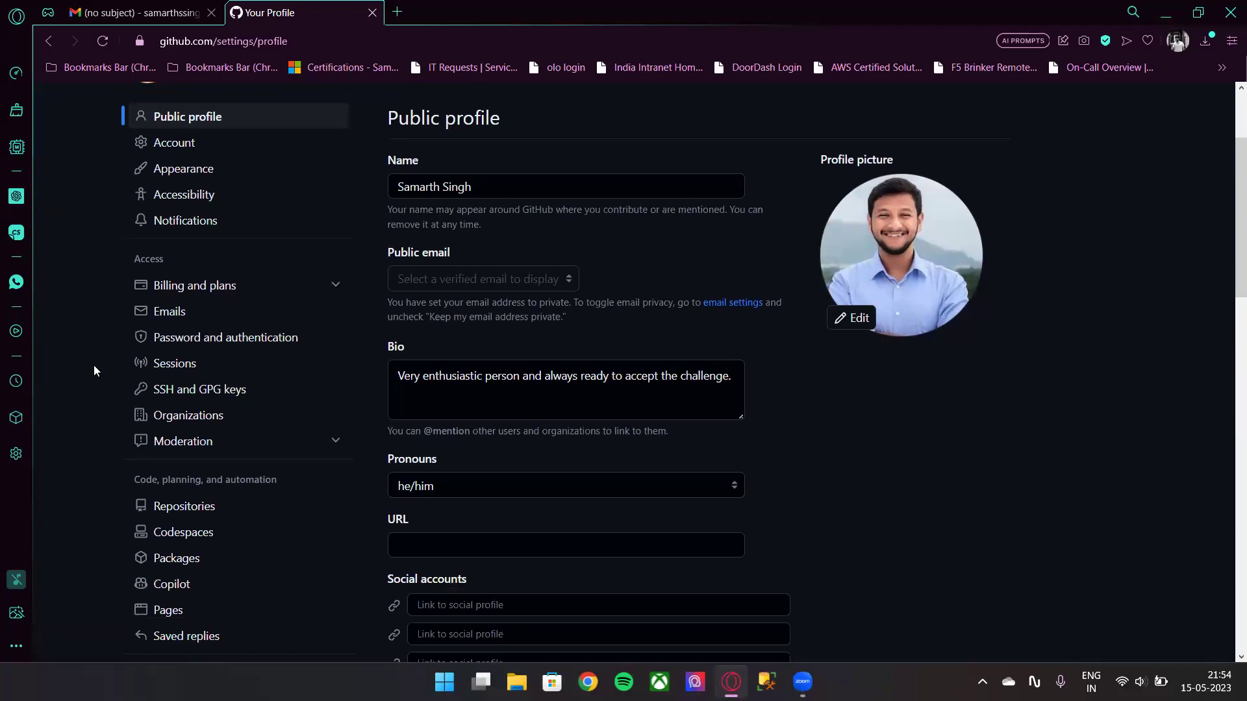
scroll(92, 362, "up", 3)
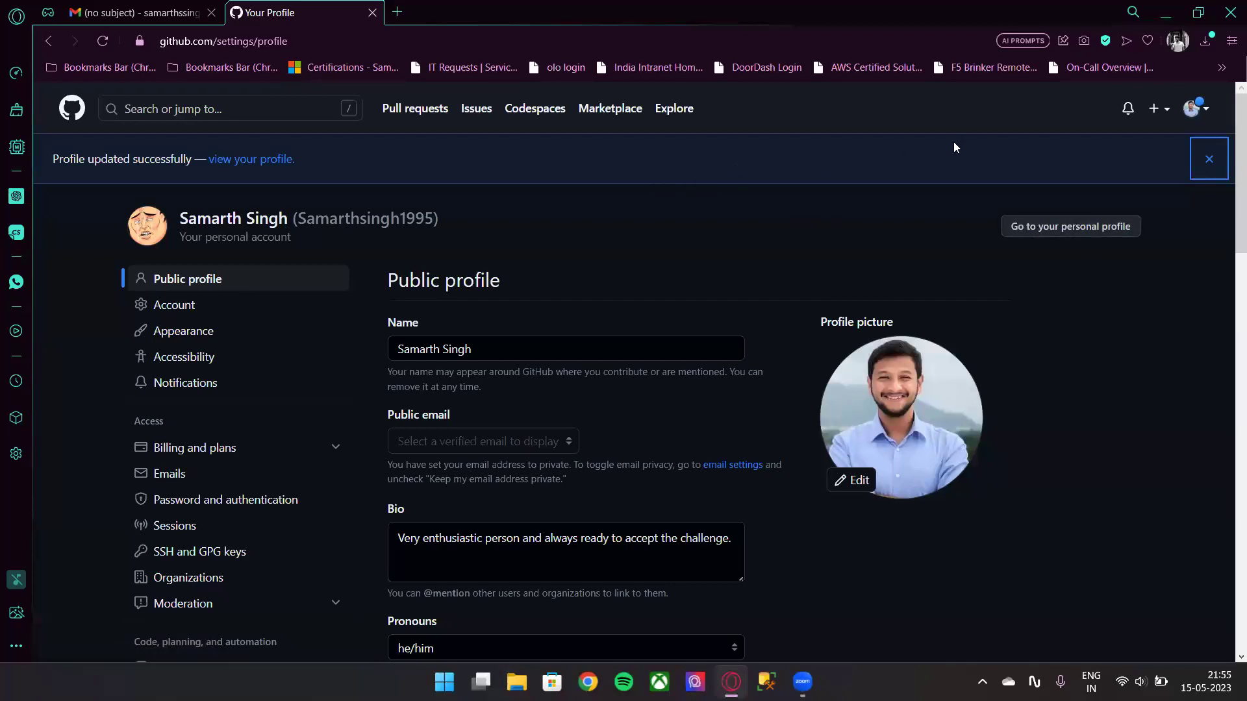
Step: Go to Your repositories from the avatar menu and start a new repository
left_click(1195, 109)
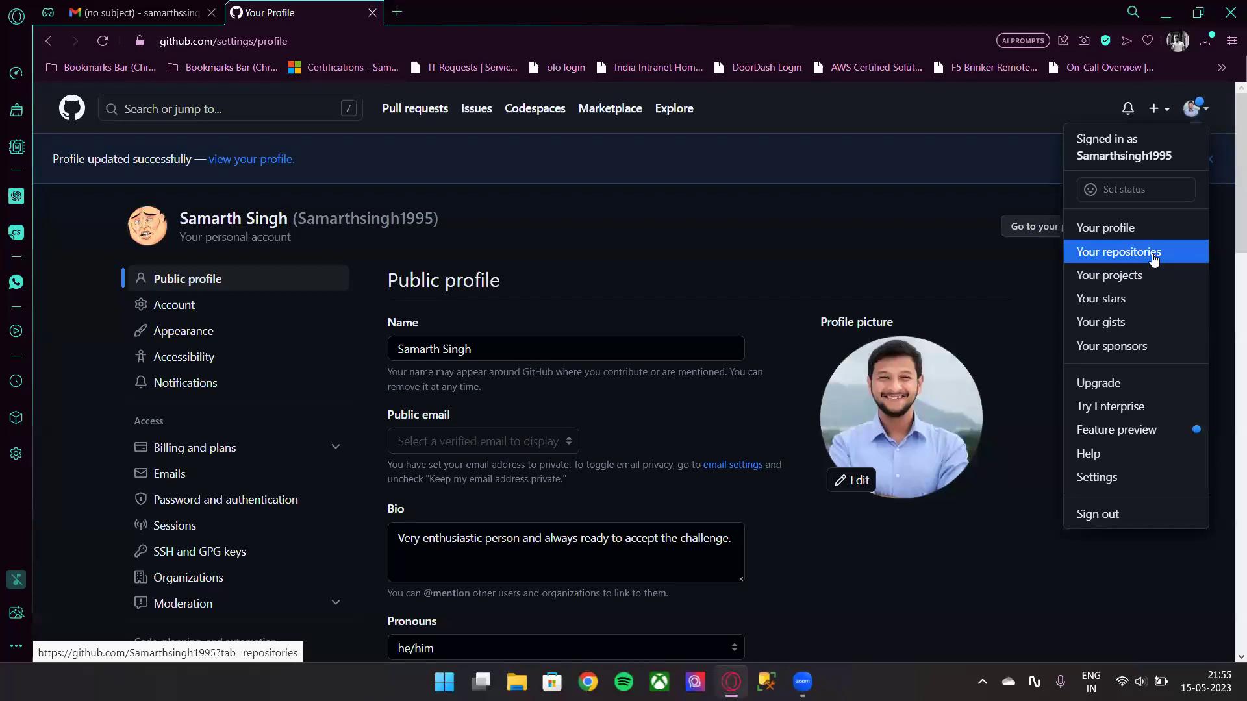
left_click(1153, 259)
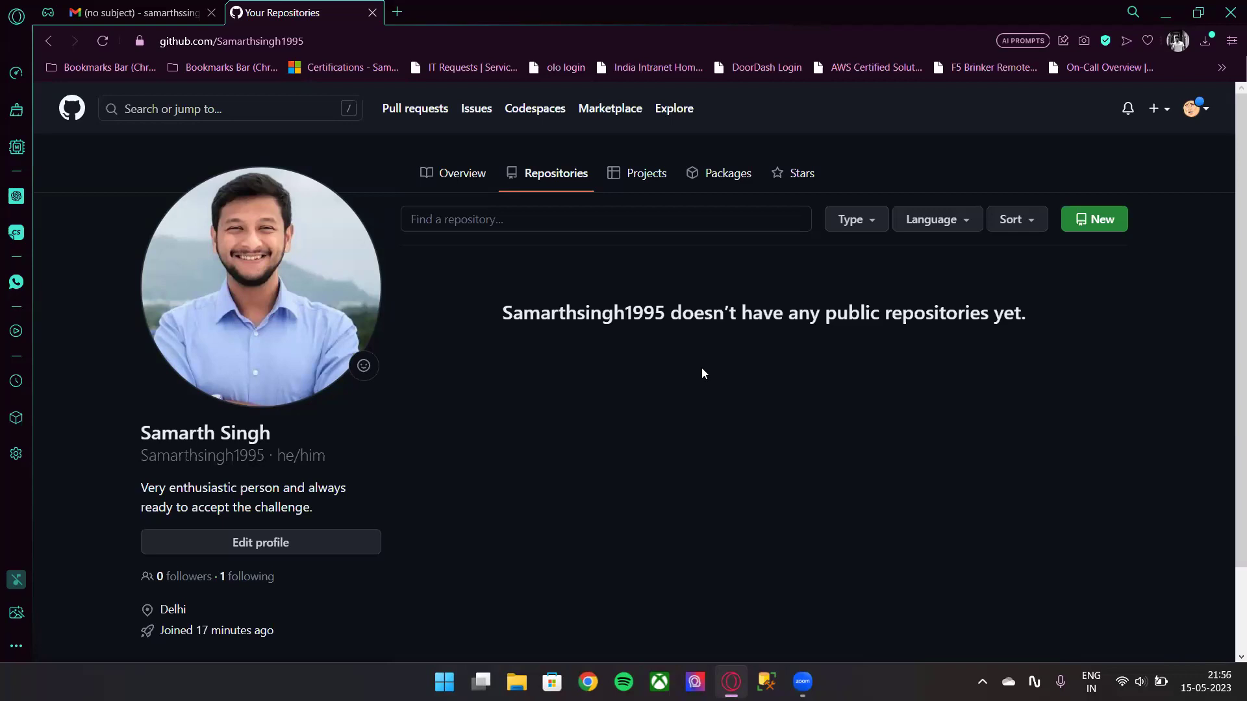
left_click(1065, 234)
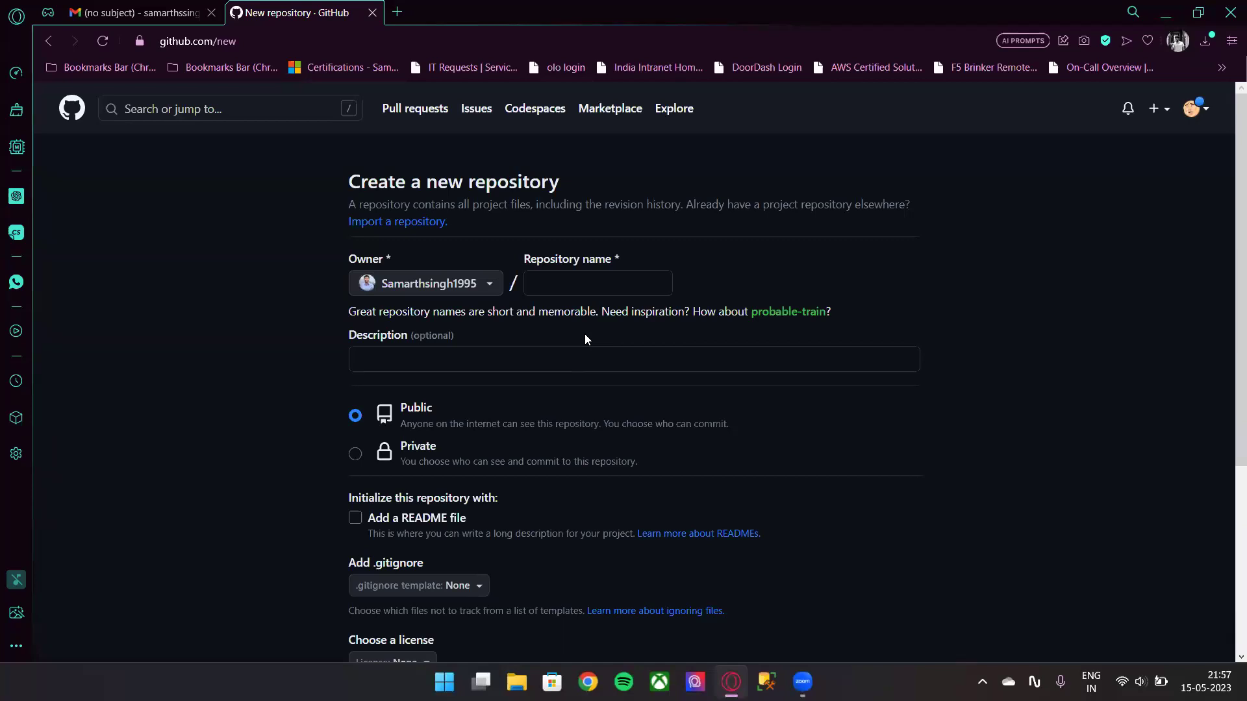
Step: Return to Your repositories from the account menu and begin a fresh new repository
left_click(588, 295)
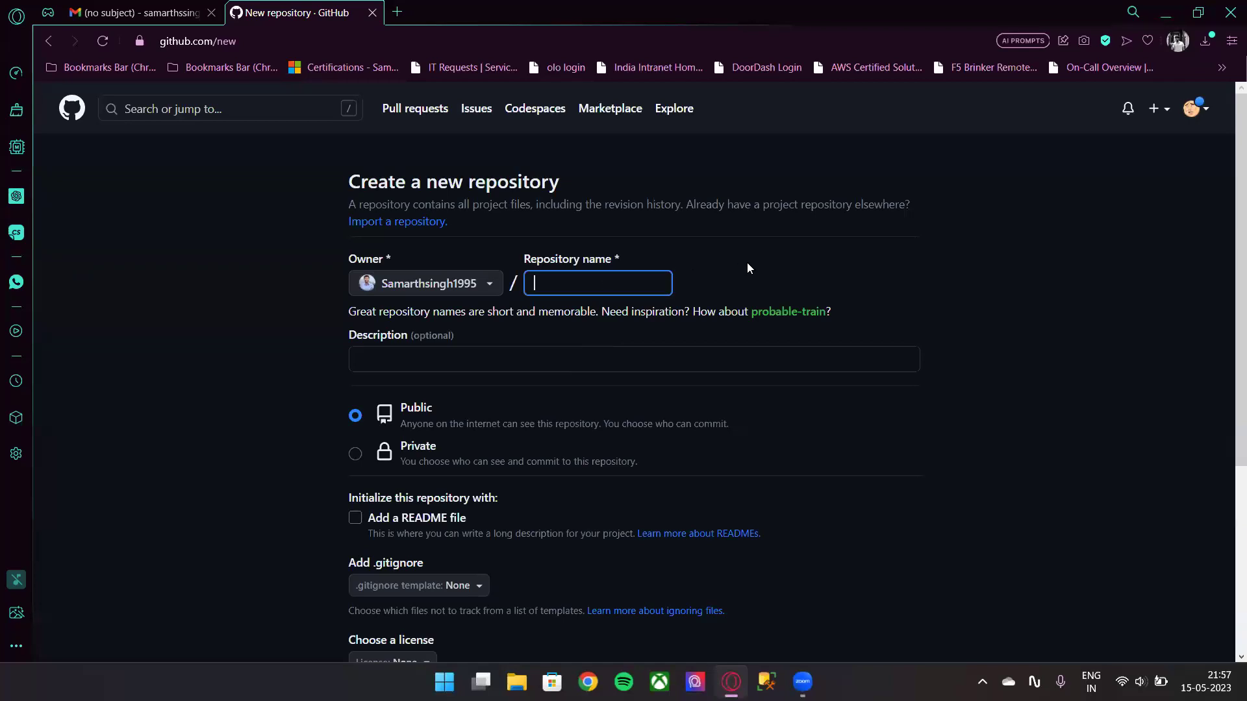
left_click(1195, 109)
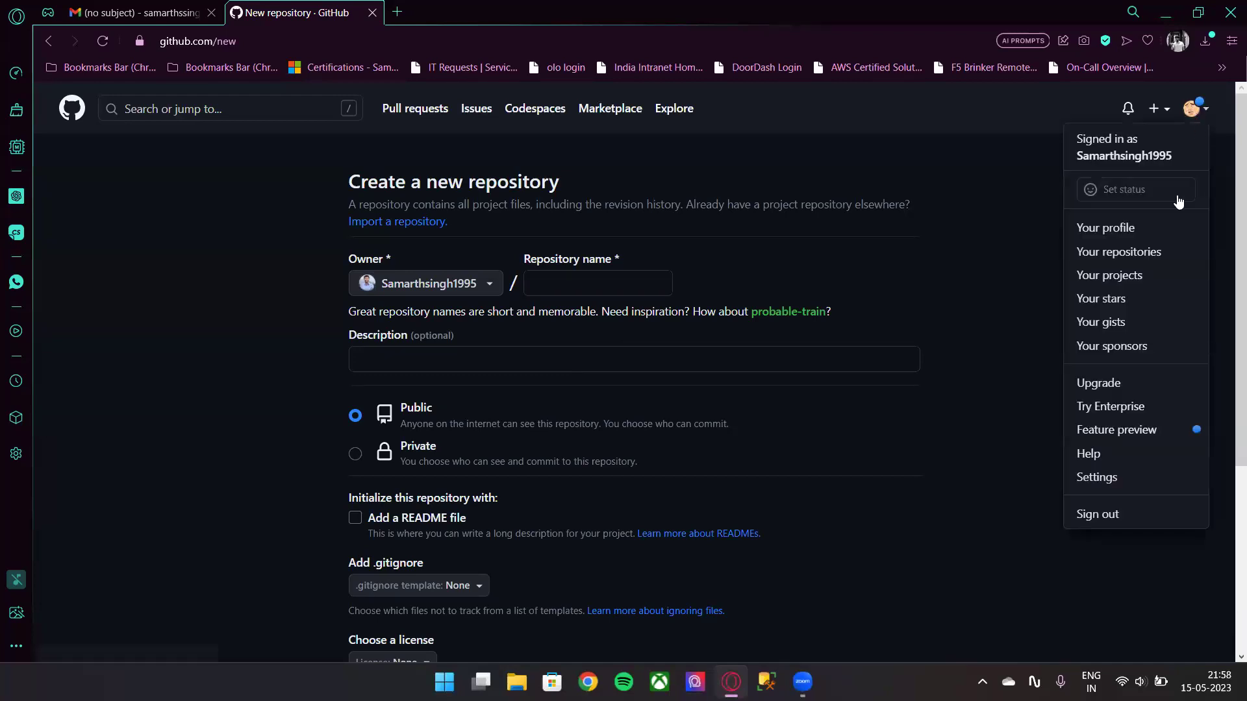
left_click(1148, 254)
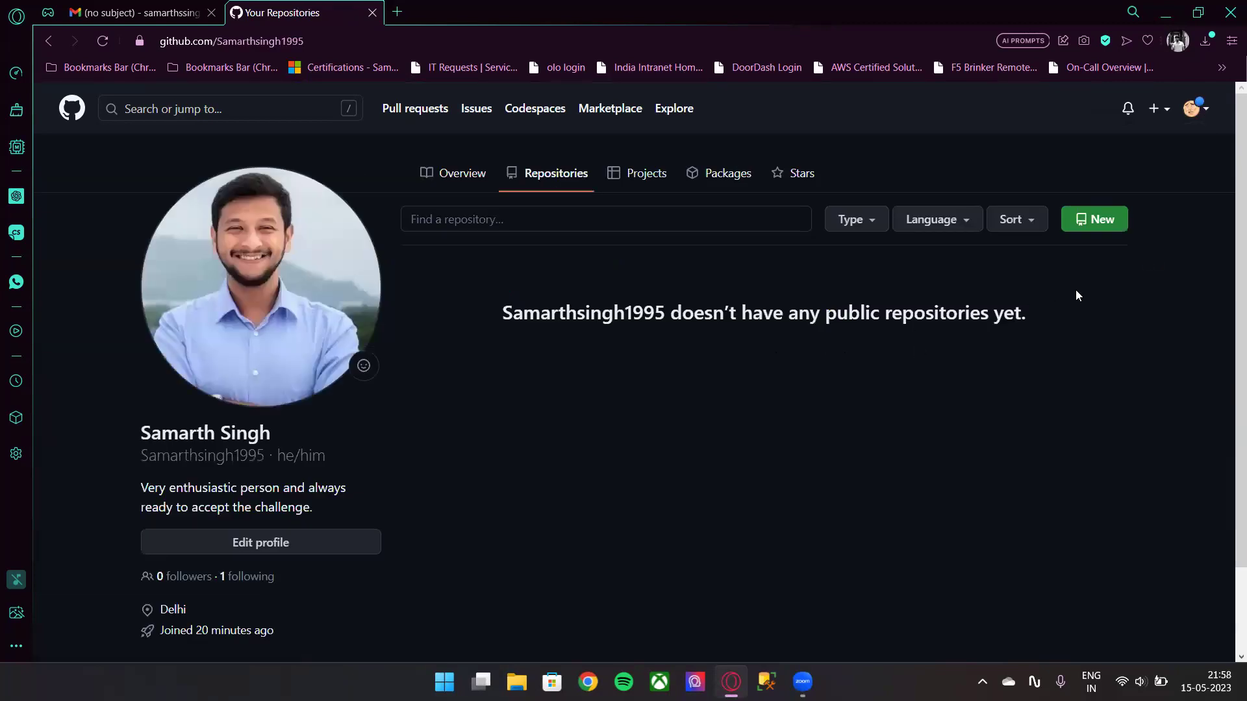
left_click(1112, 235)
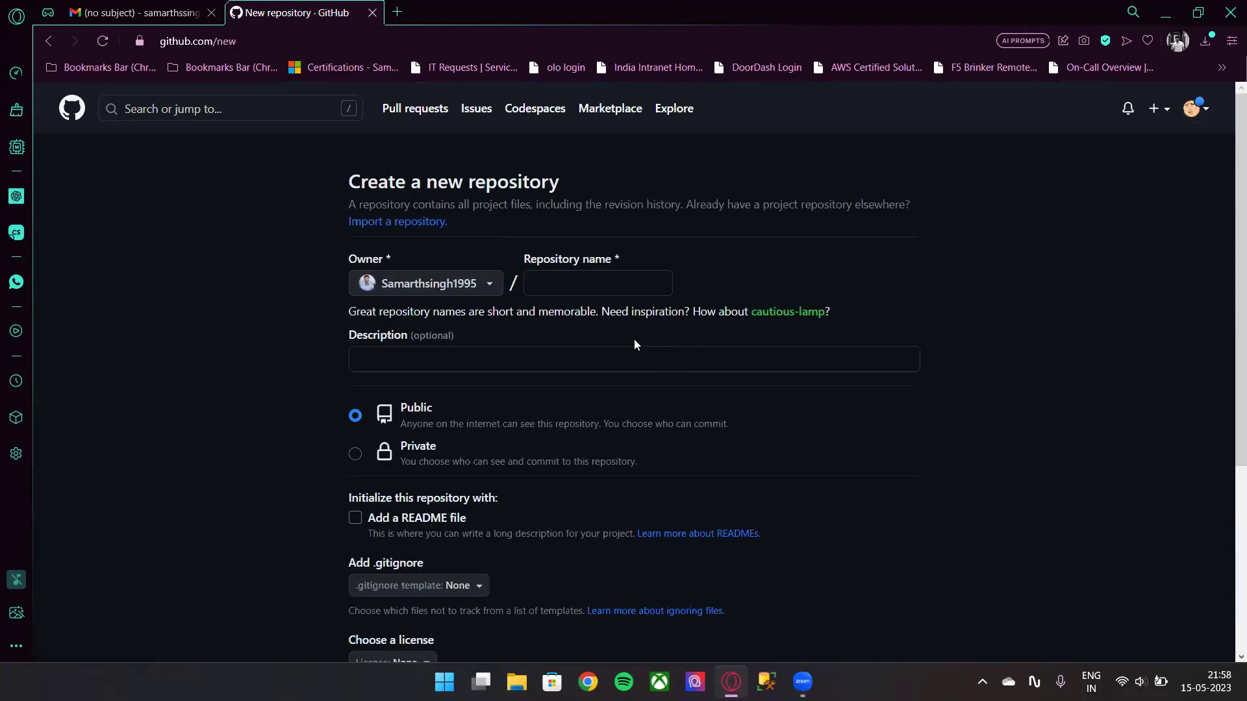
Step: Name the repository Excel_project, replacing the initially typed assignment1
left_click(617, 290)
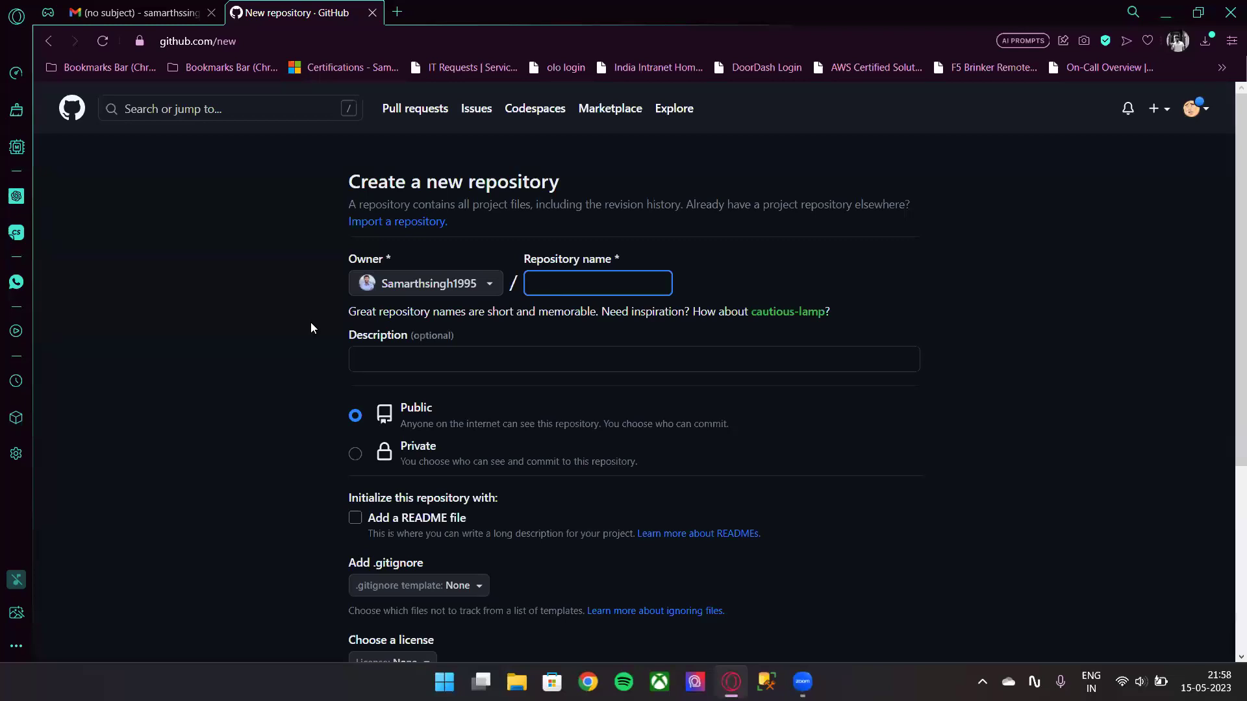
type("assign")
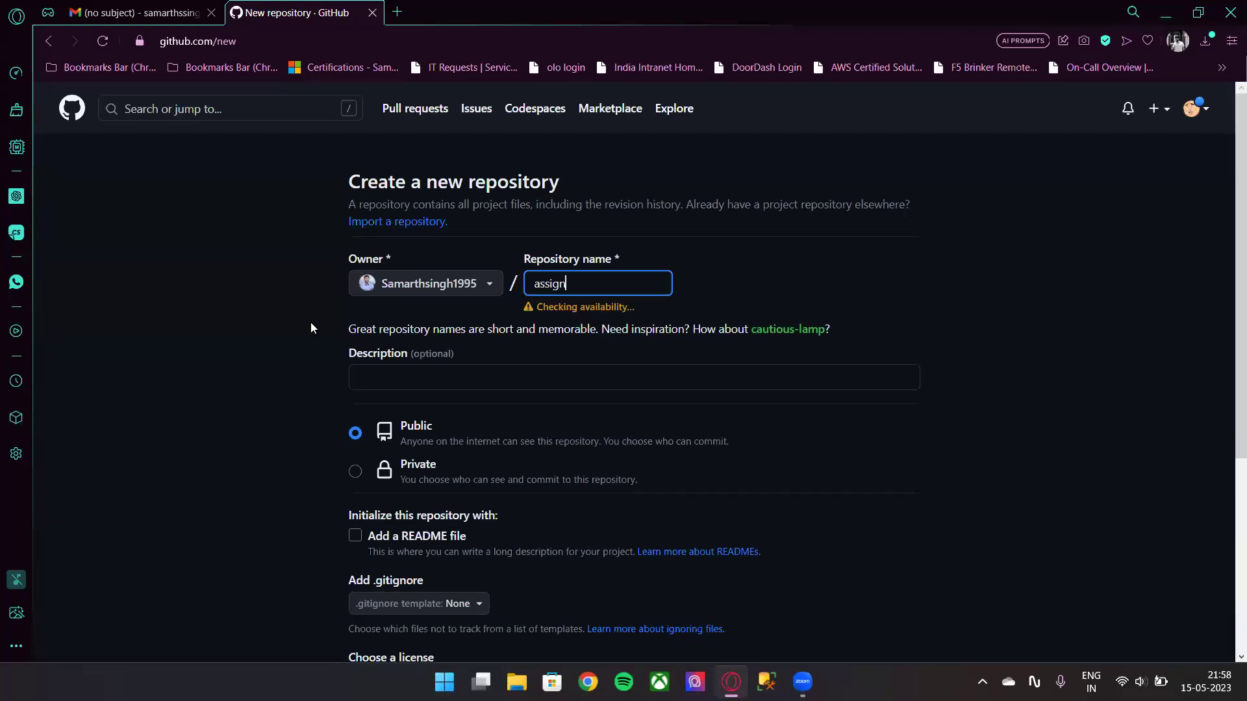
type("ment1")
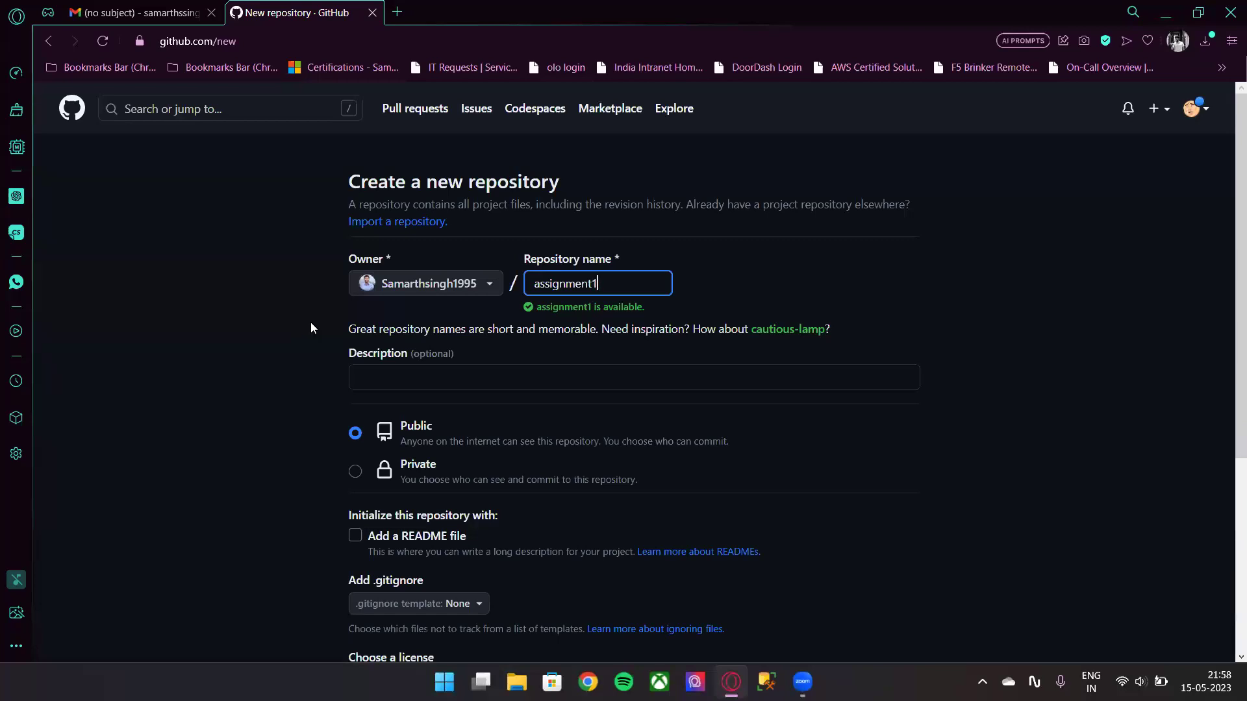
key("ctrl+a")
key("BackSpace")
type("Excel_pr")
type("ect")
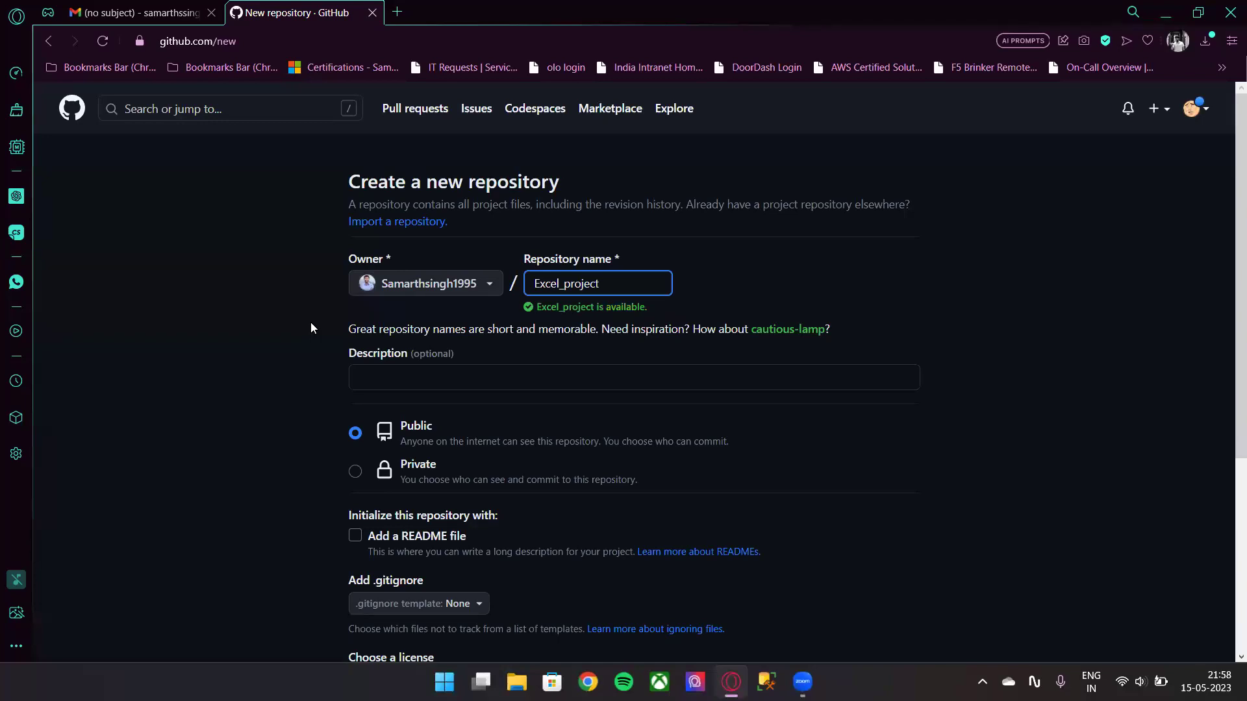
left_click(367, 377)
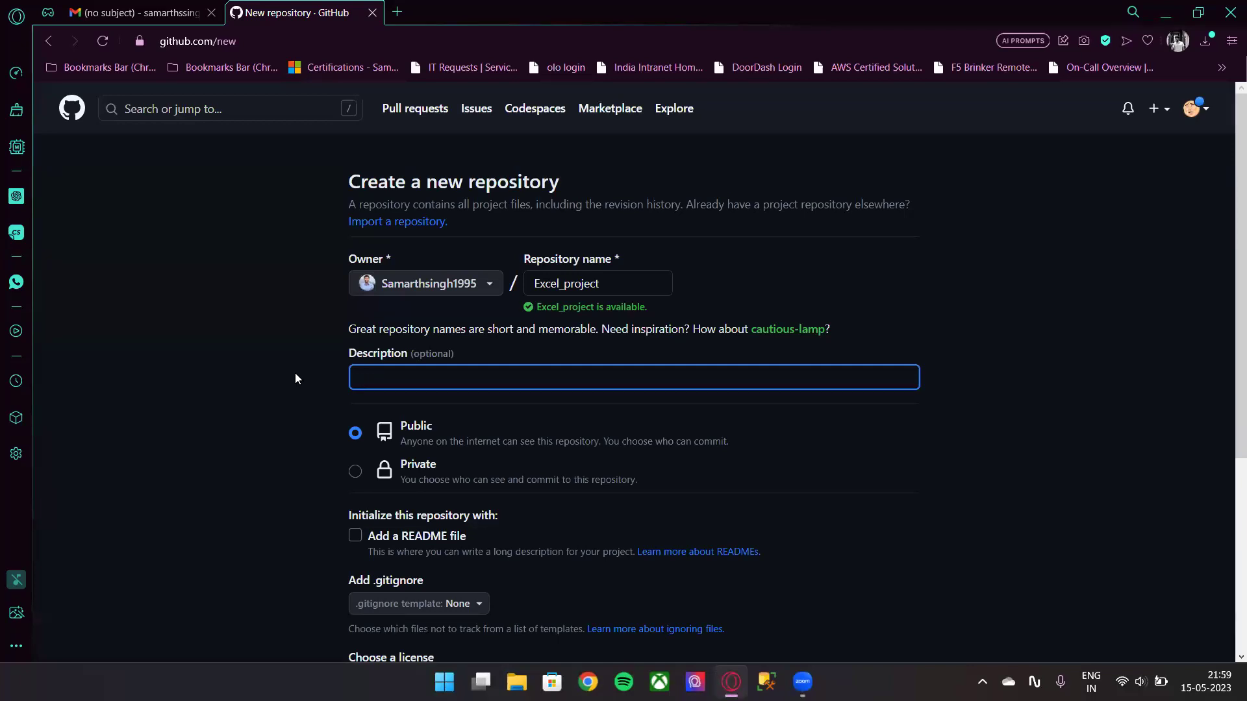
Step: Enter the description 'Created a sales analysis report on excel' and scroll to the form's bottom
type("Created a sales analysis report o")
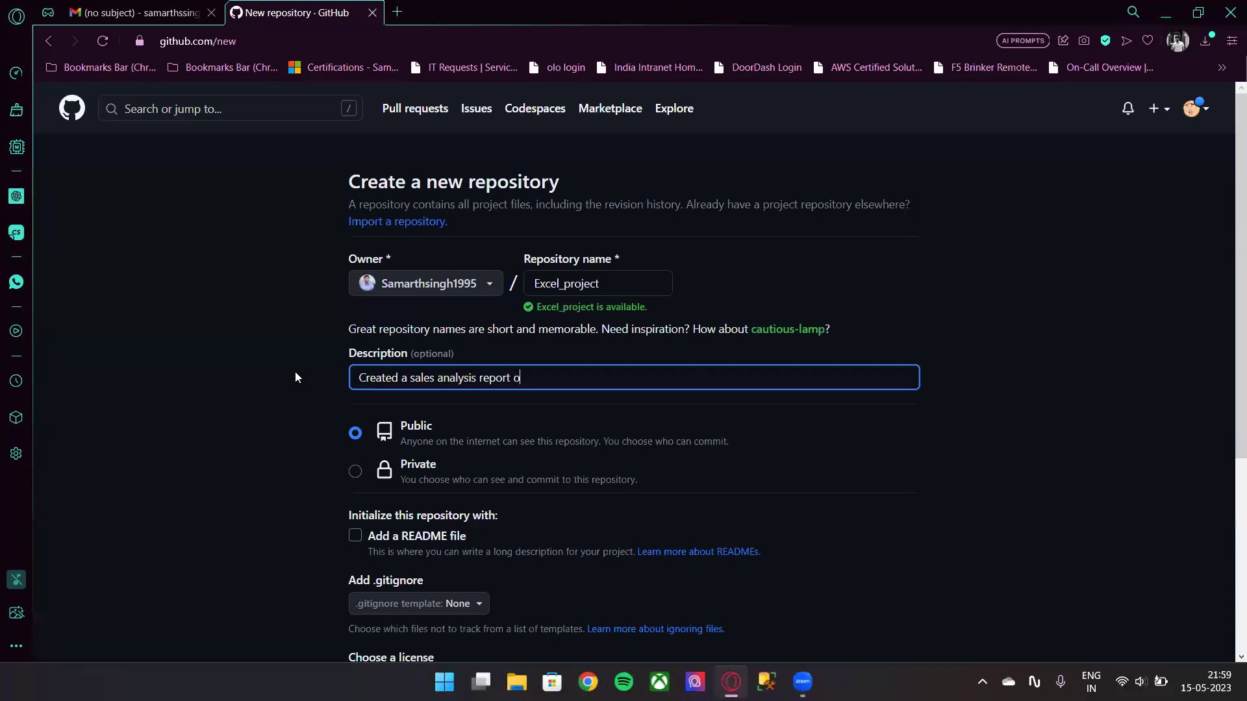
type("n excel")
left_click(296, 377)
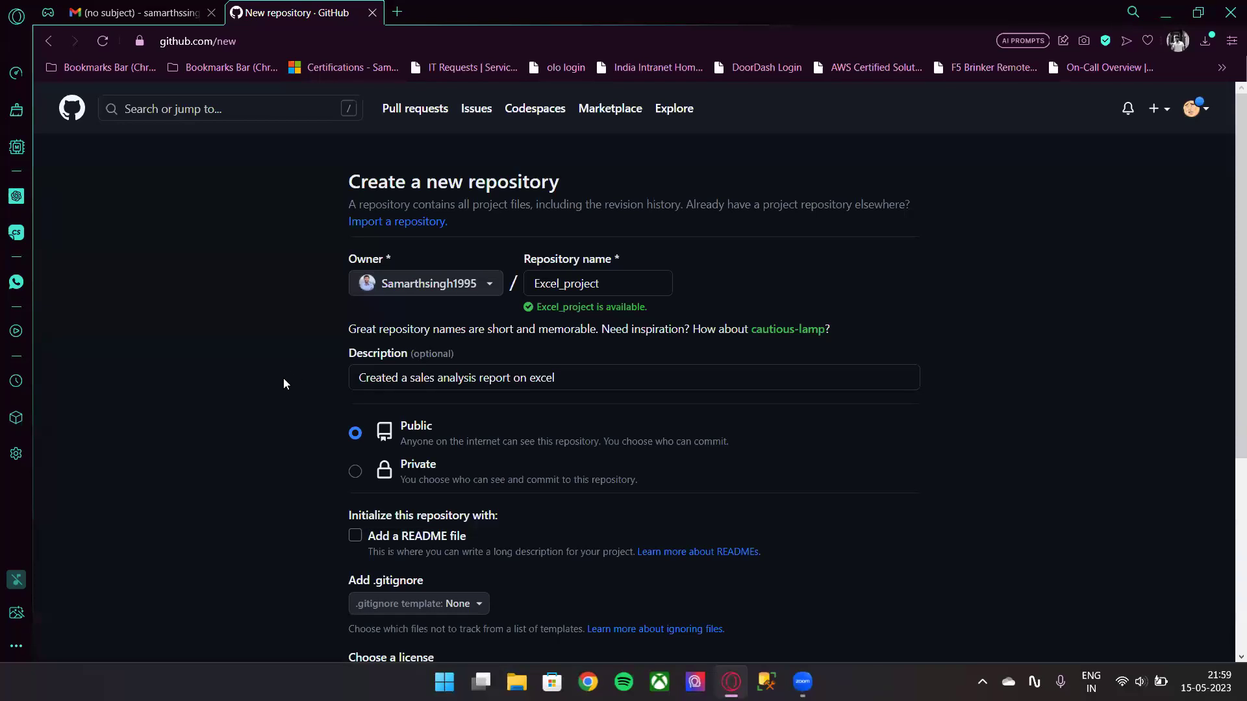
scroll(283, 384, "down", 1)
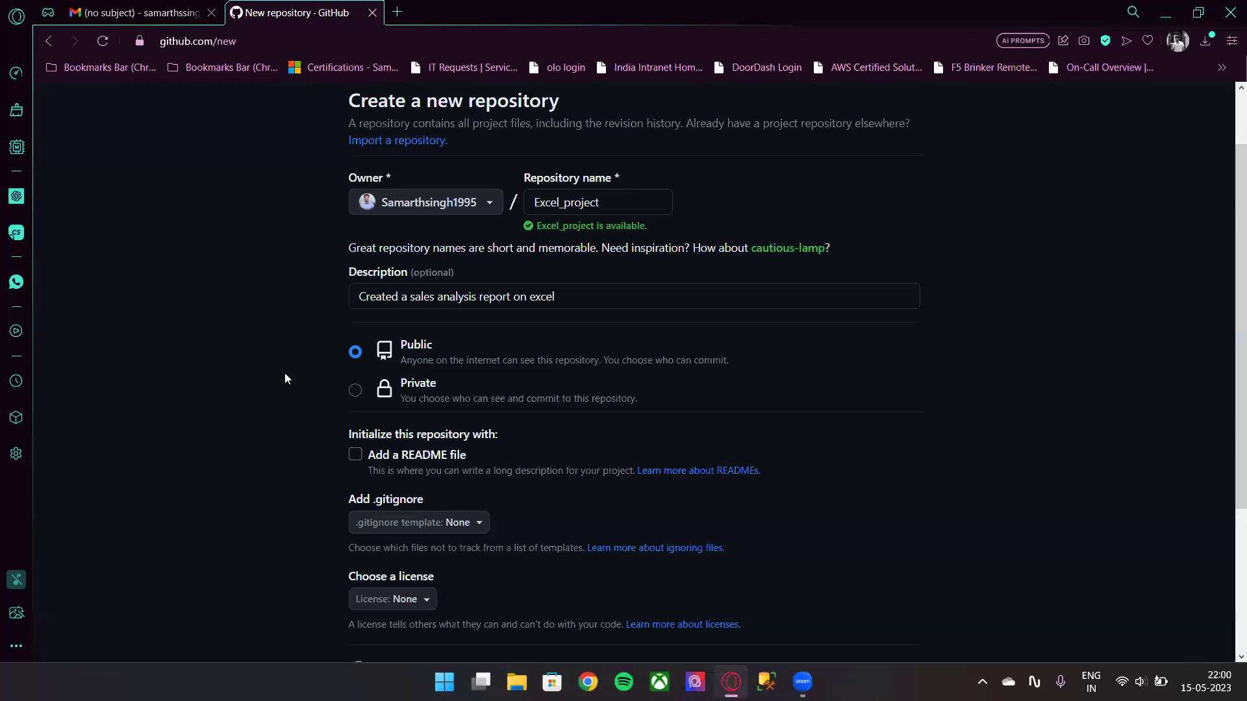
scroll(285, 379, "down", 1)
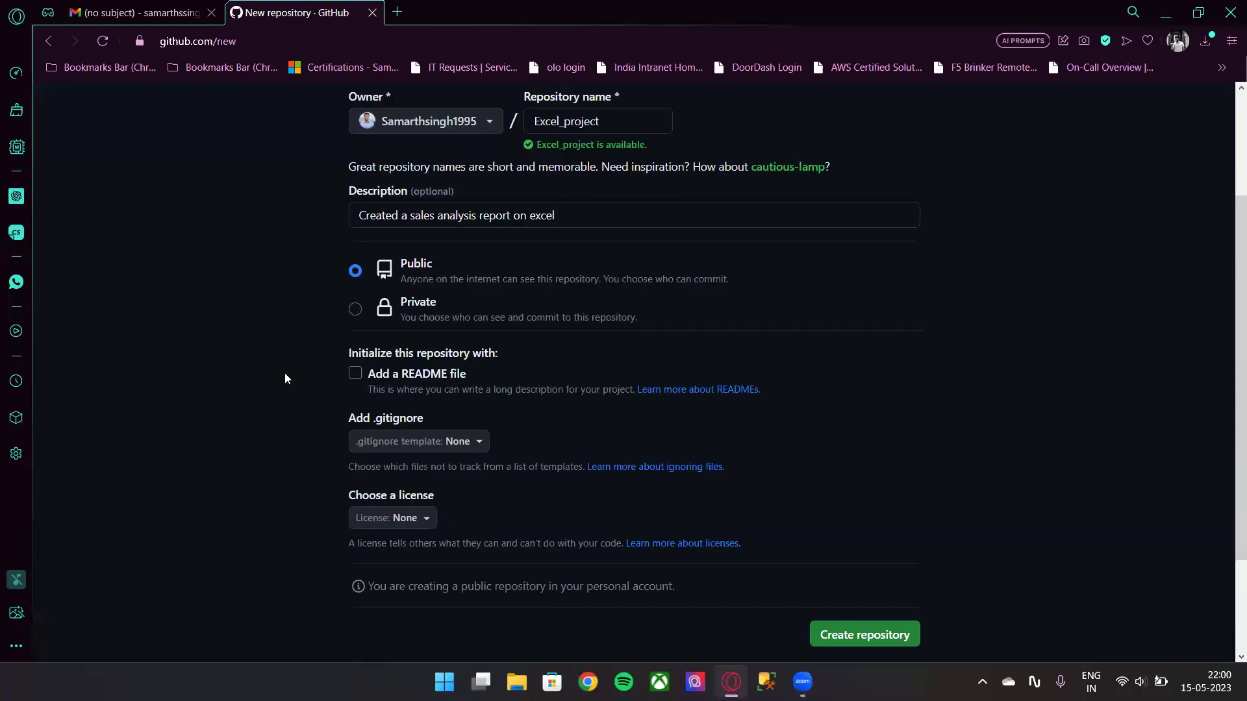
scroll(285, 378, "down", 1)
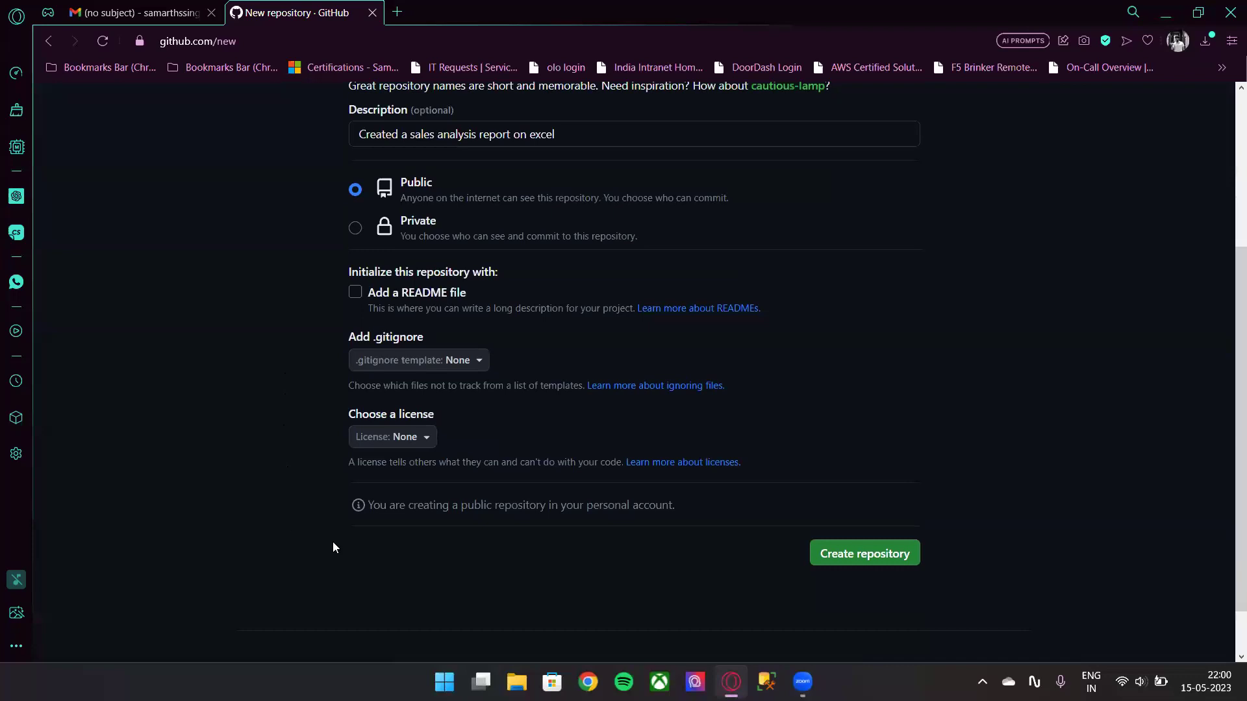
Step: Create the public Excel_project repository and follow its 'uploading an existing file' link
left_click(853, 562)
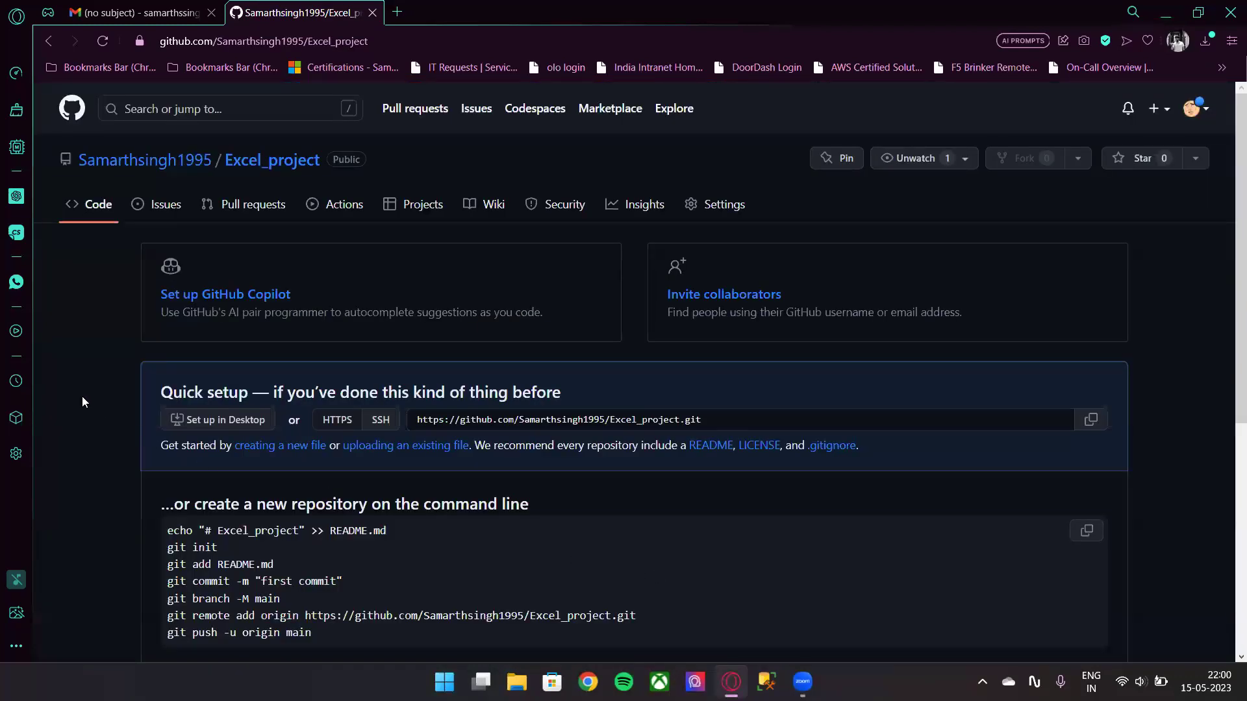
scroll(83, 401, "down", 1)
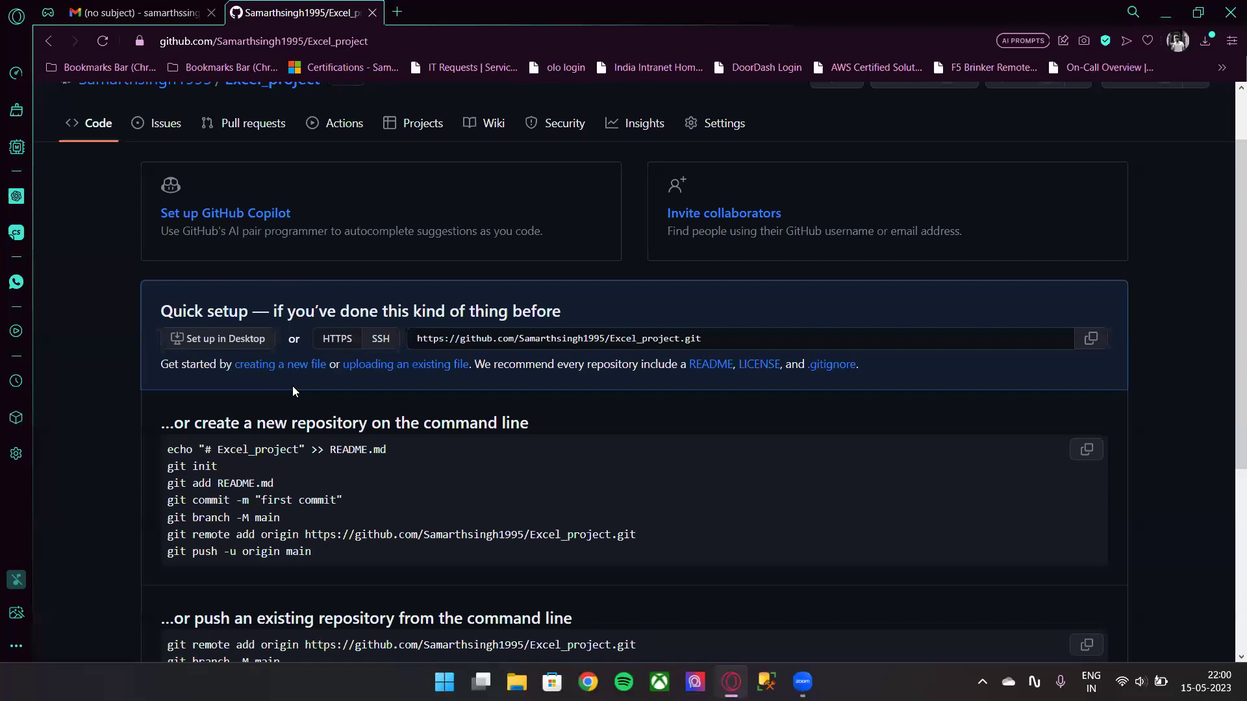
left_click(380, 369)
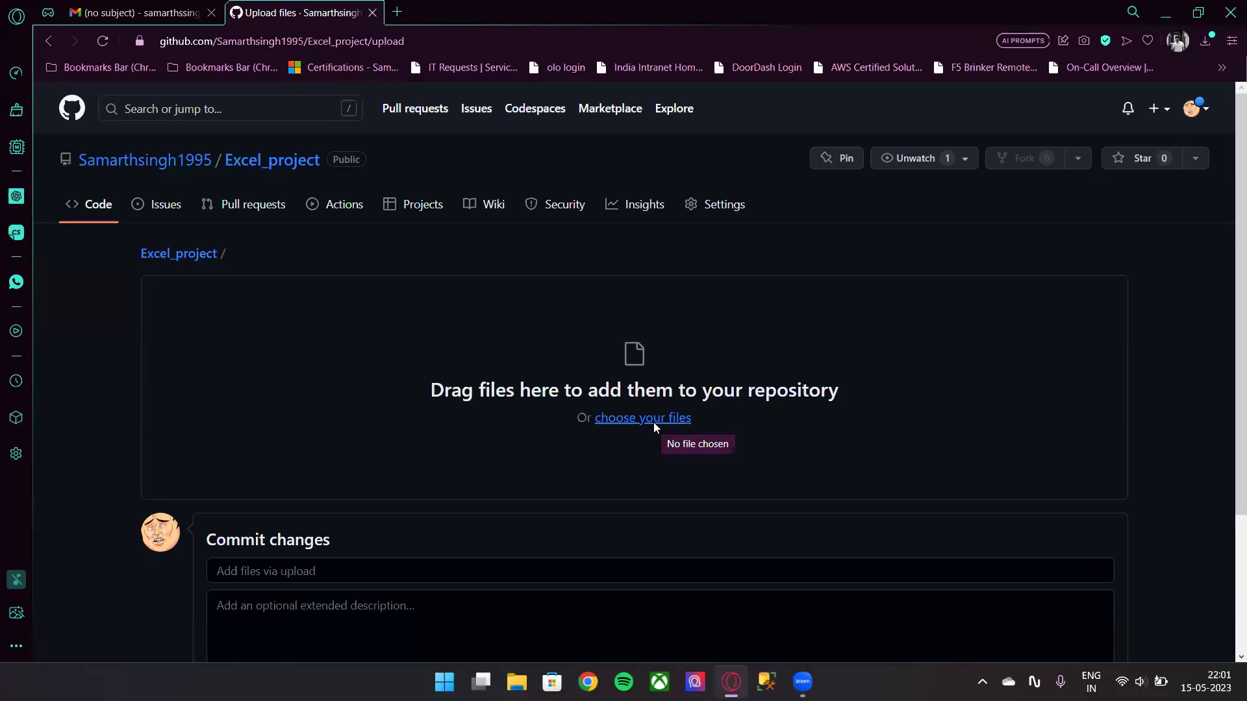
Step: Upload Excel_Assignments.docx from the Downloads folder to the repository
left_click(653, 422)
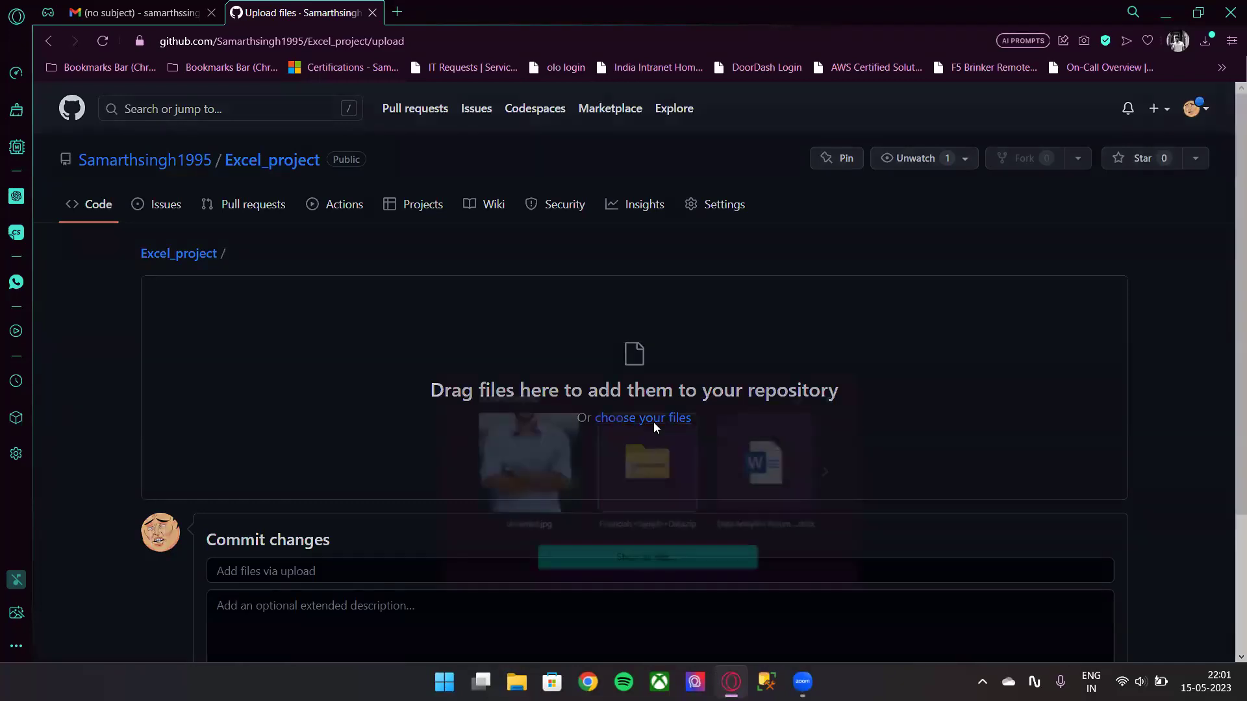
left_click(698, 564)
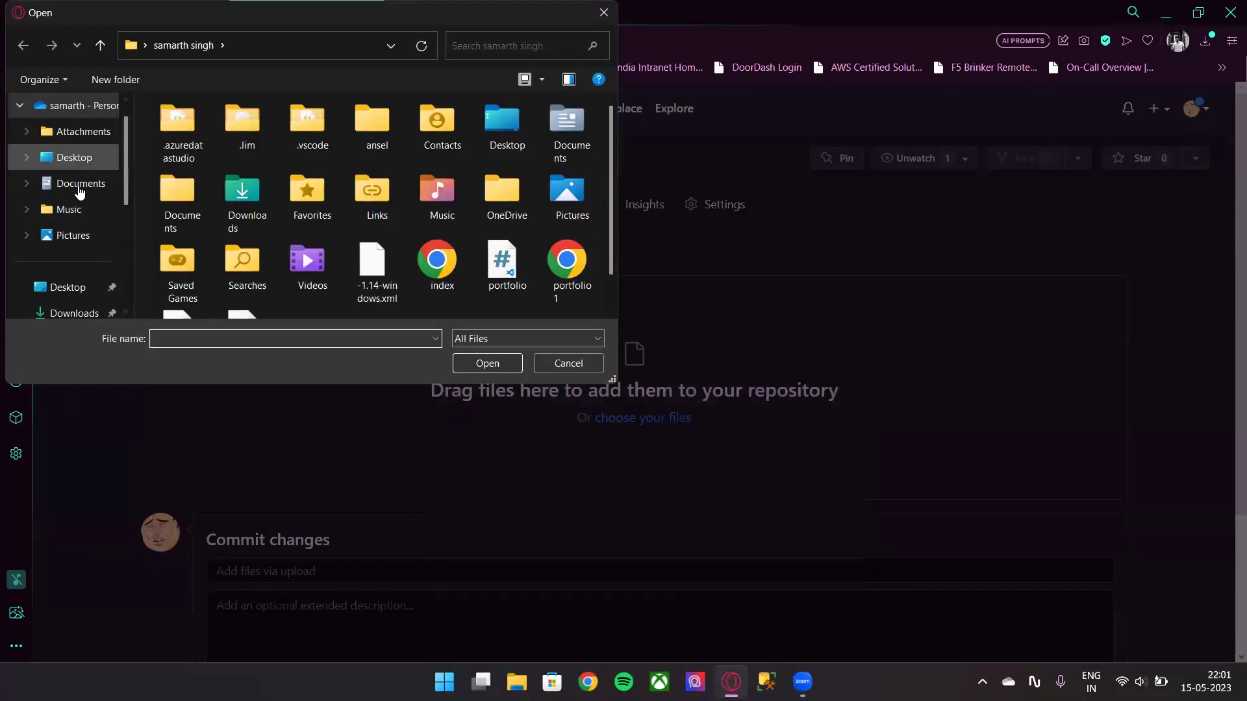
left_click(65, 313)
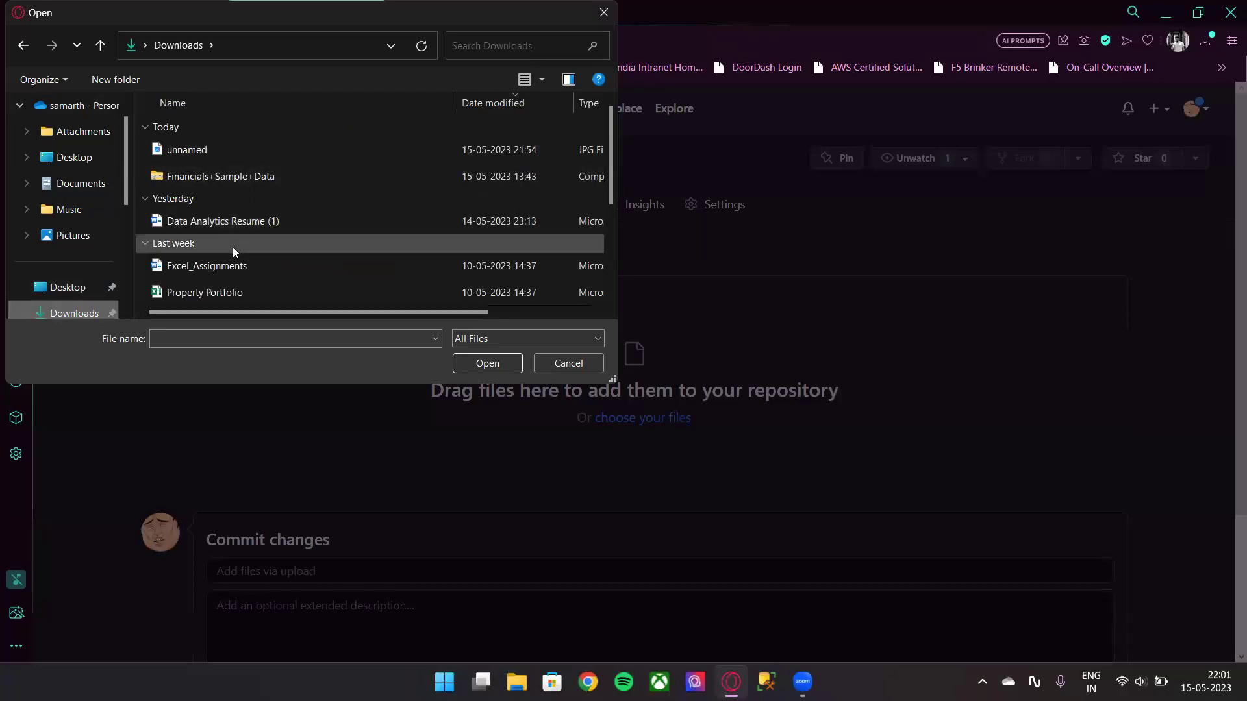
left_click(225, 269)
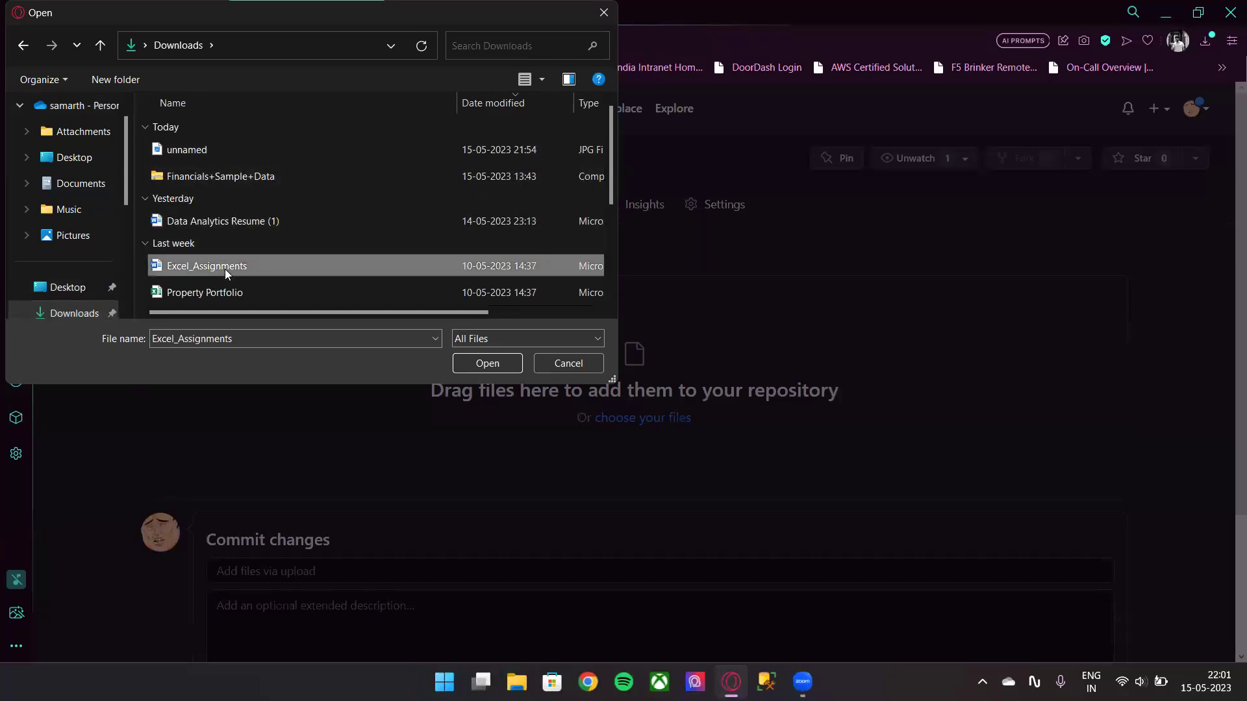
scroll(225, 269, "down", 1)
left_click(466, 364)
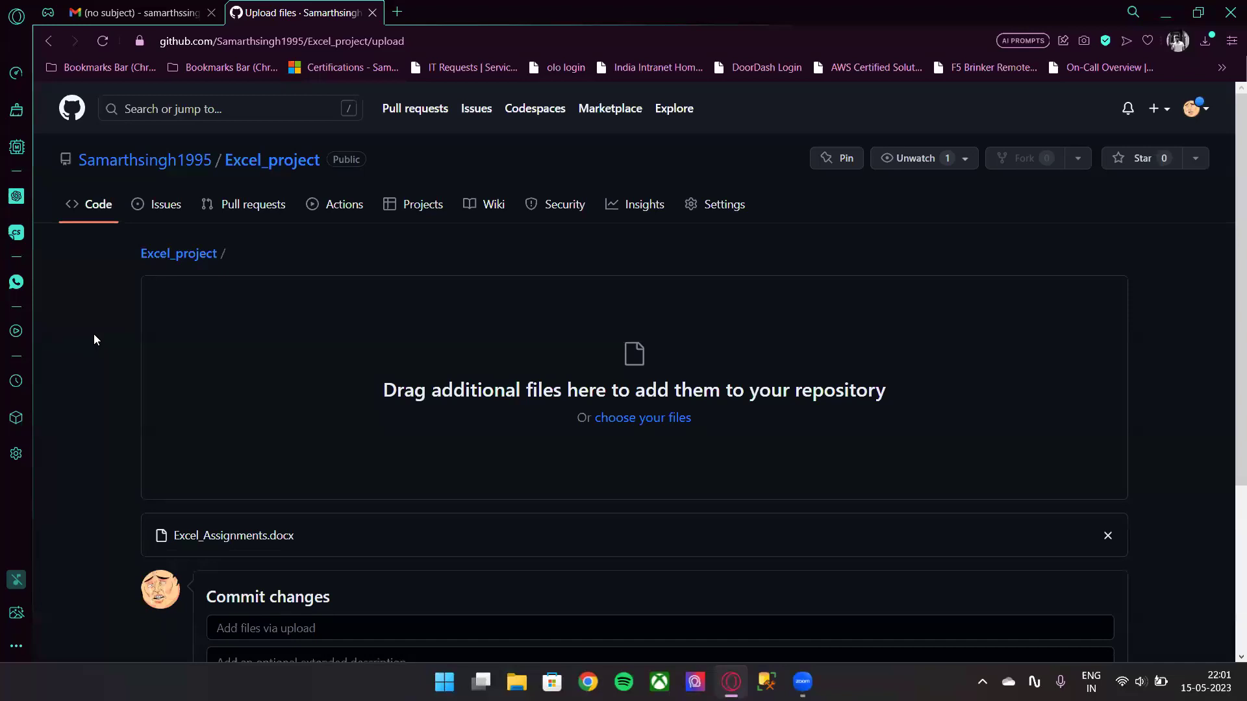
Step: Write commit title 'Sales analysis' and extended description 'Sales analysis done' for the upload
scroll(94, 334, "down", 3)
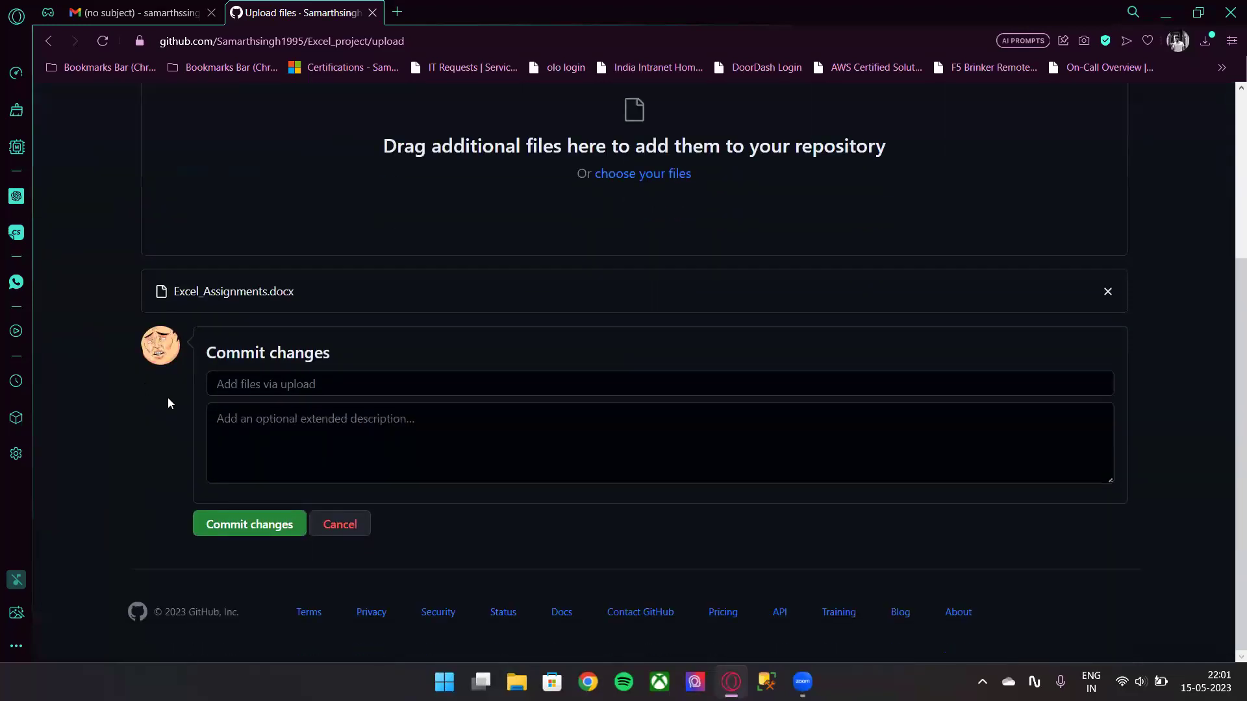
left_click(328, 393)
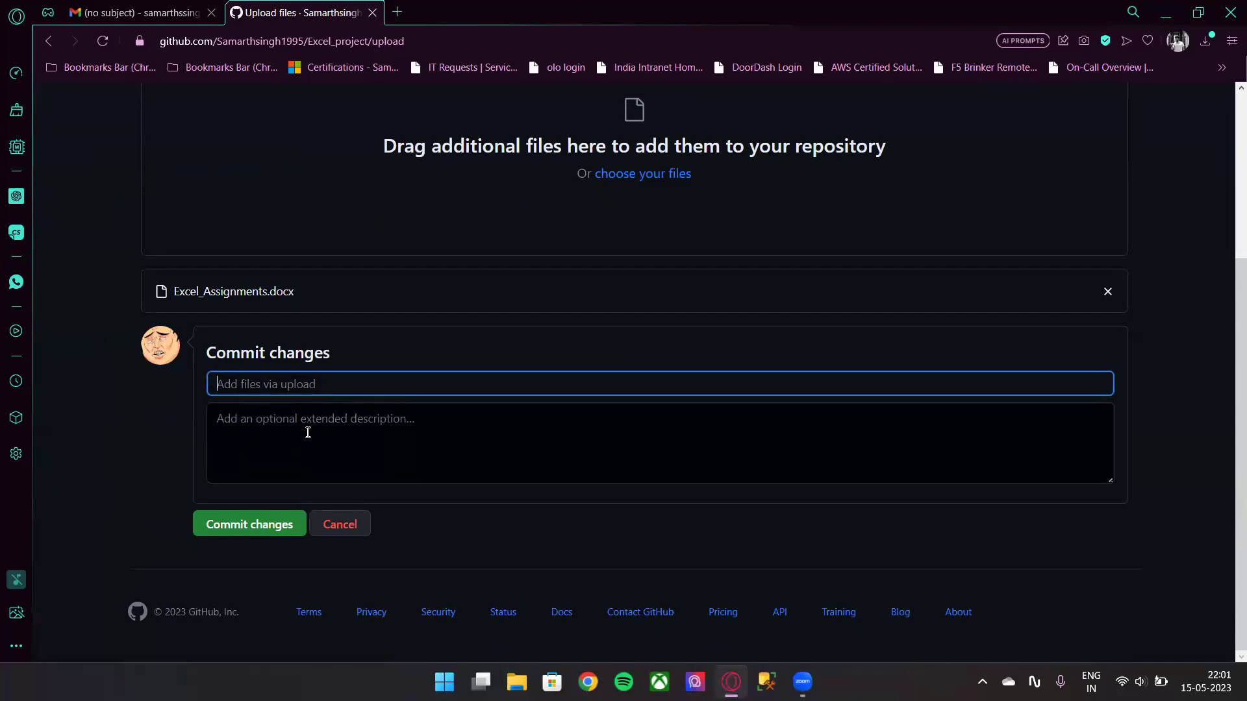
left_click(308, 432)
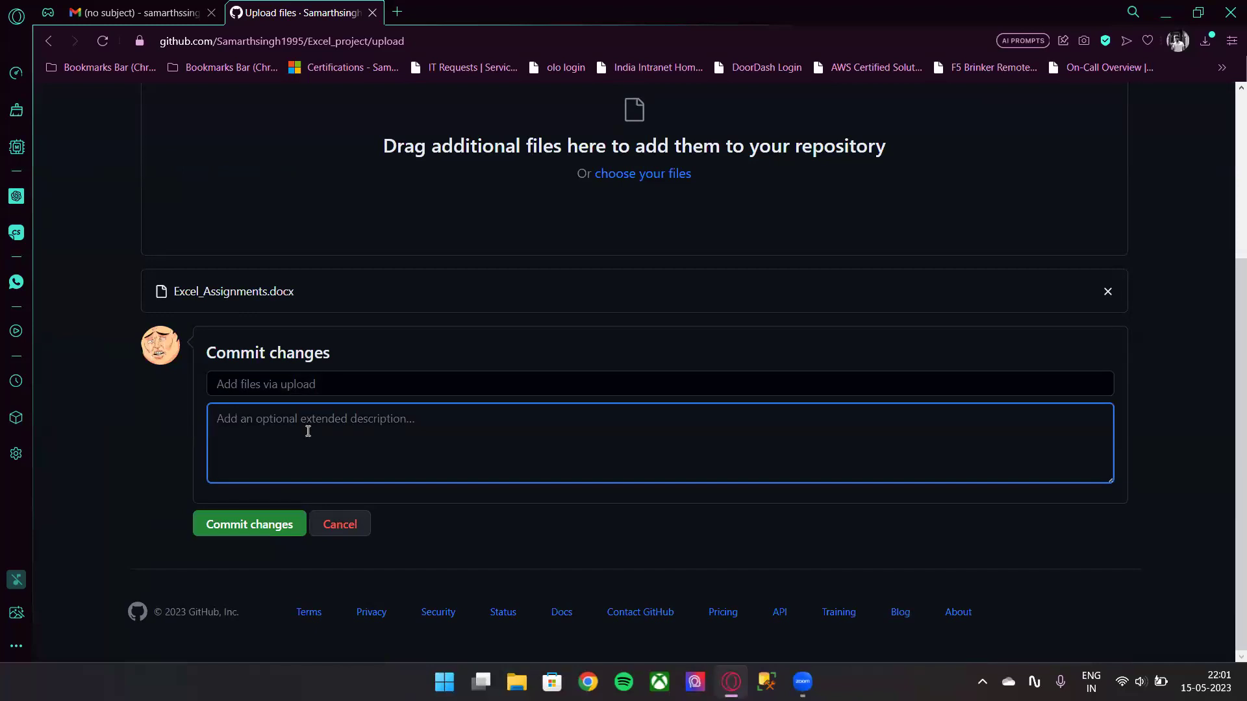
left_click(303, 392)
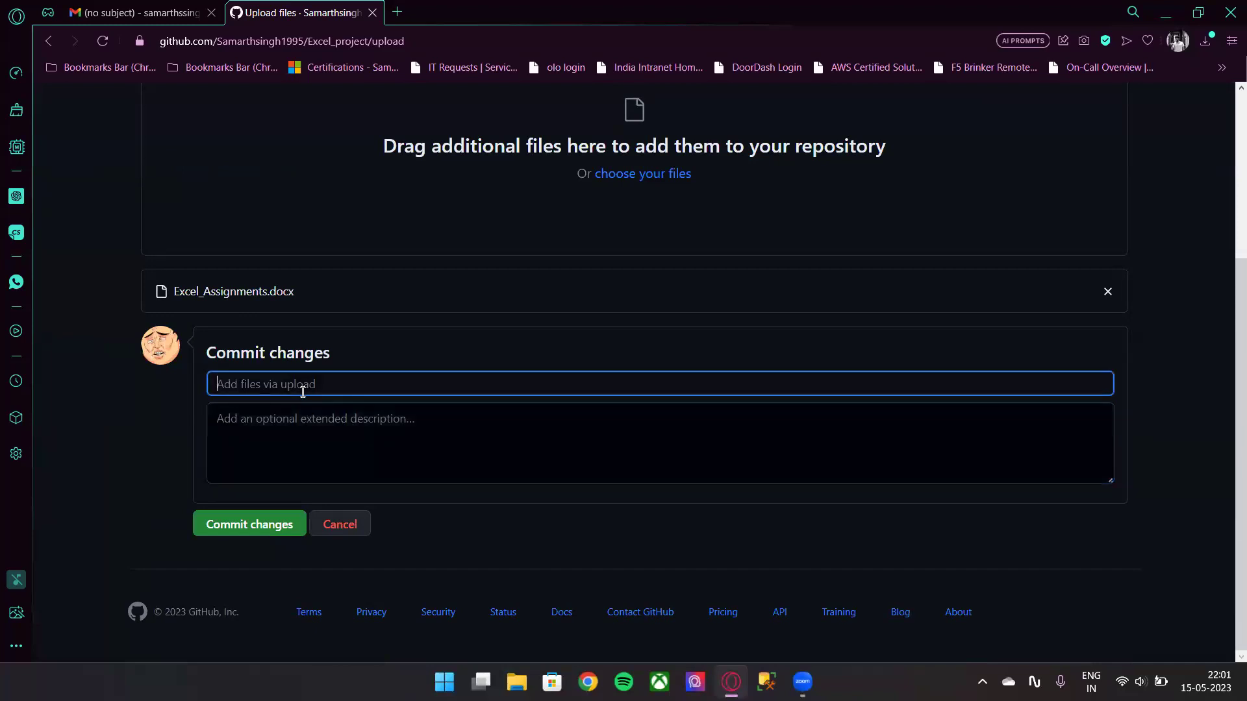
left_click(283, 421)
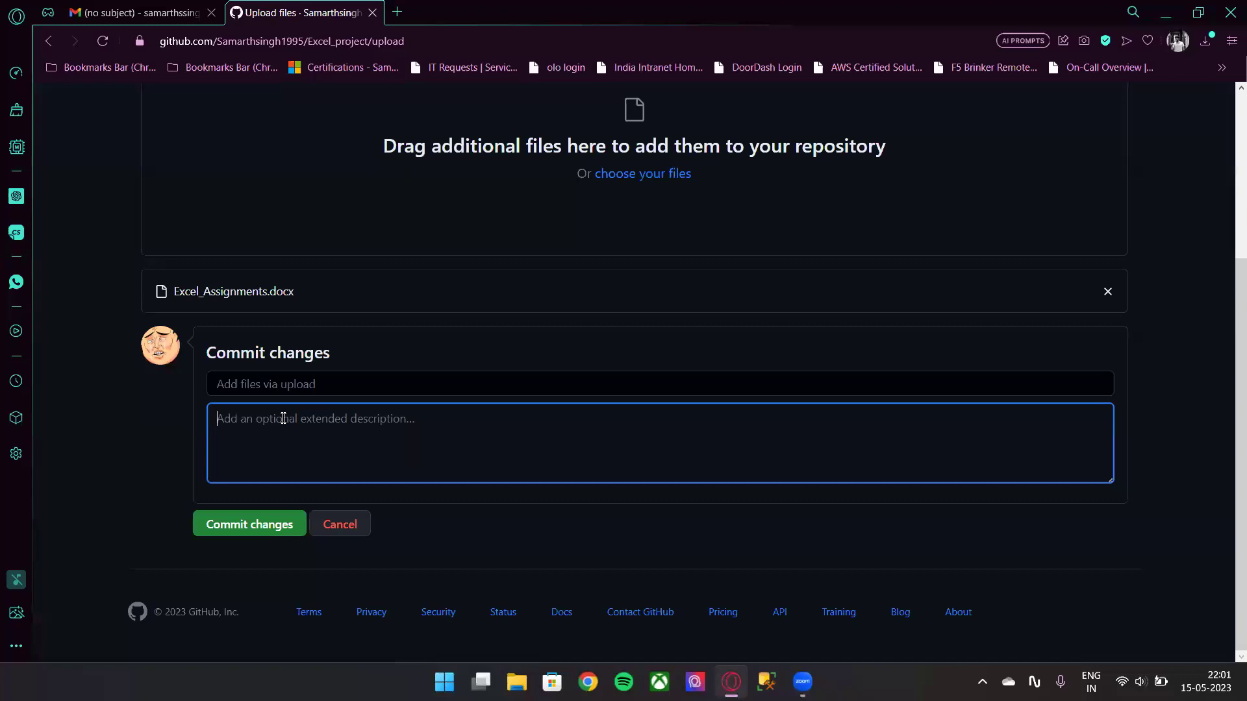
type("Sales analysi")
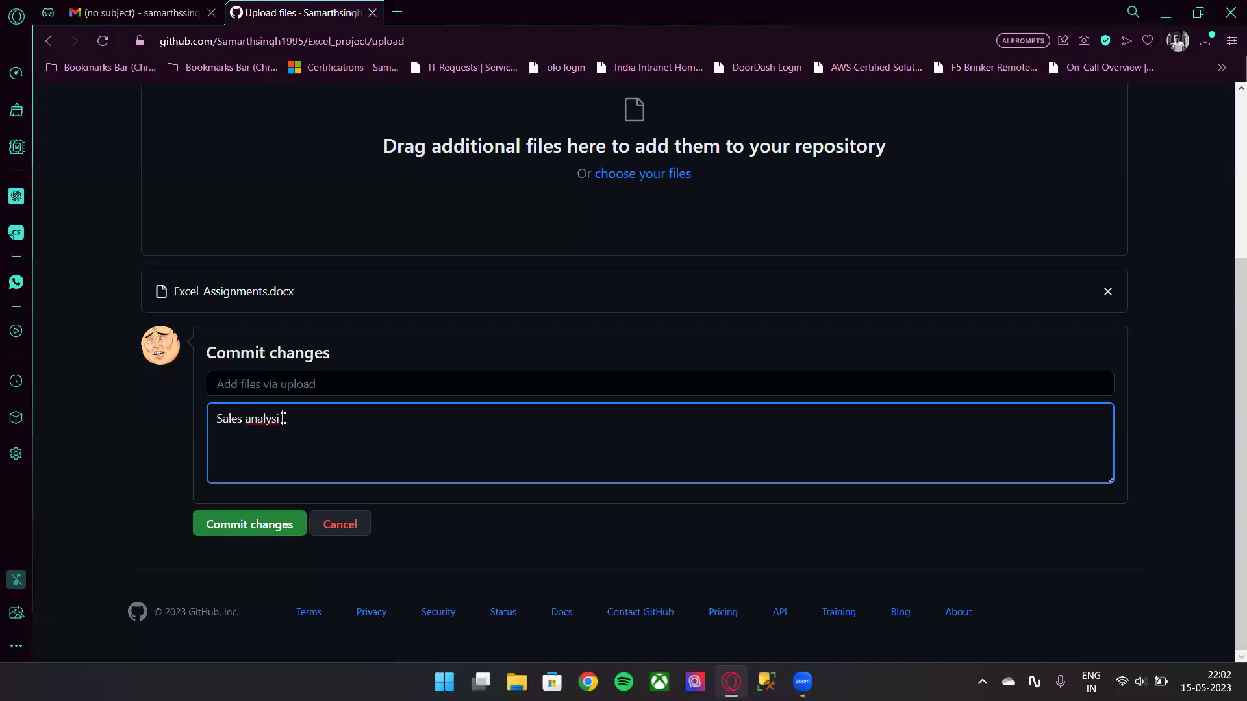
key("BackSpace")
type("is done")
left_click(270, 387)
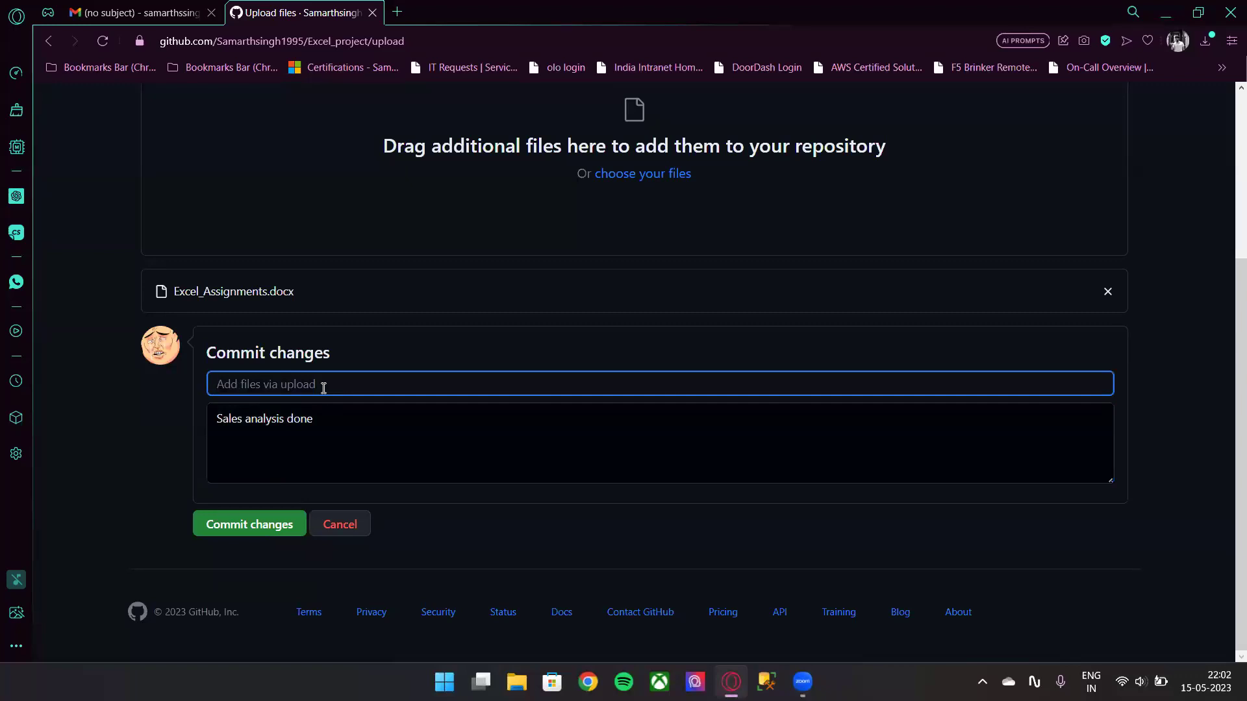
type("Sales analysis")
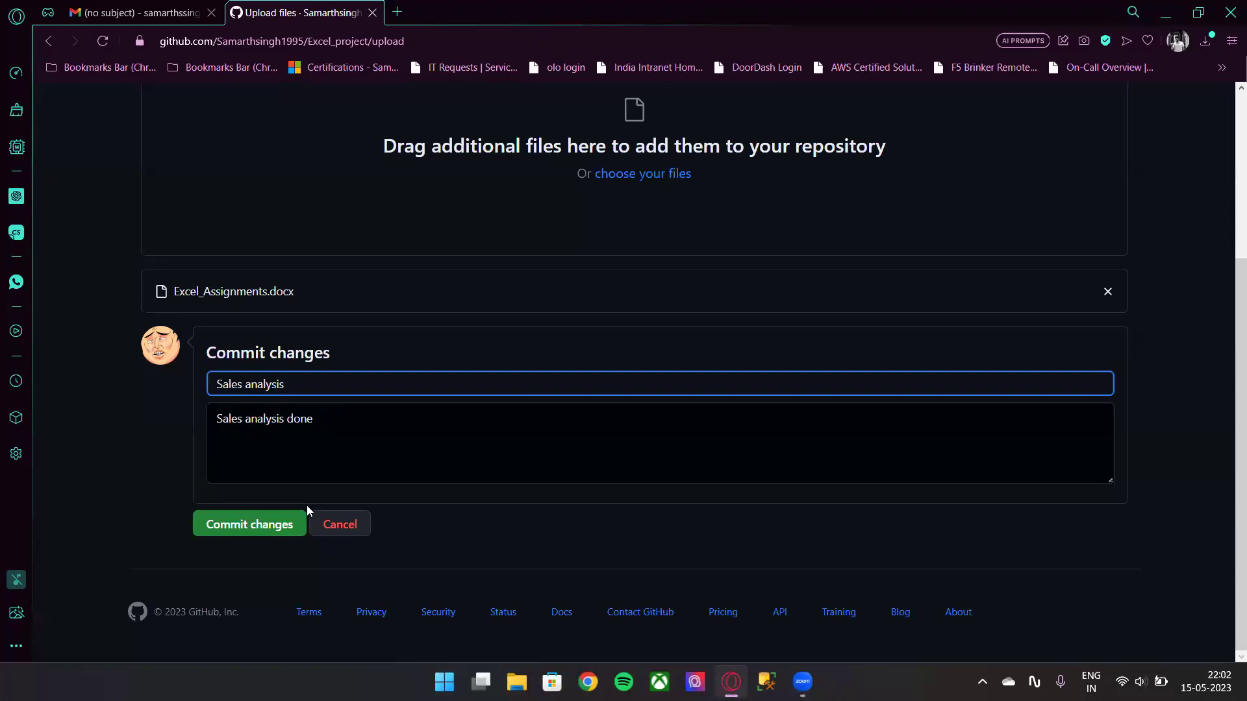
Step: Commit Excel_Assignments.docx as 'Sales analysis' to Excel_project's main branch
left_click(265, 539)
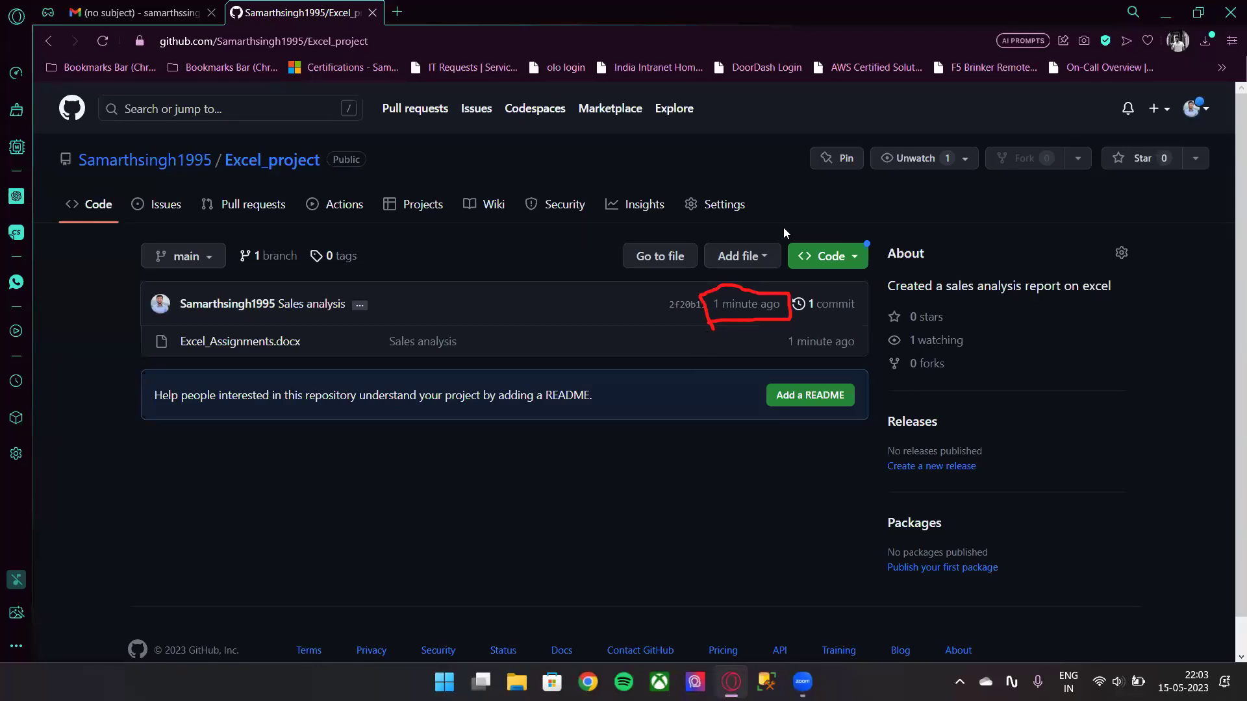
left_click(891, 66)
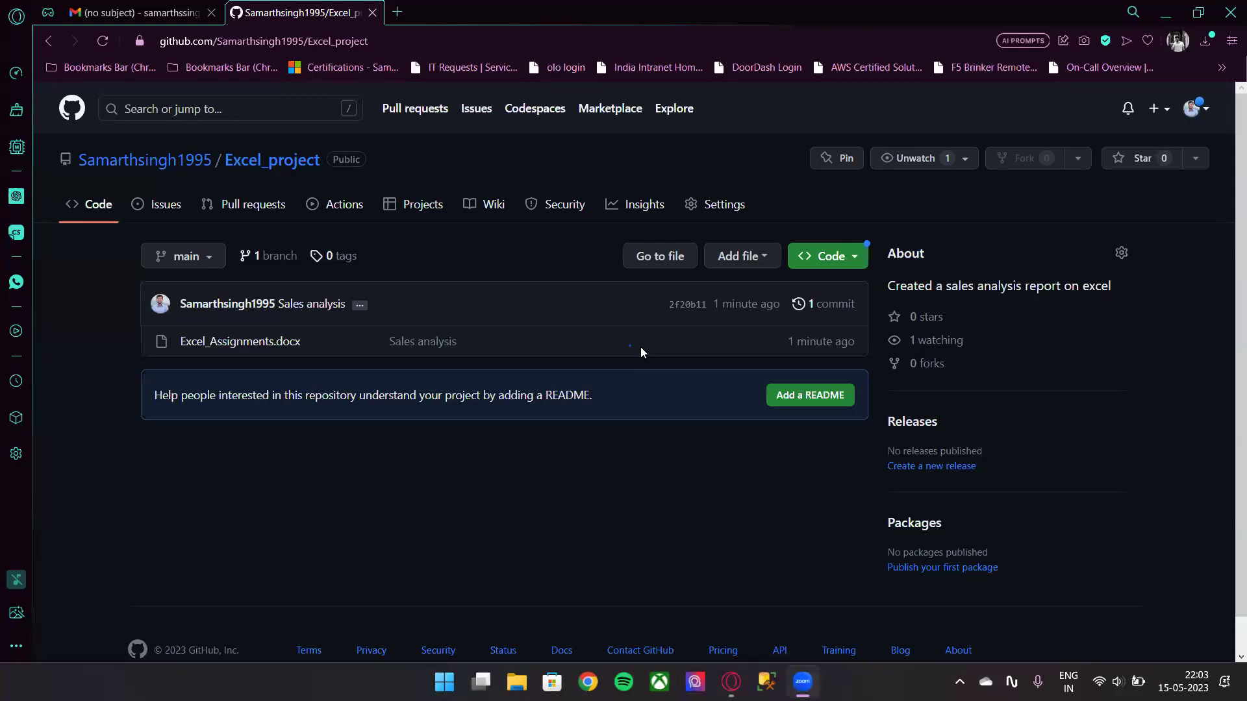
Step: Open Excel_Assignments.docx in Excel_project and download it as Excel_Assignments (2).docx
left_click(272, 346)
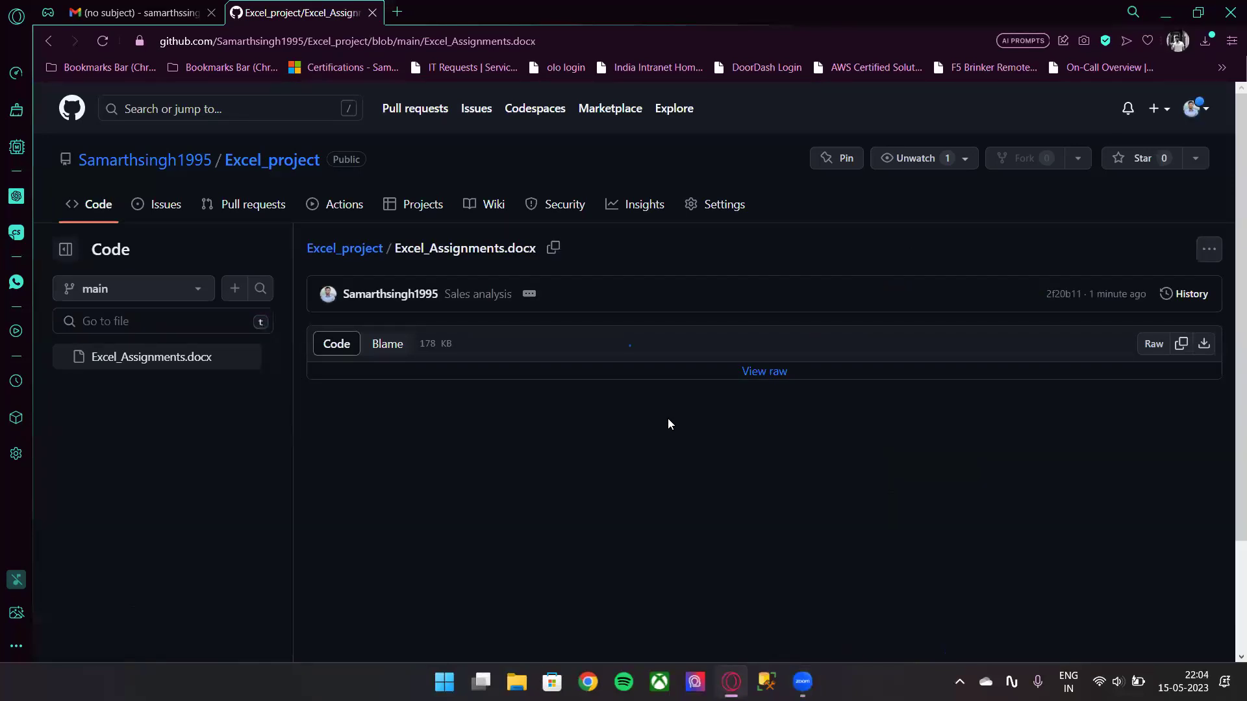
left_click(763, 374)
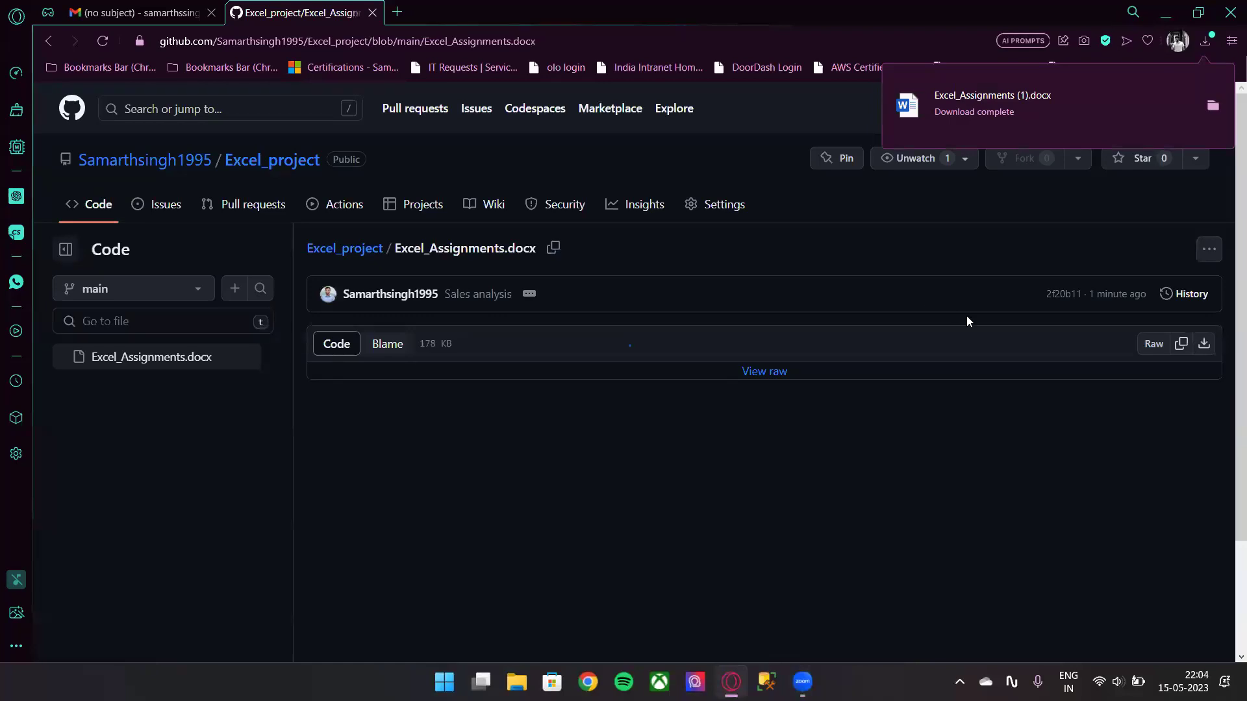
left_click(1146, 352)
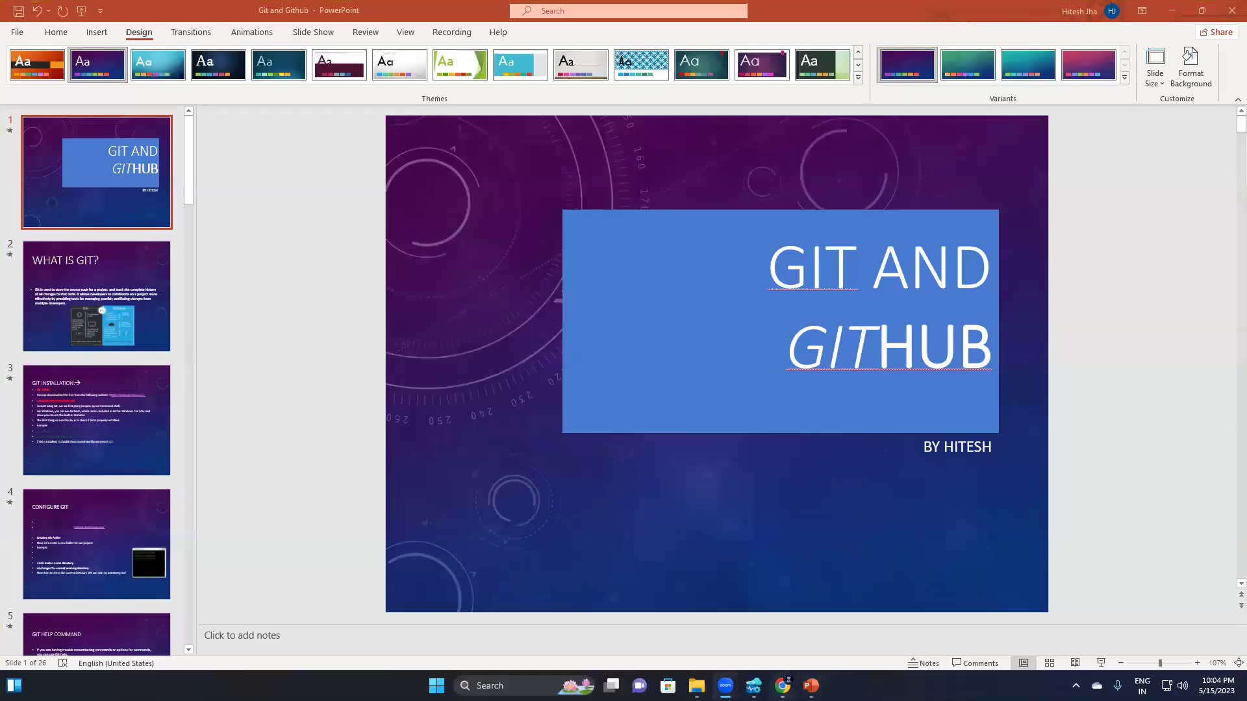
Step: Open a new browser tab and place the cursor in its address bar
left_click(783, 686)
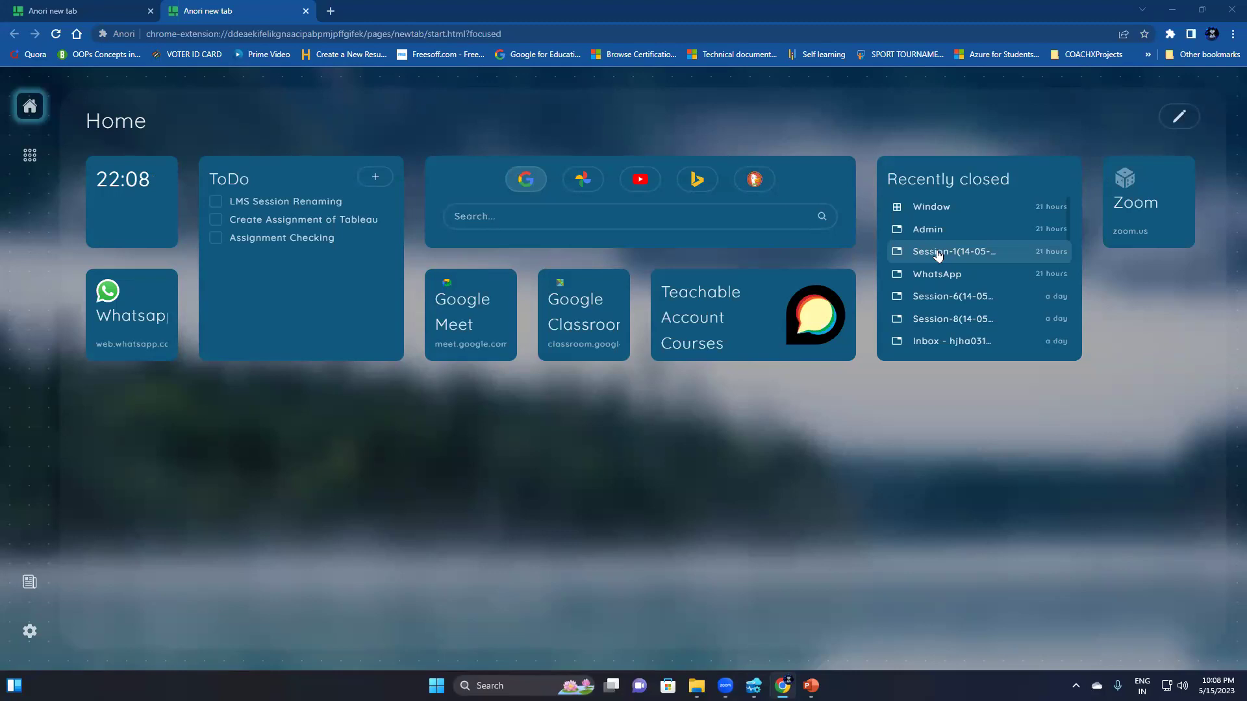
left_click(338, 36)
Step: Load github.com in the new tab to bring up the GitHub home feed
type("github.com")
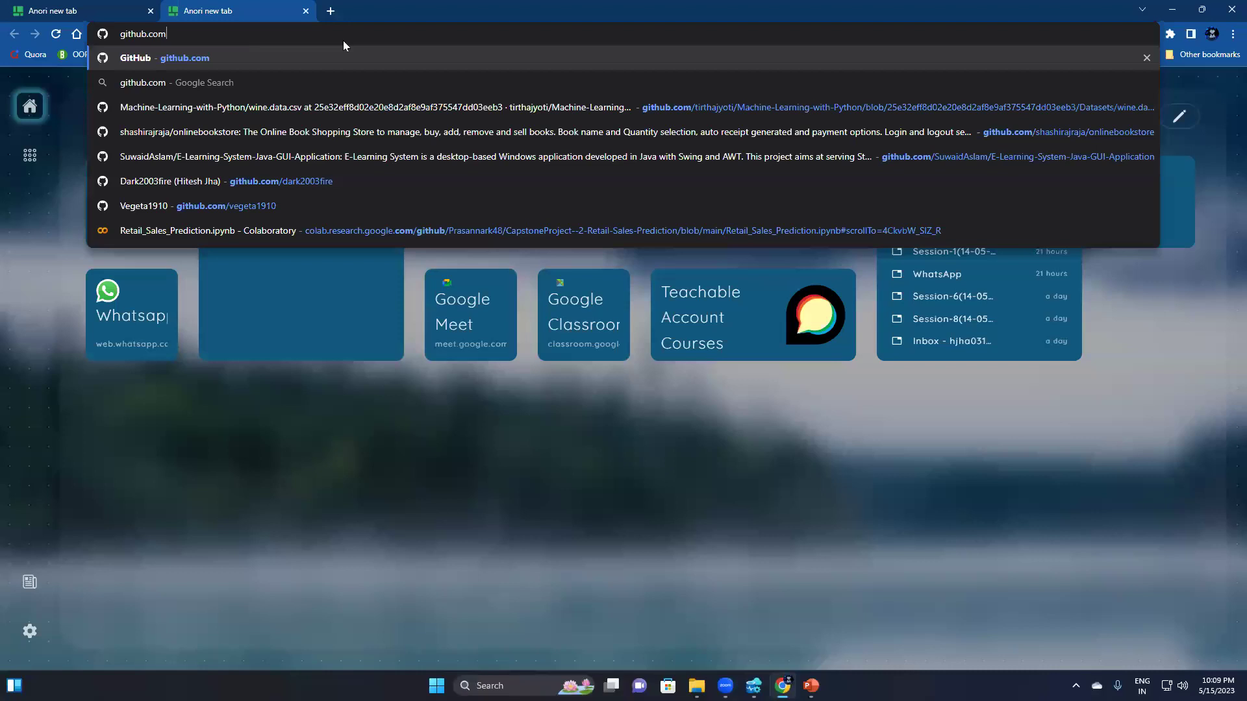
key("Return")
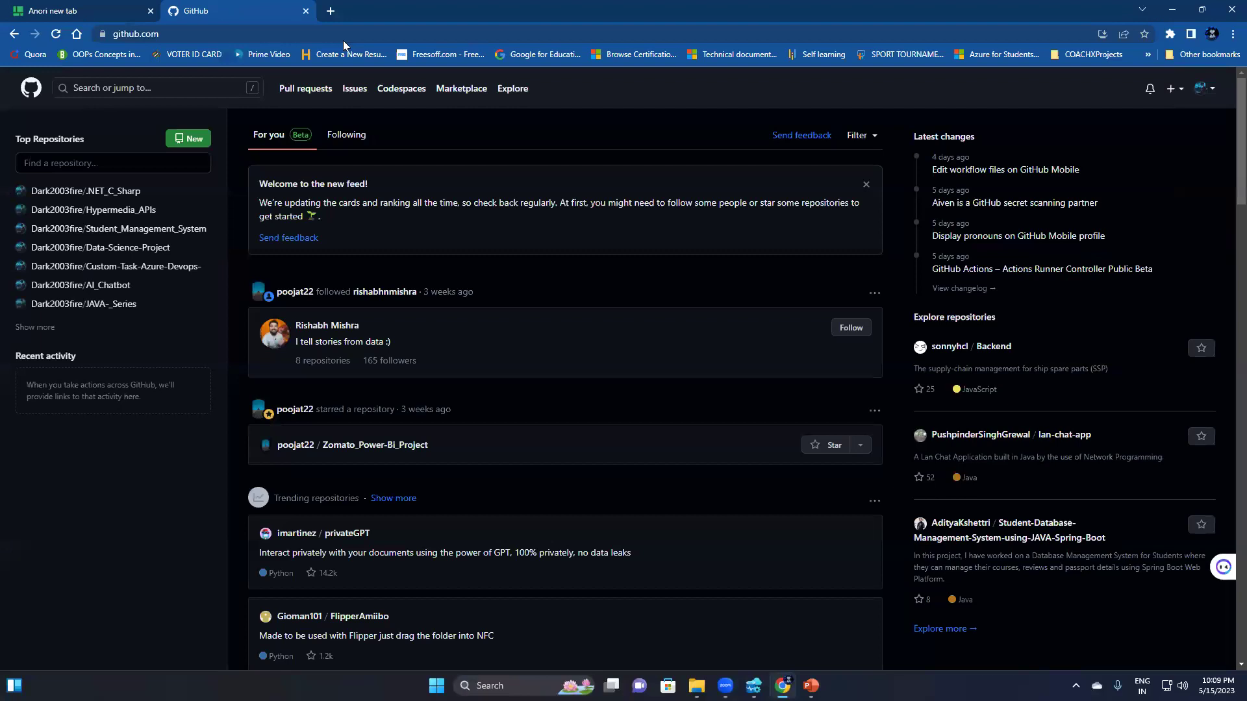
Step: Browse the 57-repository list, view Machine-Learning, then go back to the list
left_click(1203, 90)
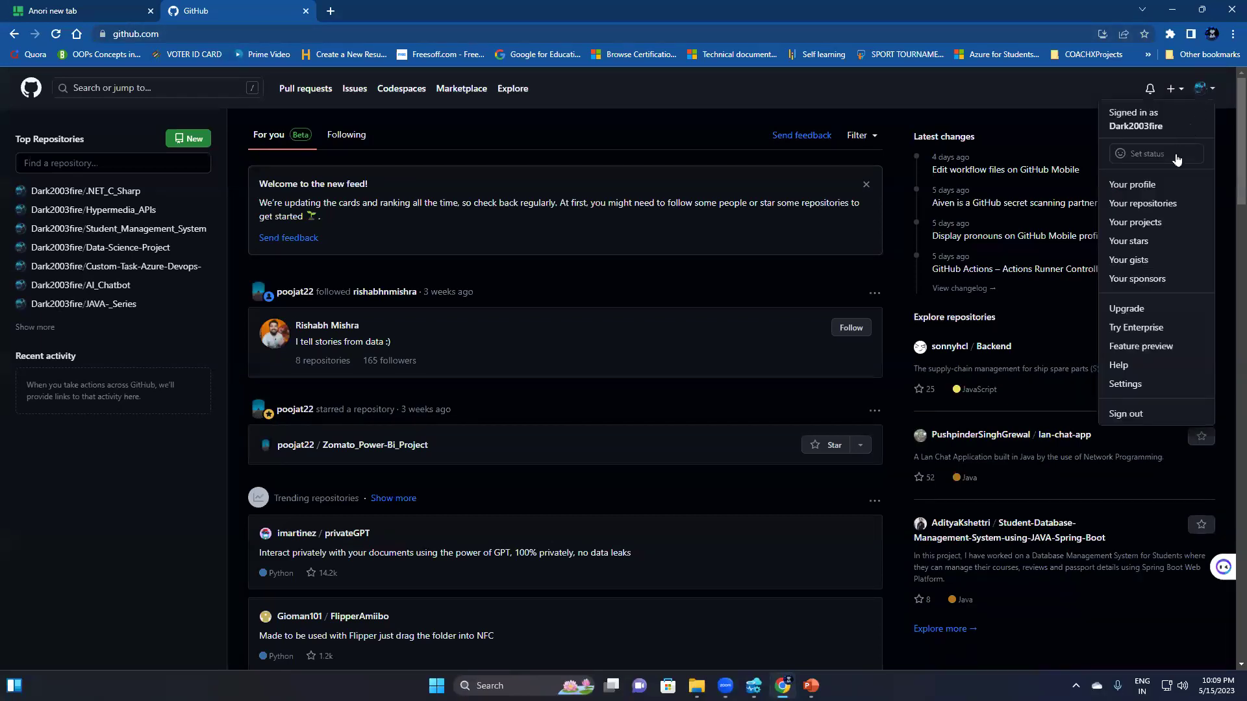
left_click(1167, 204)
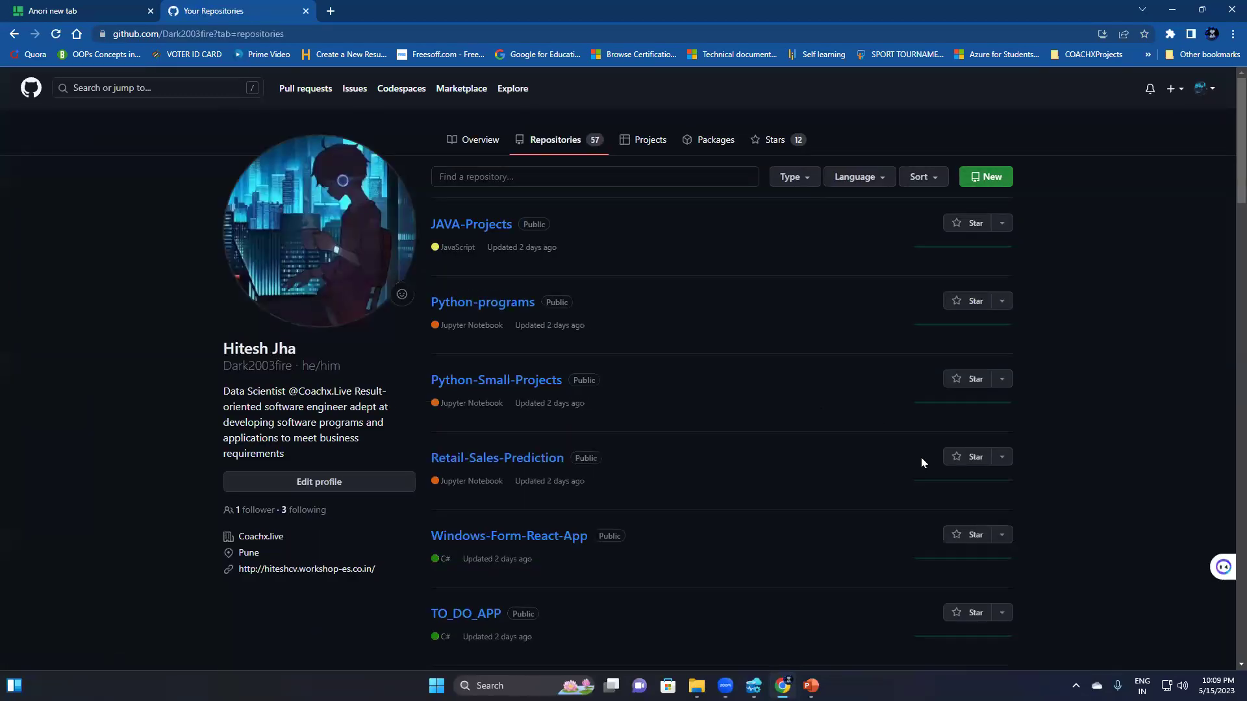
scroll(941, 439, "down", 5)
scroll(943, 442, "up", 5)
left_click_drag(1227, 147, 1226, 383)
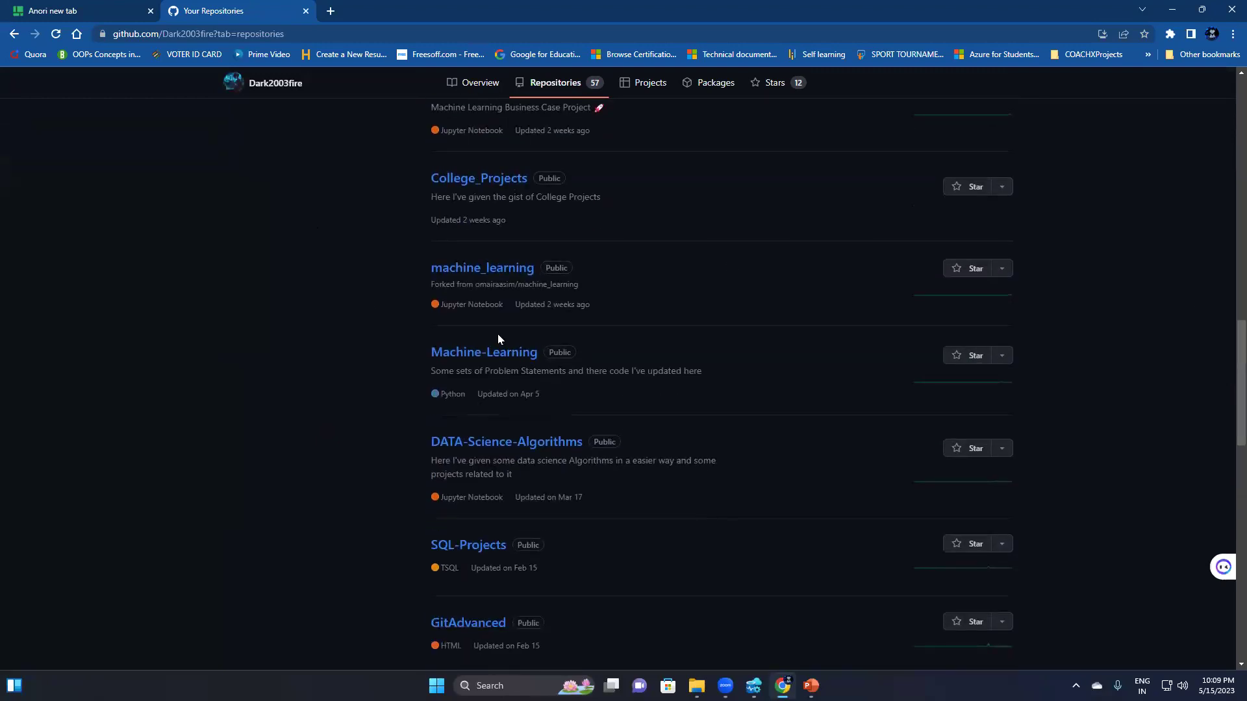
left_click(500, 356)
left_click(14, 34)
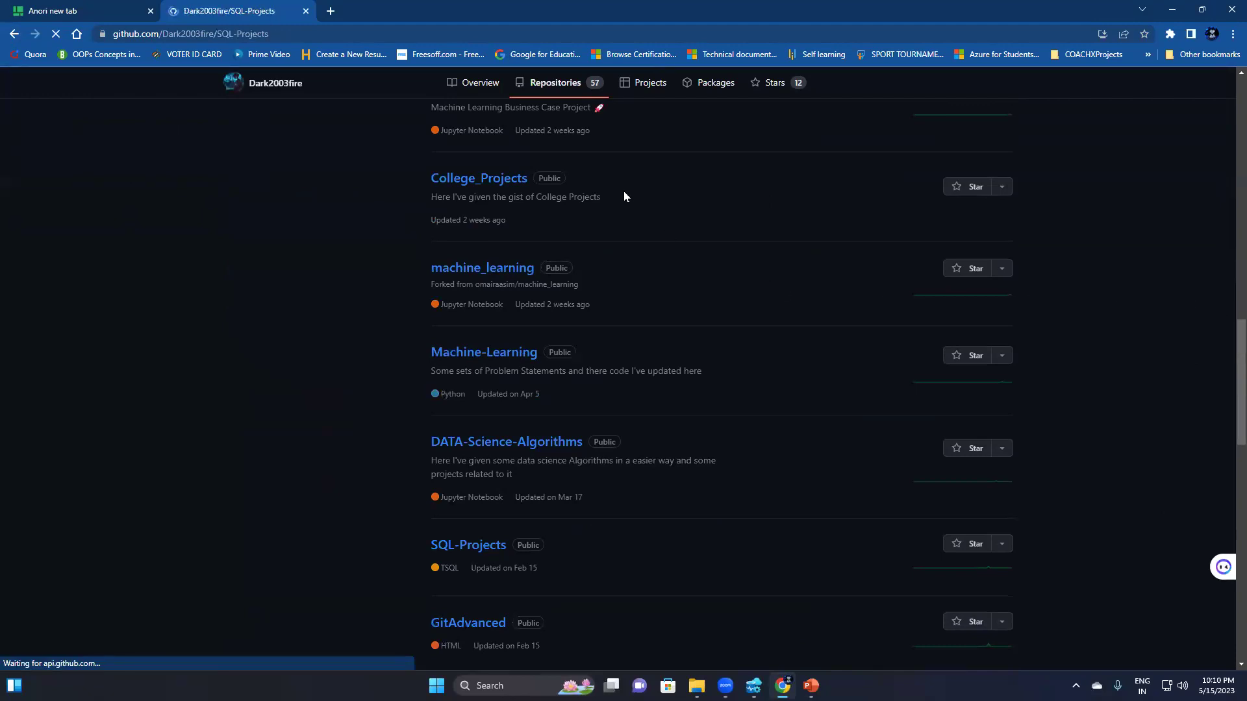
Step: Read through Removing_ErrorsSQL Query.sql, SQL With Data Analysis.sql and SQL_Management_System.sql in SQL-Projects
left_click(342, 276)
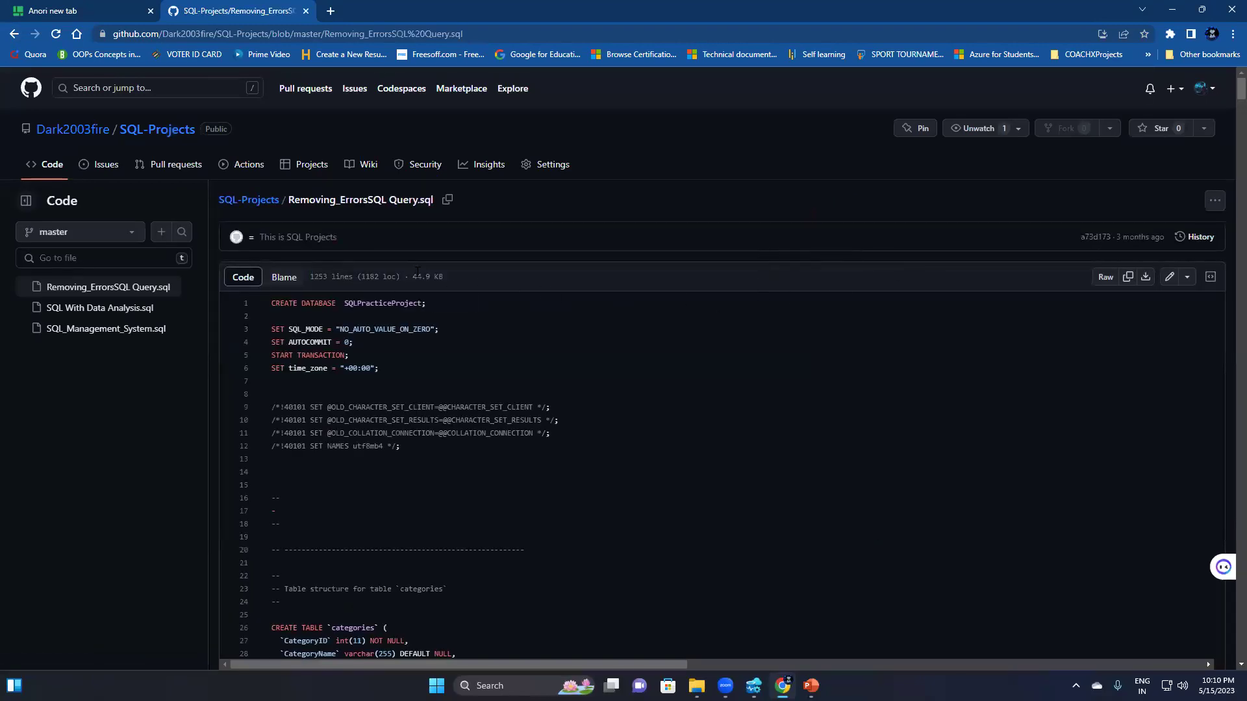
scroll(511, 305, "down", 10)
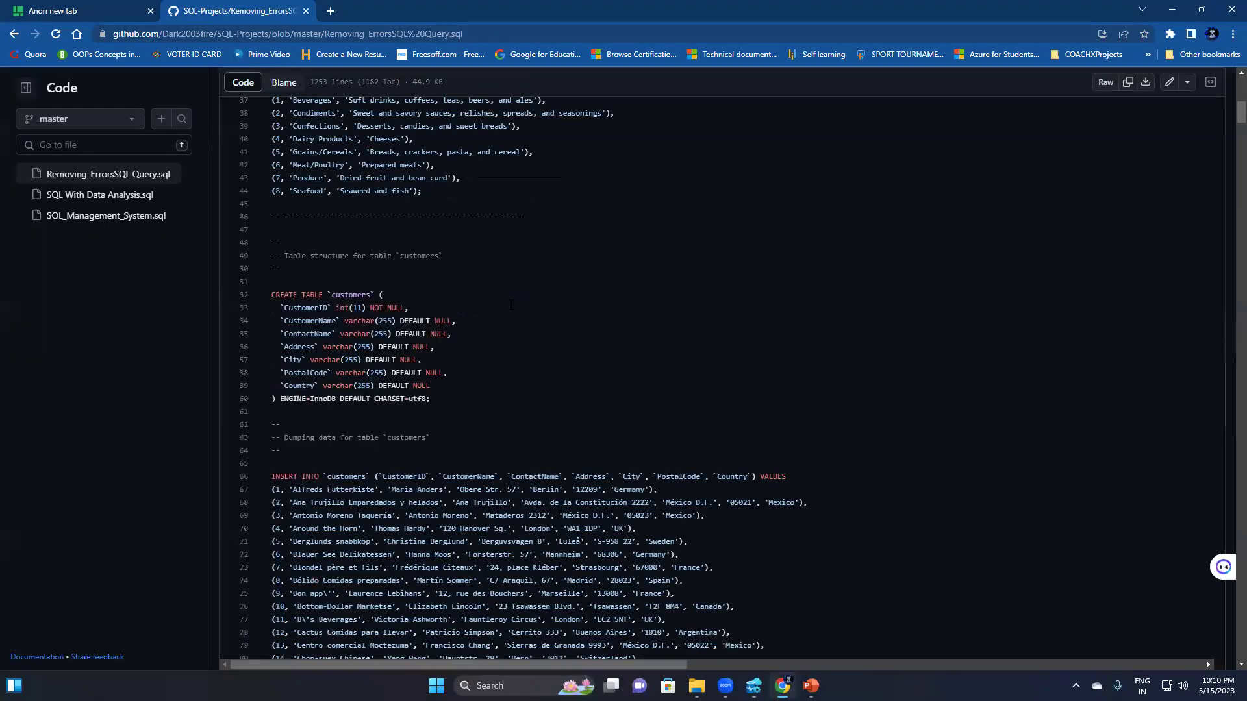
scroll(511, 304, "down", 10)
scroll(511, 305, "down", 20)
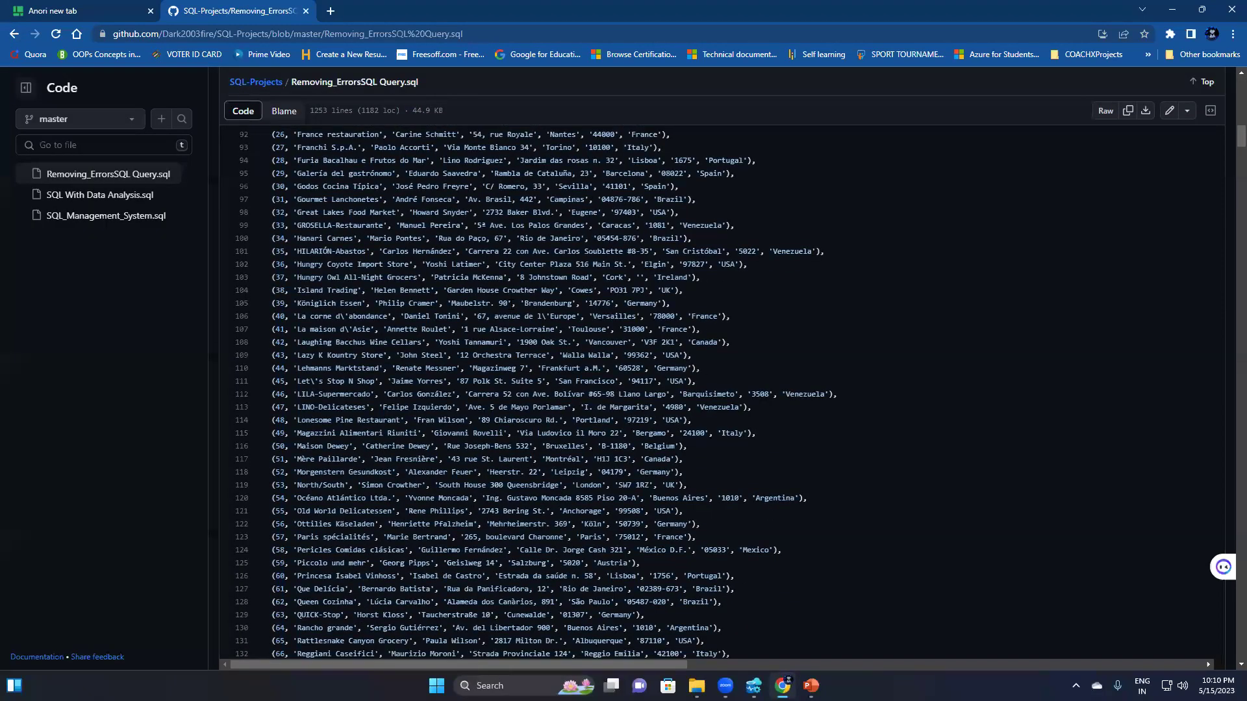
scroll(511, 305, "down", 20)
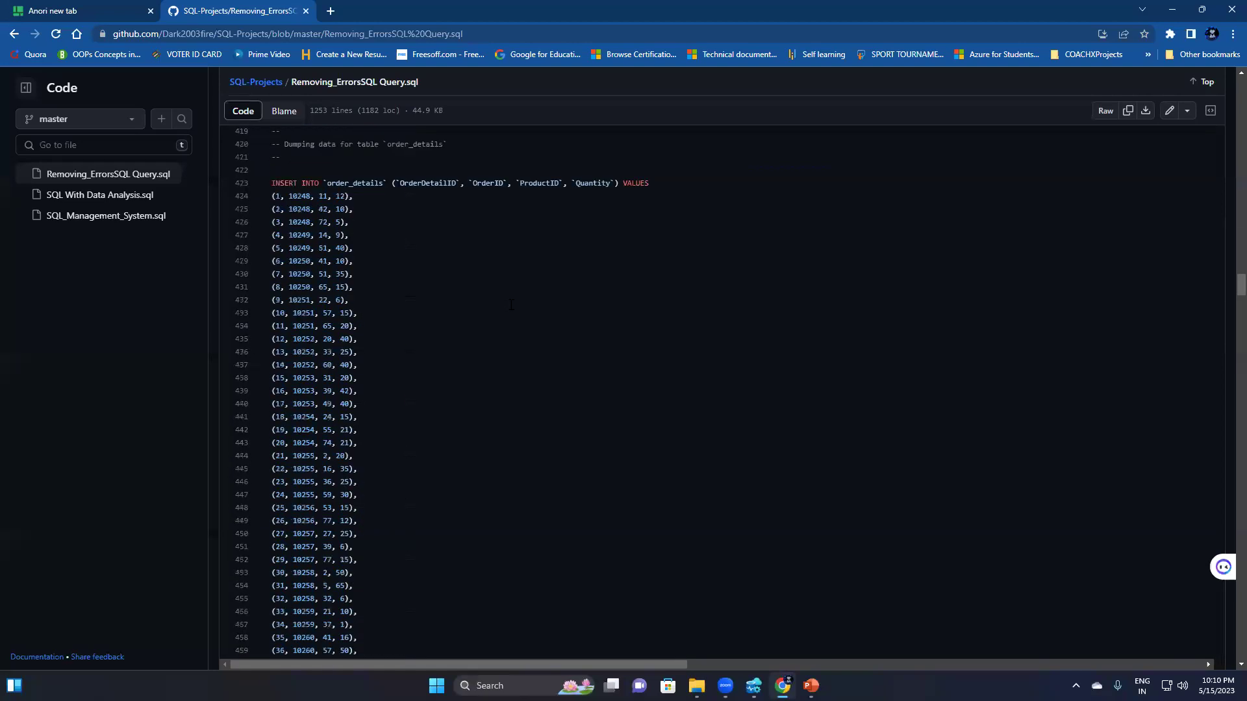
scroll(511, 305, "down", 20)
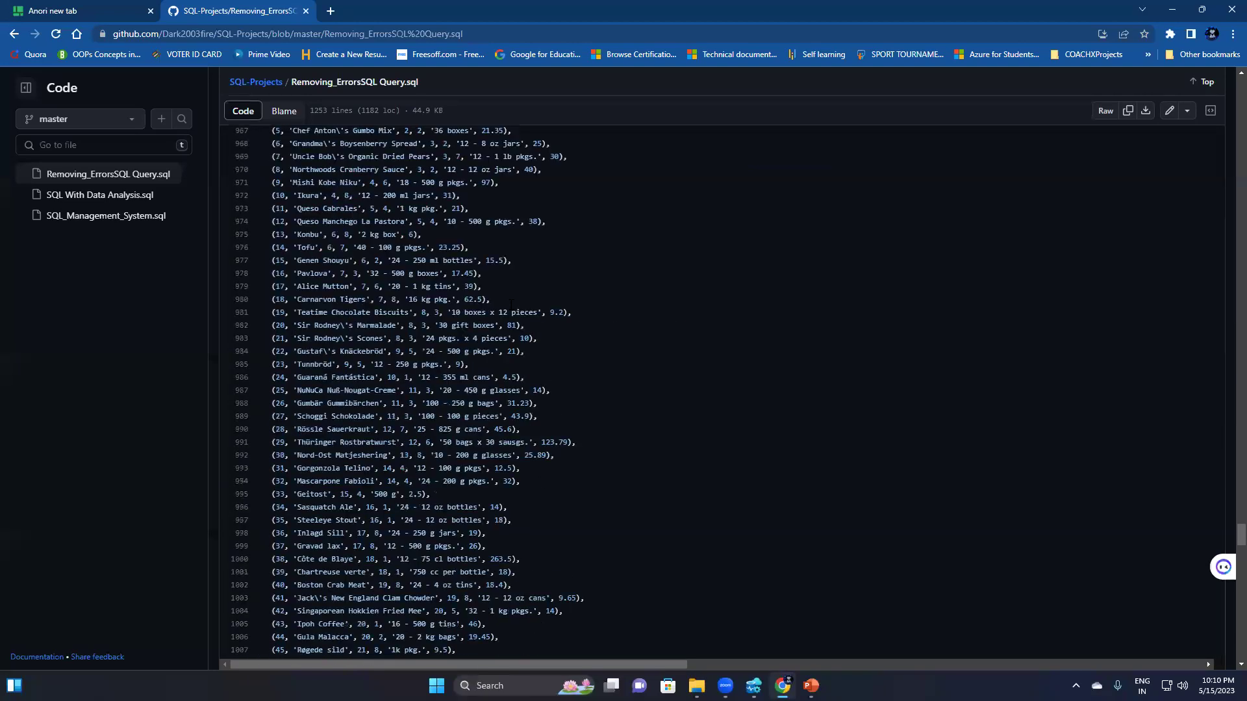
scroll(511, 304, "down", 3)
scroll(511, 304, "up", 20)
left_click(97, 195)
scroll(777, 271, "down", 20)
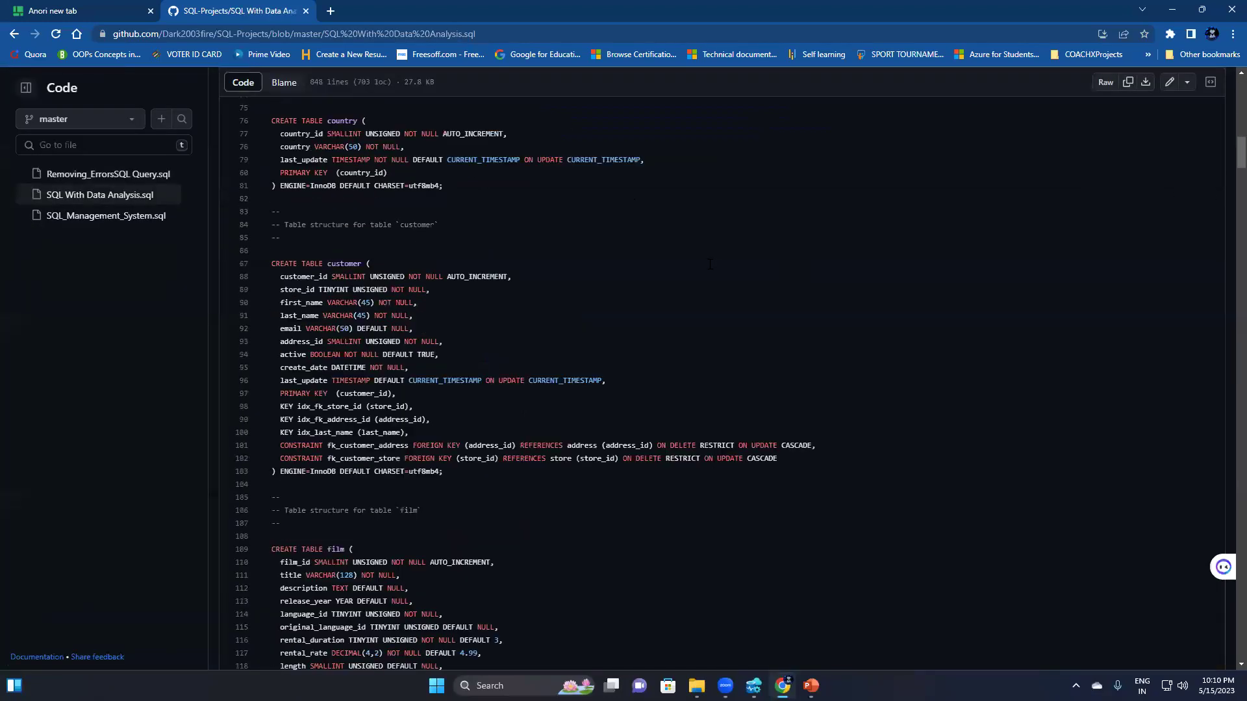
scroll(710, 264, "down", 20)
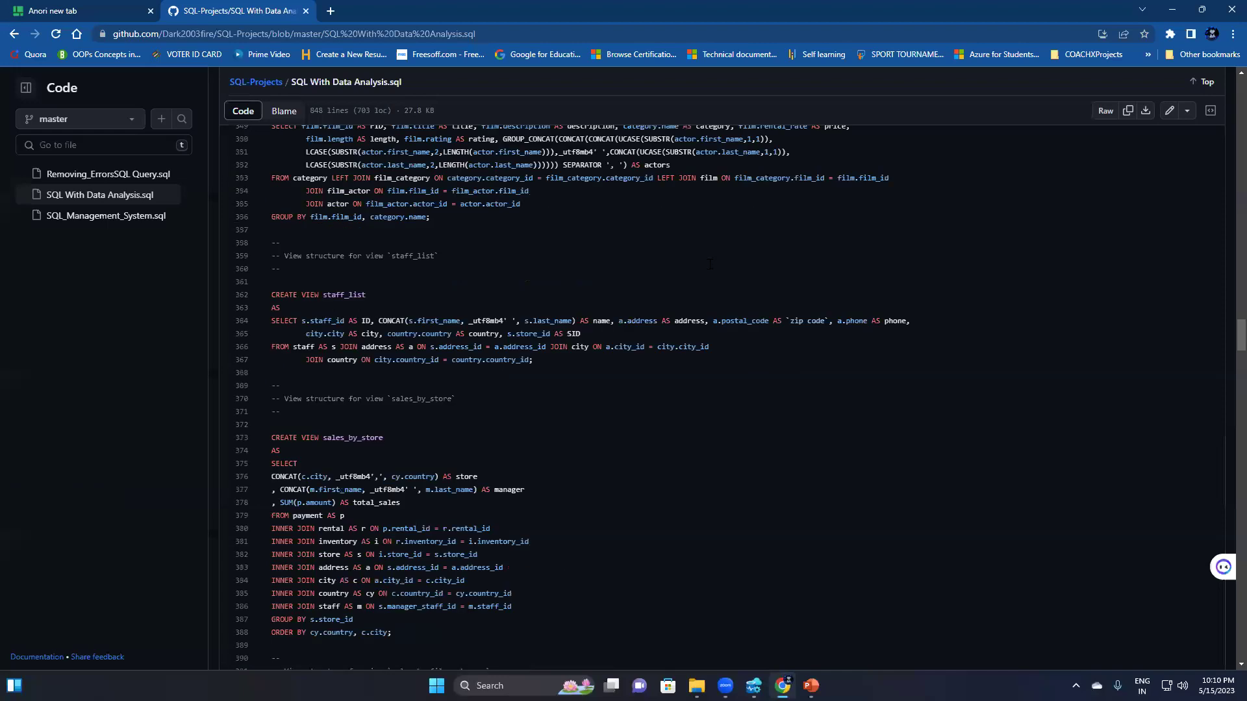
scroll(710, 263, "down", 20)
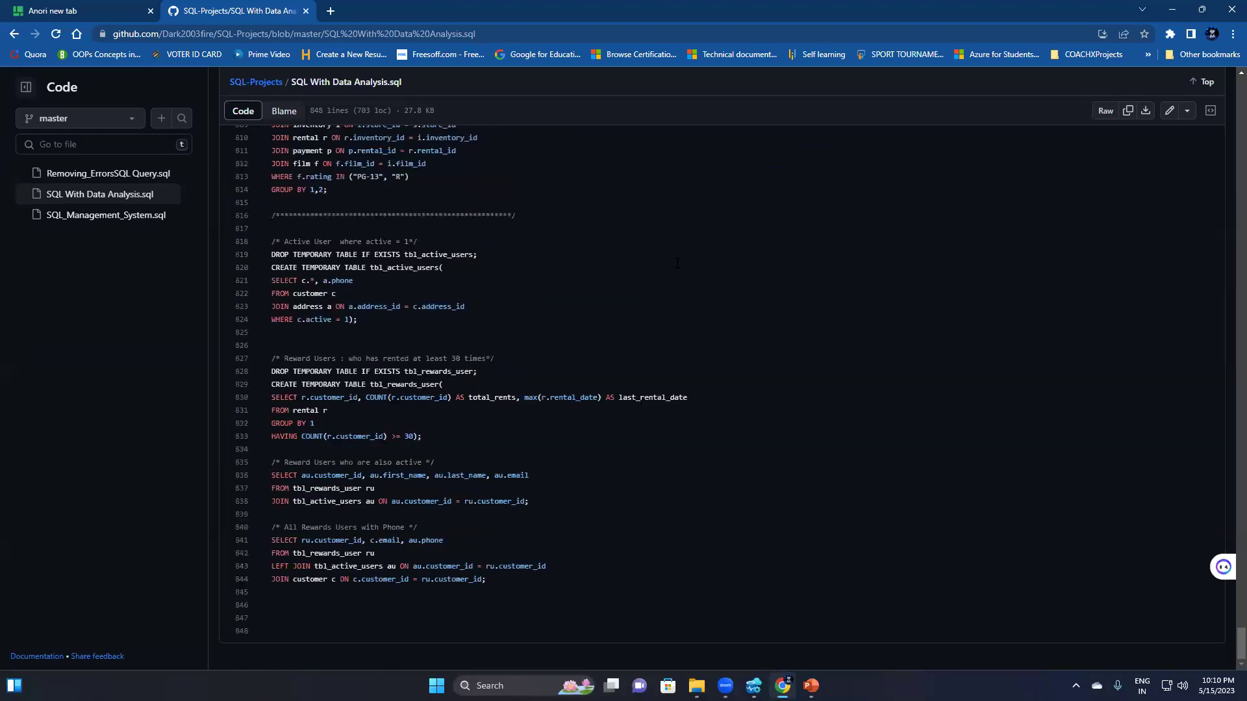
left_click(152, 215)
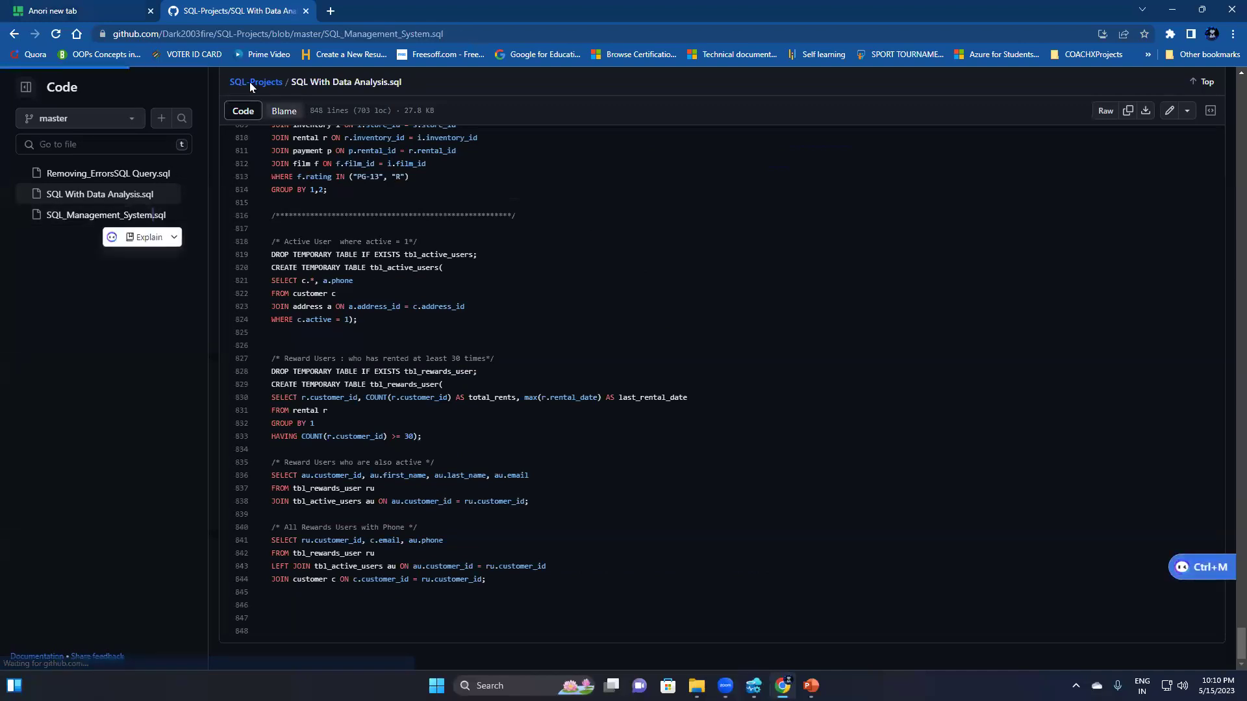
Step: Return to SQL-Projects, go to the account's repositories, and open the new repository form
left_click(261, 88)
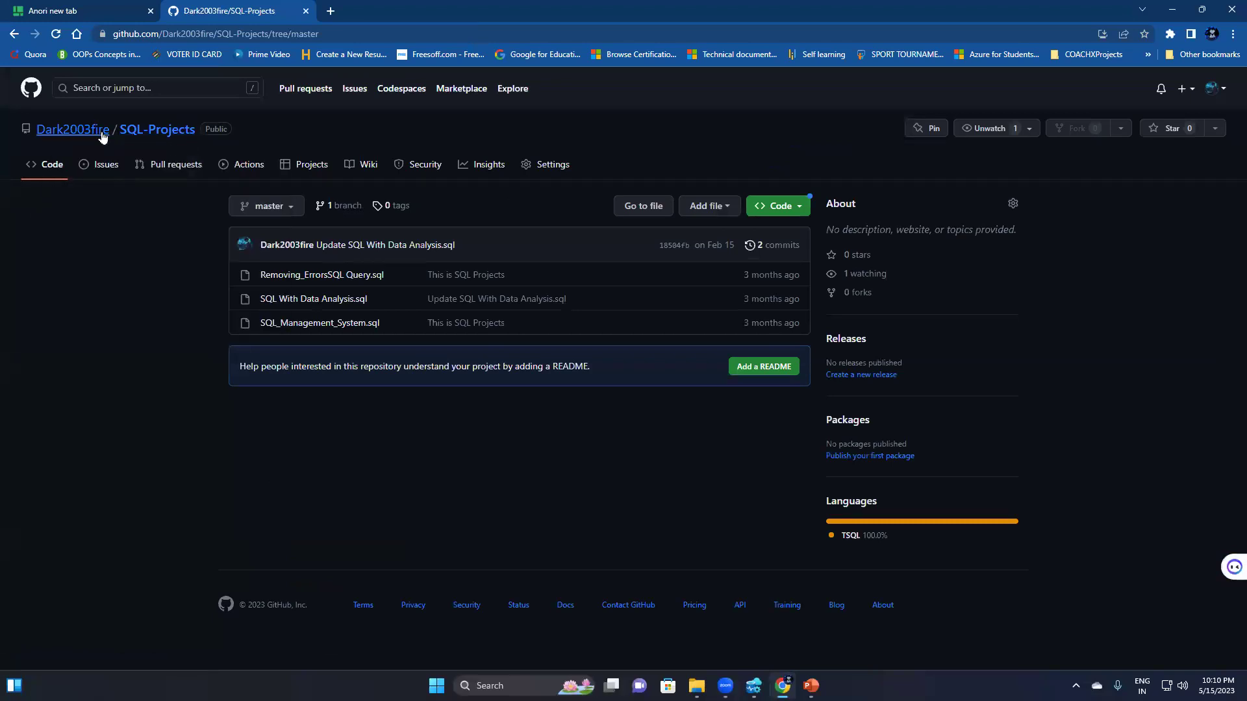
left_click(102, 133)
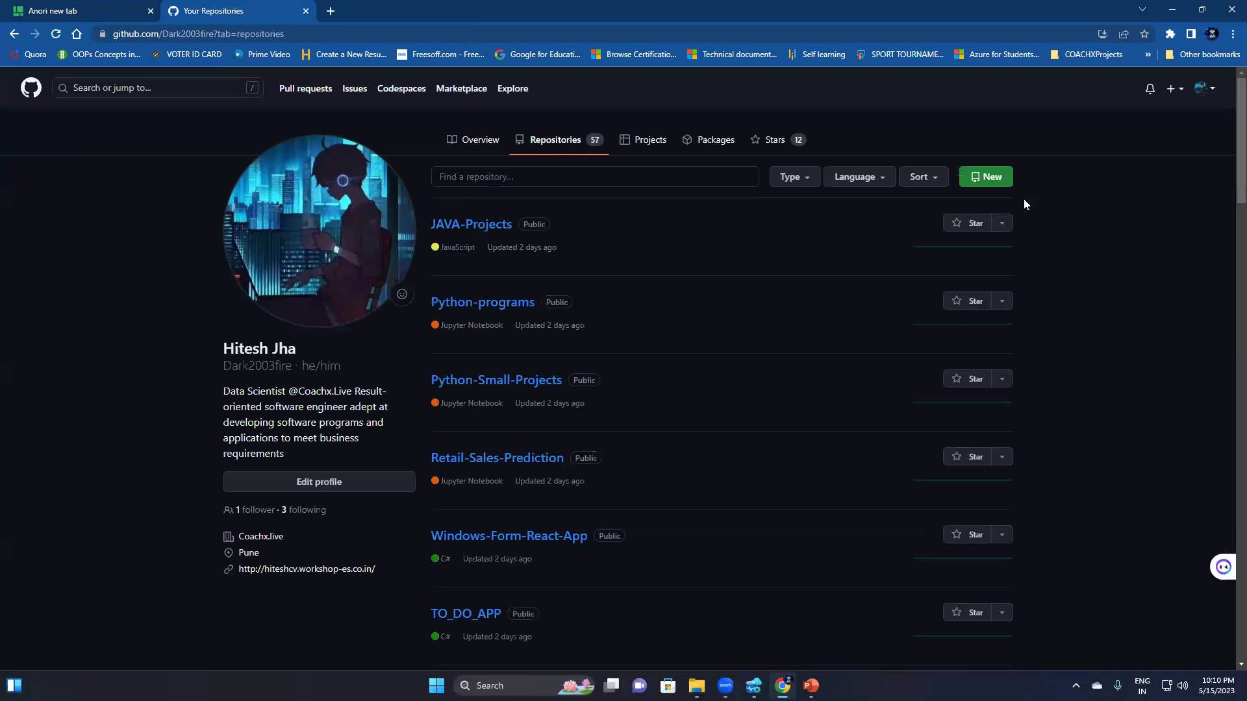
left_click(997, 180)
Step: Name the repository 'Assignments', describe it as 'Here is my Assignments', and create it public
left_click(571, 227)
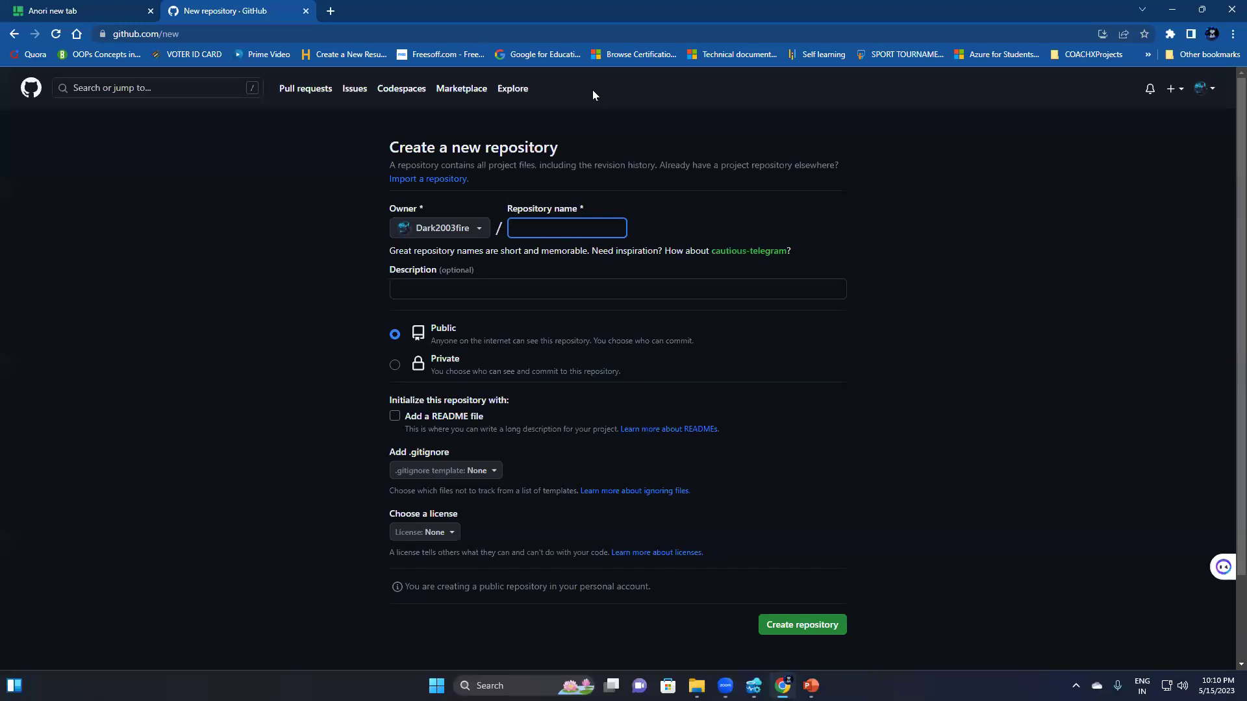
type("Assignm")
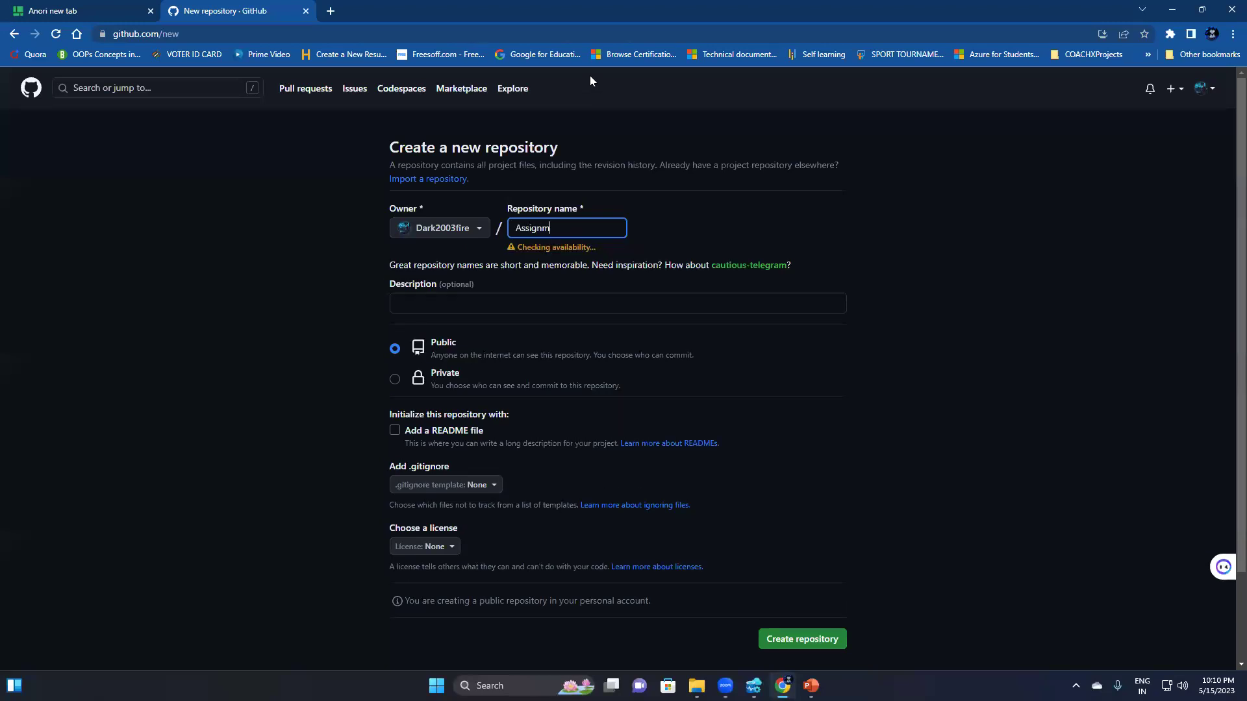
type("ents")
left_click(628, 300)
type("Here ")
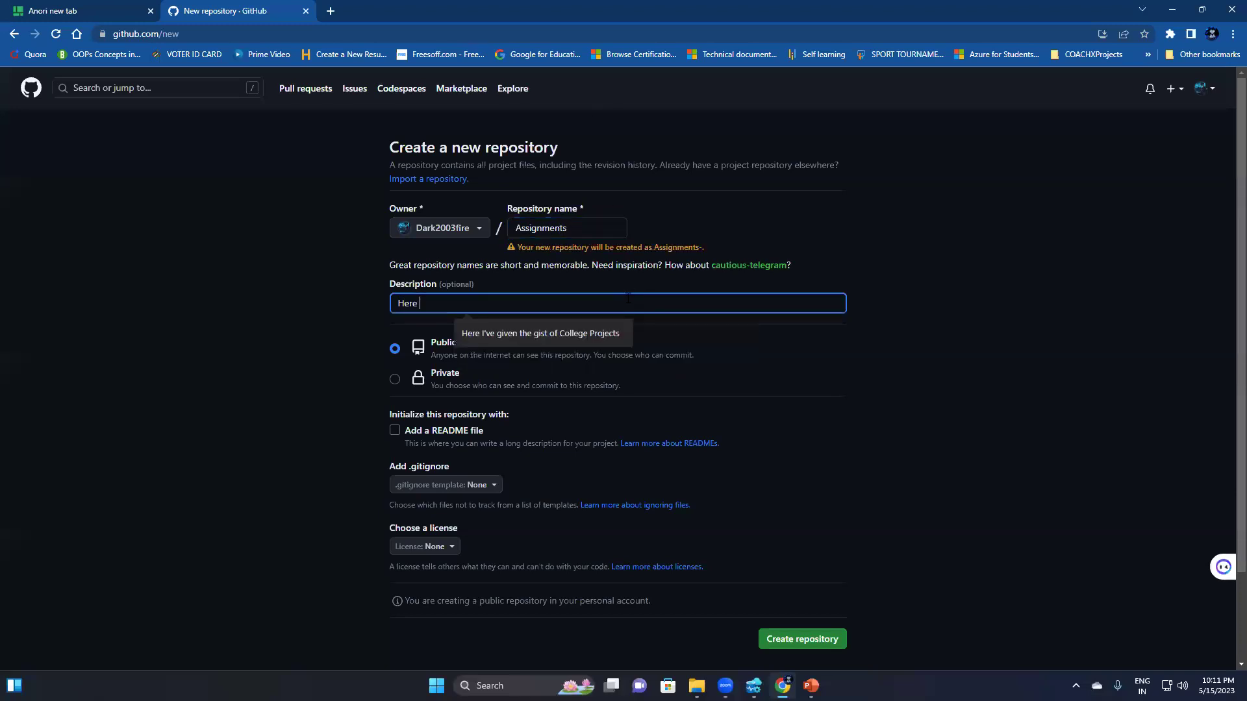
type("is my Assignments")
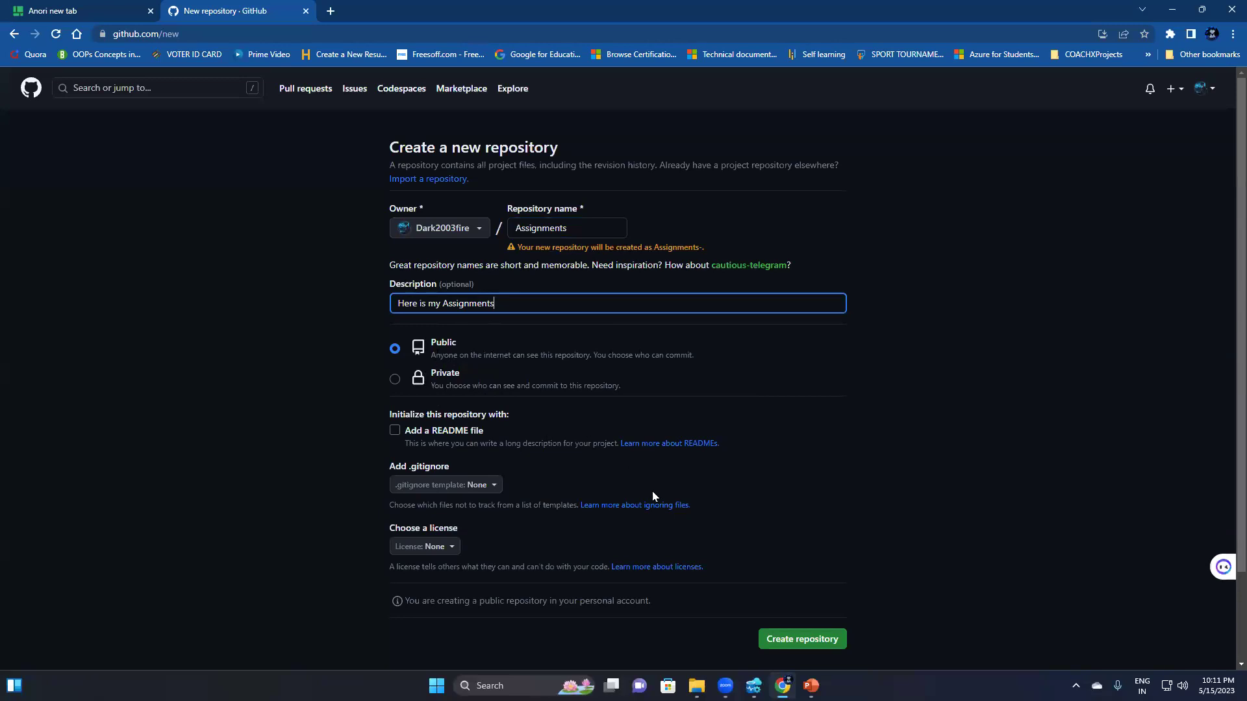
scroll(652, 496, "down", 2)
left_click(794, 533)
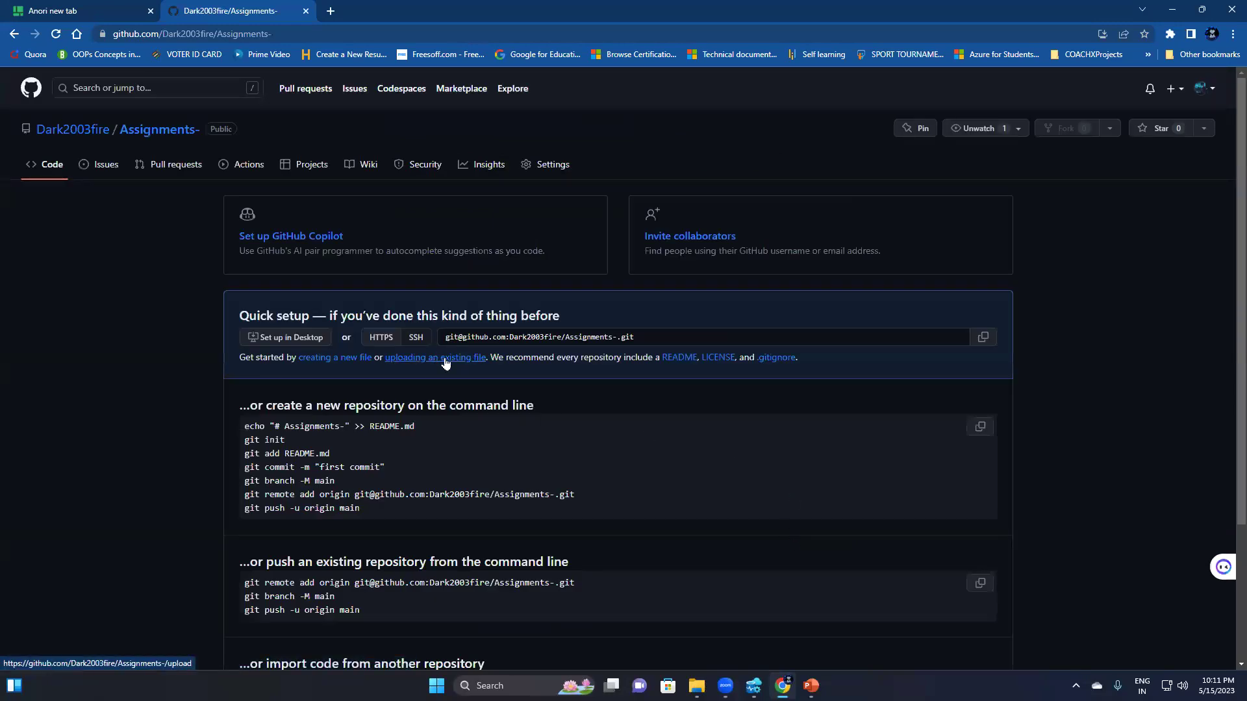
Step: Upload all nine files from the COACHXLIVE\Files folder to Assignments- and commit them
left_click(446, 359)
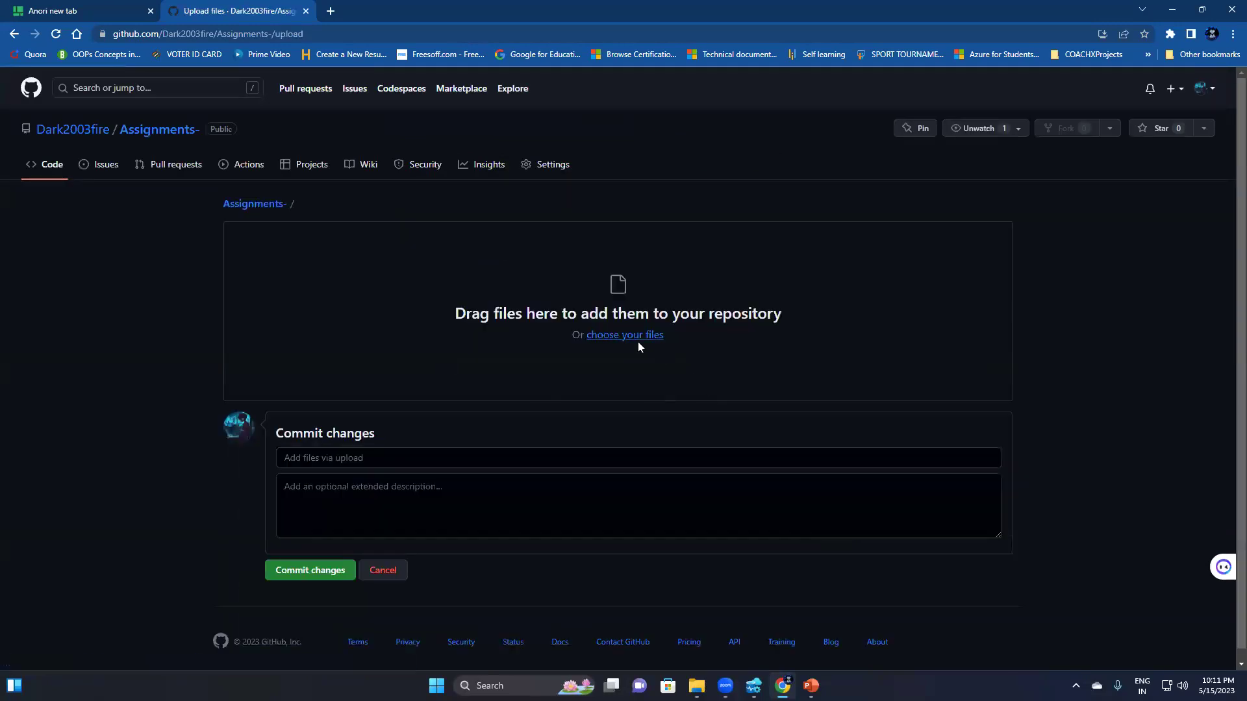
left_click(631, 338)
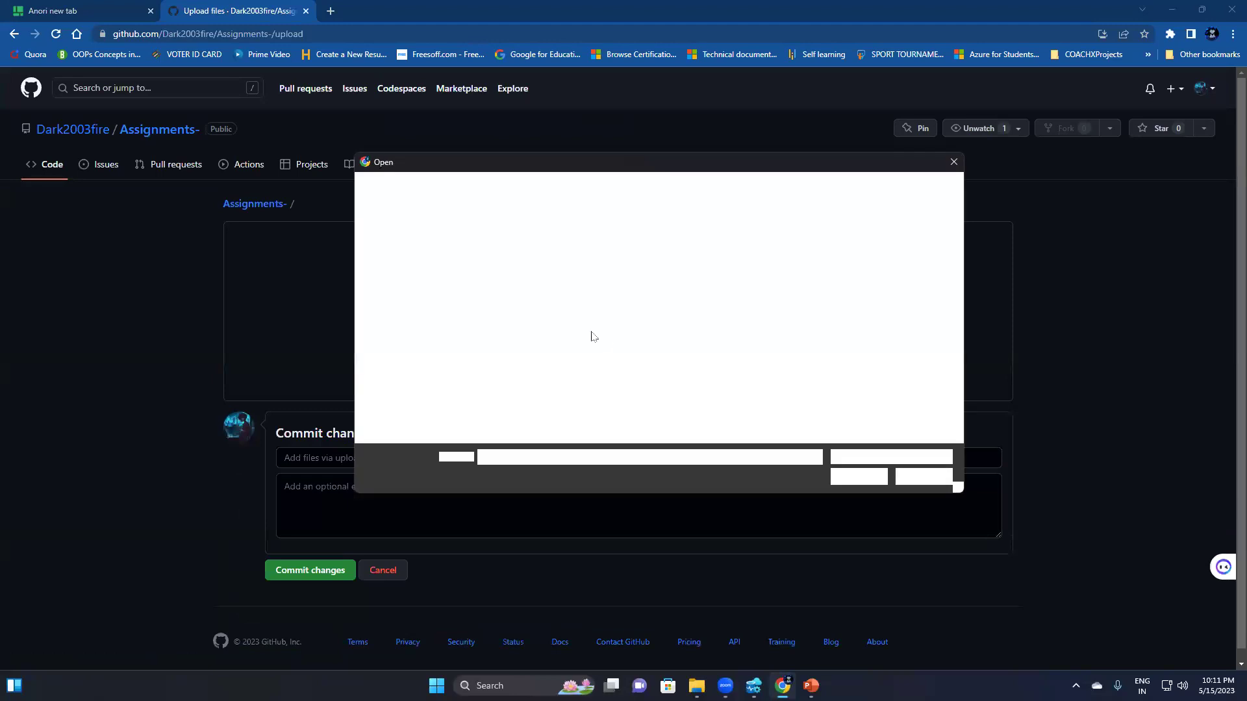
left_click(416, 317)
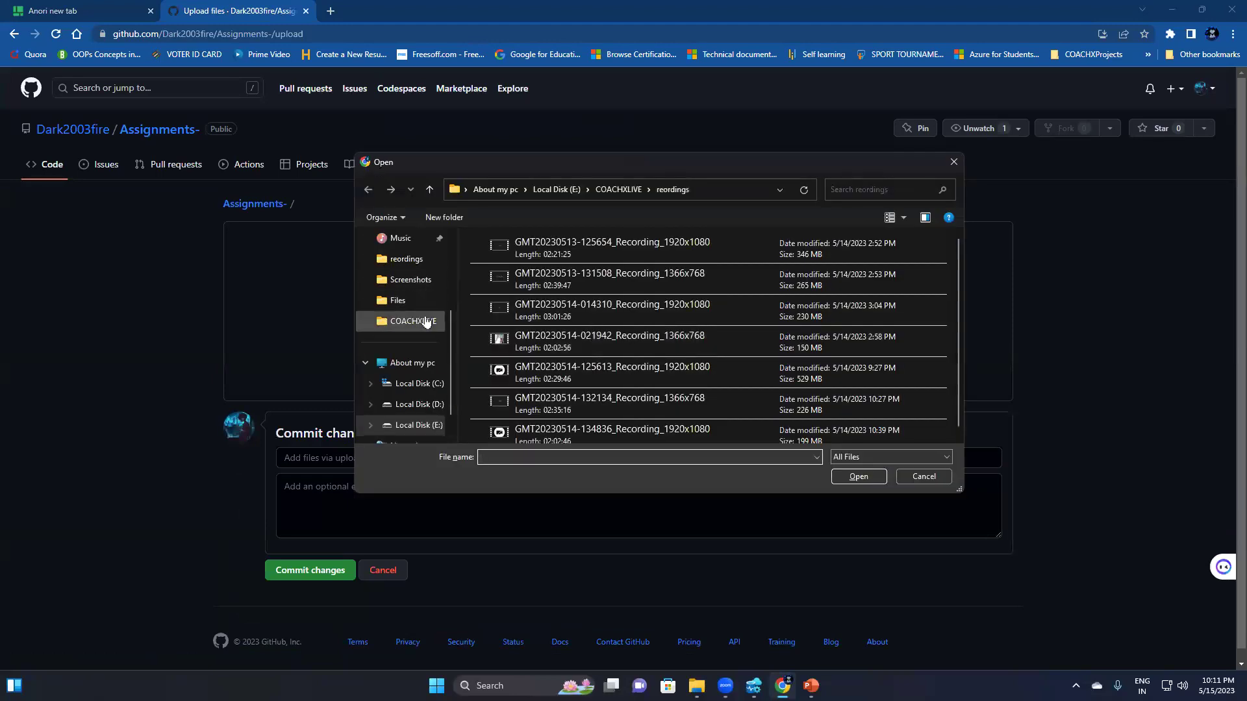
left_click(415, 298)
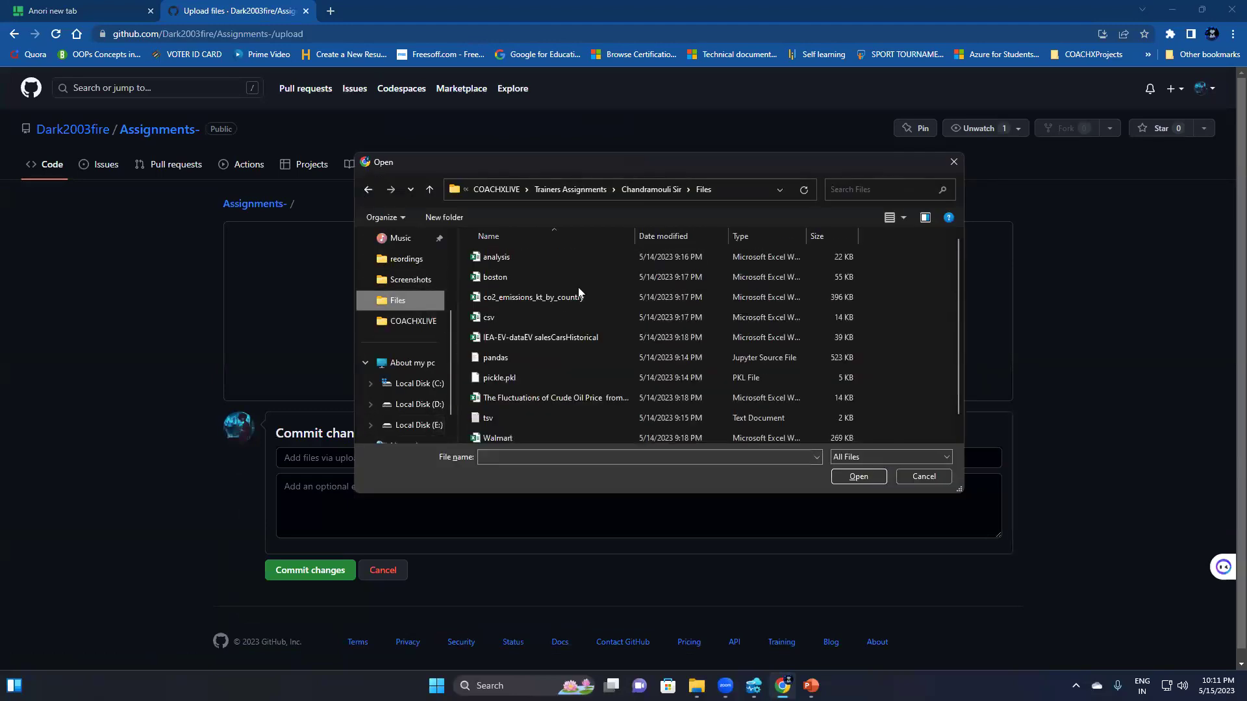
left_click_drag(888, 431, 701, 184)
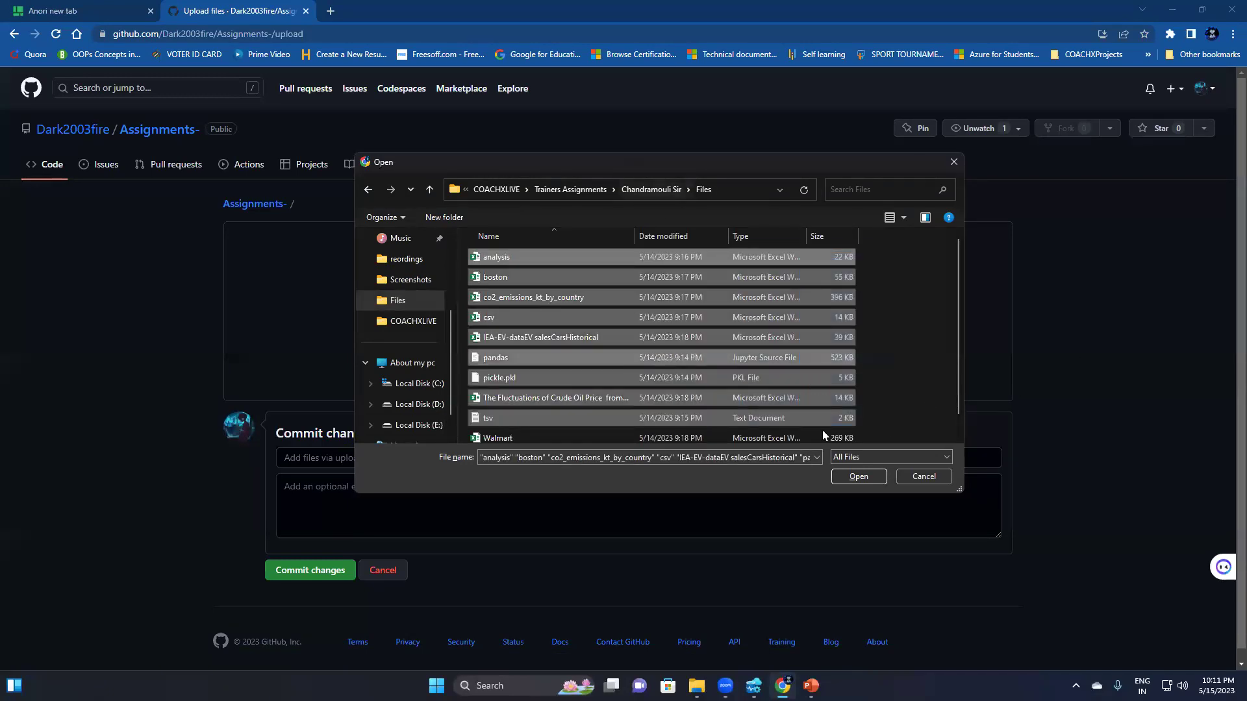
left_click(858, 477)
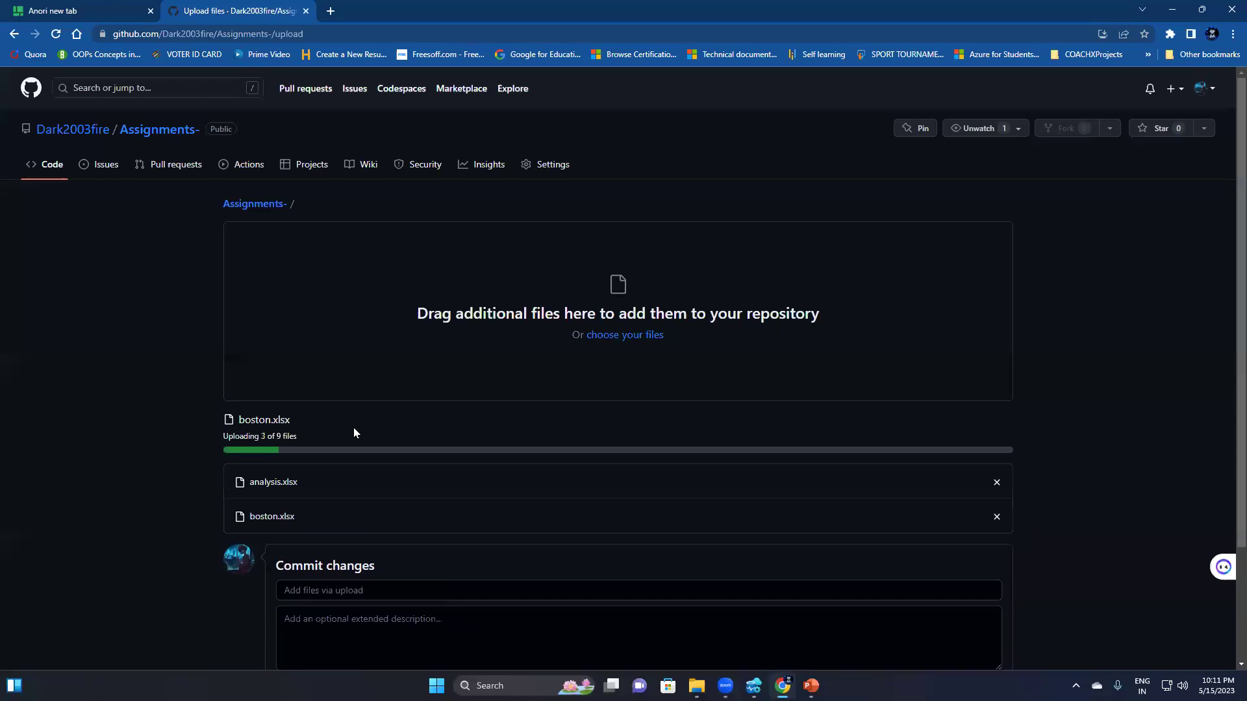
scroll(992, 250, "down", 4)
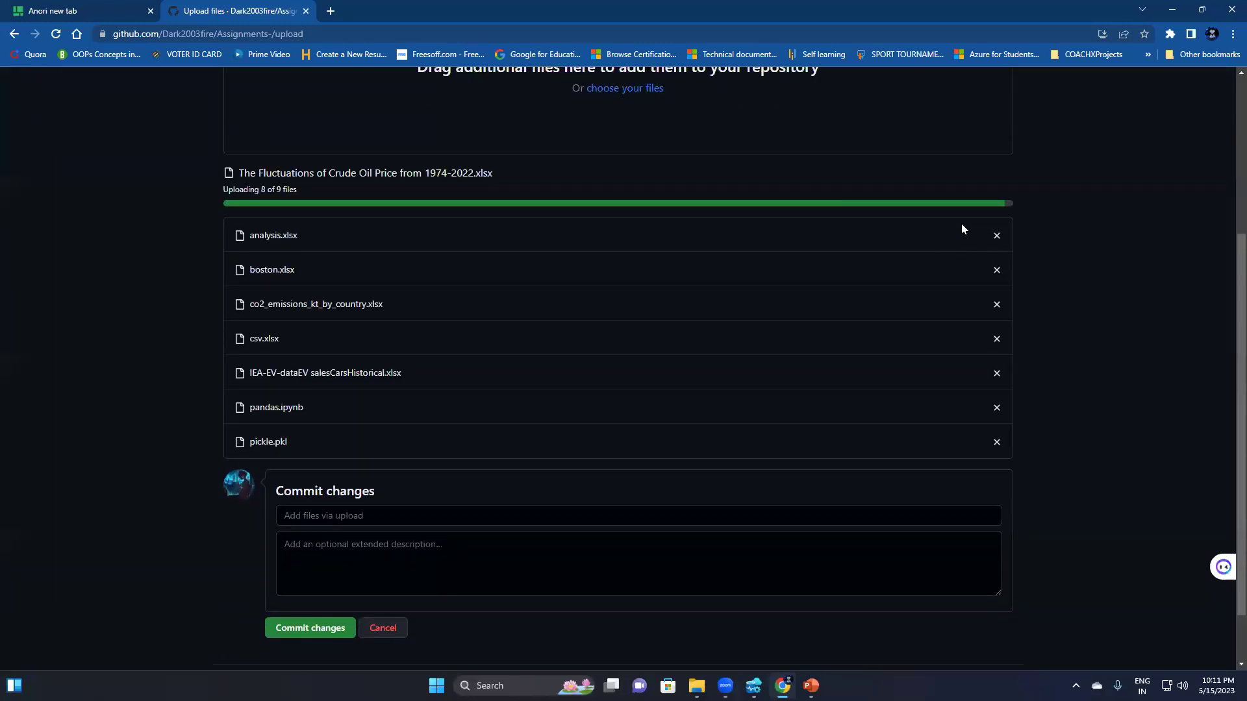
scroll(676, 397, "down", 1)
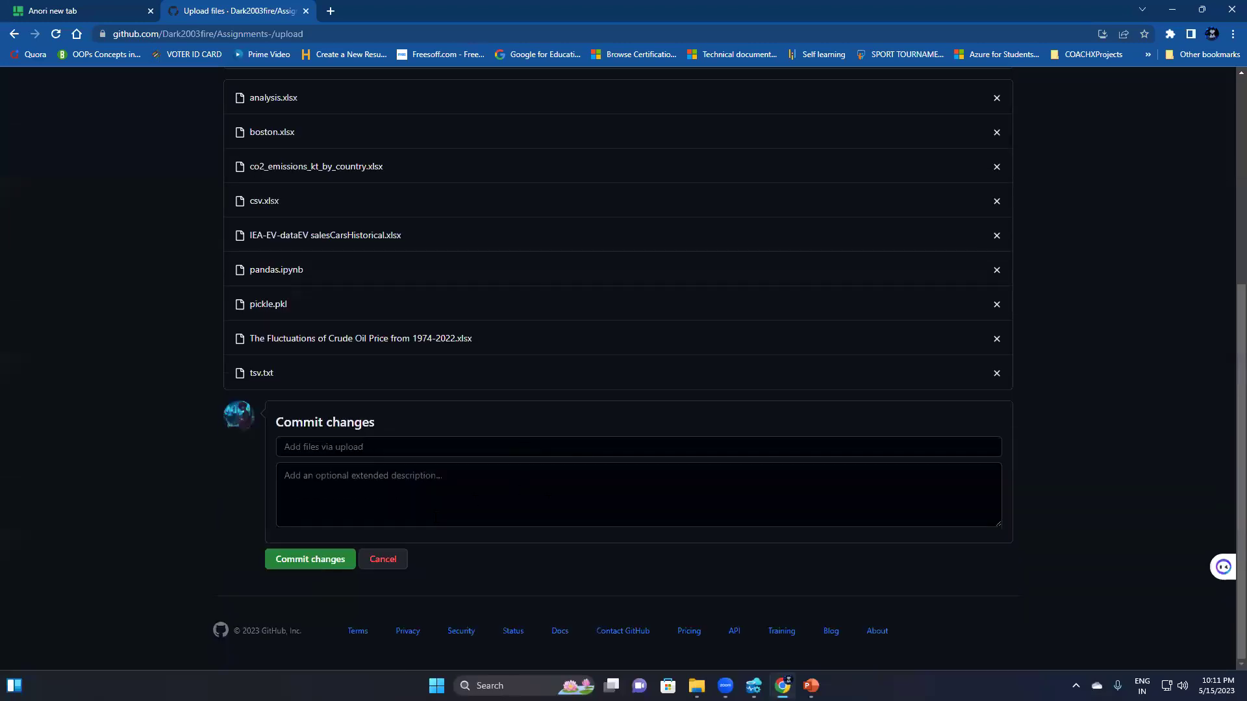
left_click(328, 562)
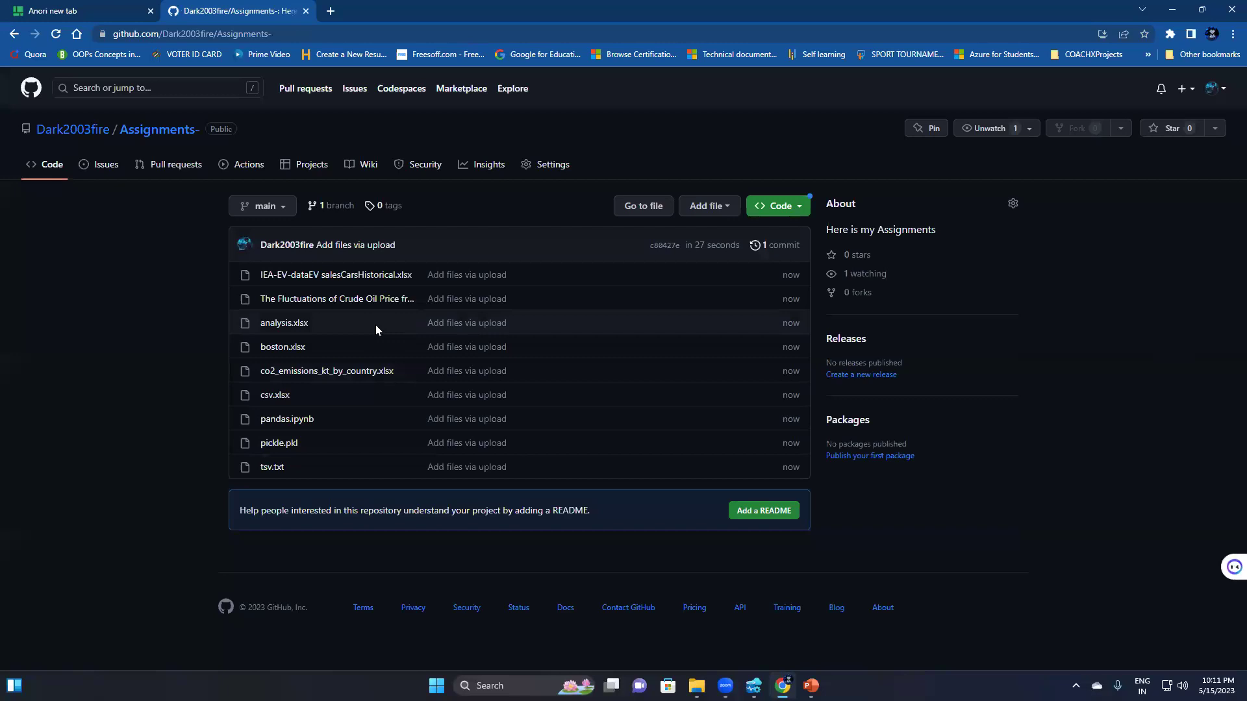
Step: View analysis.xlsx raw, cancel the Save As dialog, and return to the Dark2003fire repositories list
left_click(293, 327)
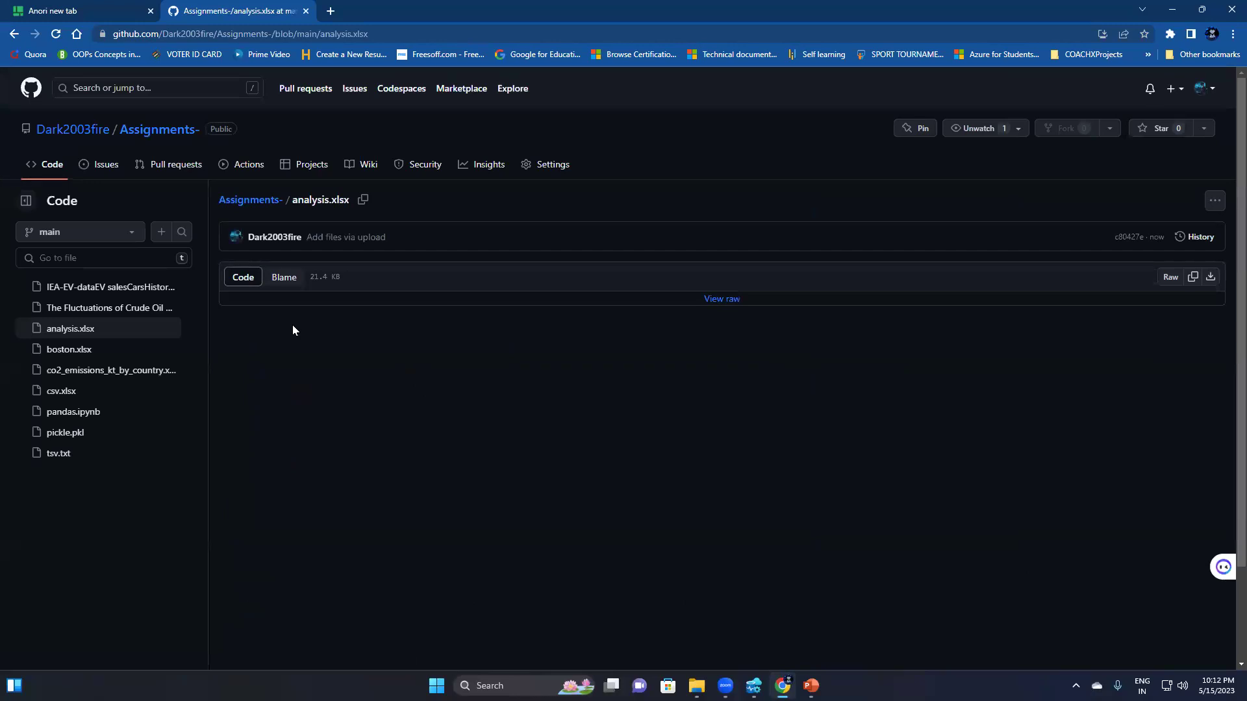
left_click(723, 300)
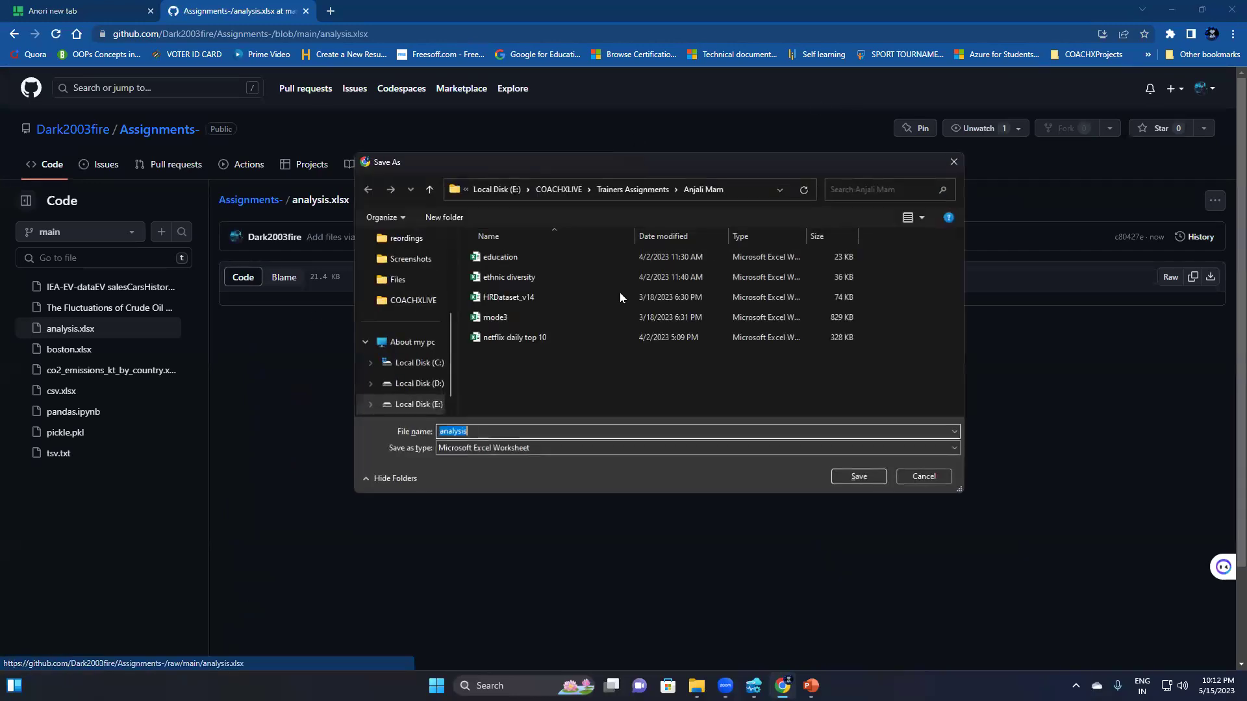
left_click(956, 162)
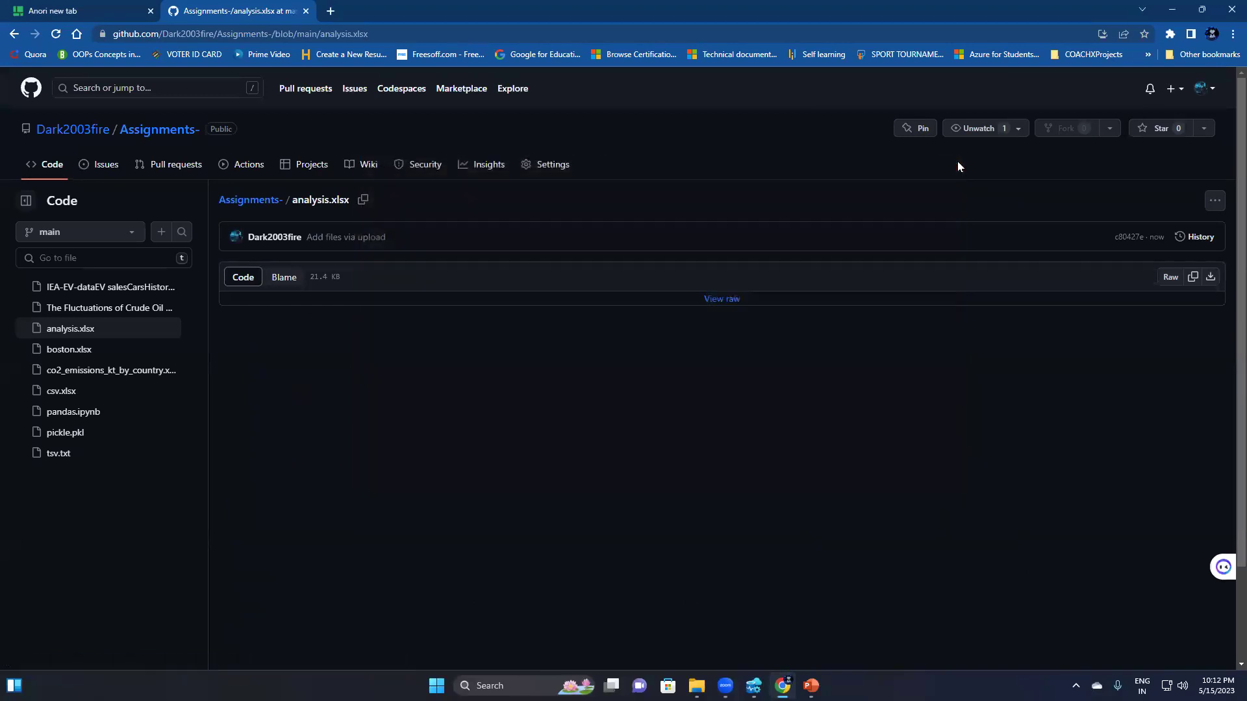
left_click(101, 133)
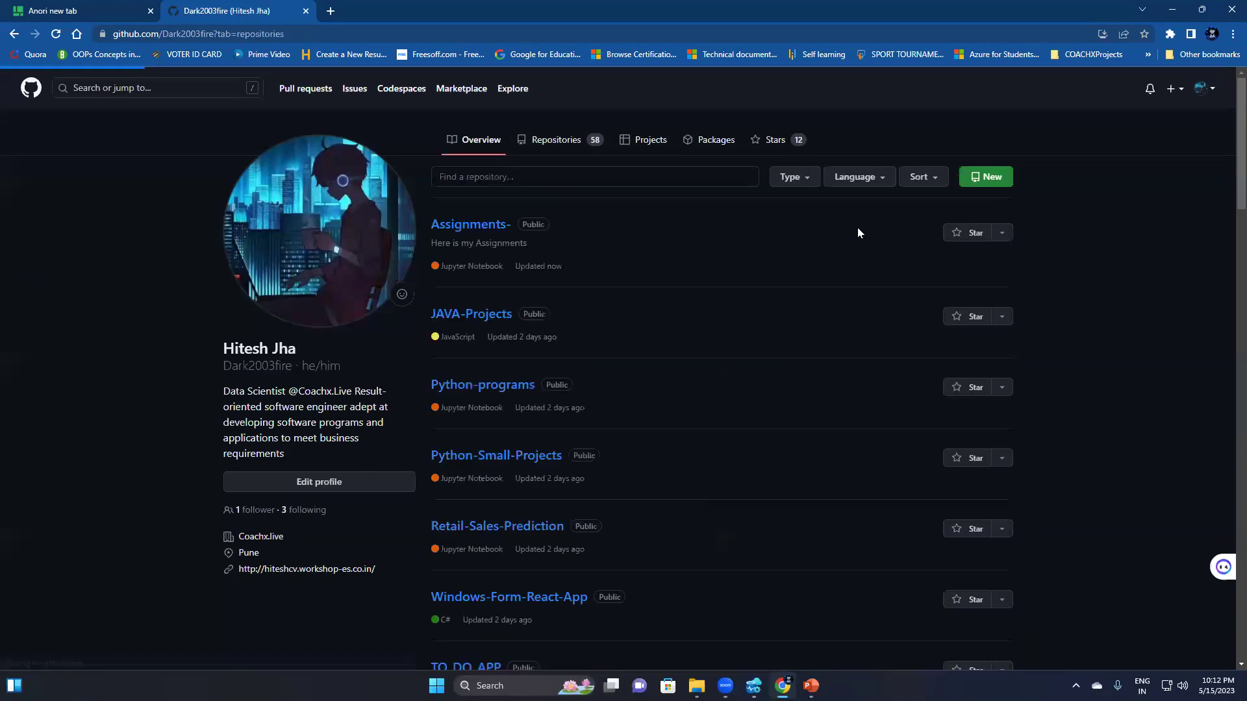
Step: Open the Assignments- repository's Settings page and scroll down toward the Danger Zone
left_click(495, 226)
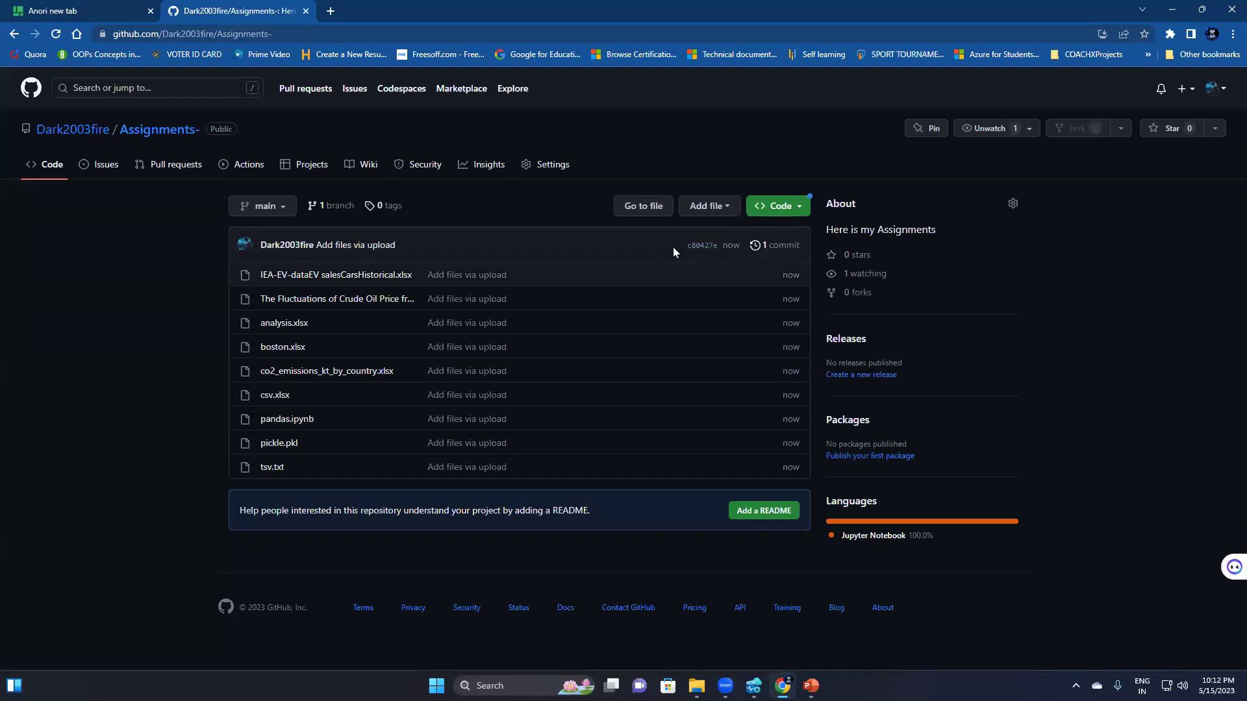
left_click(551, 168)
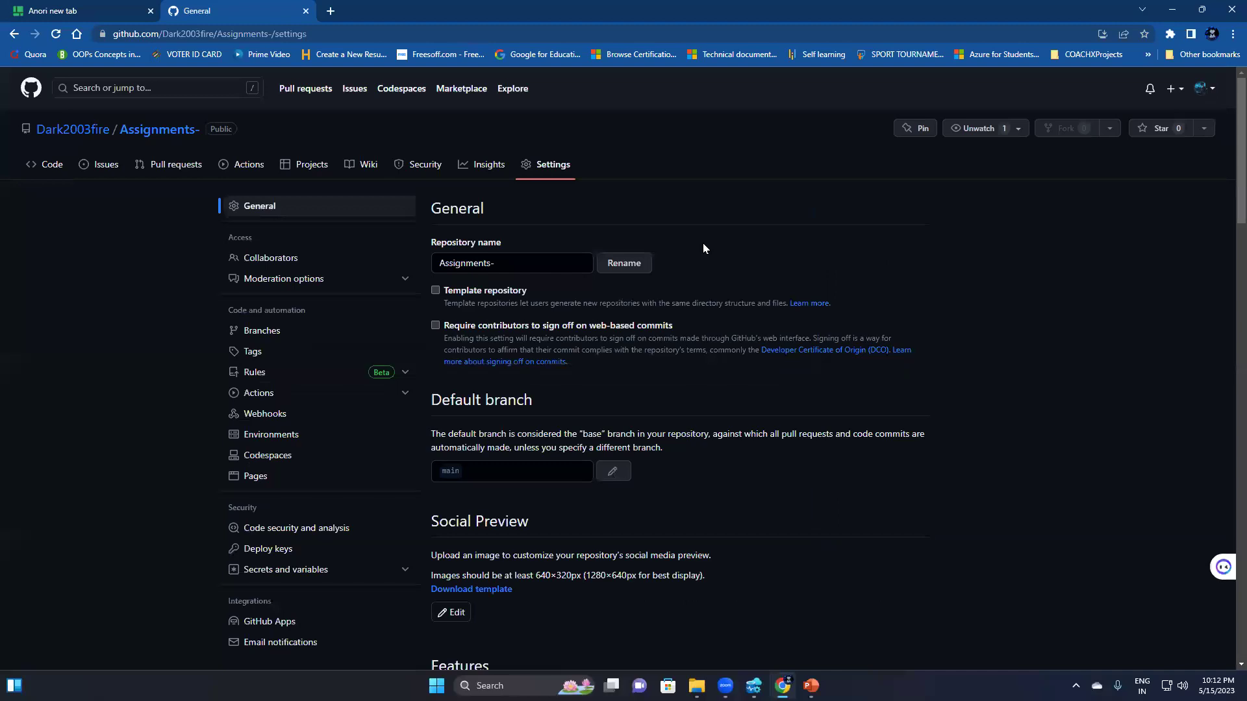
scroll(700, 248, "down", 20)
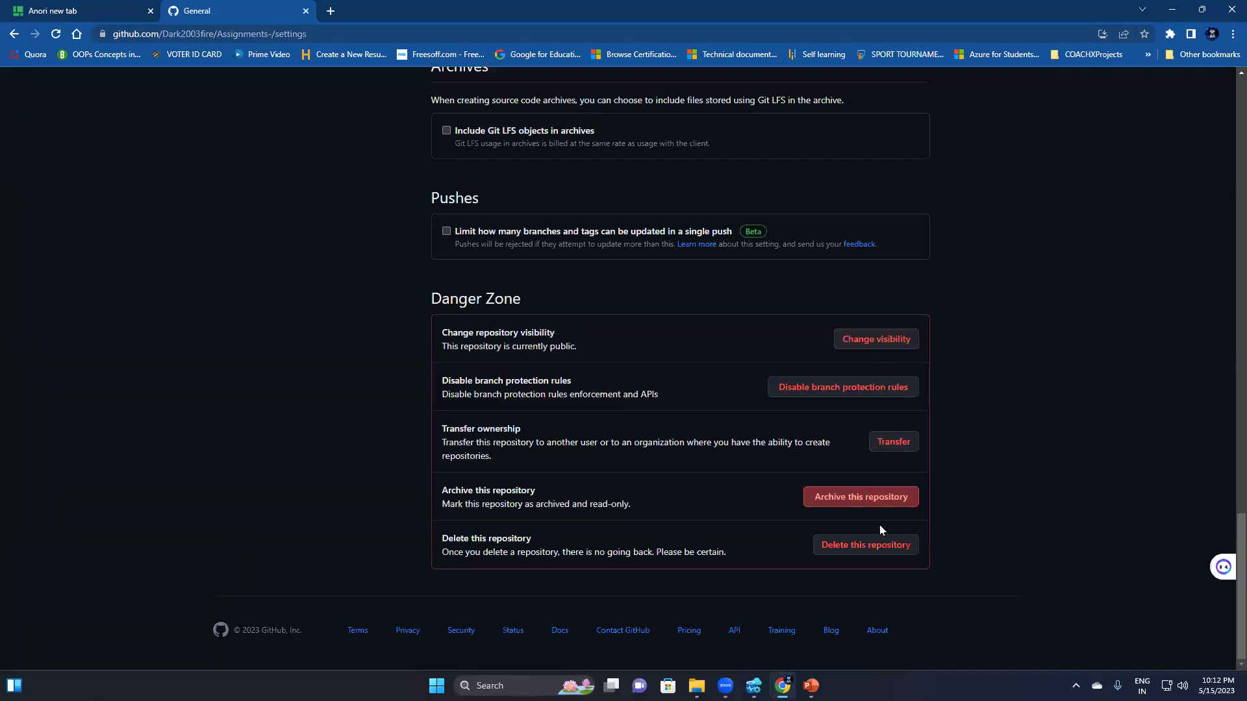
Step: Begin deleting Assignments-, accepting both warnings until the name confirmation box appears
left_click(885, 547)
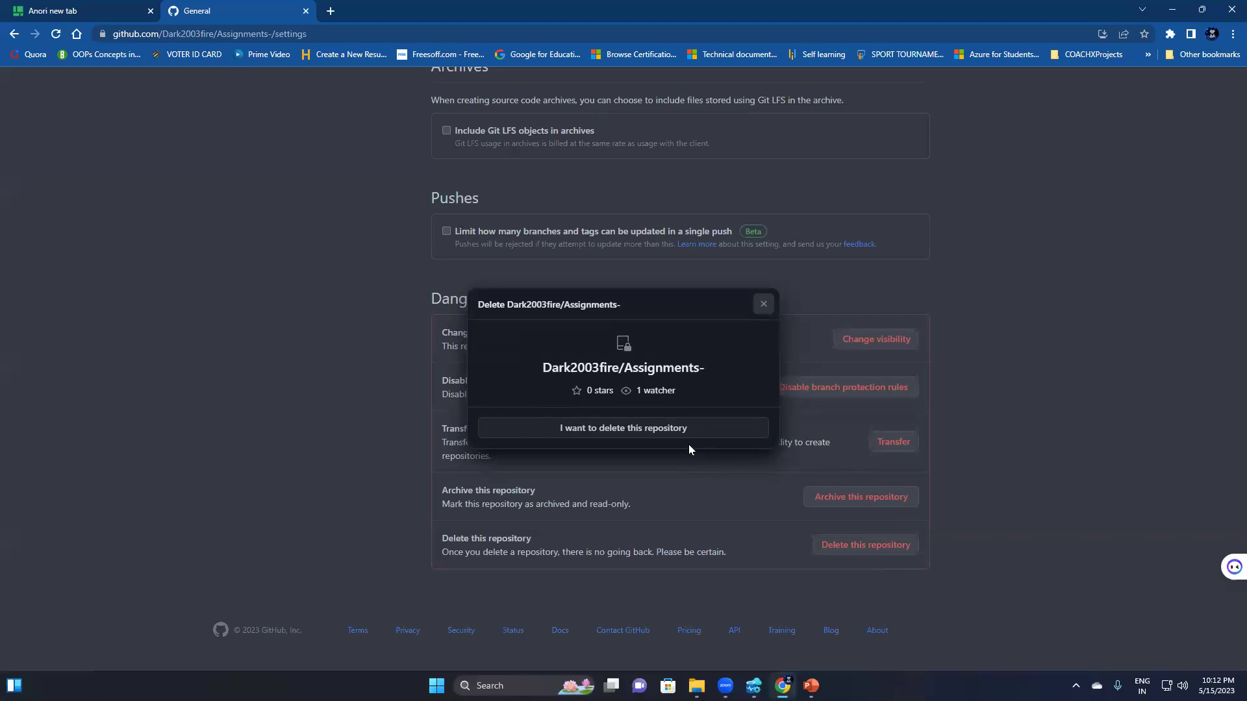
left_click(662, 431)
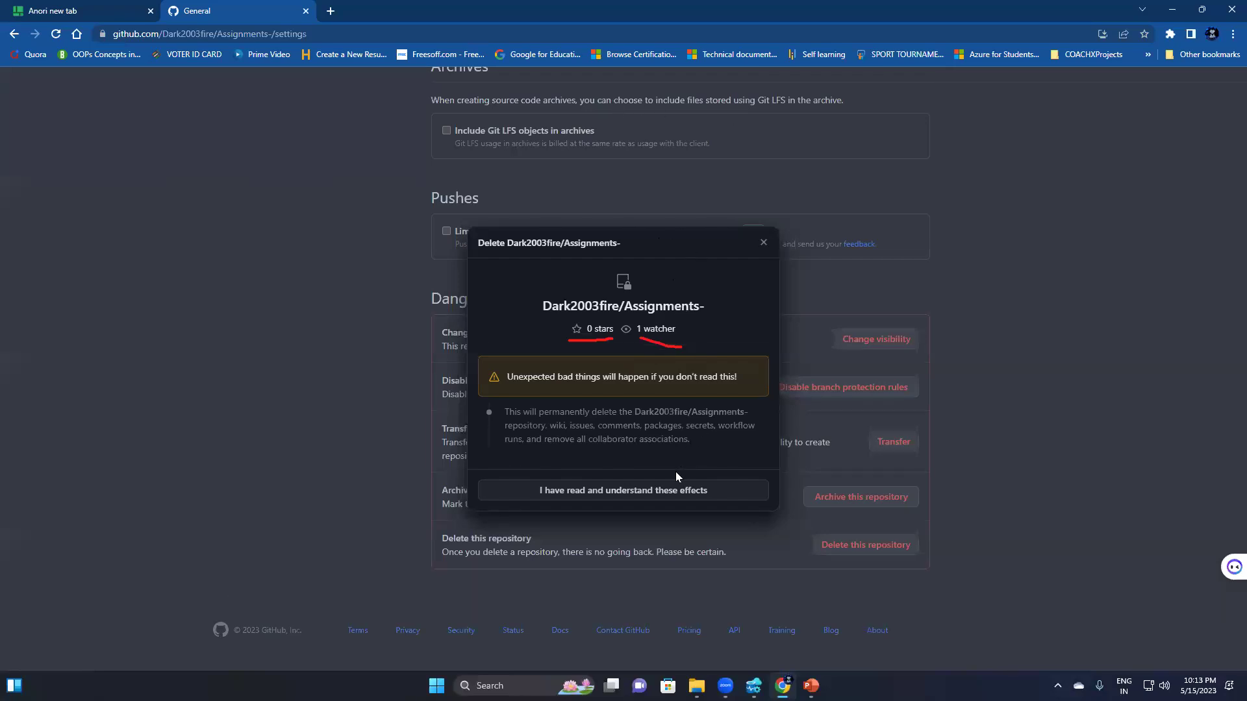
left_click(676, 494)
left_click(608, 418)
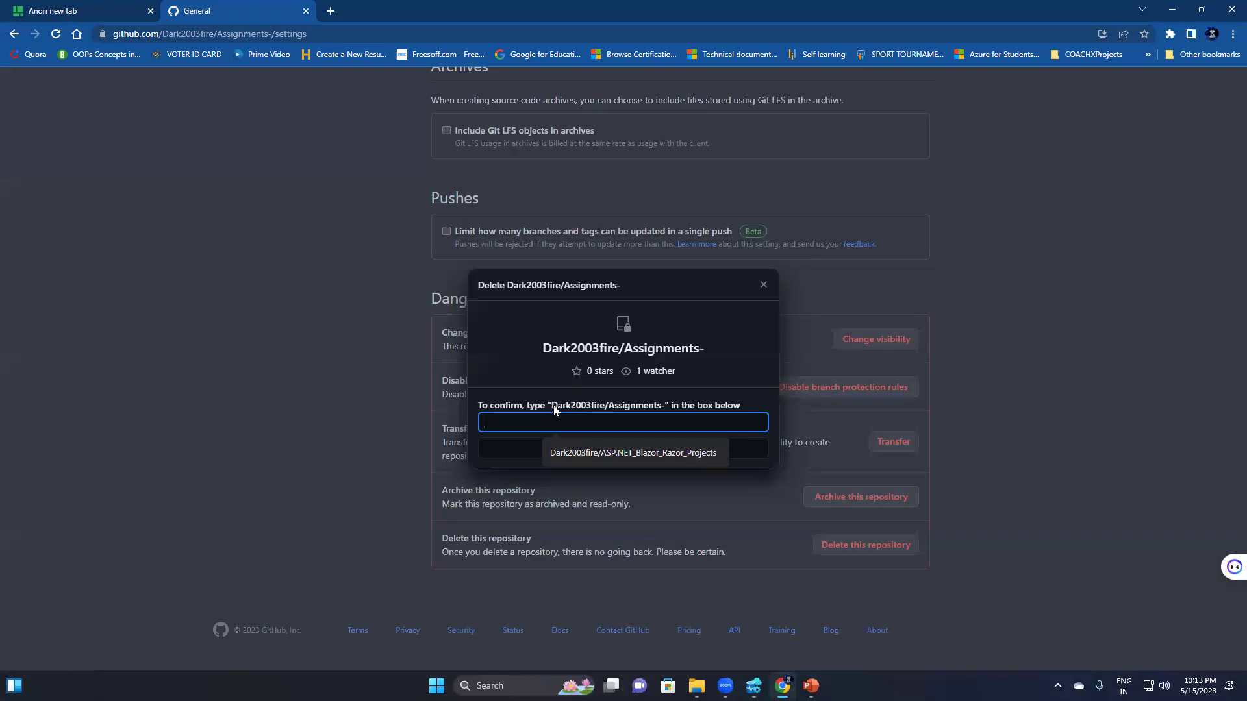
Step: Try typing Dark2003fire/Assignments- into the deletion confirmation box
mouse_move(552, 404)
left_mouse_down()
mouse_move(663, 402)
mouse_move(605, 401)
left_mouse_up()
left_click(566, 421)
type("Darkfire")
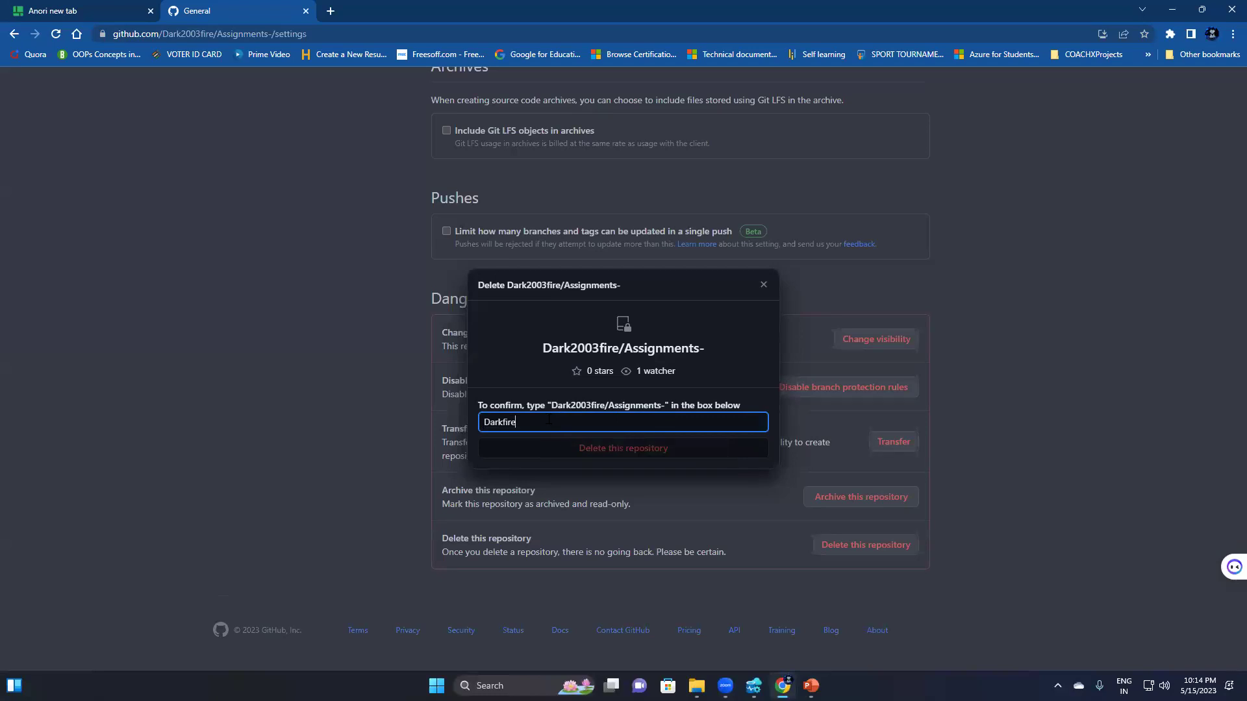
key("BackSpace")
key("BackSpace")
key("BackSpace")
key("BackSpace")
type("2003f")
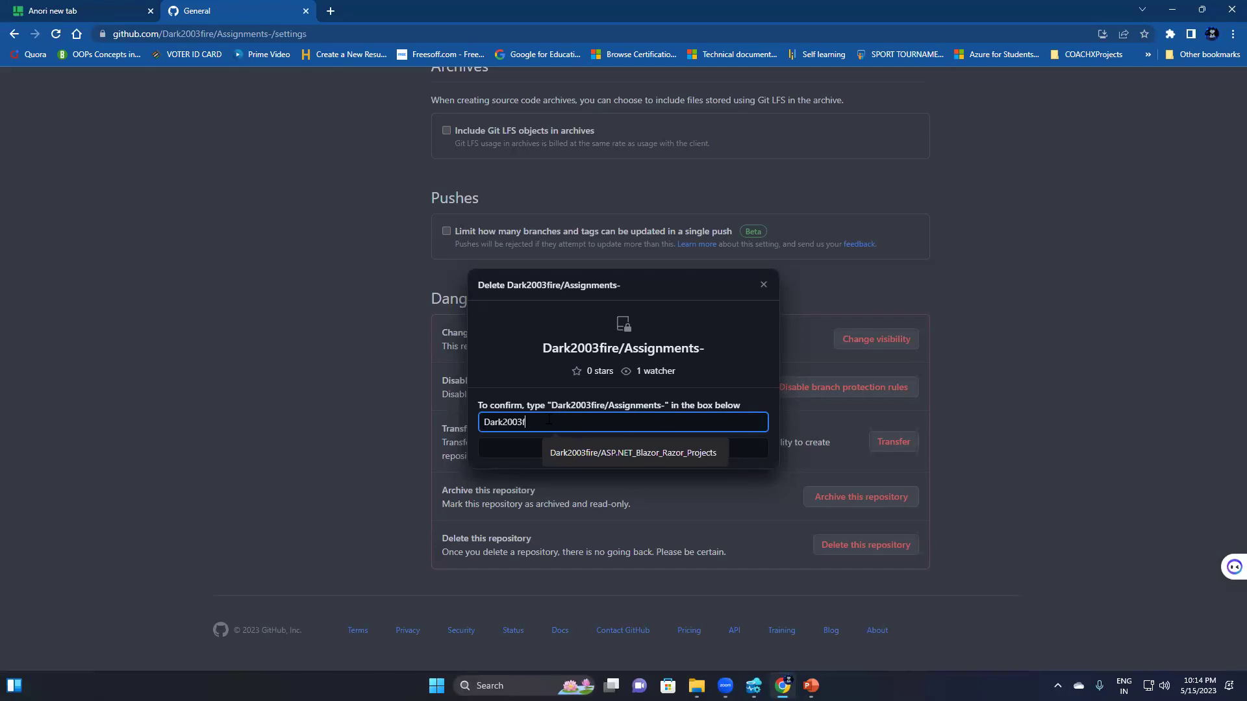
type("ire/Assignme")
type("nts-")
key("BackSpace")
key("BackSpace")
key("BackSpace")
type("ts")
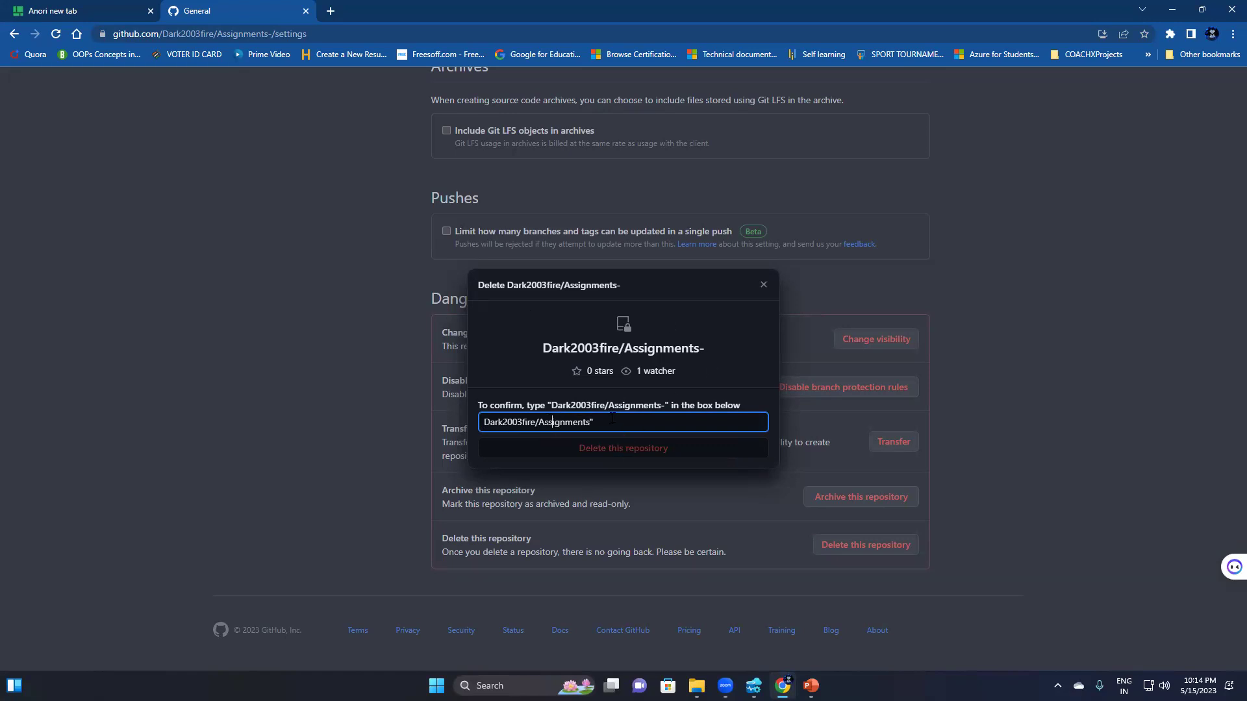
type("\"")
type("-")
Step: Clear the mistyped text and paste the copied name Dark2003fire/Assignments- into the box
left_click_drag(543, 422, 467, 407)
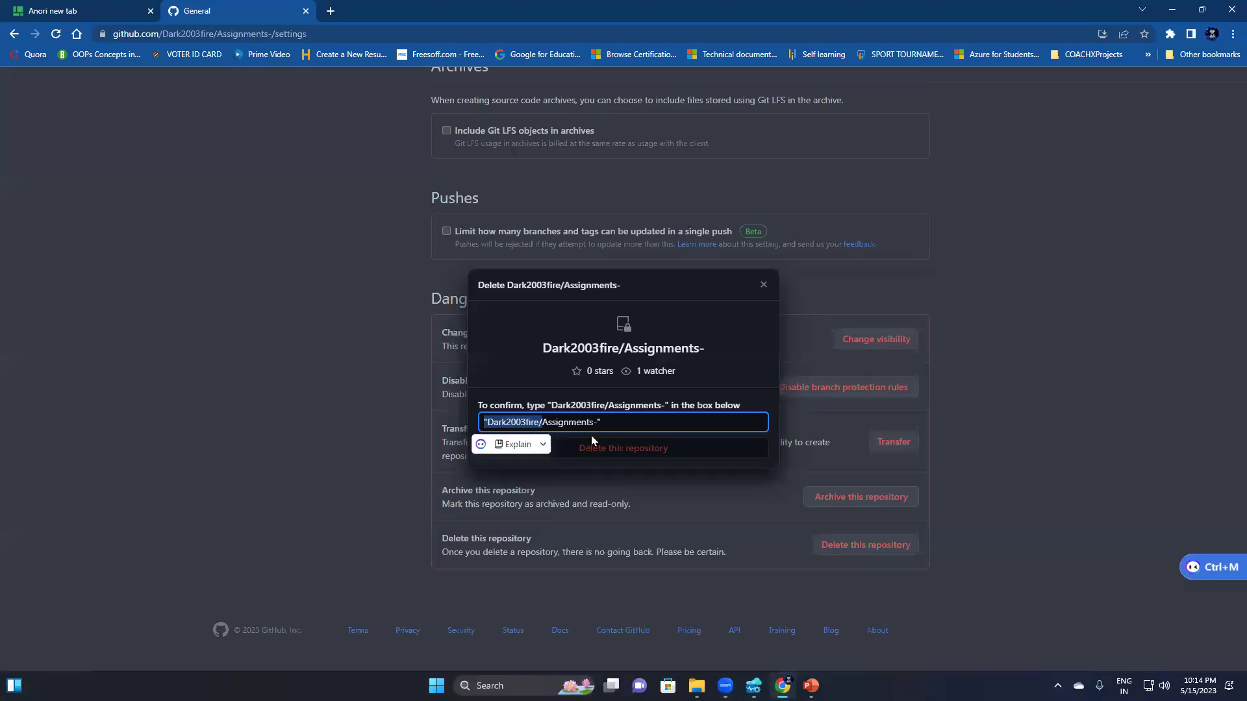
key("BackSpace")
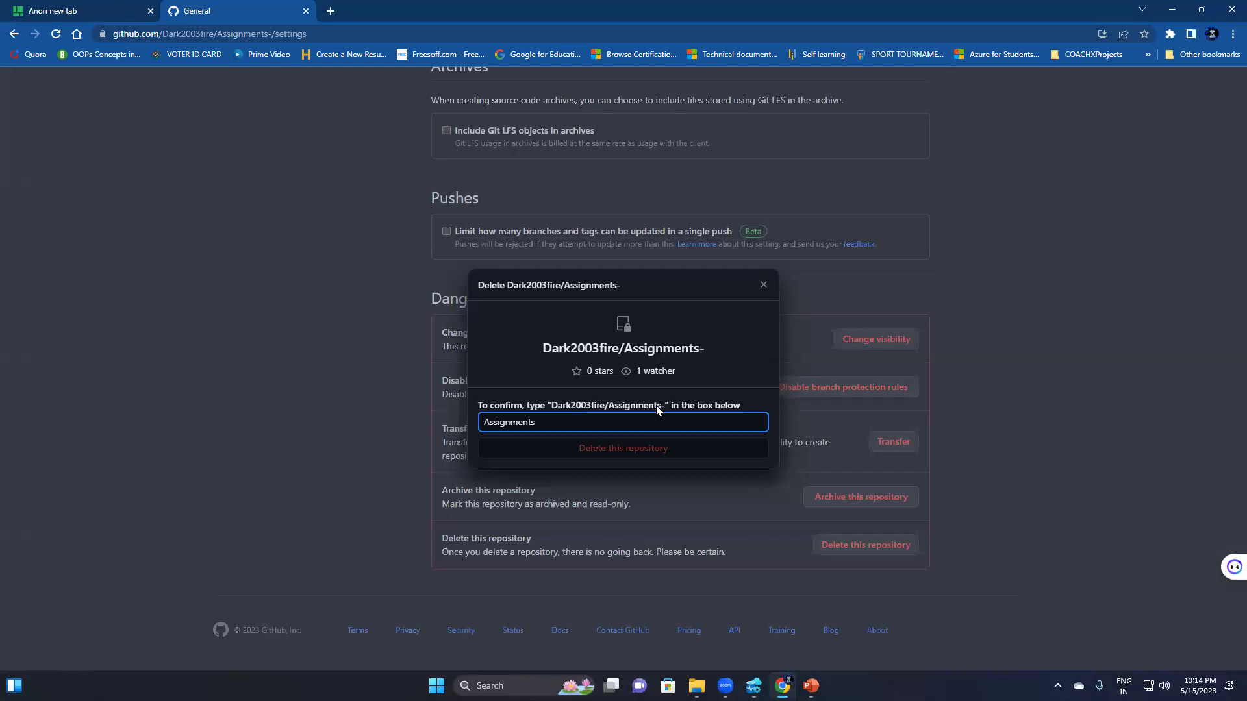
double_click(579, 423)
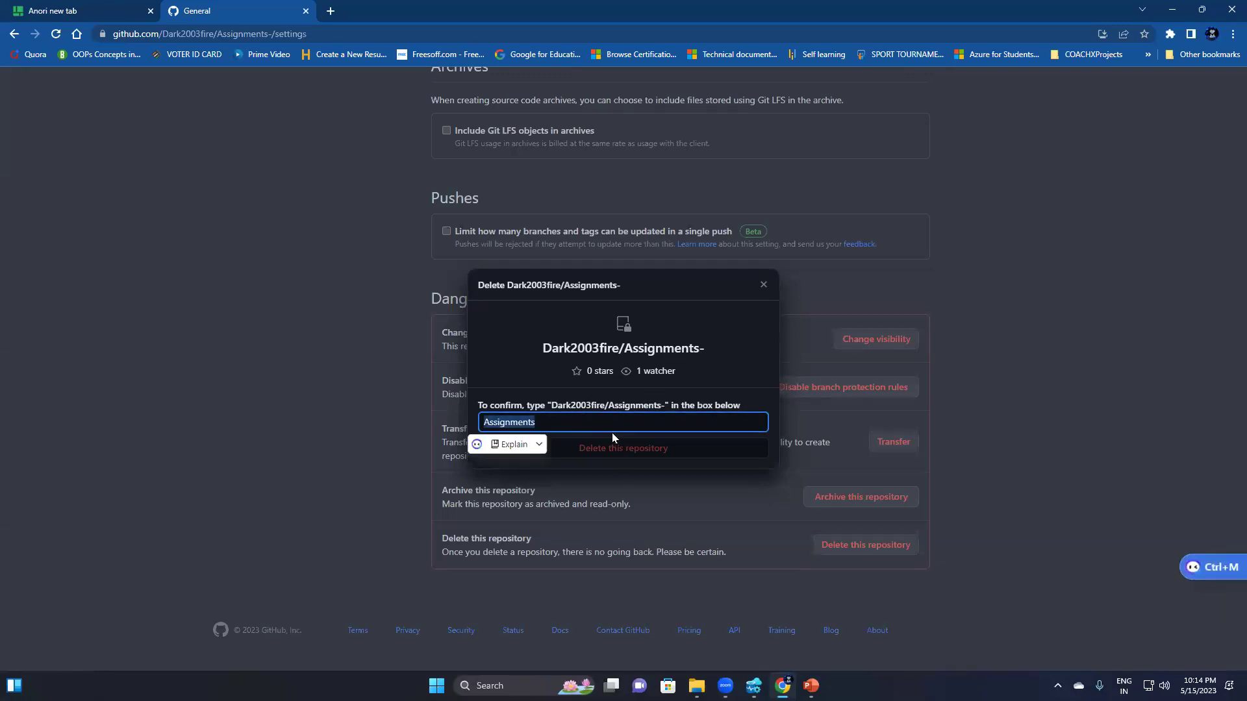
left_click(612, 432)
double_click(589, 421)
key("BackSpace")
left_click_drag(704, 345, 541, 354)
key("ctrl+c")
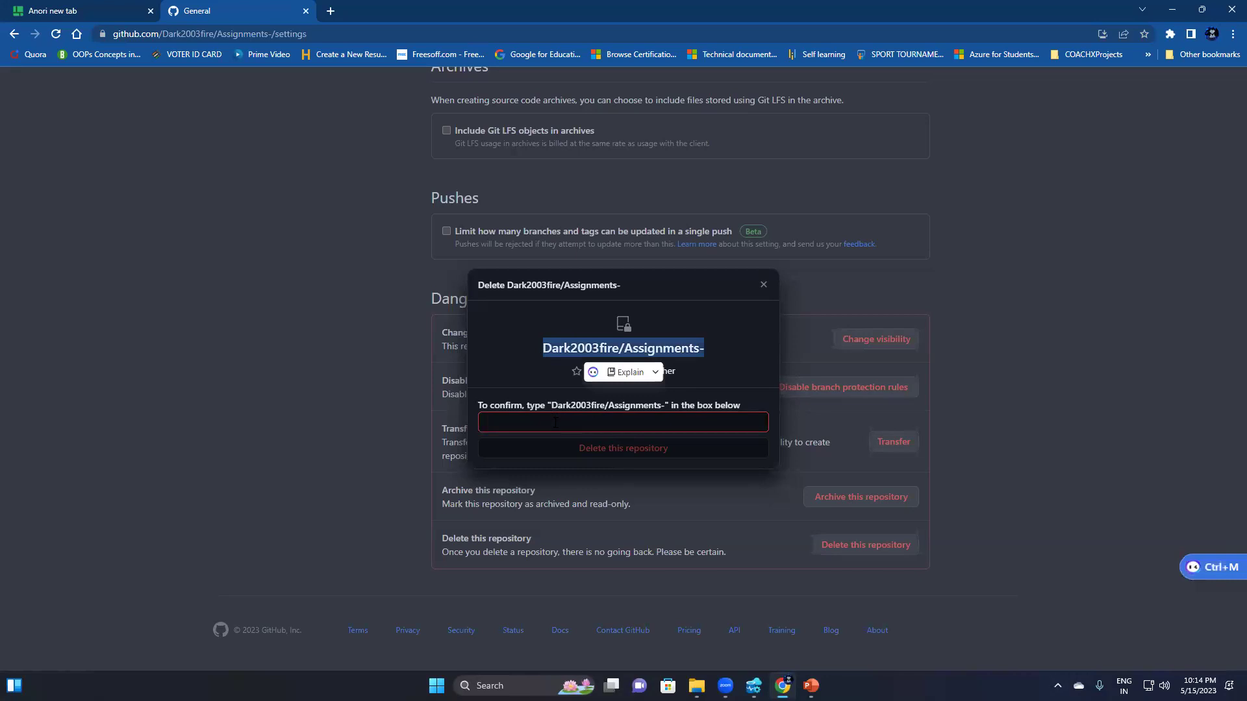
left_click(555, 422)
key("ctrl+v")
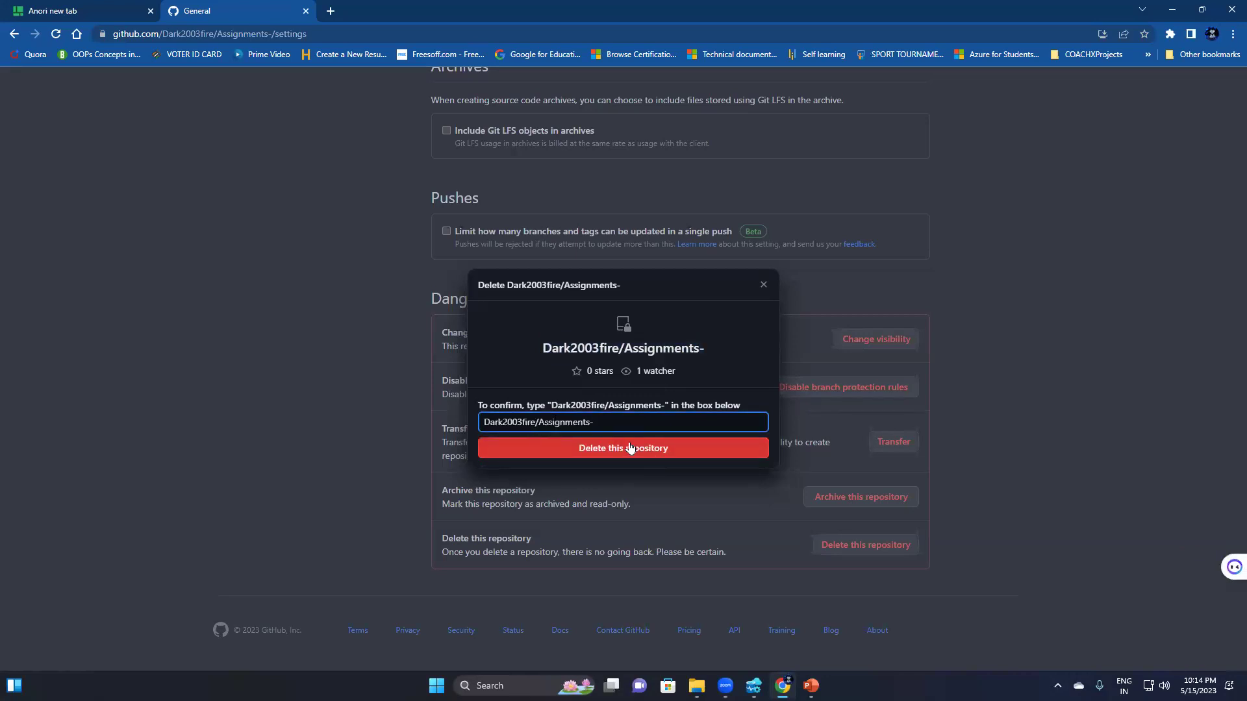
Step: Permanently delete Assignments-, verifying access through the GitHub Mobile app
left_click(631, 448)
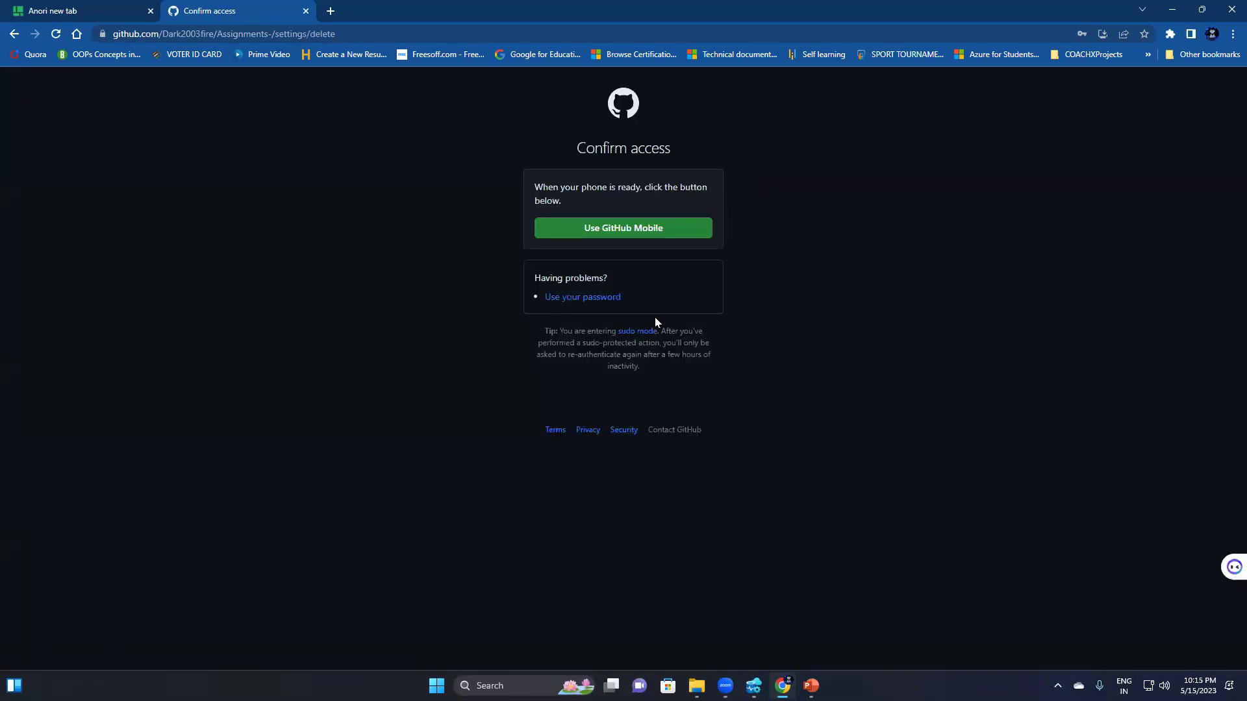
left_click(636, 235)
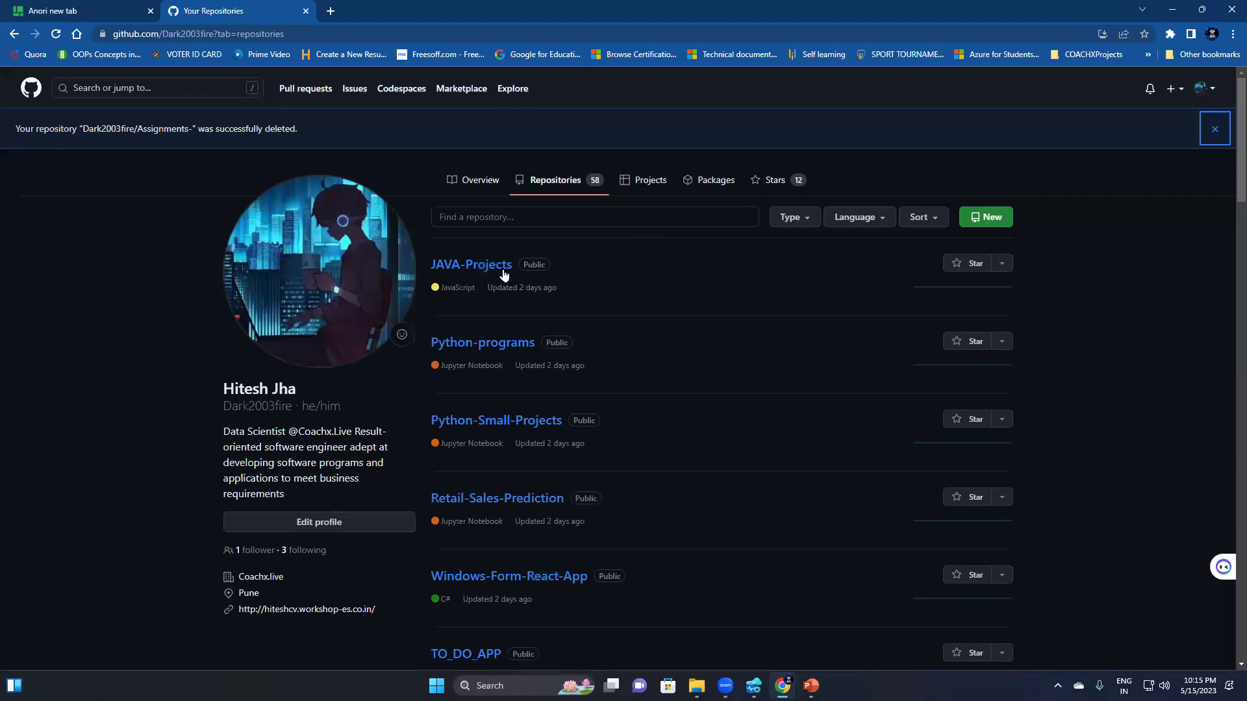
Step: Scroll the 58-repository list to confirm Assignments- is gone, then open the account menu
scroll(612, 303, "down", 20)
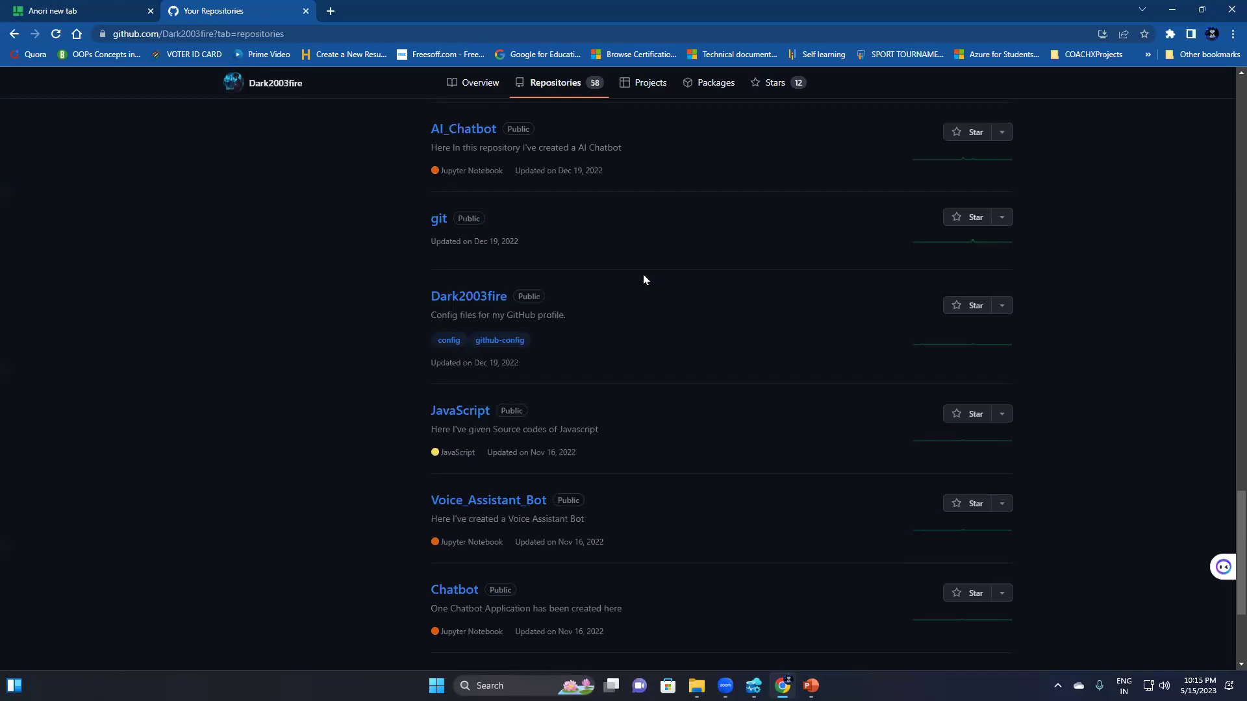
scroll(643, 276, "down", 3)
scroll(643, 276, "up", 10)
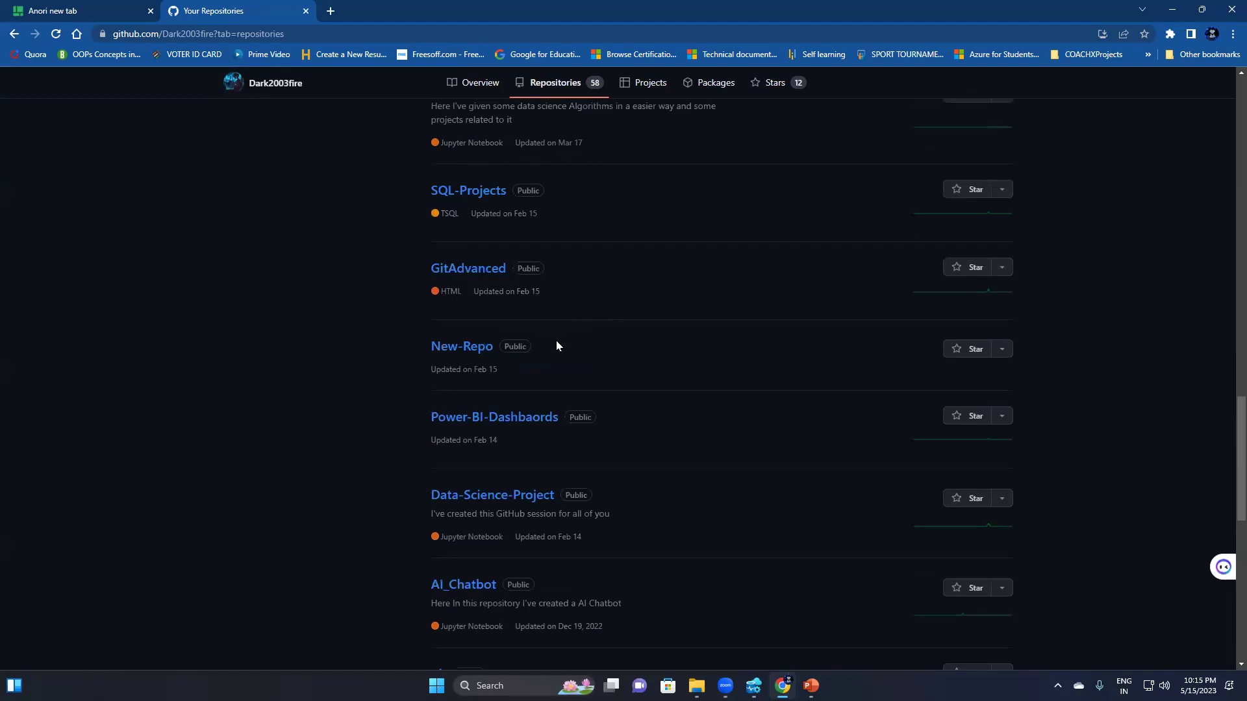
scroll(486, 393, "down", 10)
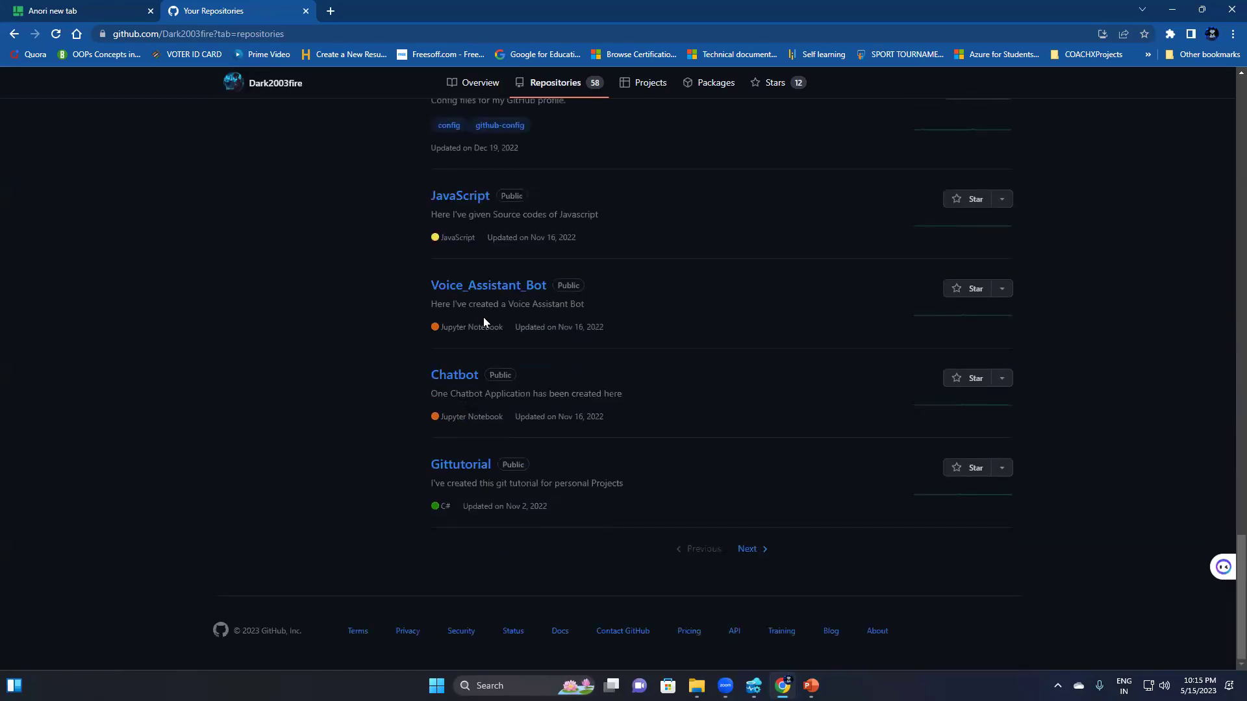
scroll(503, 334, "up", 10)
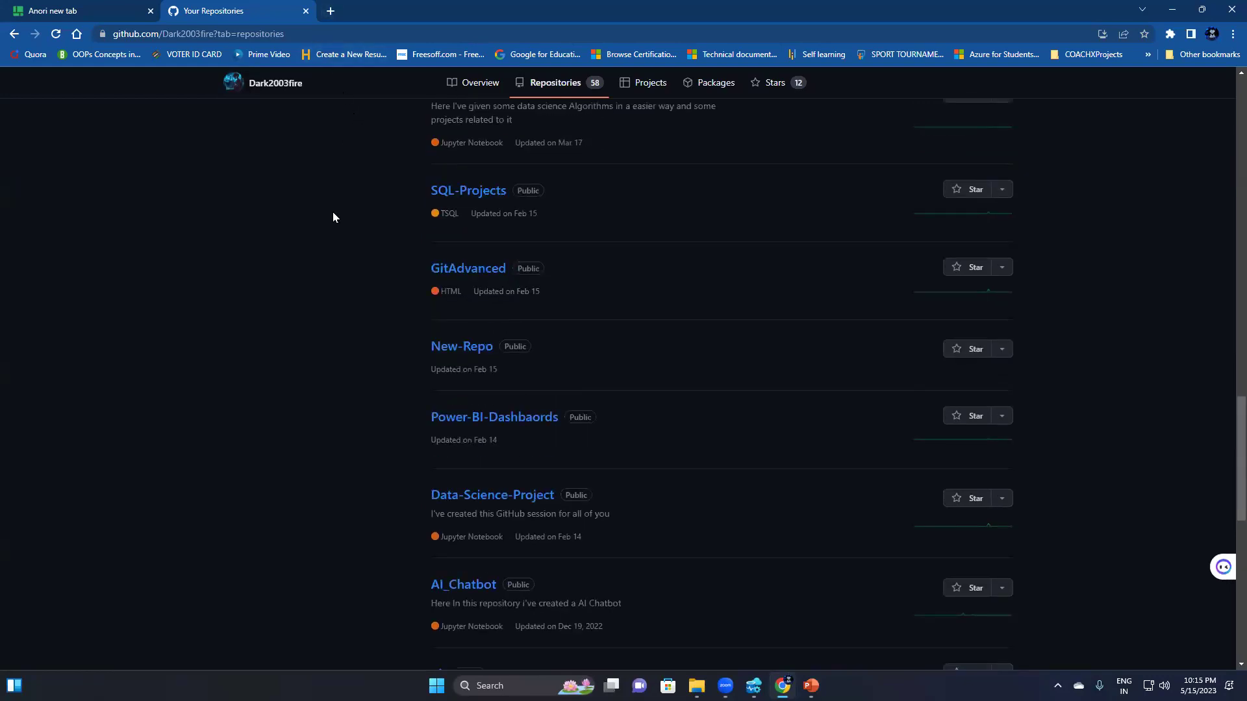
scroll(656, 279, "up", 15)
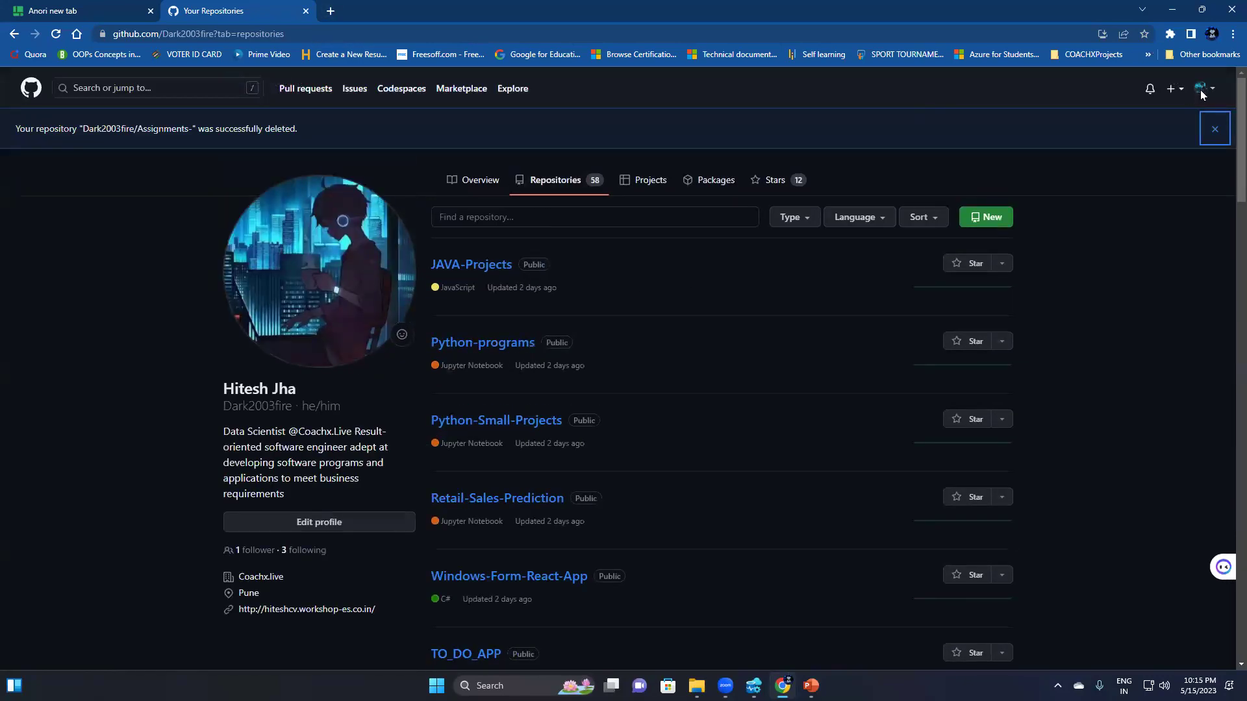
left_click(1200, 90)
Step: Open Your profile and review the Overview showing 57 repositories and six pinned ones
left_click(1152, 182)
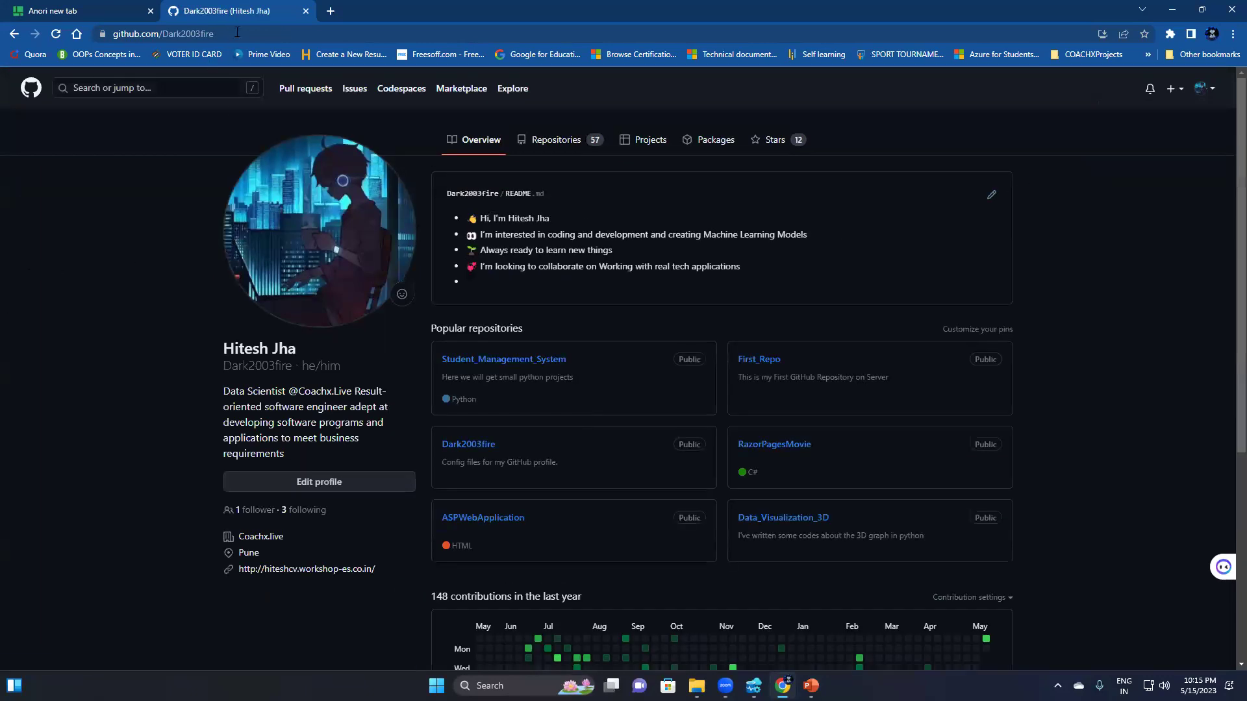
left_click_drag(241, 33, 113, 34)
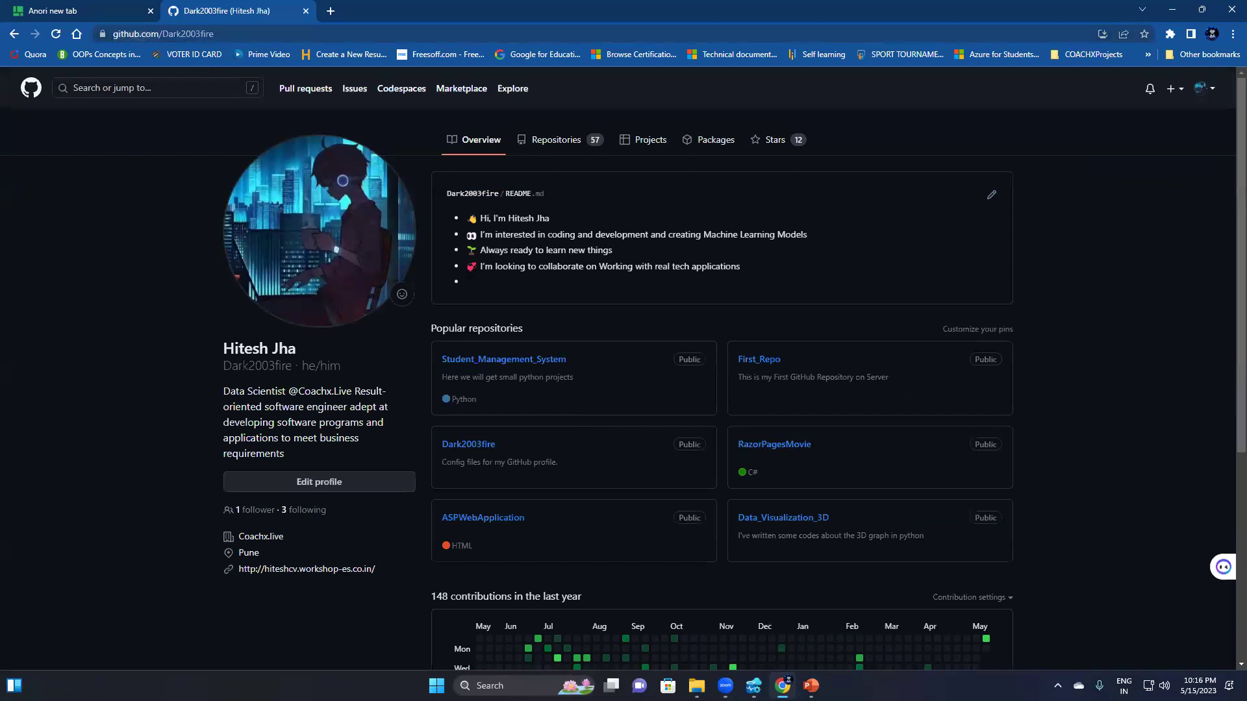
mouse_move(725, 686)
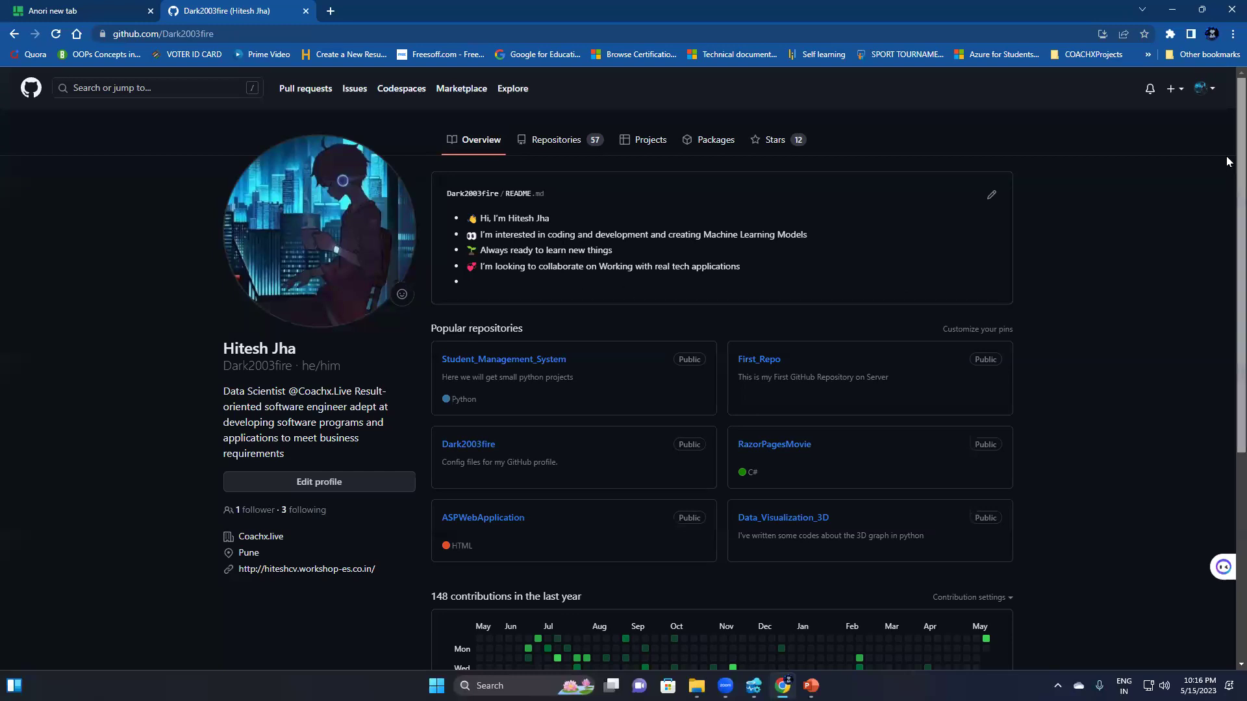
scroll(1227, 288, "down", 2)
scroll(1227, 288, "down", 1)
scroll(596, 148, "up", 3)
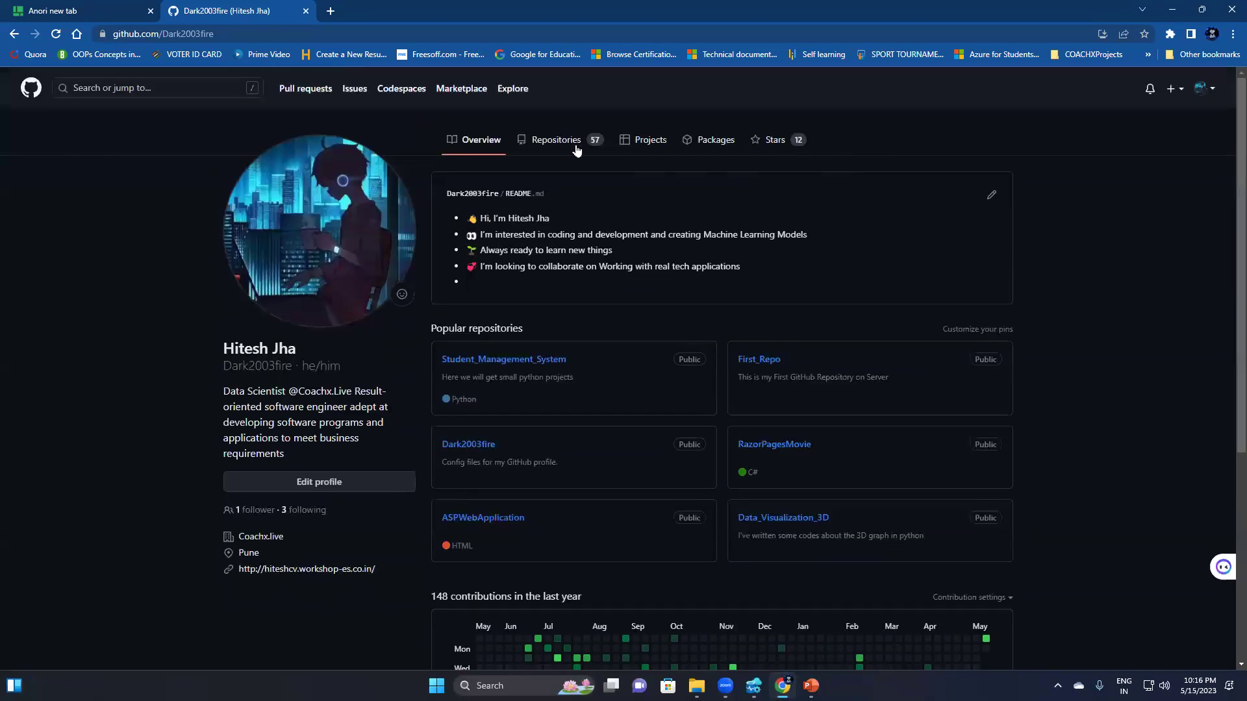
Step: Scroll the Repositories list, view DATA-Science-Algorithms, then go back to the list
left_click(596, 148)
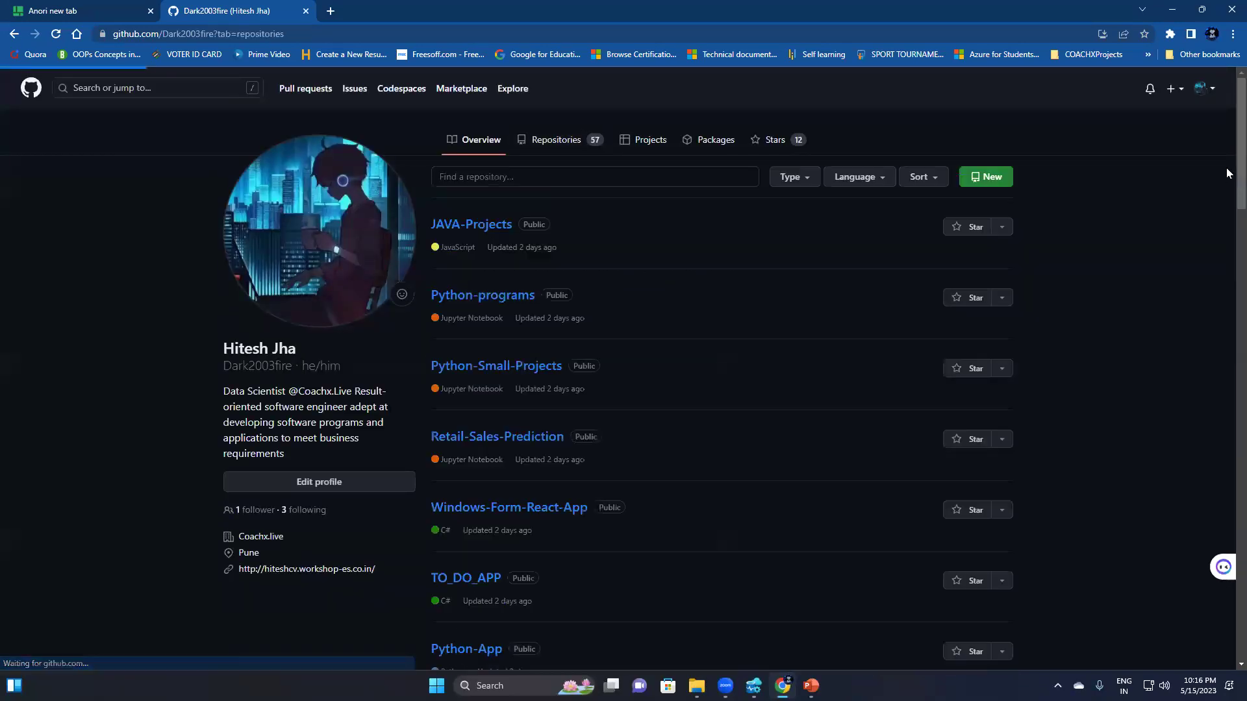
scroll(1226, 315, "down", 12)
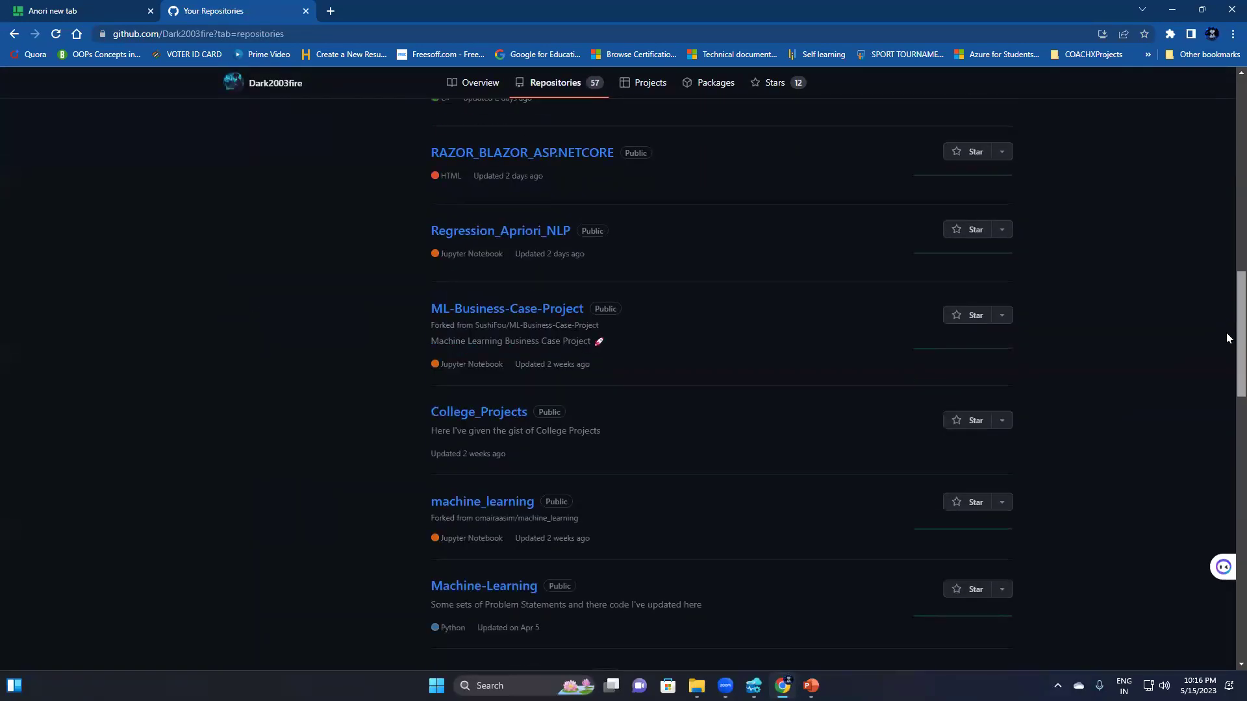
scroll(1226, 321, "down", 3)
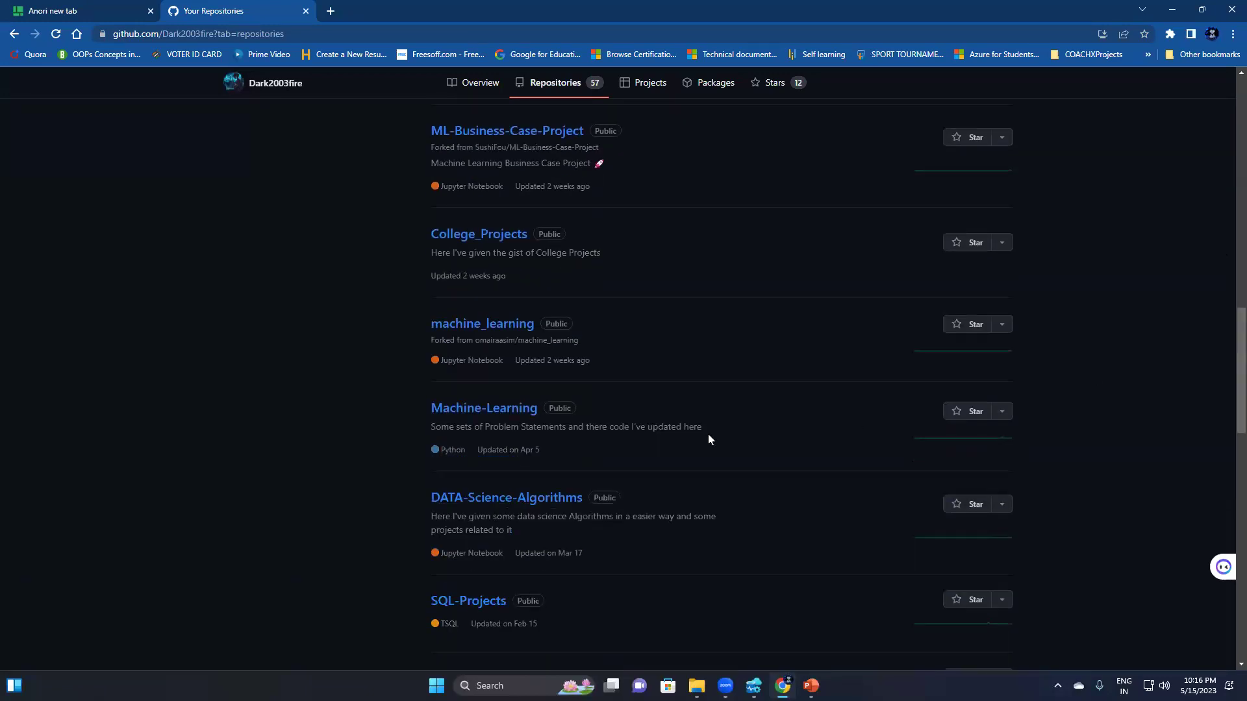
left_click(516, 497)
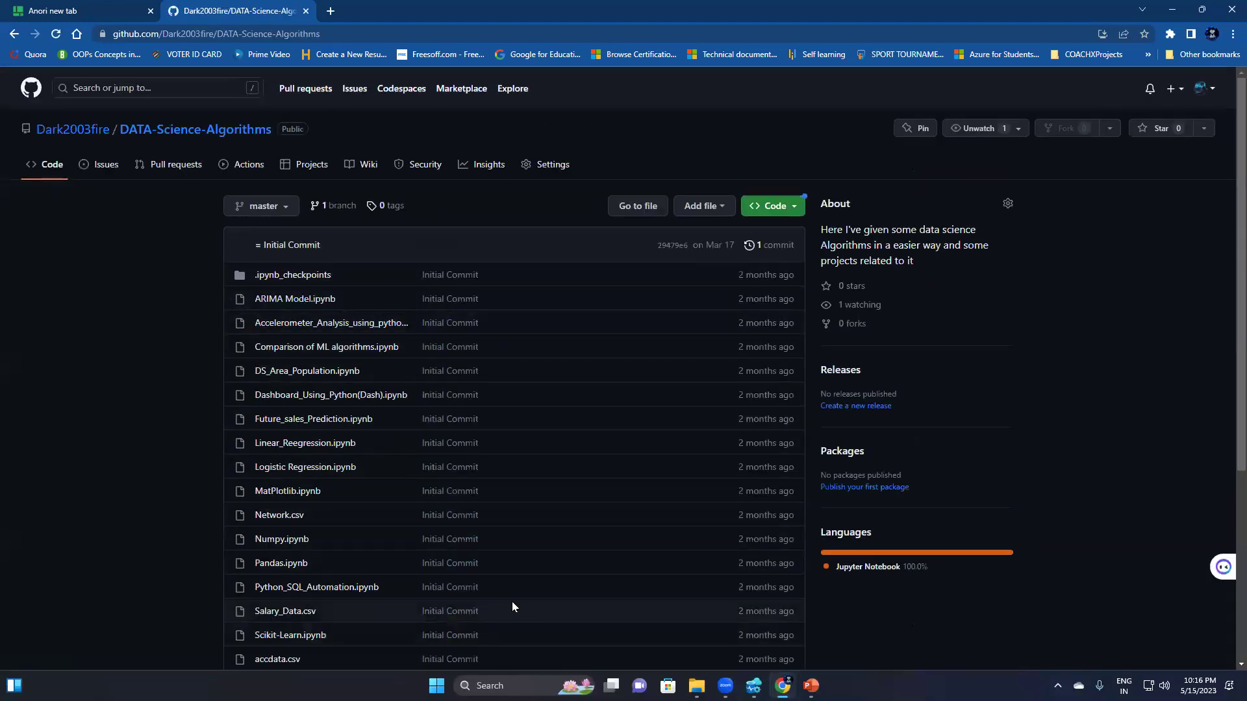
left_click(13, 33)
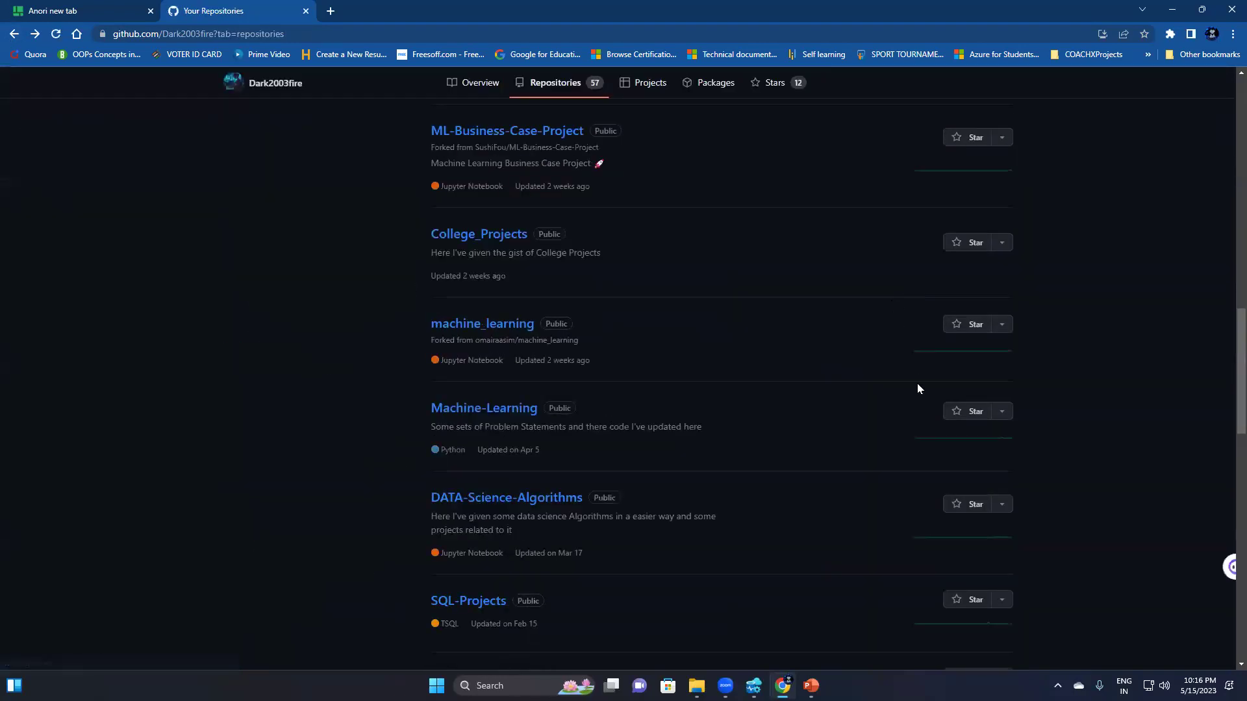
scroll(917, 388, "up", 15)
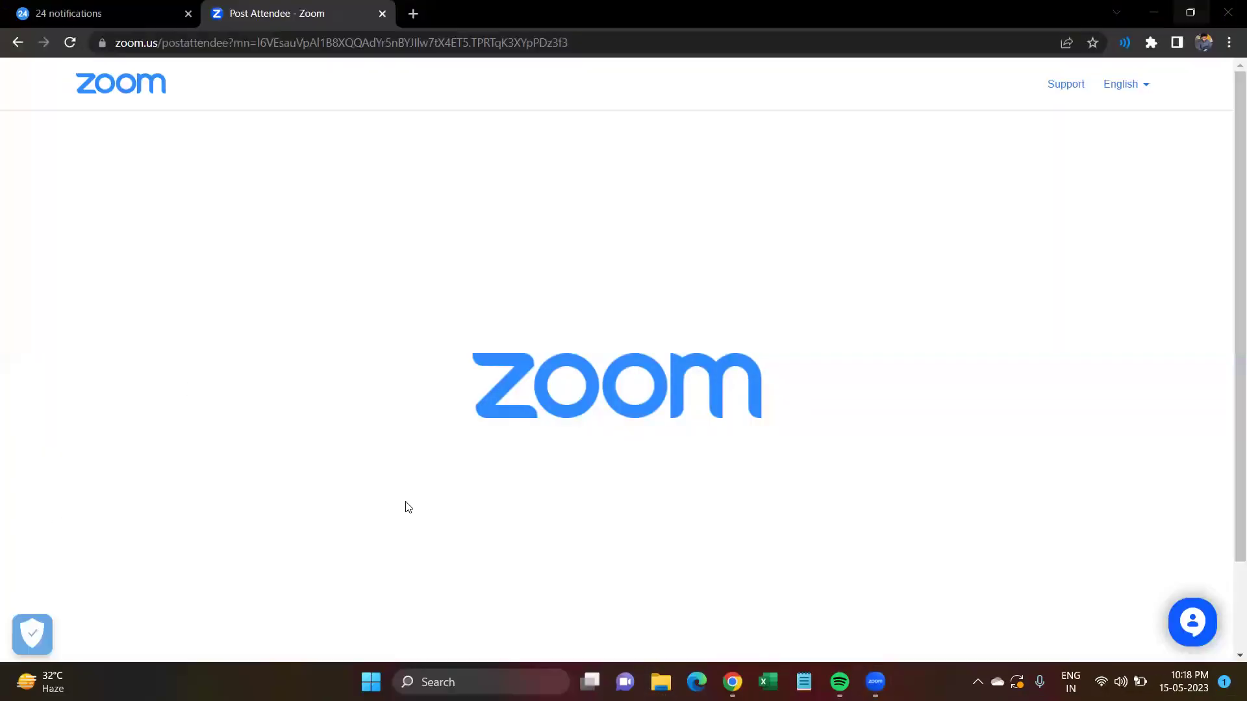
Step: Minimise Chrome's Zoom post-attendee page with Win+D to show the desktop
key("super+d")
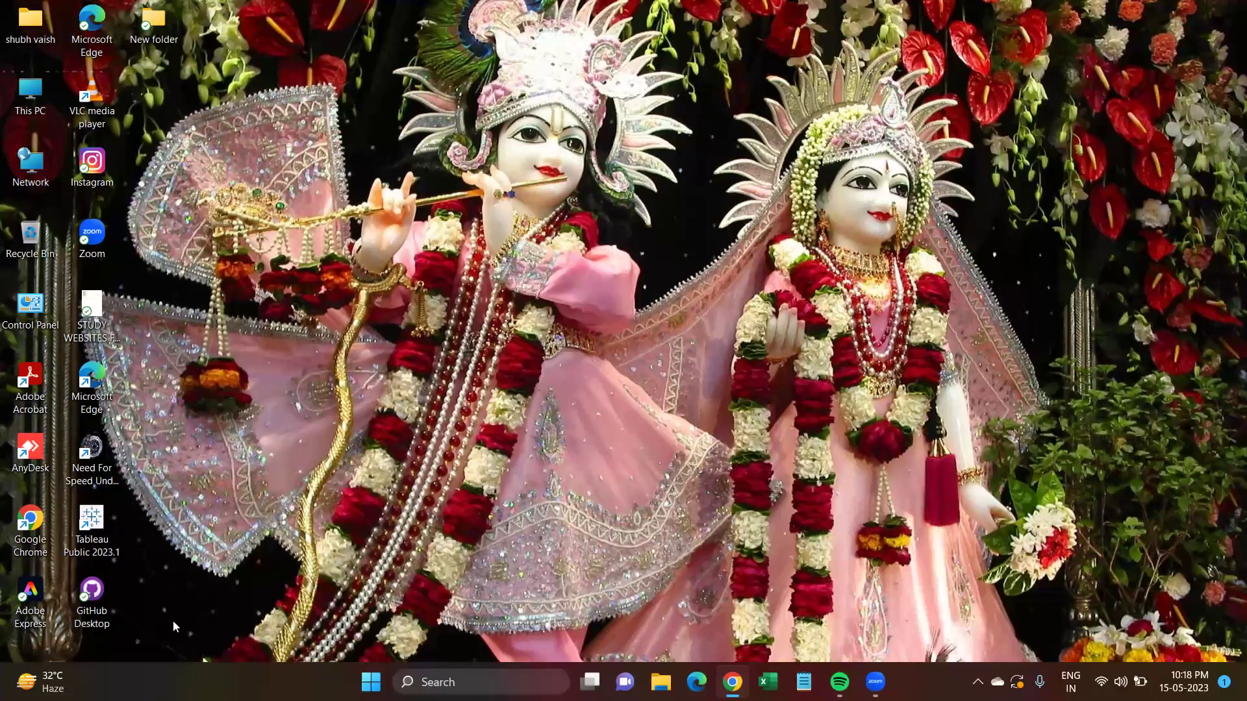
Step: Launch GitHub Desktop from its desktop icon, then close it with Quit anyway during the update
double_click(97, 611)
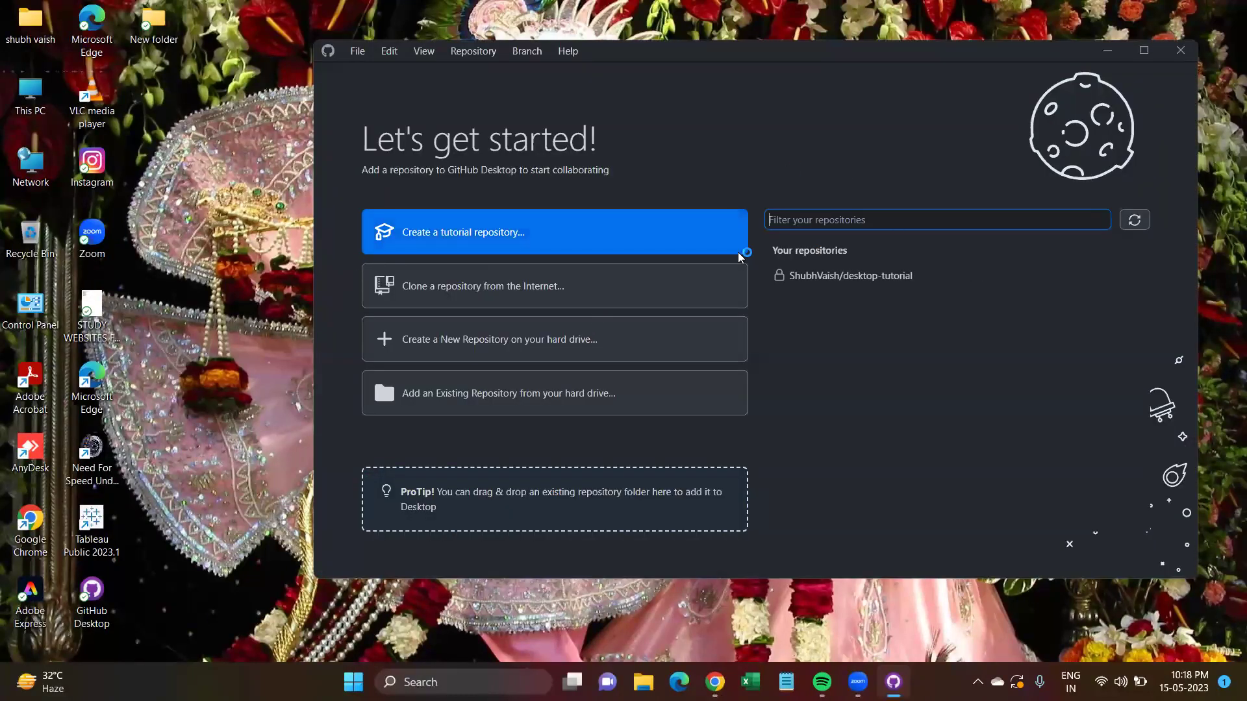
left_click(1180, 51)
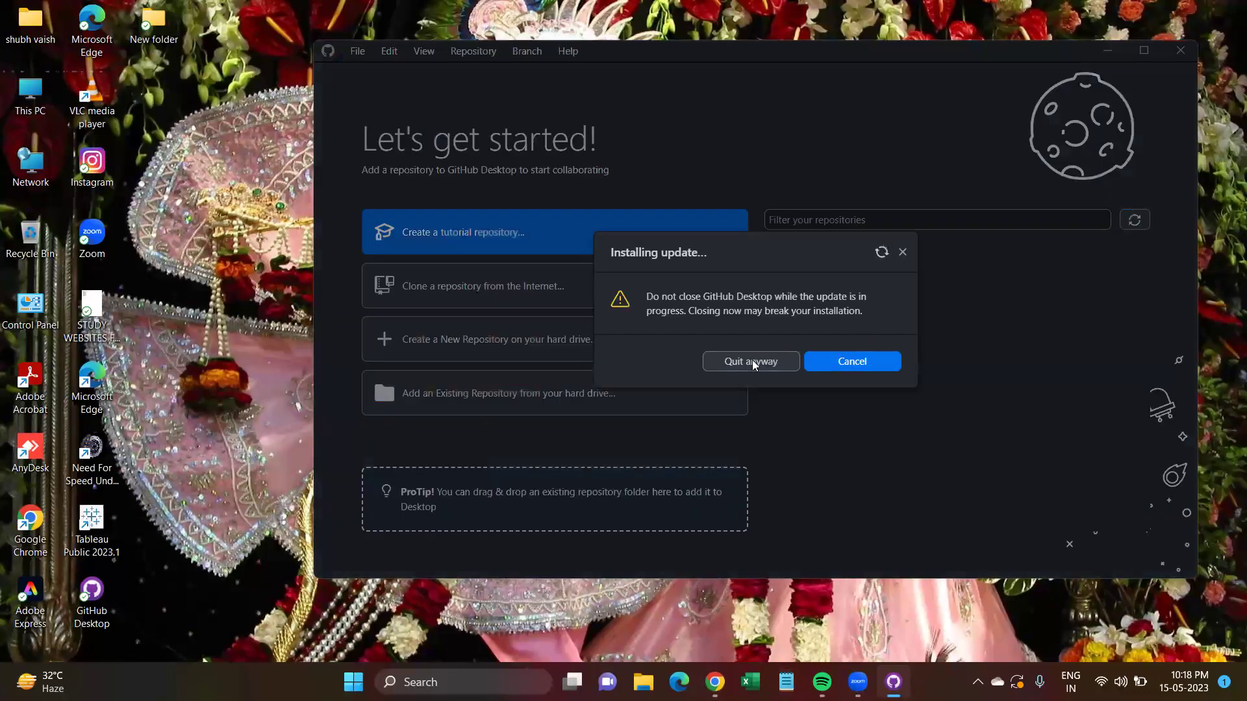
left_click(752, 360)
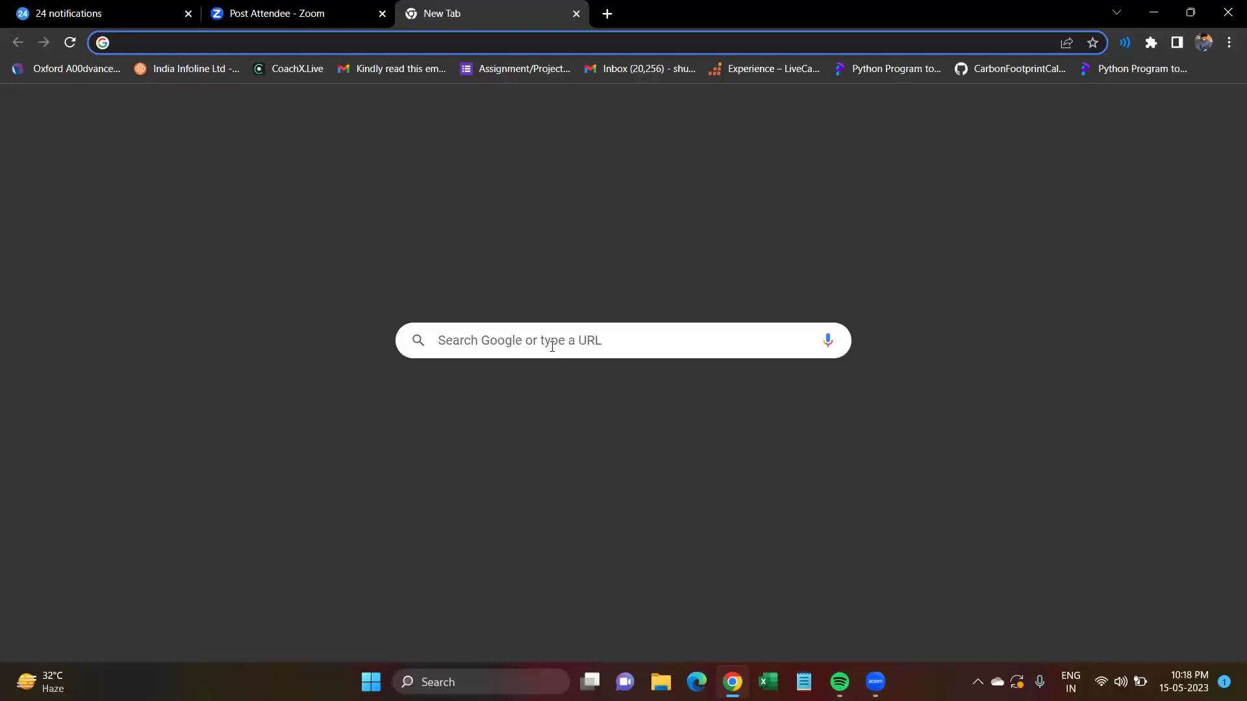
Step: Search Google for 'github' from the new tab
left_click(552, 347)
type("github")
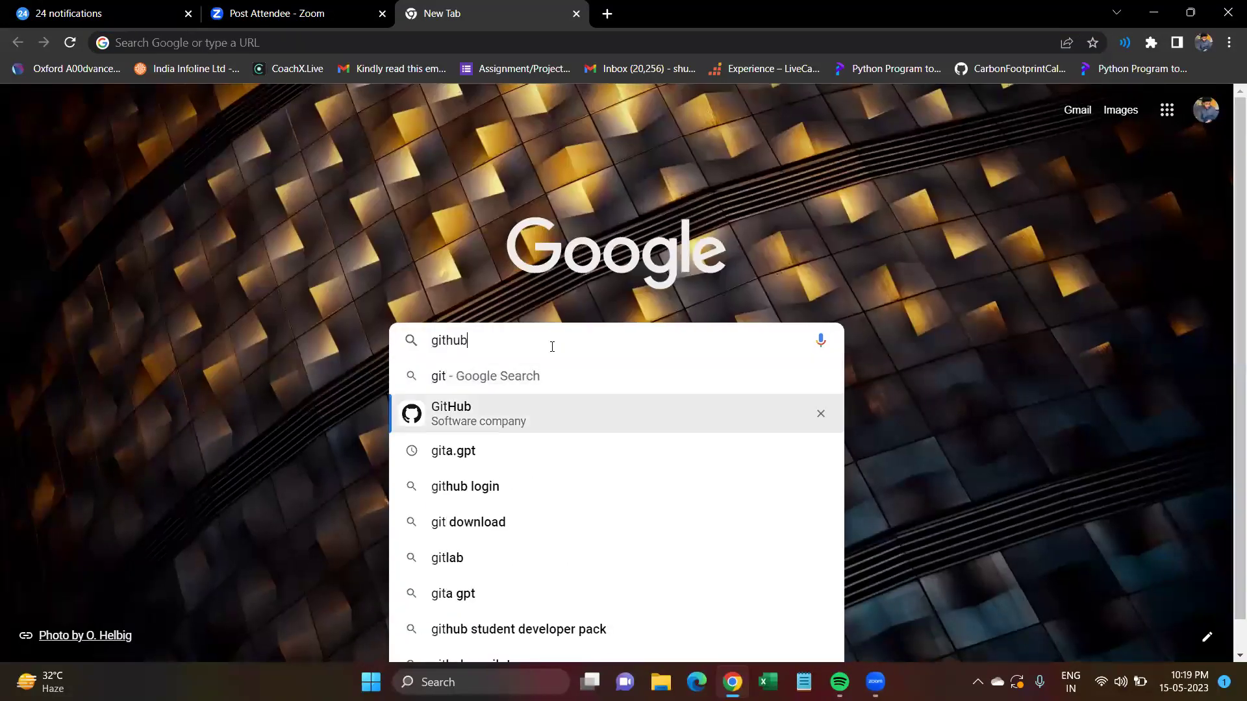
key("Return")
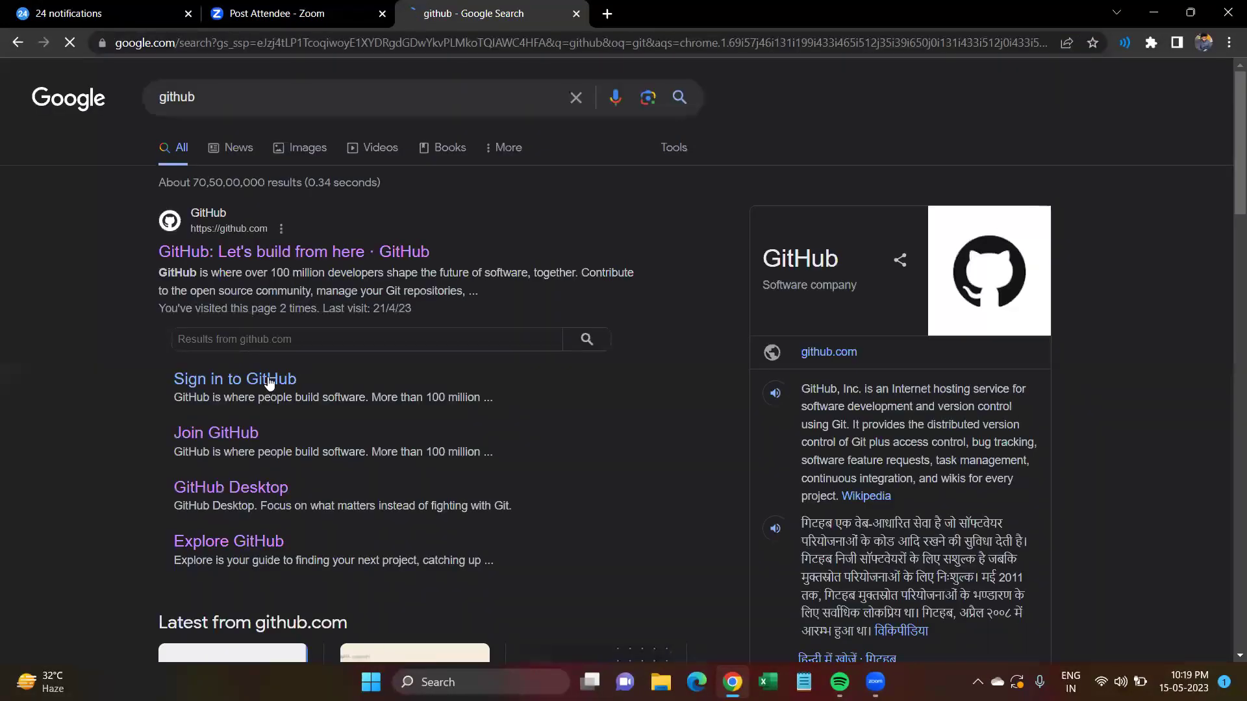
Step: Open the github.com result and go to GitHub's Sign in page
left_click(263, 381)
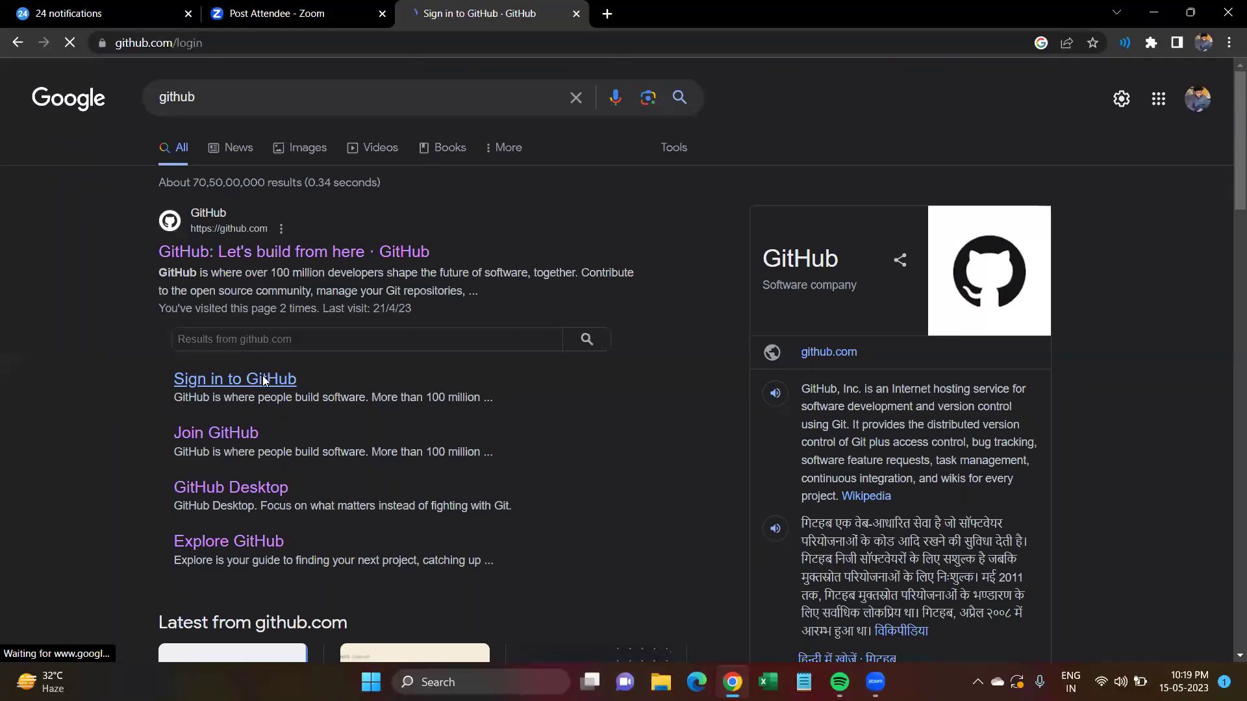
left_click(17, 42)
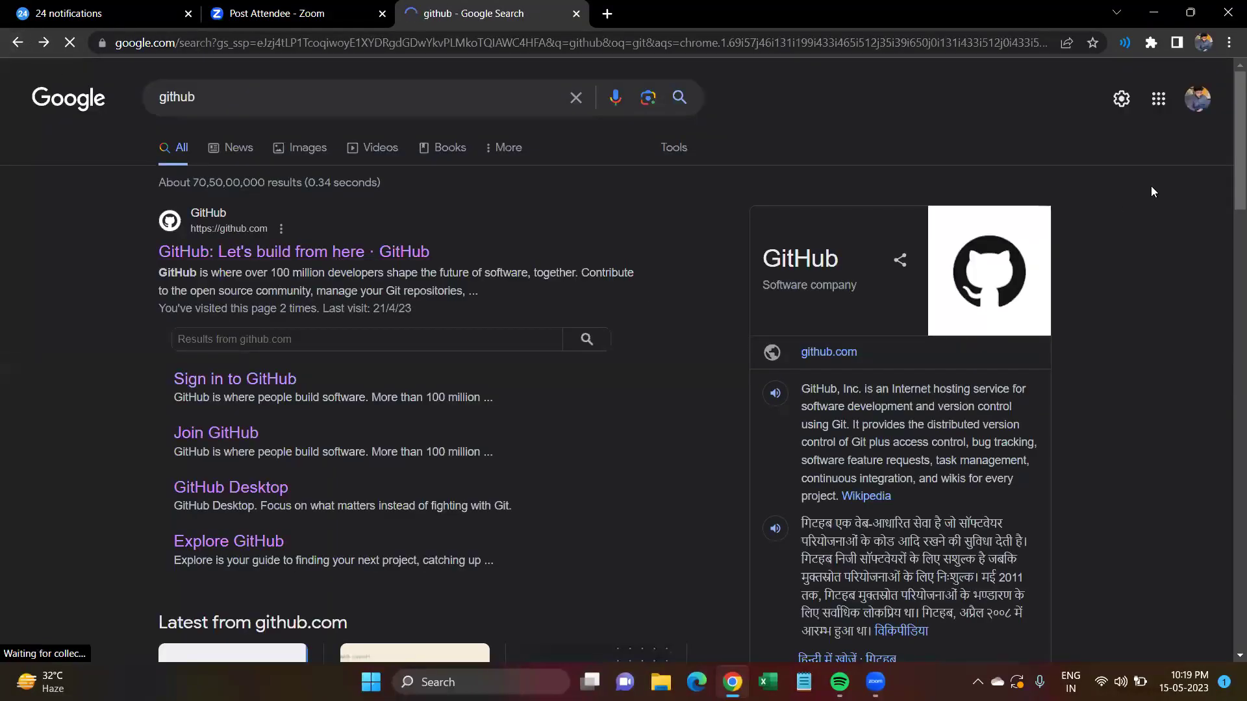
scroll(1226, 222, "down", 5)
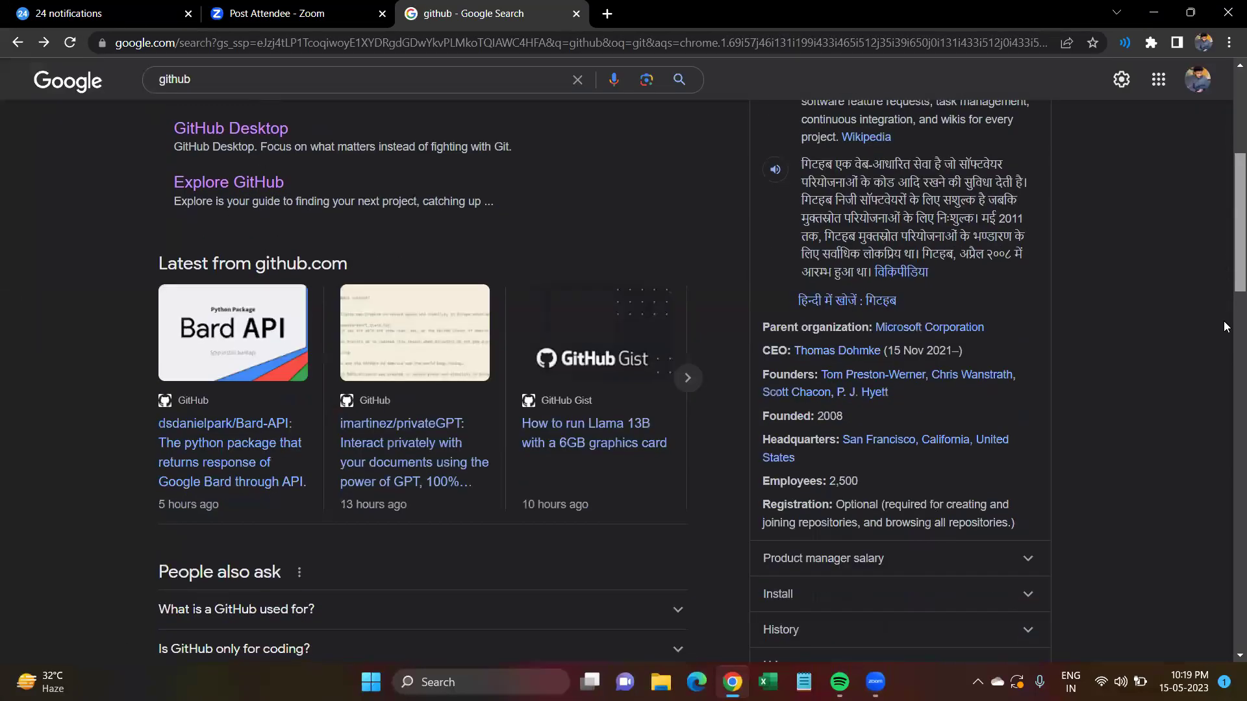
scroll(1225, 138, "down", 4)
scroll(475, 299, "up", 10)
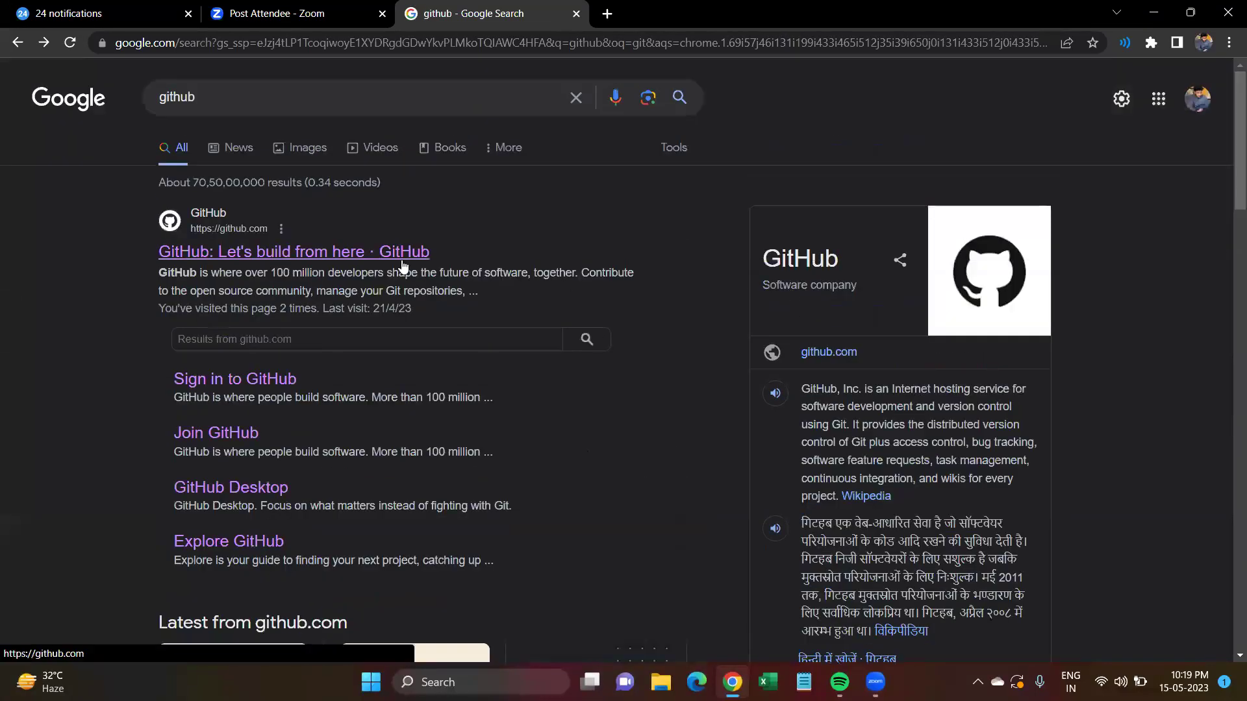
left_click(403, 263)
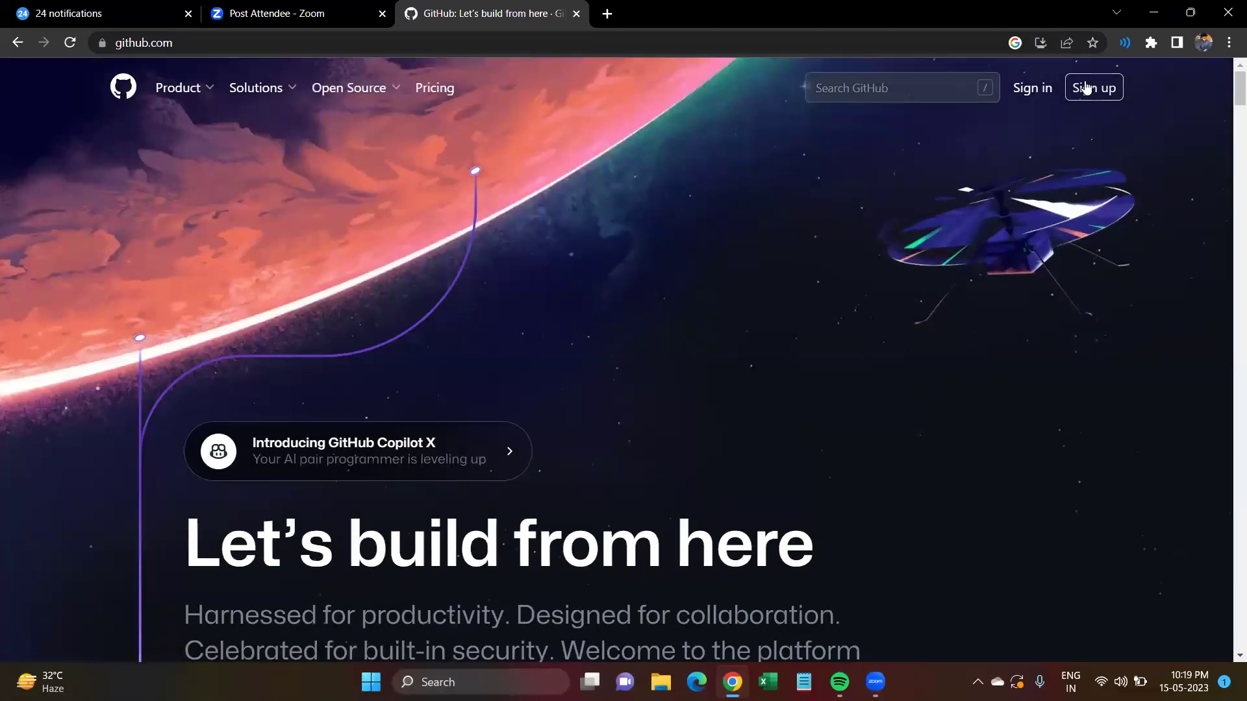
left_click(1042, 90)
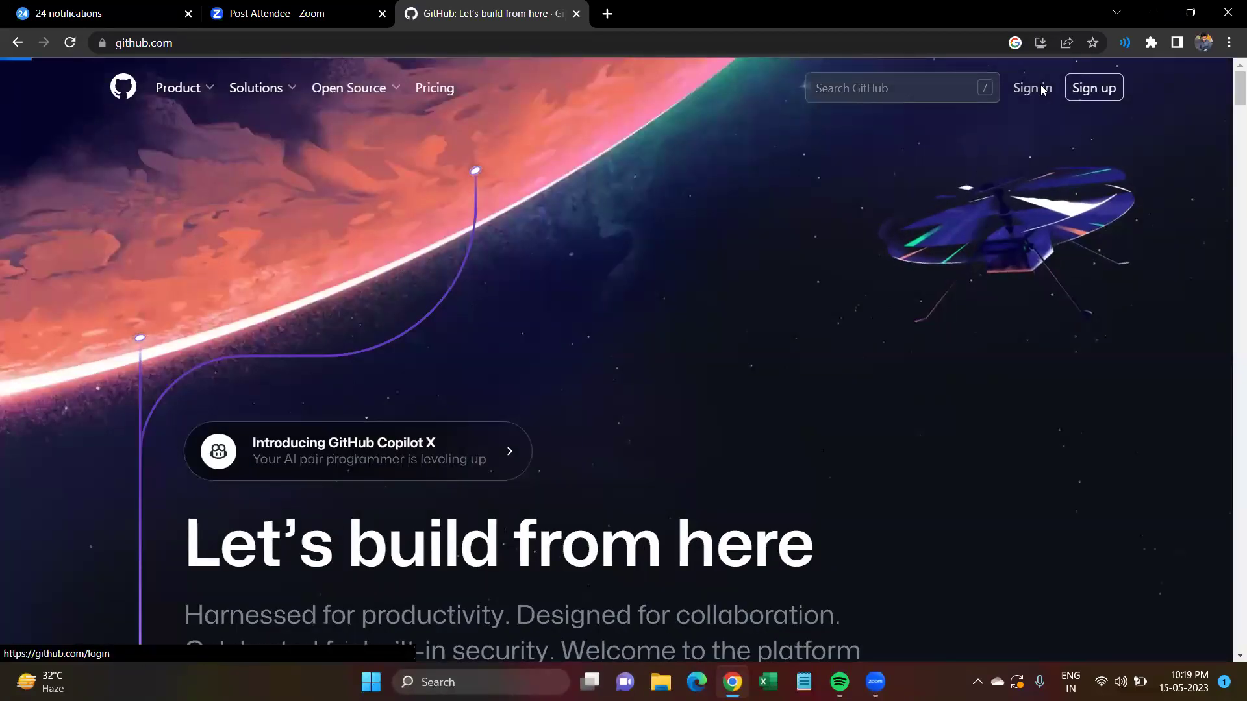